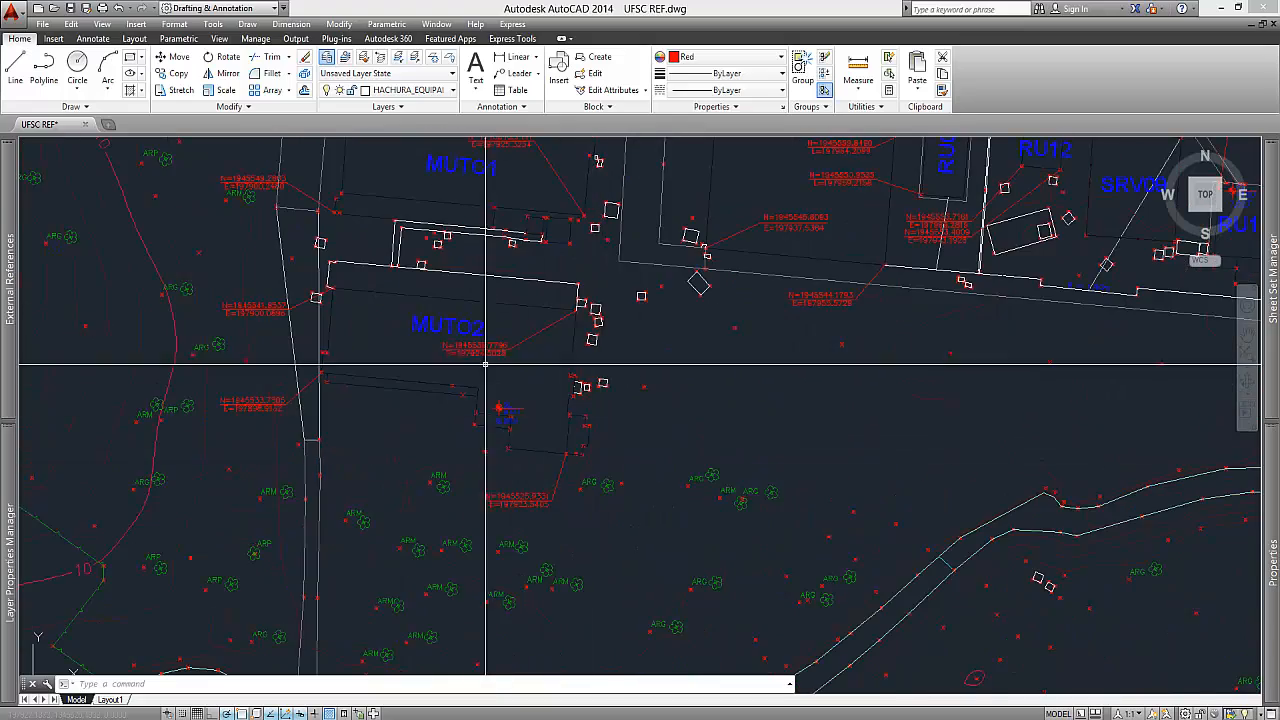
- Examine the N/E coordinate labels attached to the building corners around MUTO2 and the buildings to its east
{"action": "scroll", "coordinate": [449, 271], "scroll_direction": "down", "scroll_amount": 2}
{"action": "scroll", "coordinate": [405, 318], "scroll_direction": "up", "scroll_amount": 4}
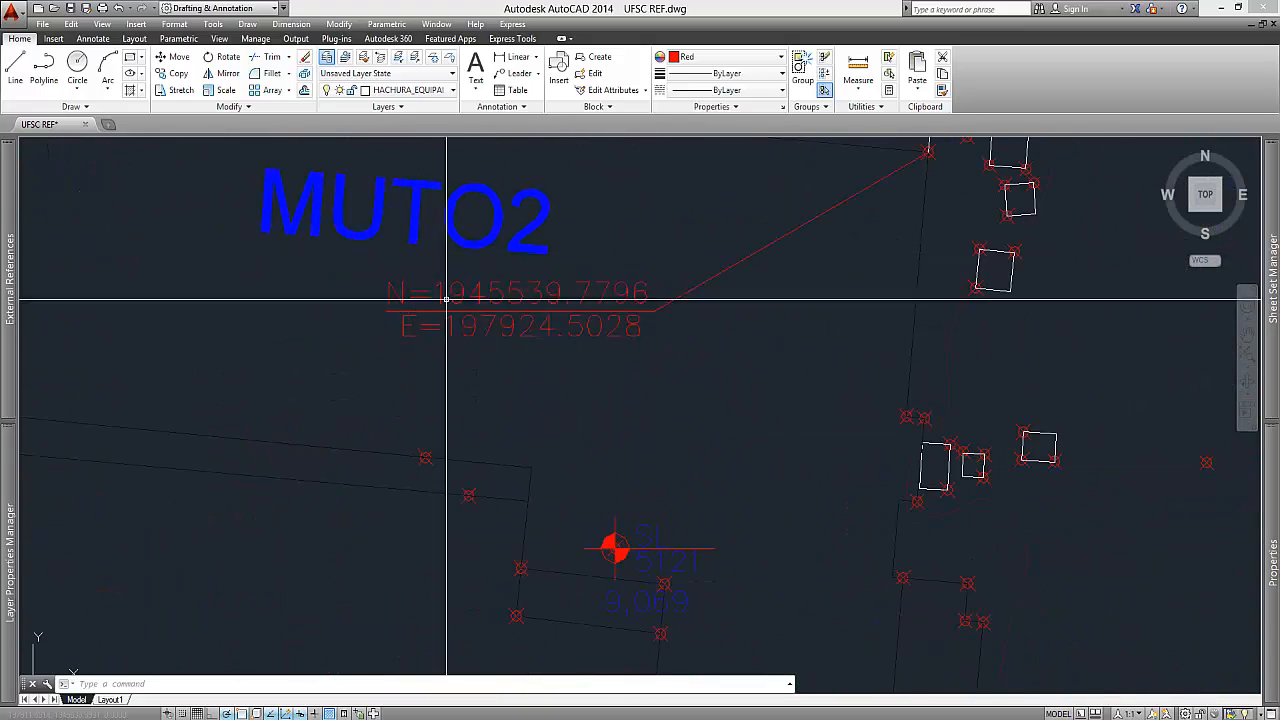
{"action": "scroll", "coordinate": [431, 268], "scroll_direction": "down", "scroll_amount": 6}
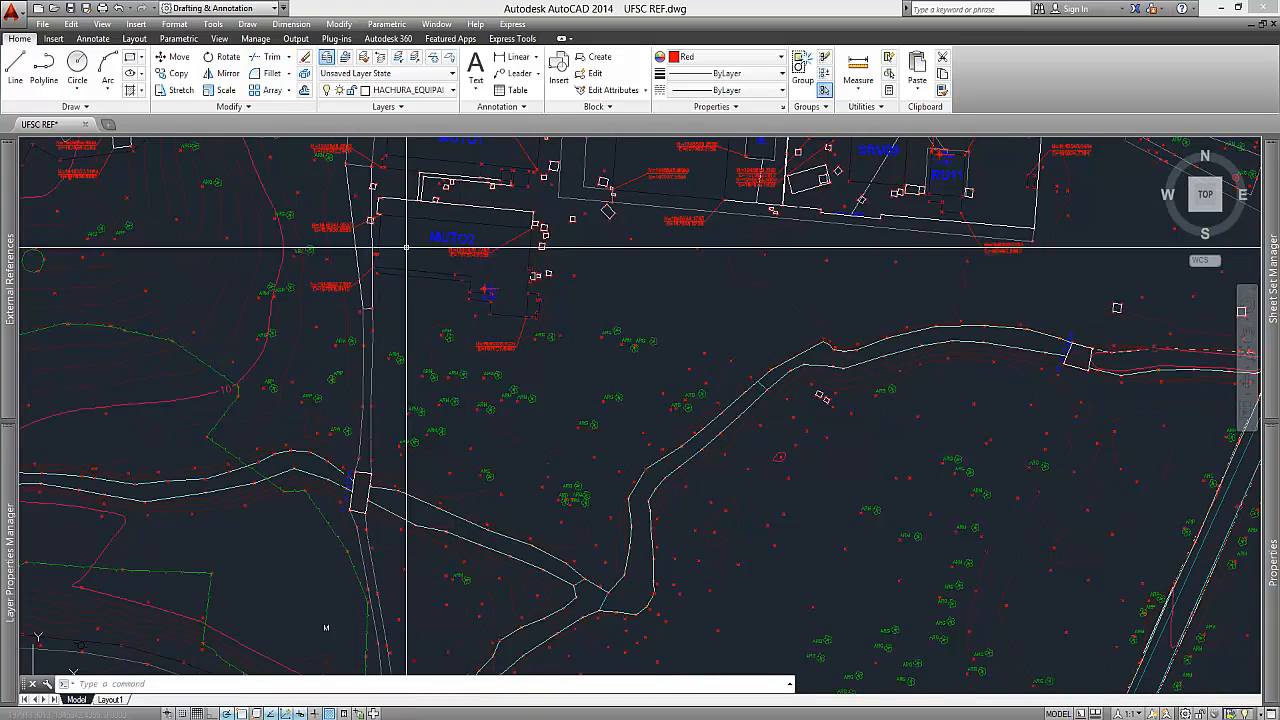
{"action": "scroll", "coordinate": [388, 302], "scroll_direction": "down", "scroll_amount": 4}
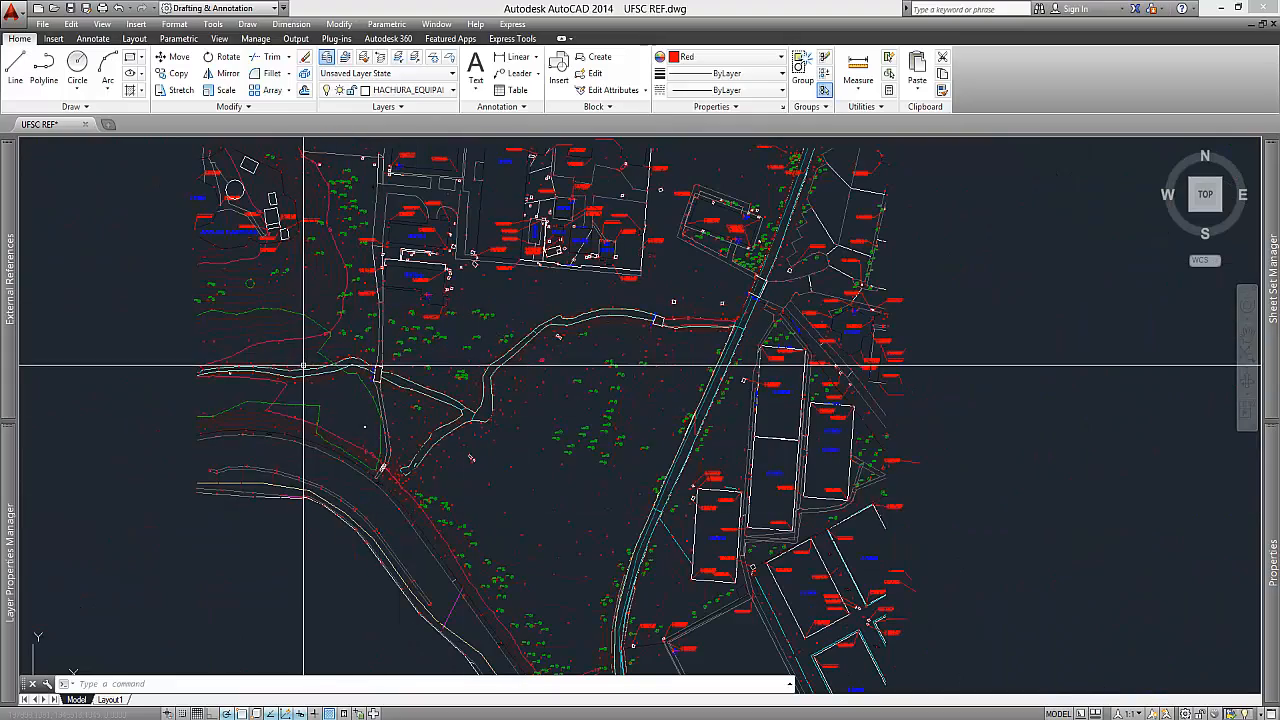
{"action": "scroll", "coordinate": [771, 330], "scroll_direction": "up", "scroll_amount": 4}
{"action": "scroll", "coordinate": [371, 280], "scroll_direction": "up", "scroll_amount": 8}
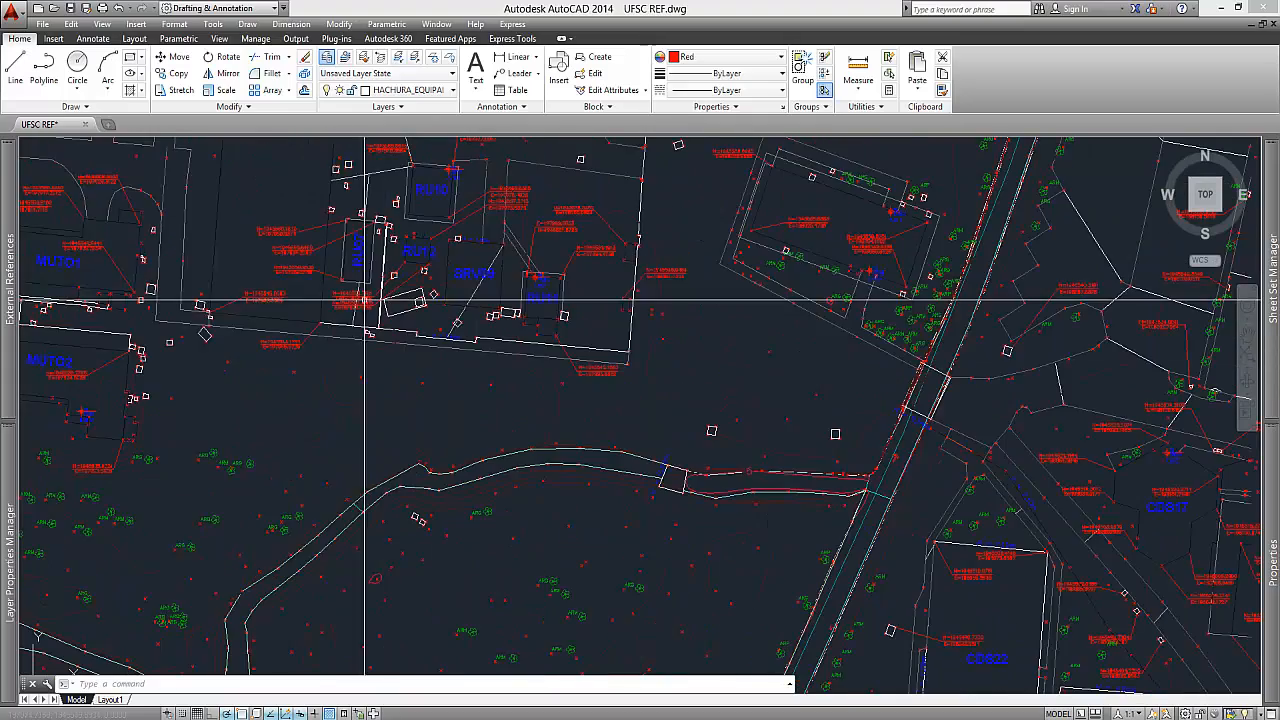
{"action": "scroll", "coordinate": [423, 423], "scroll_direction": "up", "scroll_amount": 3}
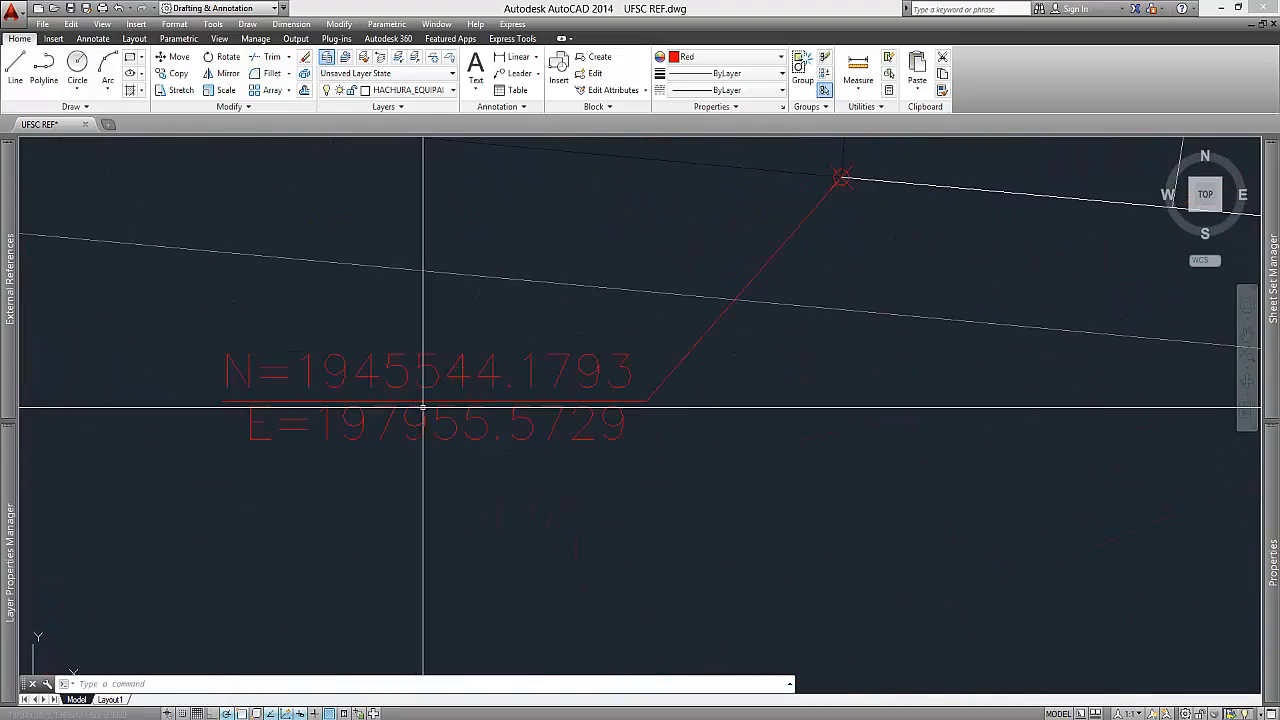
{"action": "scroll", "coordinate": [377, 346], "scroll_direction": "down", "scroll_amount": 3}
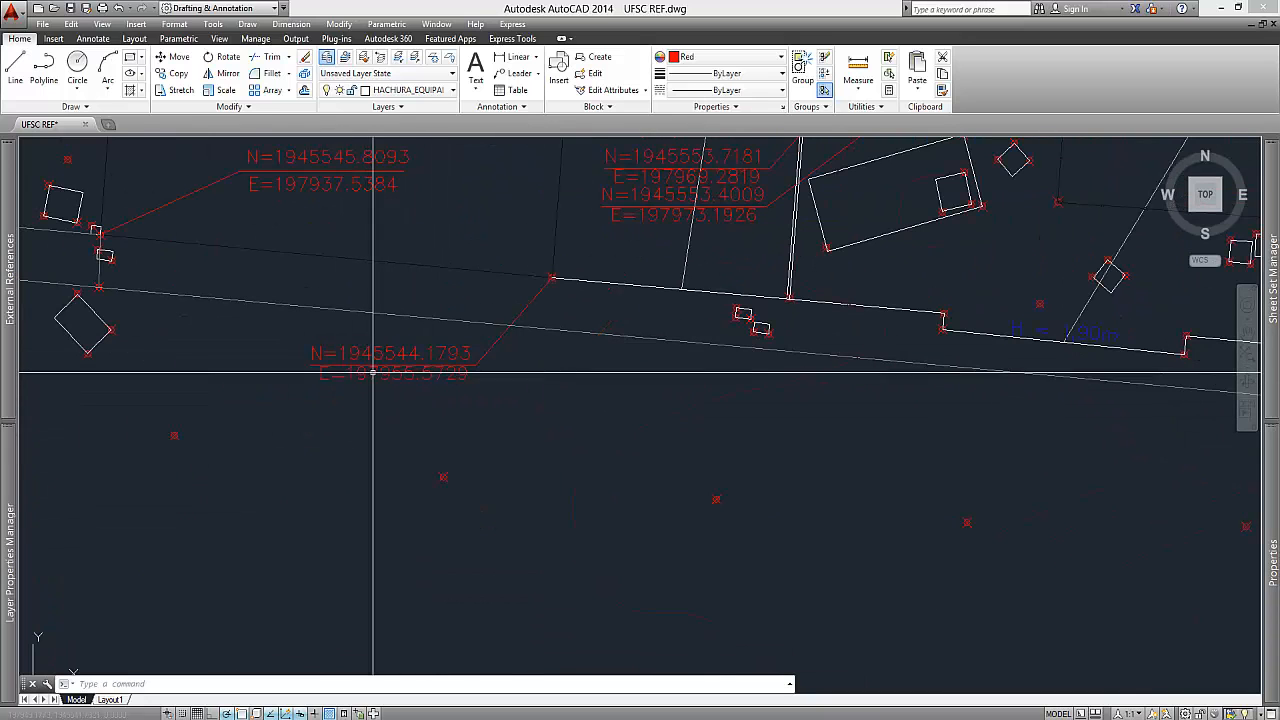
- Inspect the X and Y position of the survey point labelled N=1945544.1793 and compare it with its coordinate label
{"action": "scroll", "coordinate": [440, 335], "scroll_direction": "up", "scroll_amount": 1}
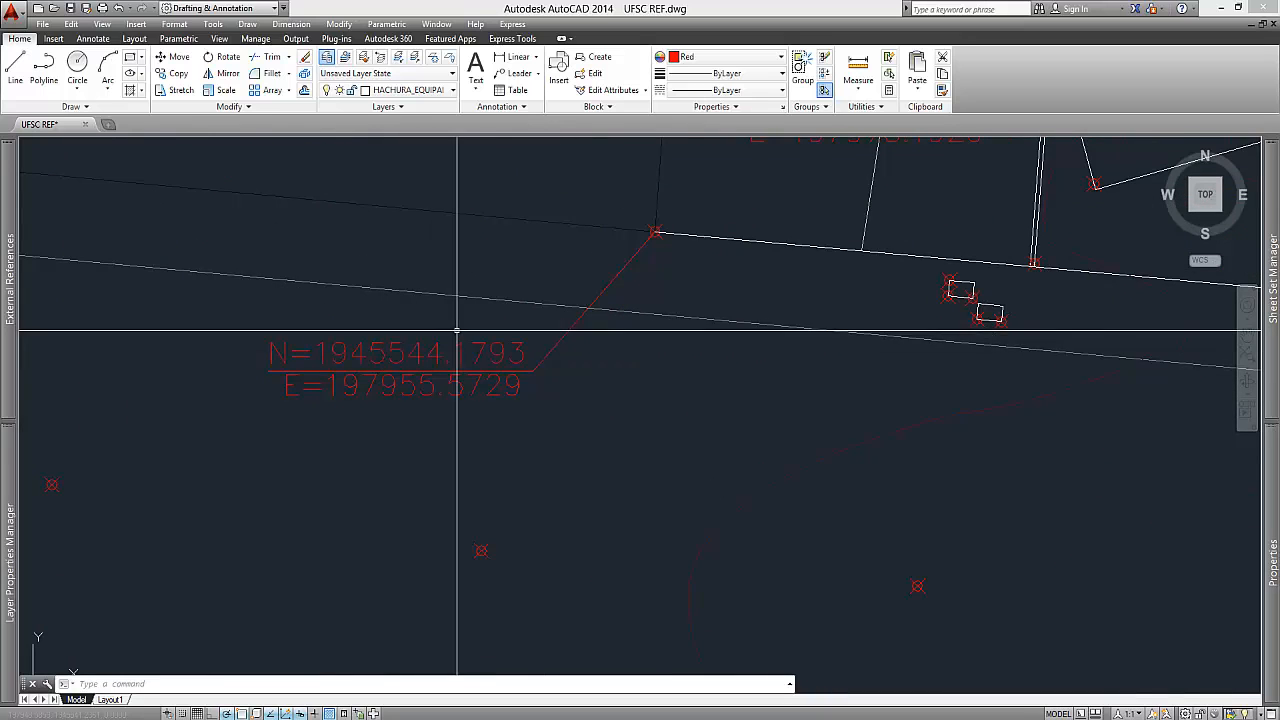
{"action": "scroll", "coordinate": [615, 285], "scroll_direction": "up", "scroll_amount": 2}
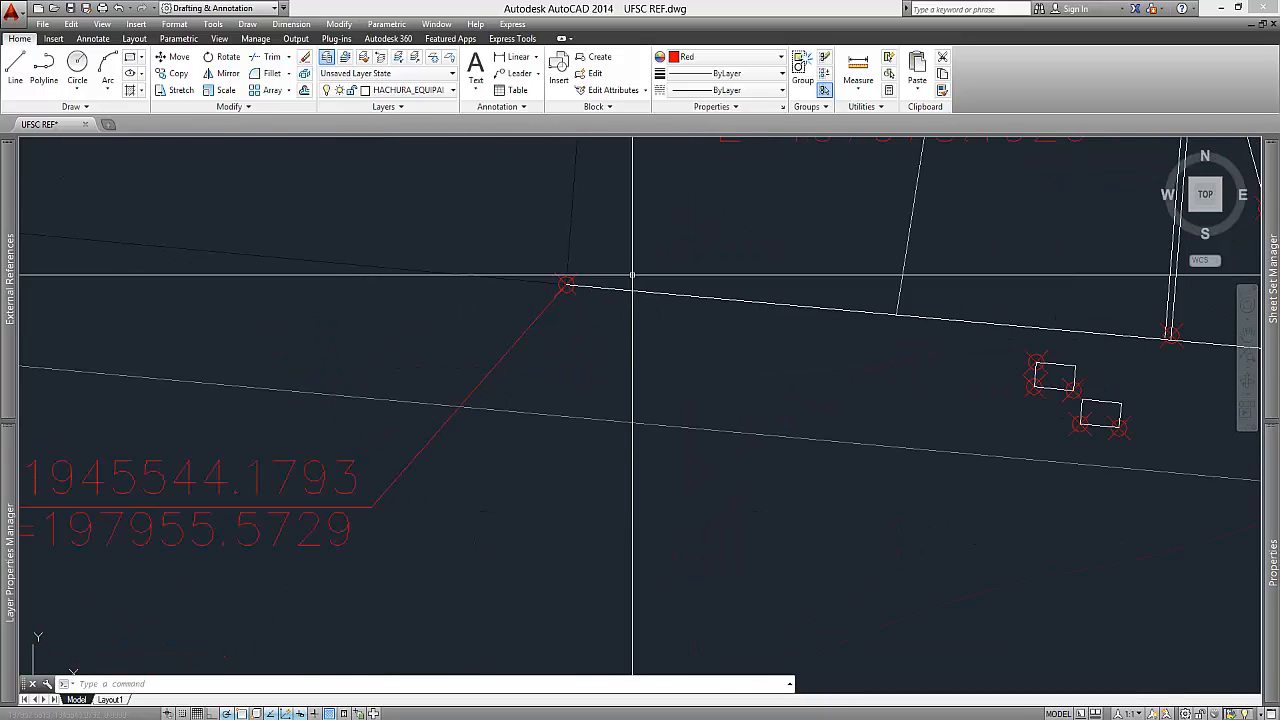
{"action": "left_click", "coordinate": [580, 259]}
{"action": "scroll", "coordinate": [585, 263], "scroll_direction": "down", "scroll_amount": 2}
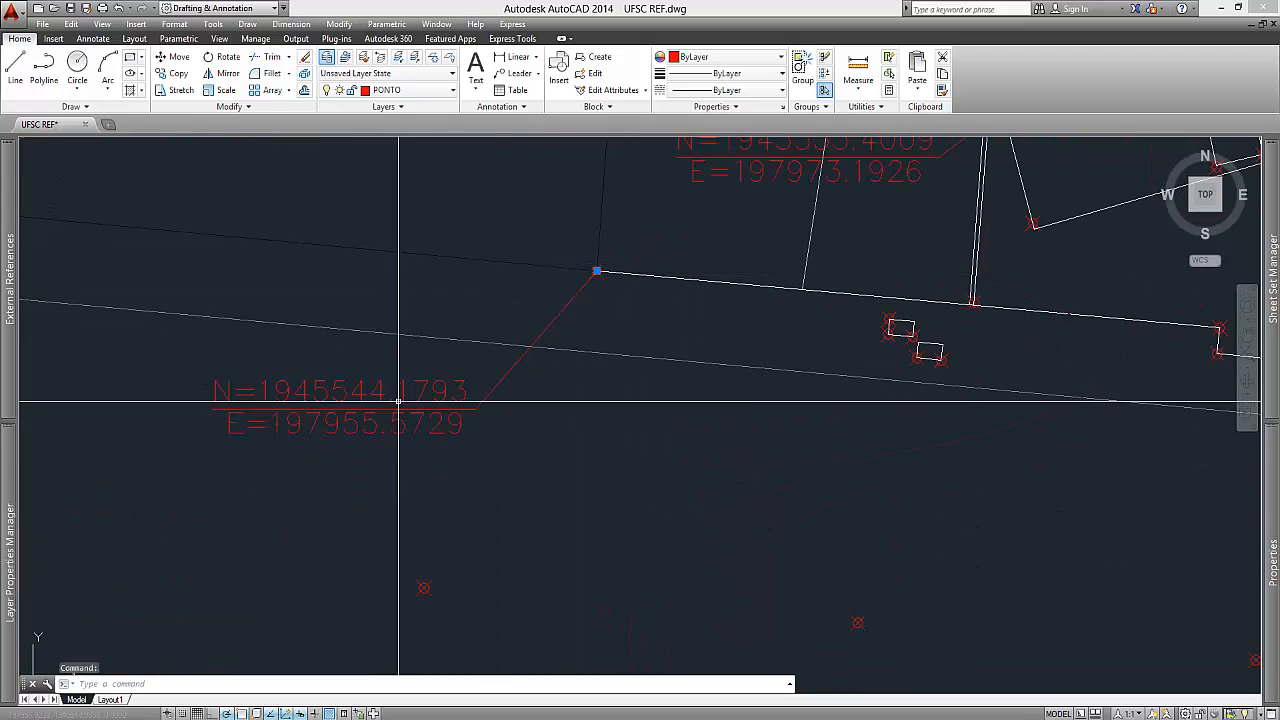
{"action": "scroll", "coordinate": [596, 271], "scroll_direction": "up", "scroll_amount": 2}
{"action": "mouse_move", "coordinate": [1277, 513]}
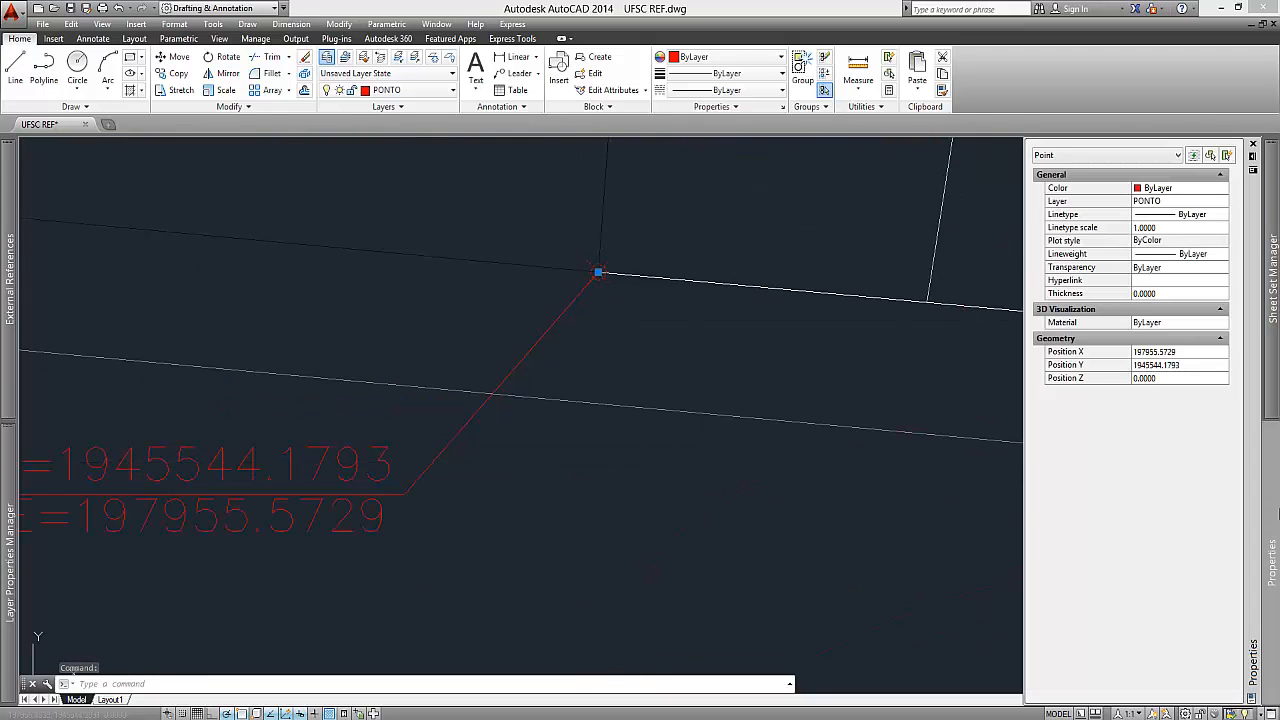
{"action": "scroll", "coordinate": [900, 375], "scroll_direction": "down", "scroll_amount": 2}
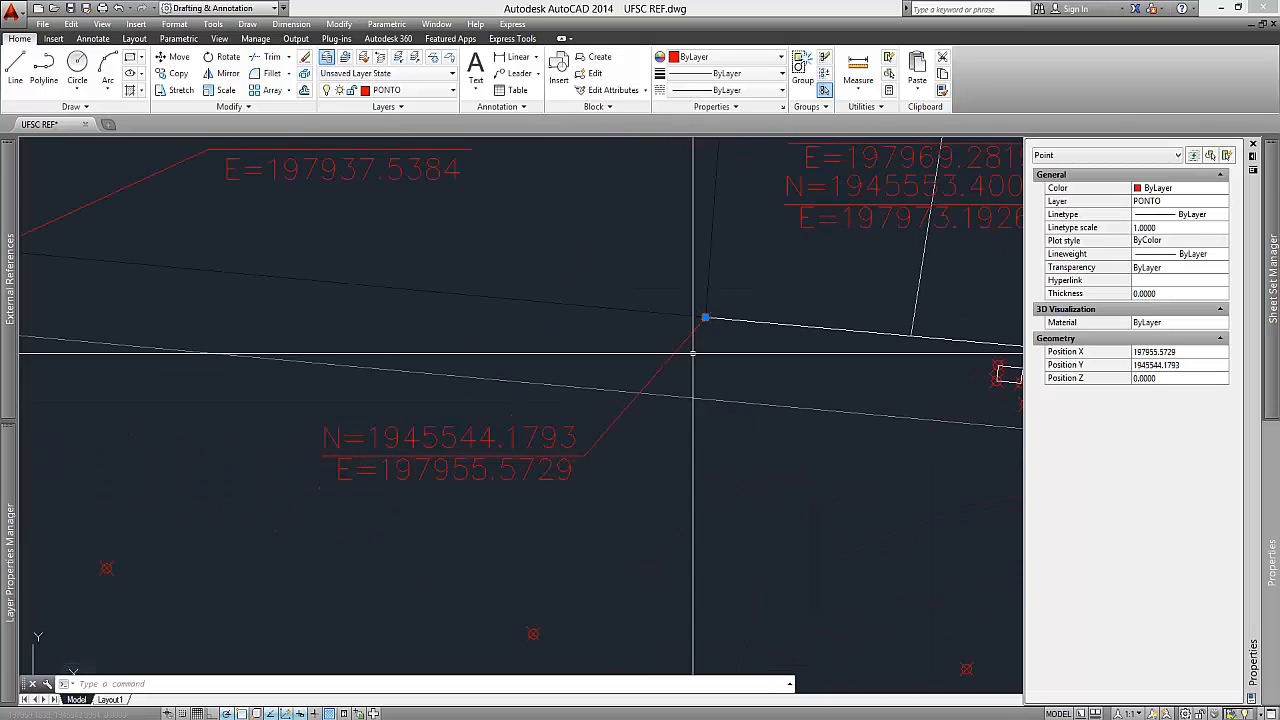
{"action": "mouse_move", "coordinate": [1270, 557]}
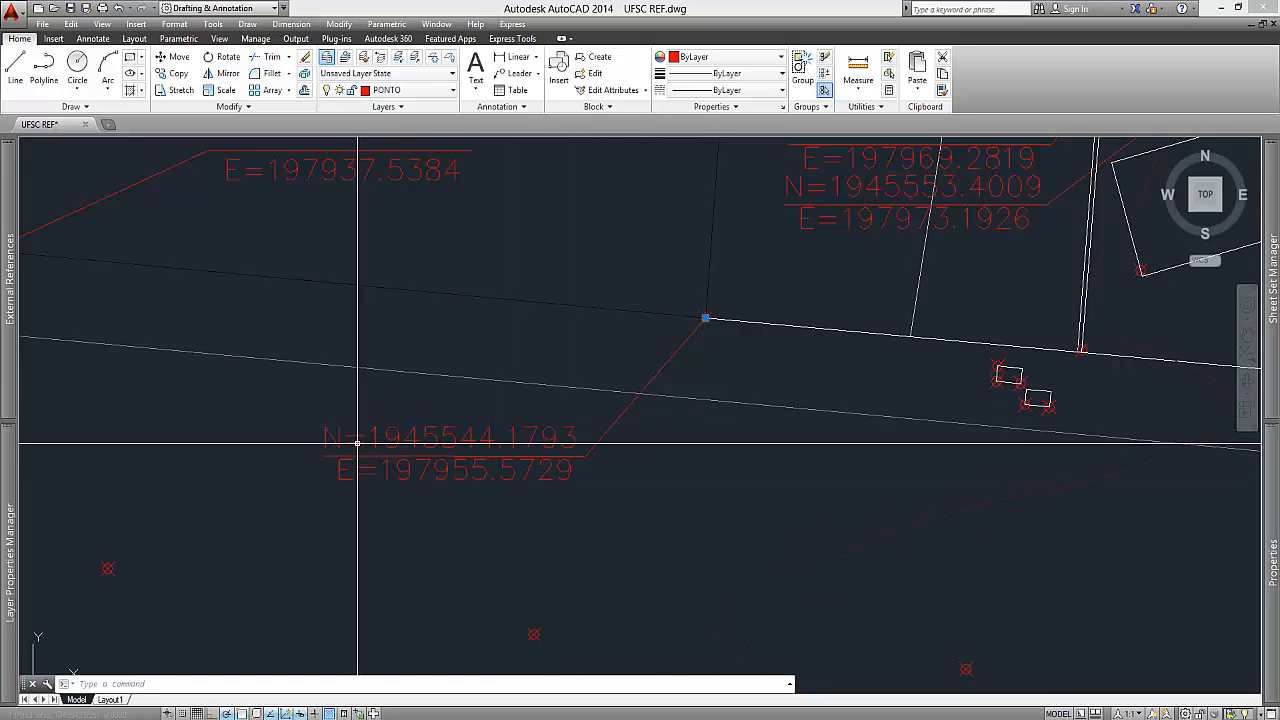
{"action": "scroll", "coordinate": [582, 368], "scroll_direction": "down", "scroll_amount": 3}
{"action": "key", "text": "Escape"}
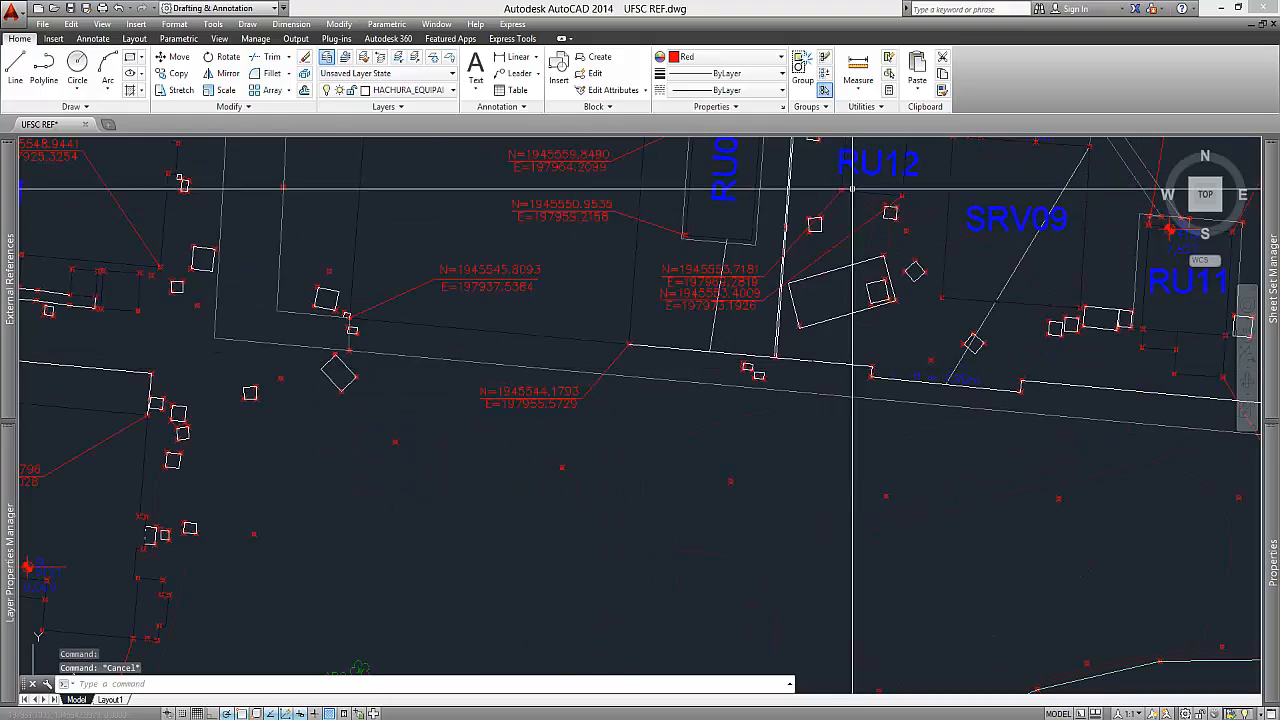
- Inspect the X and Y position of the survey point labelled N=1945525.9331 at the building corner south of MUTO2
{"action": "scroll", "coordinate": [848, 188], "scroll_direction": "up", "scroll_amount": 4}
{"action": "scroll", "coordinate": [828, 219], "scroll_direction": "down", "scroll_amount": 4}
{"action": "scroll", "coordinate": [400, 337], "scroll_direction": "up", "scroll_amount": 3}
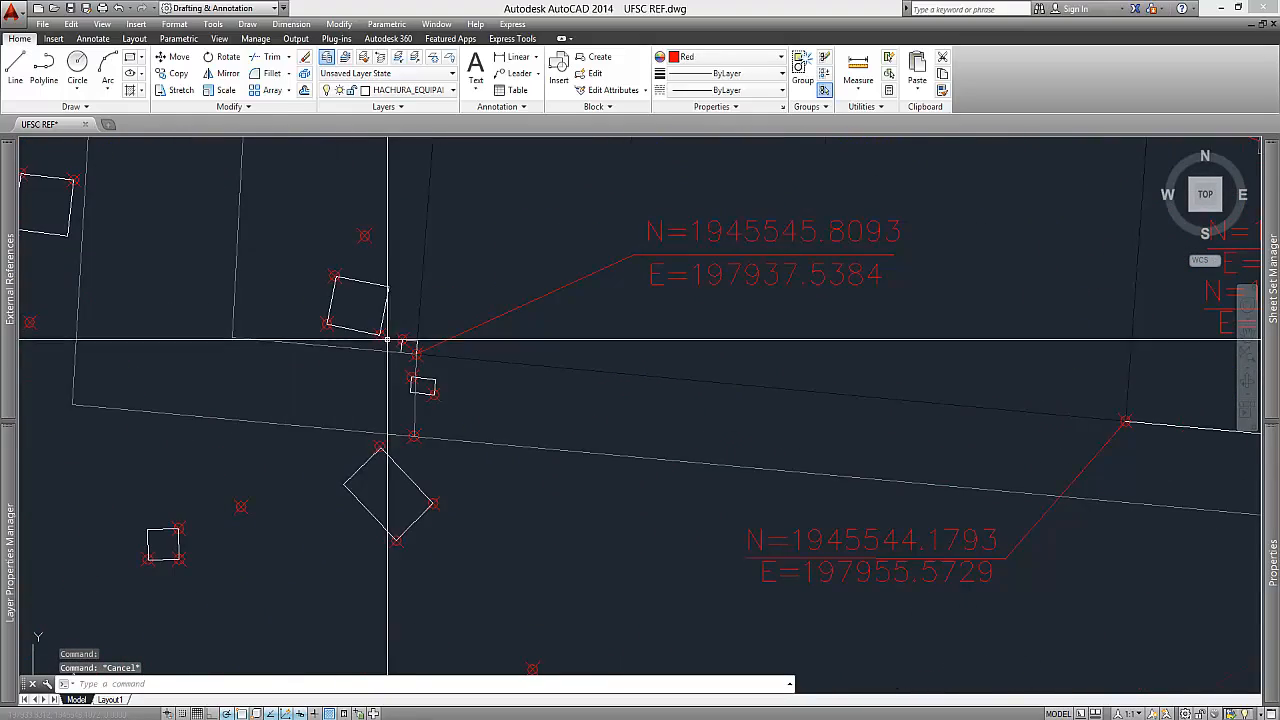
{"action": "scroll", "coordinate": [700, 286], "scroll_direction": "down", "scroll_amount": 8}
{"action": "scroll", "coordinate": [629, 411], "scroll_direction": "up", "scroll_amount": 6}
{"action": "middle_click_drag", "start_coordinate": [629, 411], "coordinate": [631, 282]}
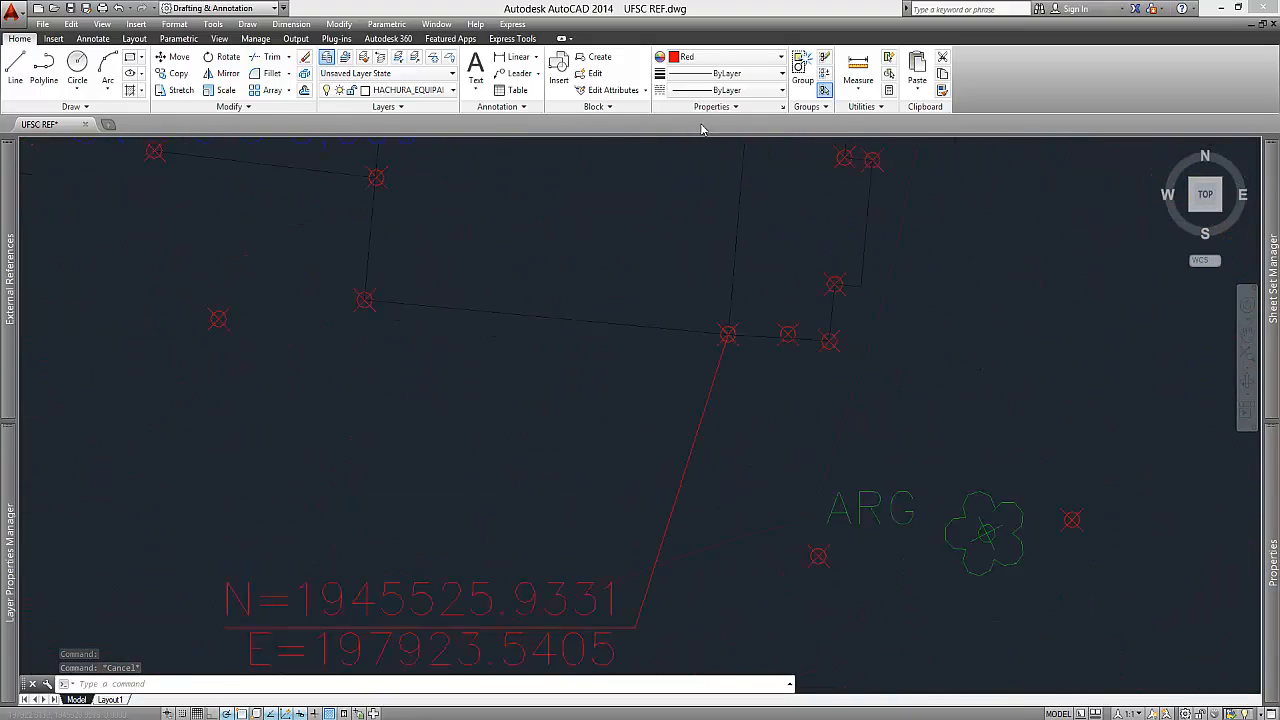
{"action": "scroll", "coordinate": [687, 142], "scroll_direction": "down", "scroll_amount": 2}
{"action": "left_click", "coordinate": [714, 263]}
{"action": "key", "text": "ctrl+1"}
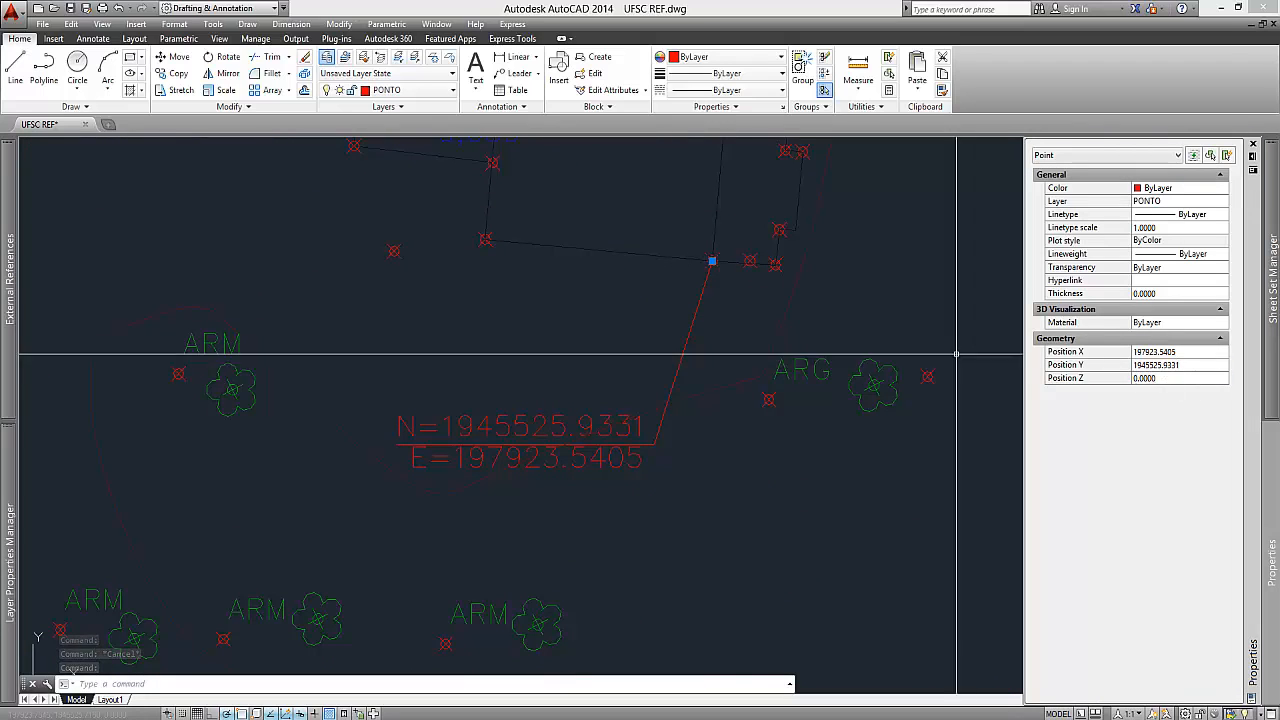
{"action": "key", "text": "Escape"}
{"action": "key", "text": "ctrl+1"}
- Examine the overall extent of the site survey, including its roads, buildings, watercourses and vegetation
{"action": "scroll", "coordinate": [466, 300], "scroll_direction": "down", "scroll_amount": 6}
{"action": "scroll", "coordinate": [526, 514], "scroll_direction": "down", "scroll_amount": 2}
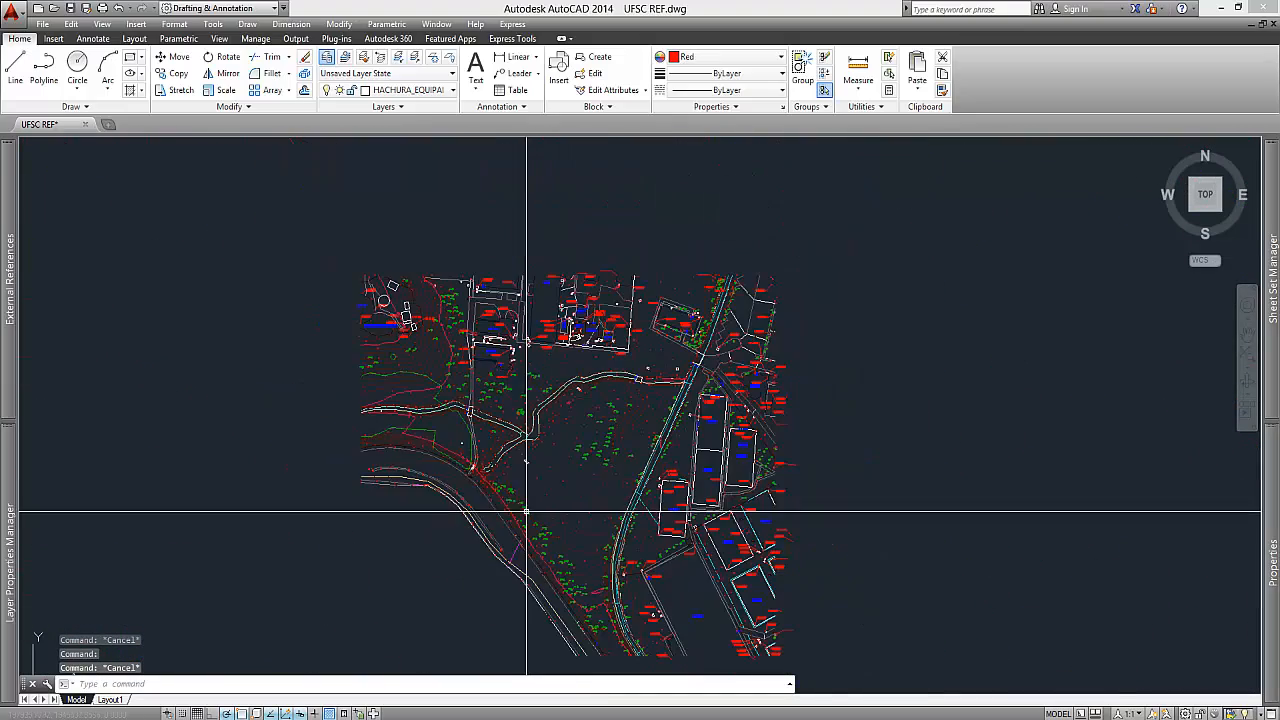
{"action": "scroll", "coordinate": [531, 520], "scroll_direction": "up", "scroll_amount": 4}
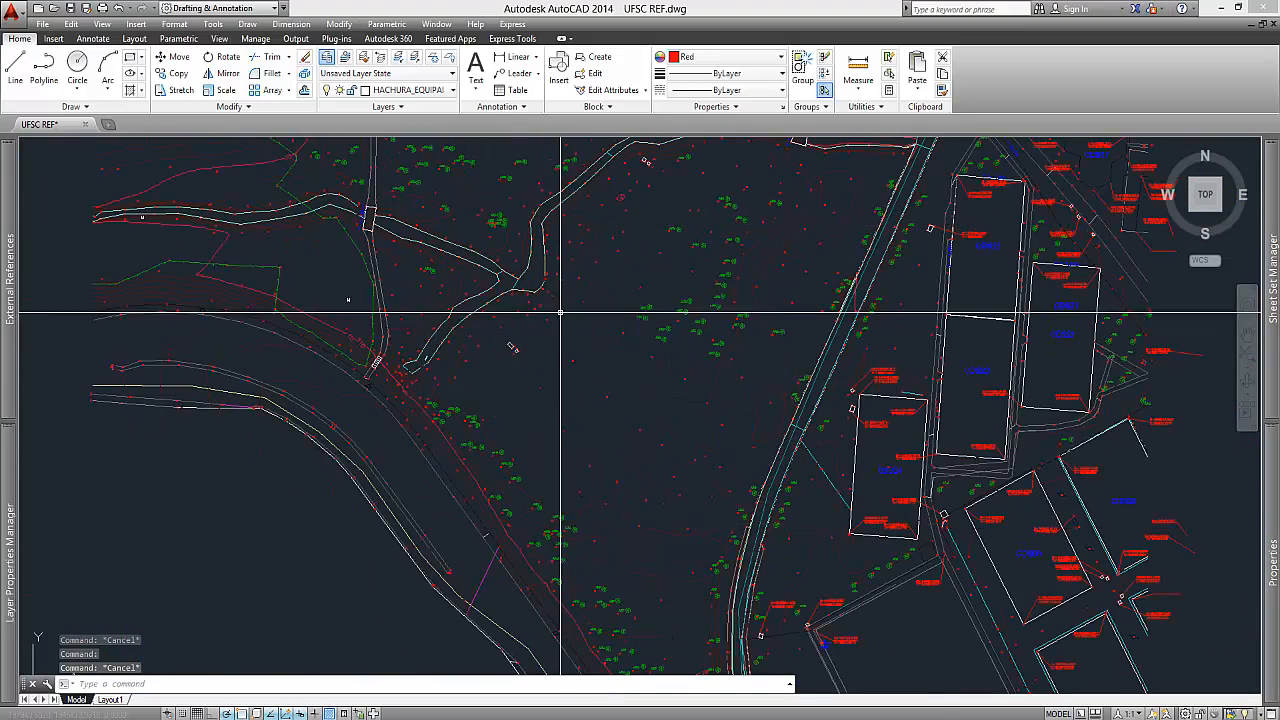
{"action": "scroll", "coordinate": [585, 371], "scroll_direction": "down", "scroll_amount": 2}
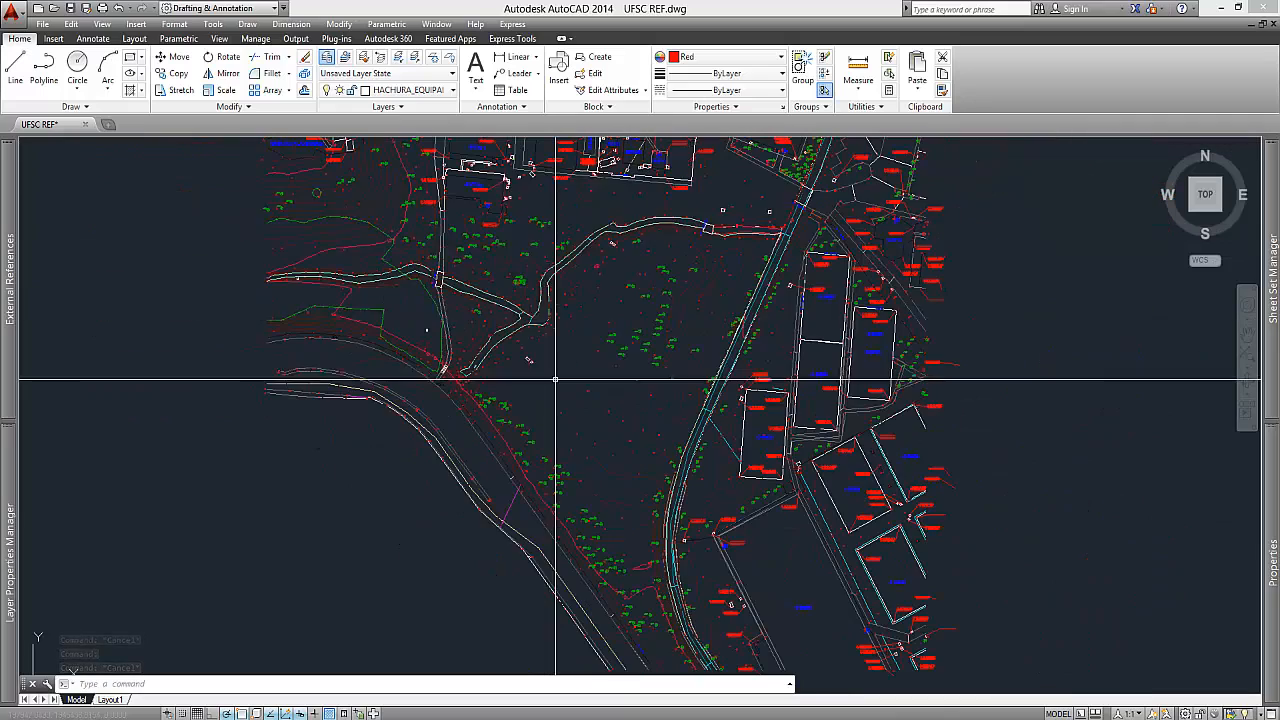
{"action": "scroll", "coordinate": [596, 231], "scroll_direction": "down", "scroll_amount": 1}
{"action": "scroll", "coordinate": [596, 231], "scroll_direction": "up", "scroll_amount": 2}
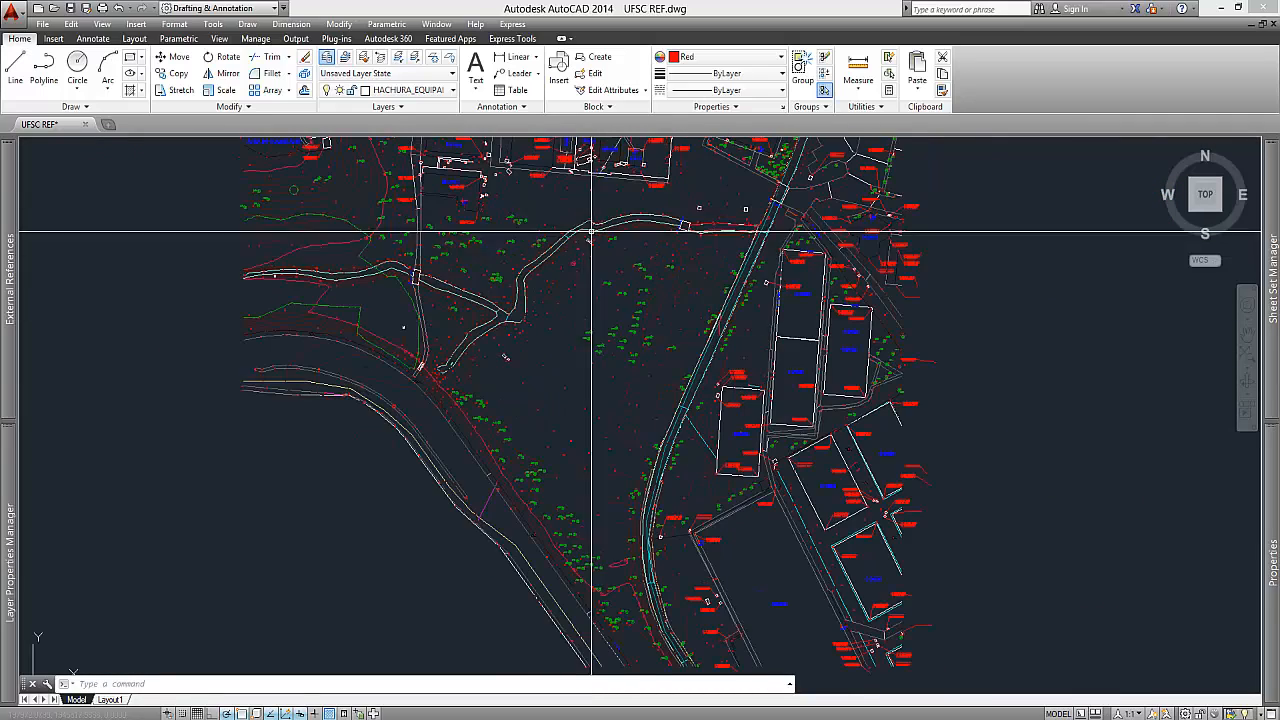
{"action": "scroll", "coordinate": [886, 191], "scroll_direction": "down", "scroll_amount": 4}
{"action": "scroll", "coordinate": [1081, 163], "scroll_direction": "up", "scroll_amount": 1}
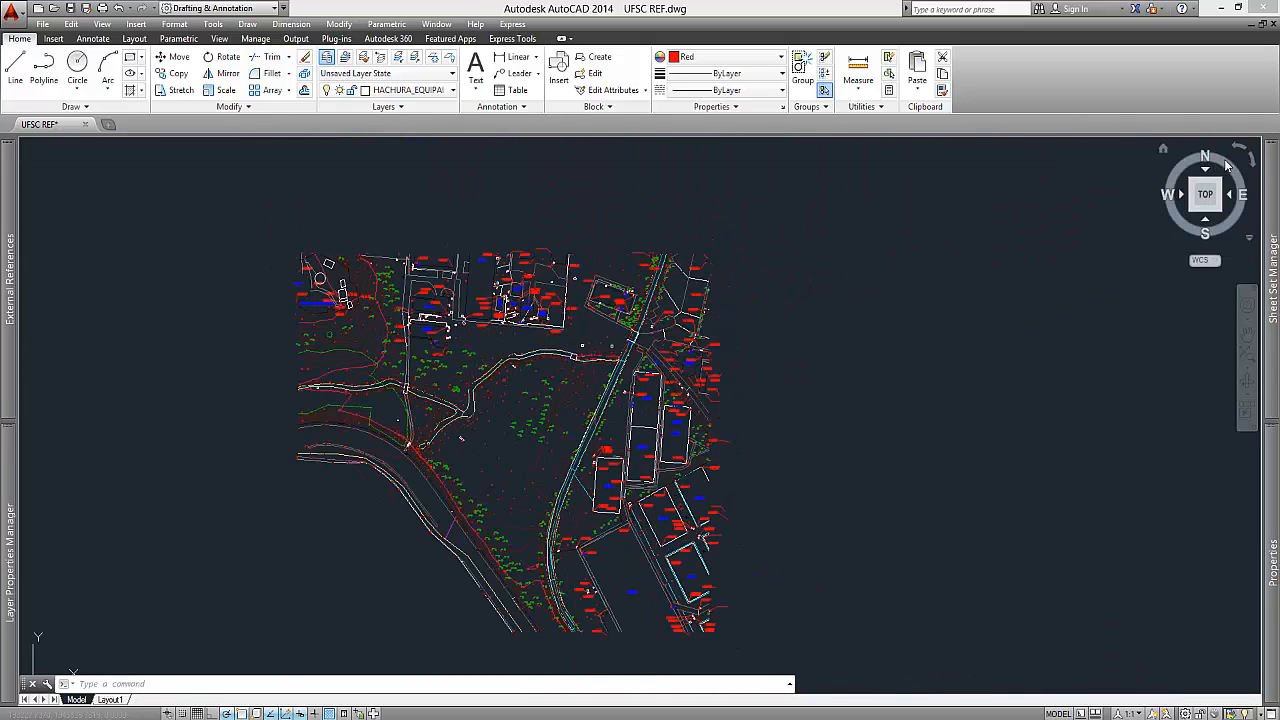
{"action": "scroll", "coordinate": [576, 261], "scroll_direction": "down", "scroll_amount": 2}
{"action": "scroll", "coordinate": [620, 240], "scroll_direction": "up", "scroll_amount": 2}
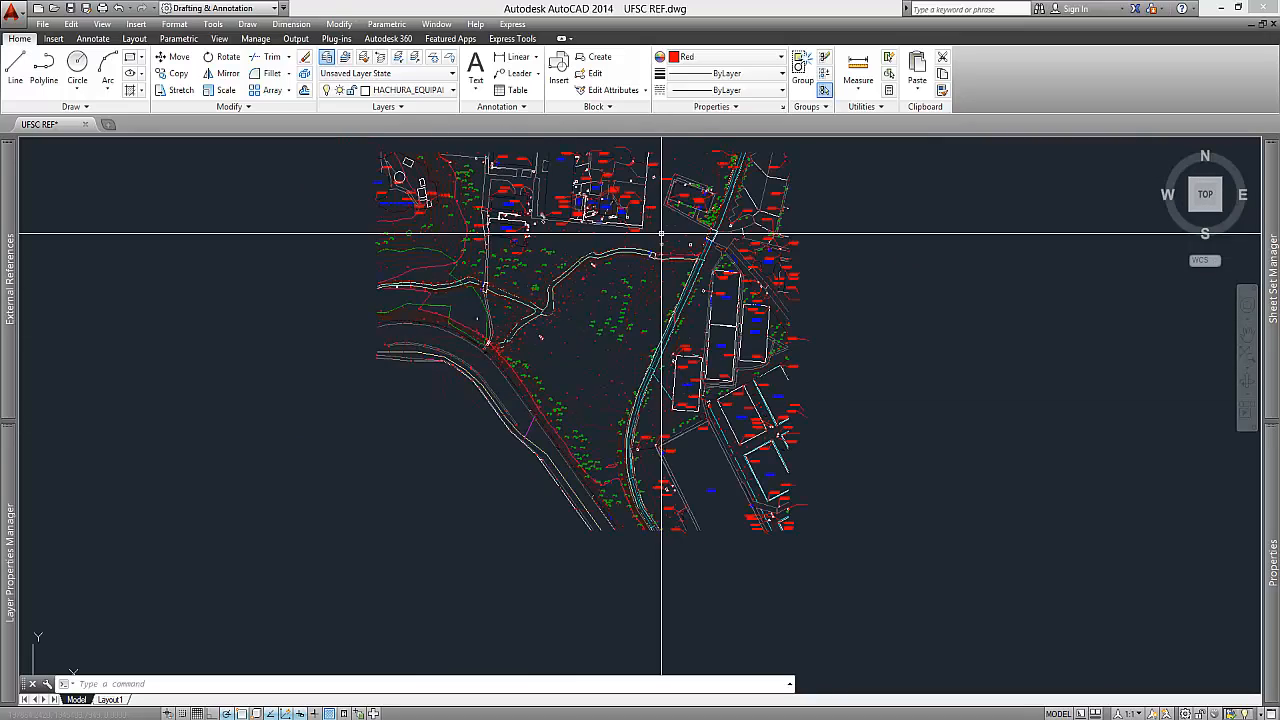
- Check the elevation of the CURVA_AUXILIAR contour polyline that wraps around the channel's end near the stairs
{"action": "scroll", "coordinate": [429, 306], "scroll_direction": "up", "scroll_amount": 2}
{"action": "scroll", "coordinate": [486, 386], "scroll_direction": "up", "scroll_amount": 5}
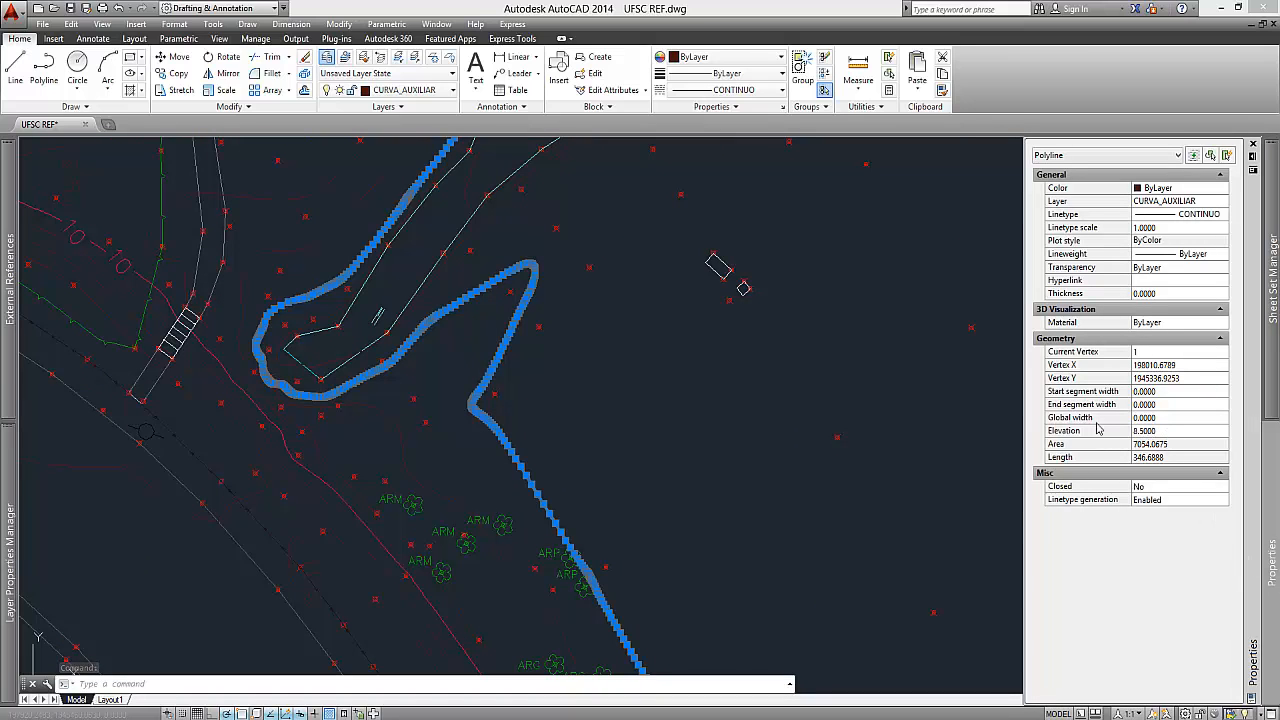
{"action": "scroll", "coordinate": [560, 343], "scroll_direction": "down", "scroll_amount": 1}
{"action": "key", "text": "Escape"}
- Check the elevation of the red CURVA_MESTRA contour polyline that crosses the stairs
{"action": "scroll", "coordinate": [415, 434], "scroll_direction": "up", "scroll_amount": 1}
{"action": "left_click", "coordinate": [393, 423]}
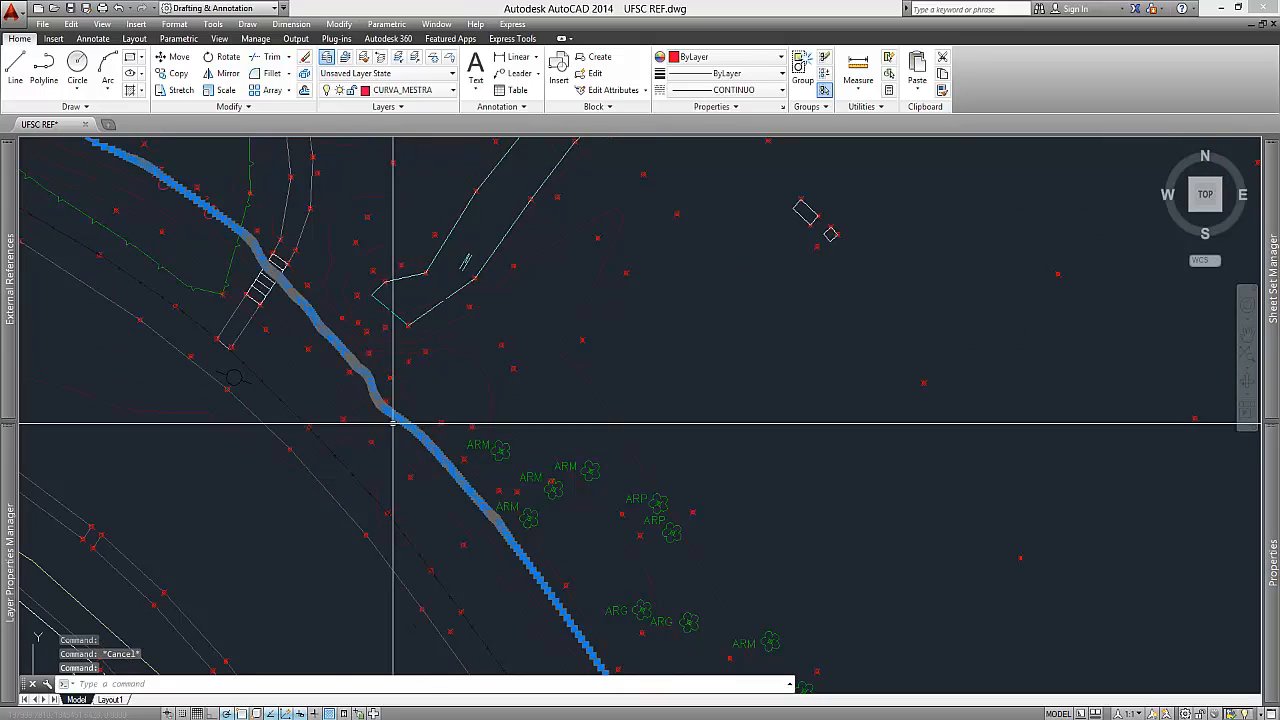
{"action": "mouse_move", "coordinate": [1273, 565]}
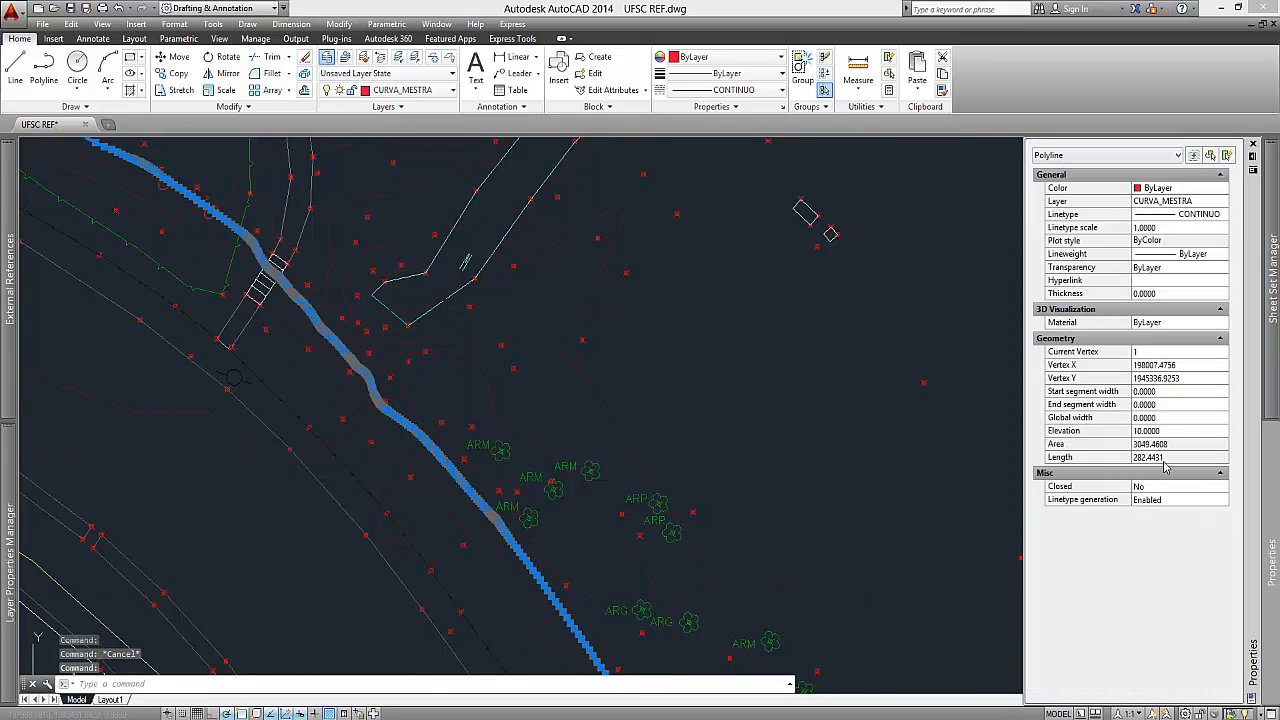
{"action": "key", "text": "Escape"}
{"action": "scroll", "coordinate": [434, 368], "scroll_direction": "down", "scroll_amount": 2}
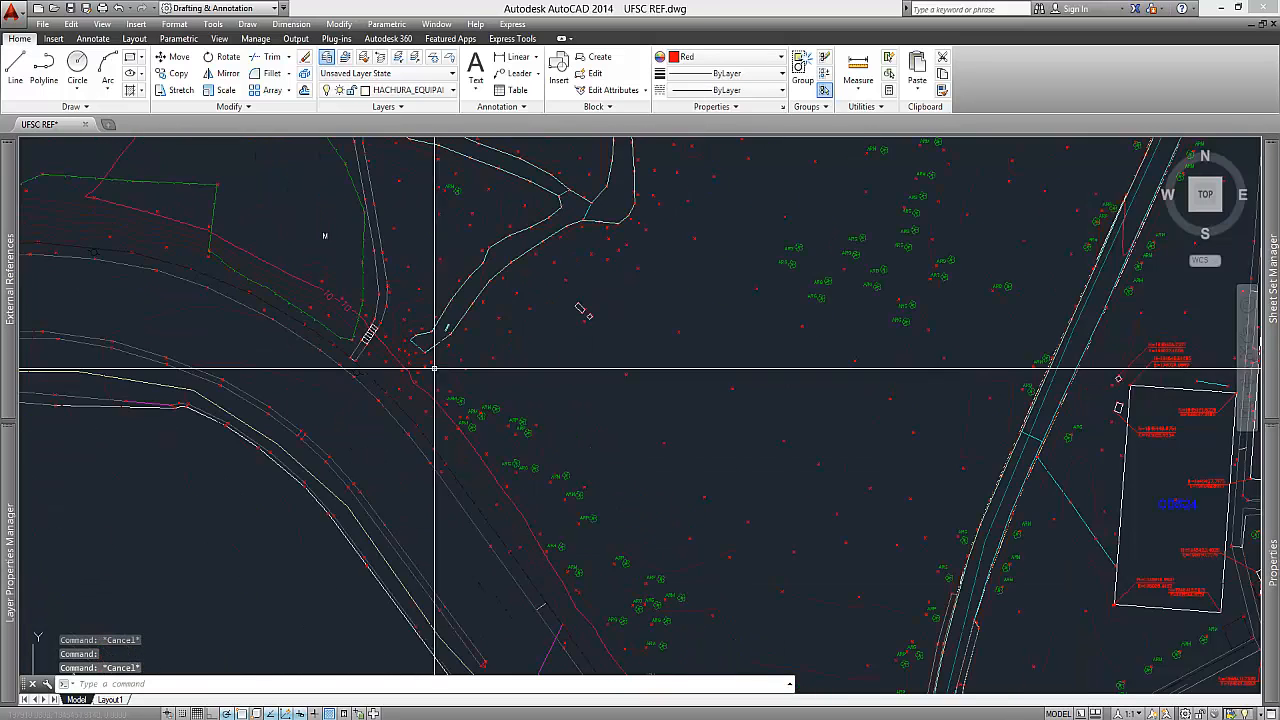
- Compare the polyline properties of the CURVA_MESTRA contour with those of the neighbouring CURVA_AUXILIAR contour to its east
{"action": "scroll", "coordinate": [423, 388], "scroll_direction": "up", "scroll_amount": 3}
{"action": "left_click", "coordinate": [428, 398]}
{"action": "left_click", "coordinate": [424, 400]}
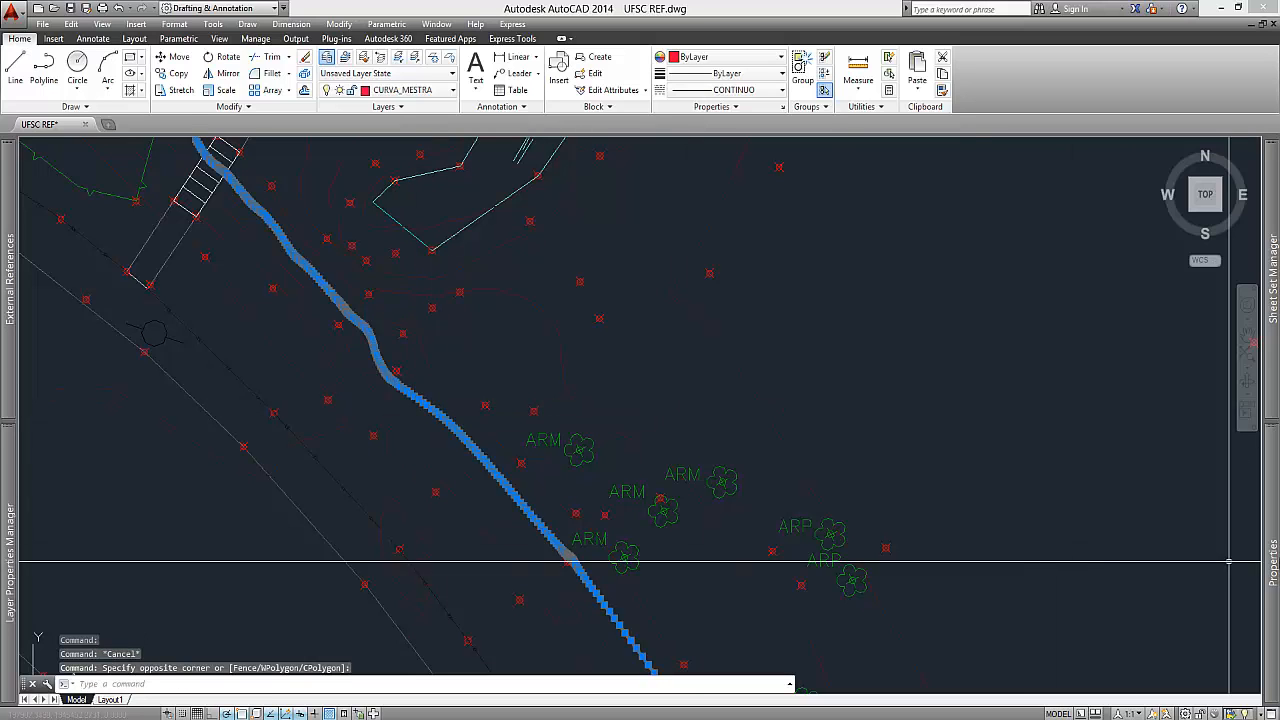
{"action": "mouse_move", "coordinate": [1273, 565]}
{"action": "key", "text": "Escape"}
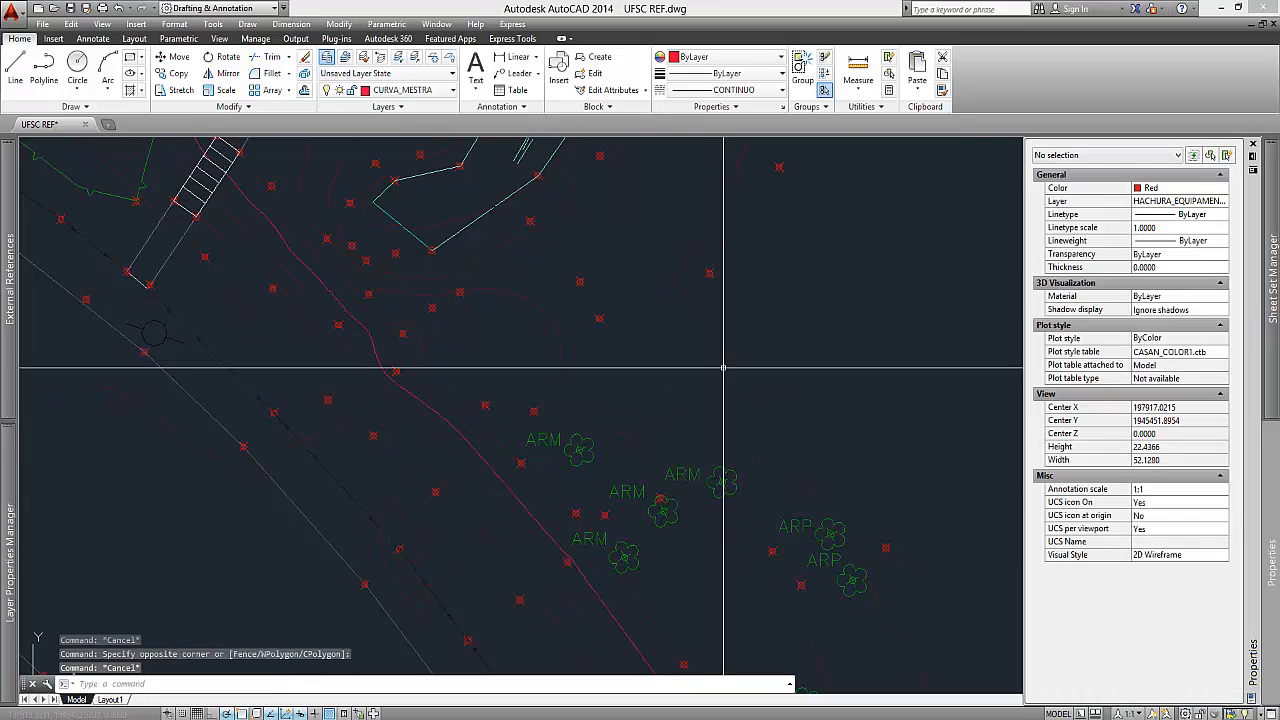
{"action": "left_click", "coordinate": [723, 366]}
{"action": "left_click", "coordinate": [714, 363]}
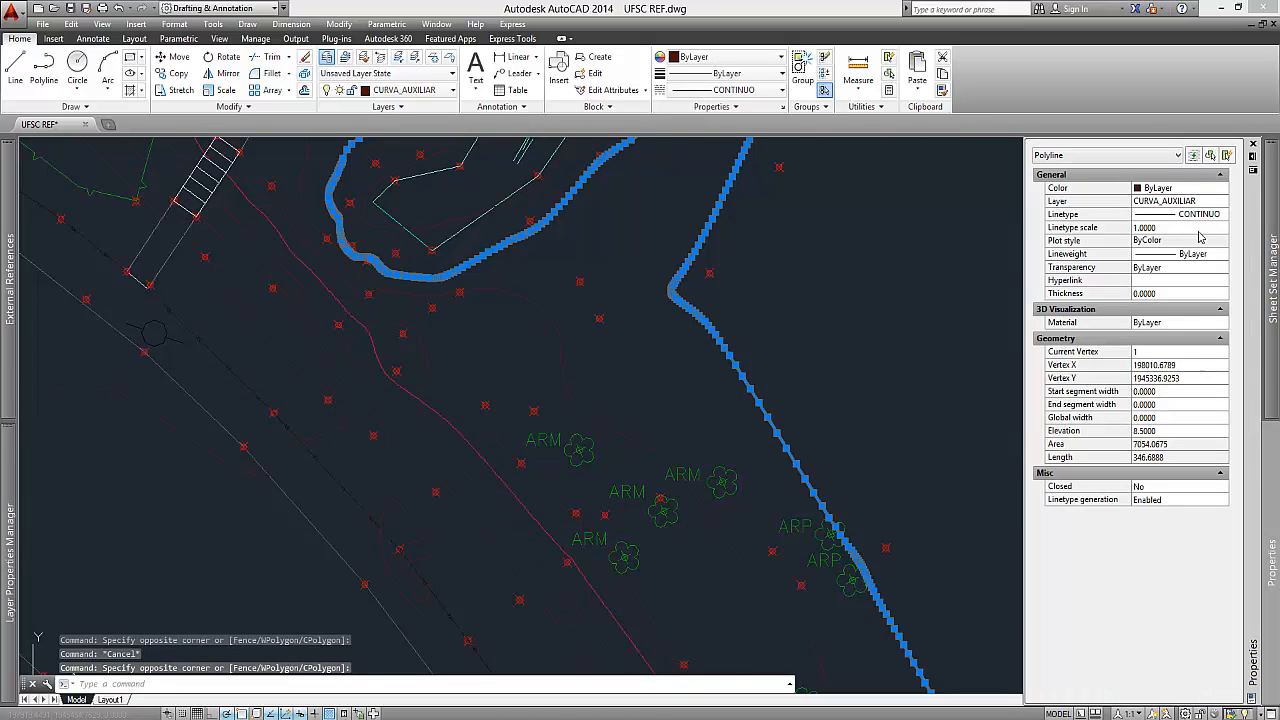
{"action": "key", "text": "Escape"}
- Examine the contours and survey points around the stairs and their place within the whole site plan
{"action": "scroll", "coordinate": [469, 409], "scroll_direction": "down", "scroll_amount": 5}
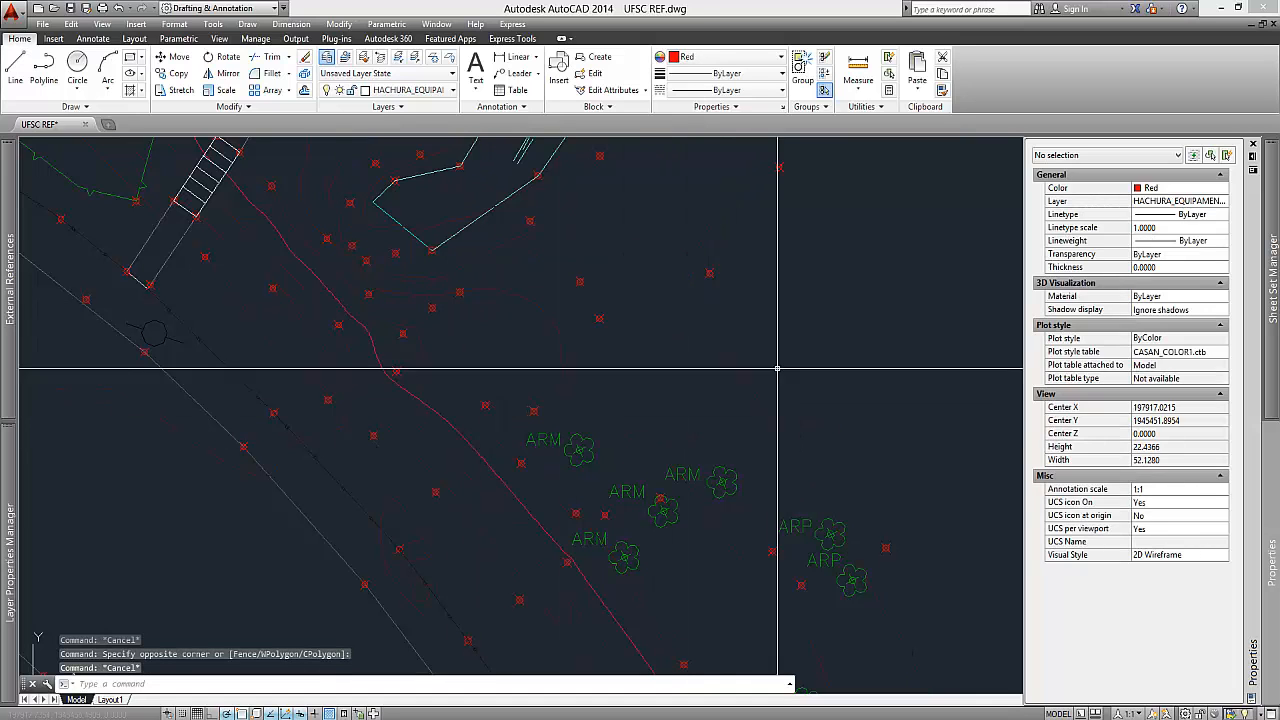
{"action": "scroll", "coordinate": [451, 337], "scroll_direction": "up", "scroll_amount": 2}
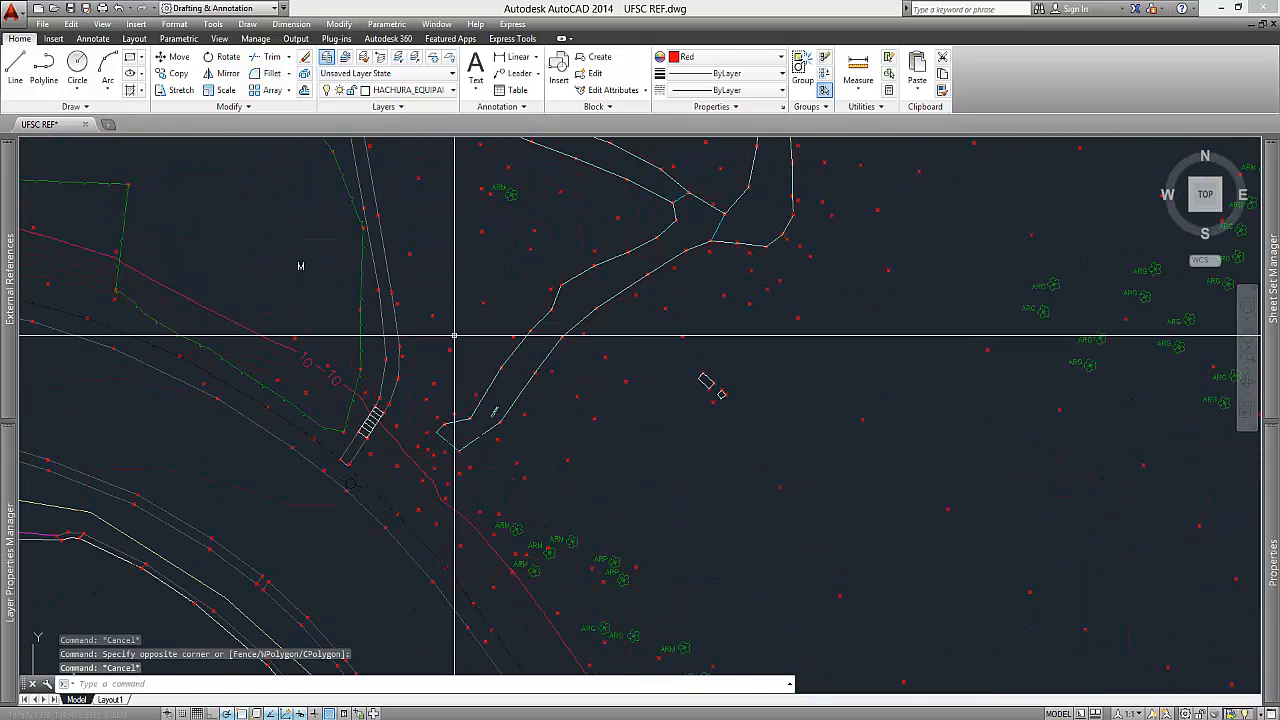
{"action": "scroll", "coordinate": [510, 470], "scroll_direction": "up", "scroll_amount": 2}
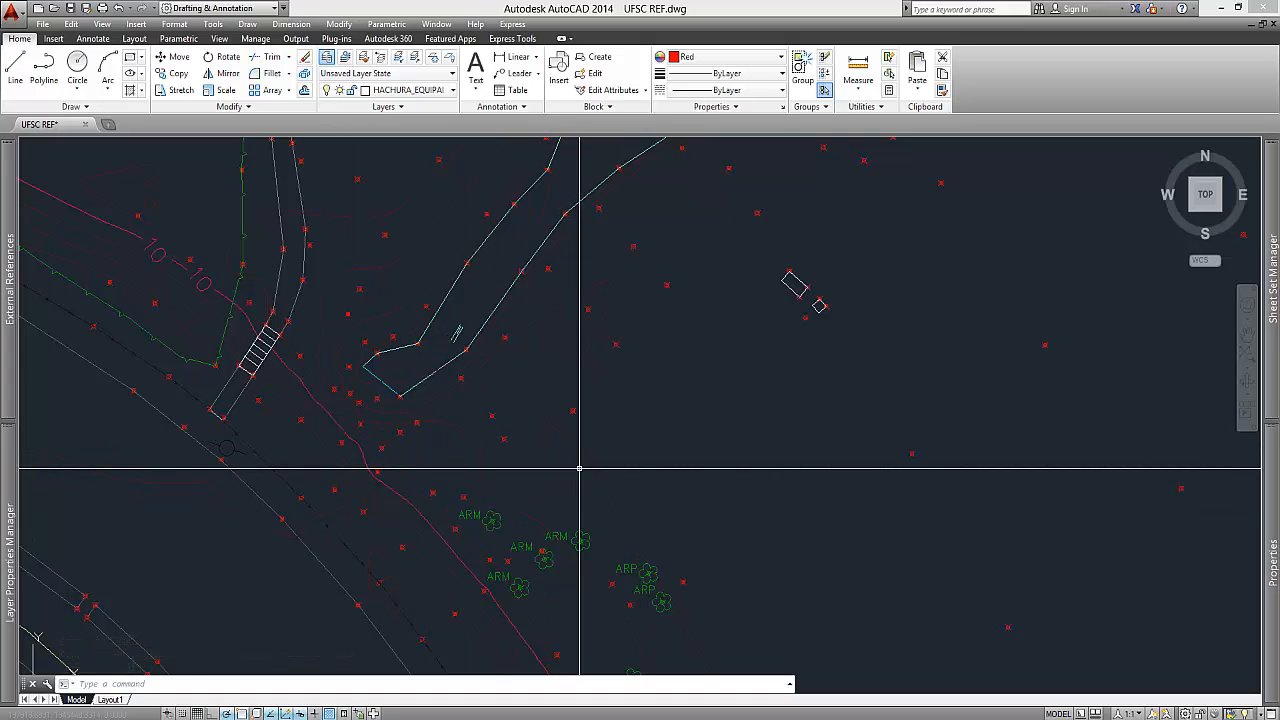
{"action": "scroll", "coordinate": [423, 461], "scroll_direction": "down", "scroll_amount": 2}
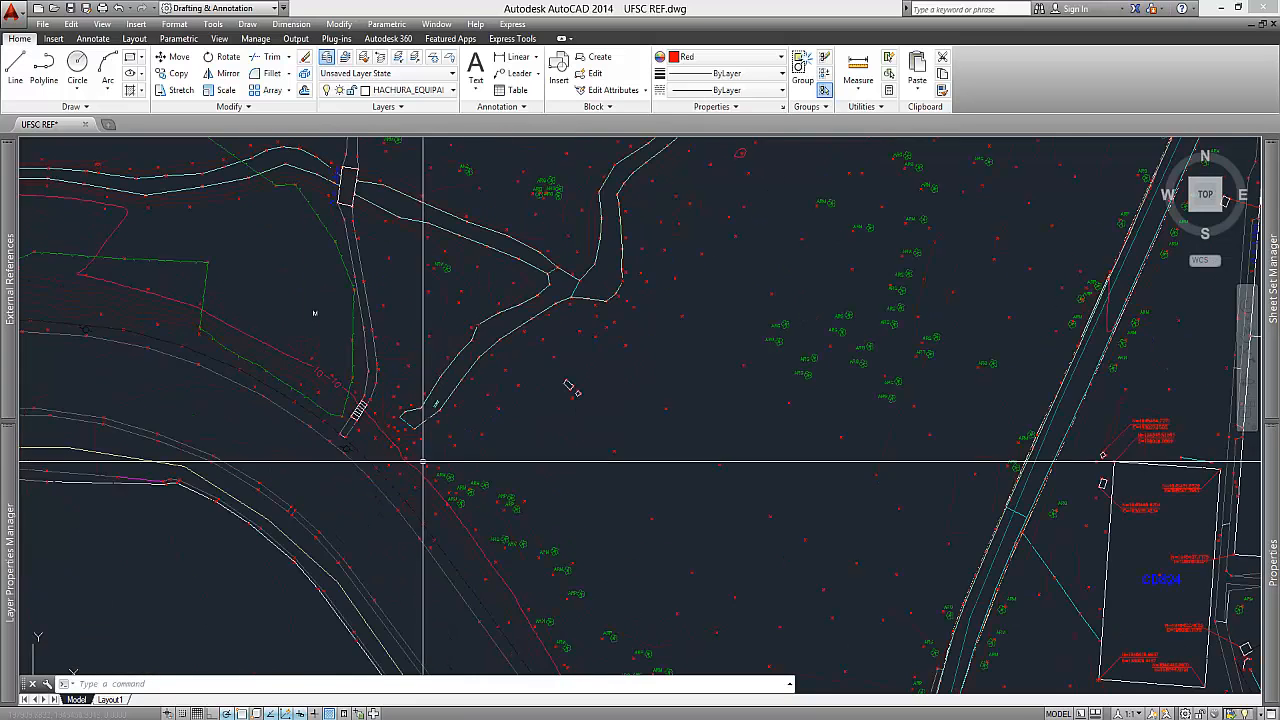
{"action": "scroll", "coordinate": [423, 461], "scroll_direction": "down", "scroll_amount": 2}
{"action": "scroll", "coordinate": [508, 325], "scroll_direction": "down", "scroll_amount": 2}
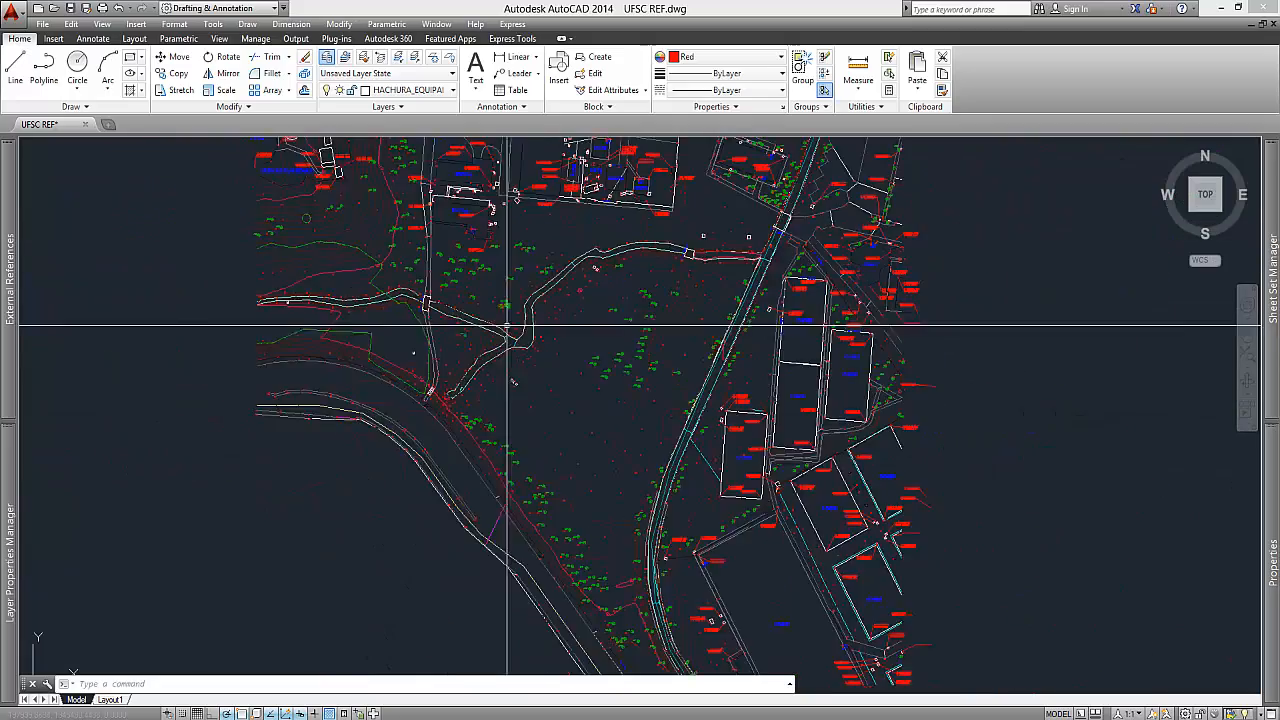
{"action": "scroll", "coordinate": [508, 325], "scroll_direction": "down", "scroll_amount": 2}
{"action": "scroll", "coordinate": [503, 260], "scroll_direction": "up", "scroll_amount": 2}
{"action": "scroll", "coordinate": [501, 243], "scroll_direction": "down", "scroll_amount": 2}
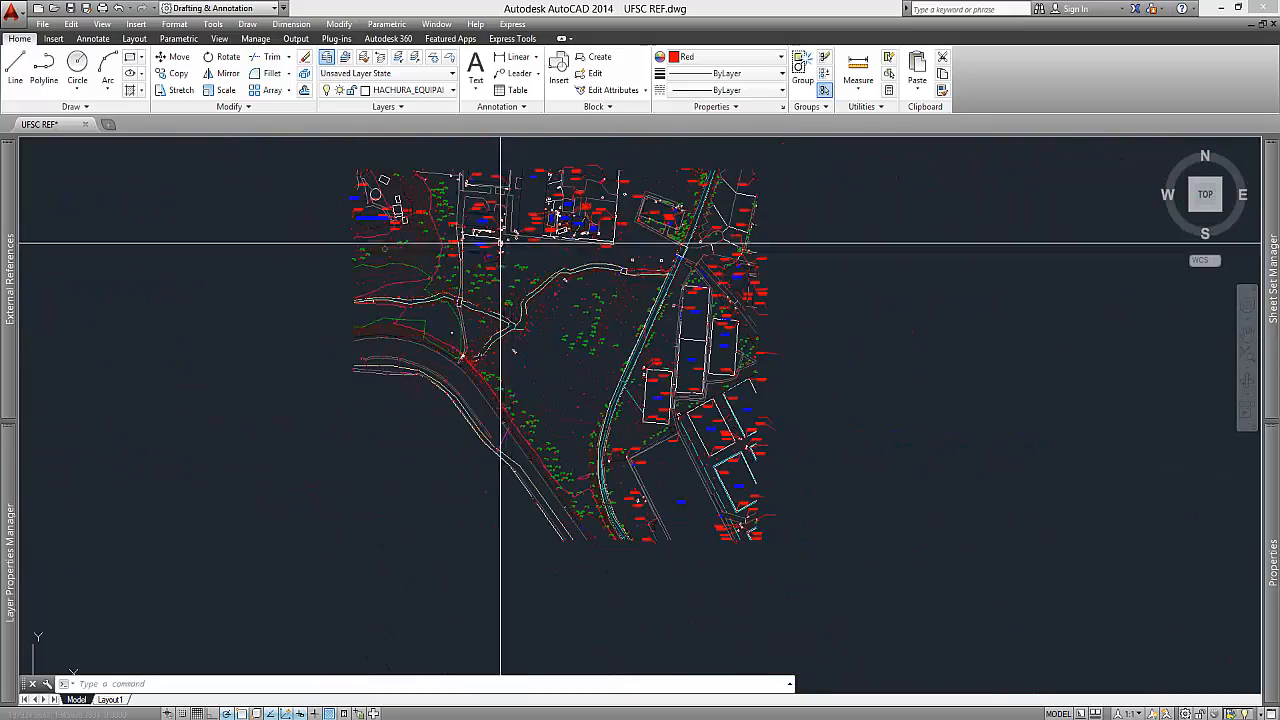
- Check the length type, precision and insertion scale in the drawing's units settings
{"action": "scroll", "coordinate": [566, 380], "scroll_direction": "up", "scroll_amount": 5}
{"action": "scroll", "coordinate": [449, 222], "scroll_direction": "down", "scroll_amount": 3}
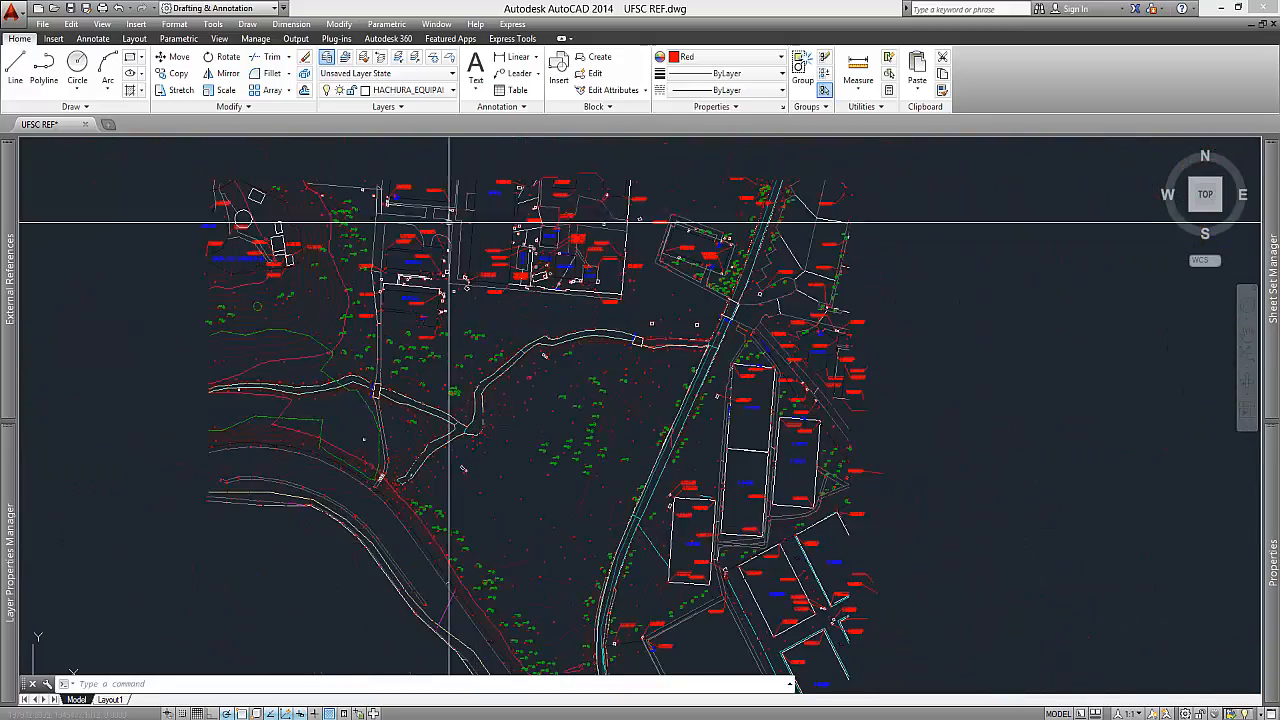
{"action": "scroll", "coordinate": [449, 222], "scroll_direction": "up", "scroll_amount": 5}
{"action": "scroll", "coordinate": [529, 306], "scroll_direction": "down", "scroll_amount": 2}
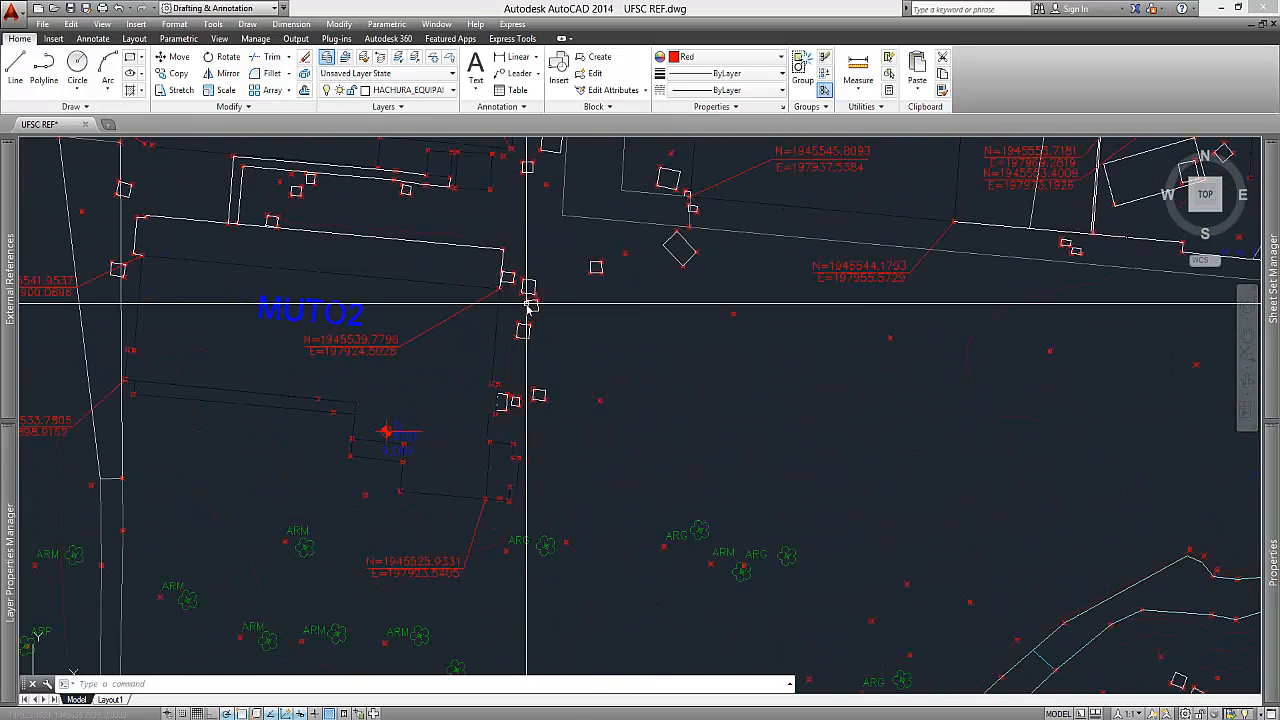
{"action": "type", "text": "un"}
{"action": "key", "text": "Return"}
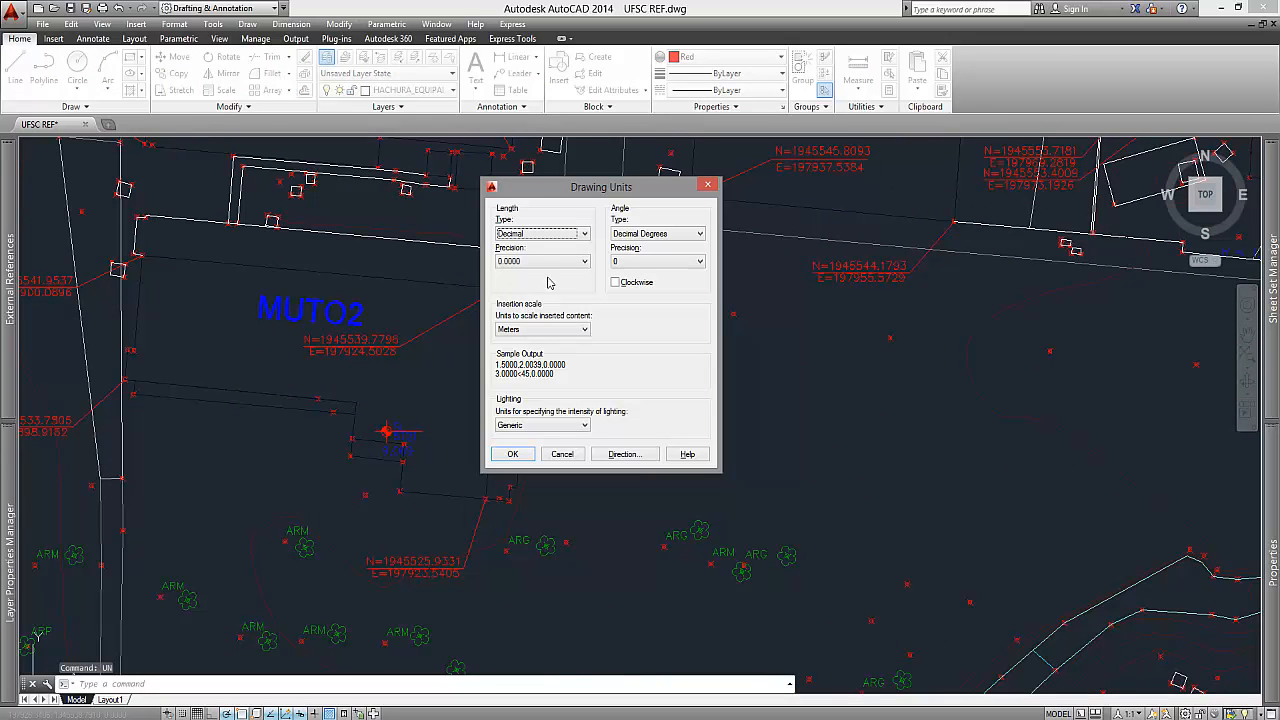
{"action": "left_click_drag", "start_coordinate": [557, 197], "coordinate": [725, 219]}
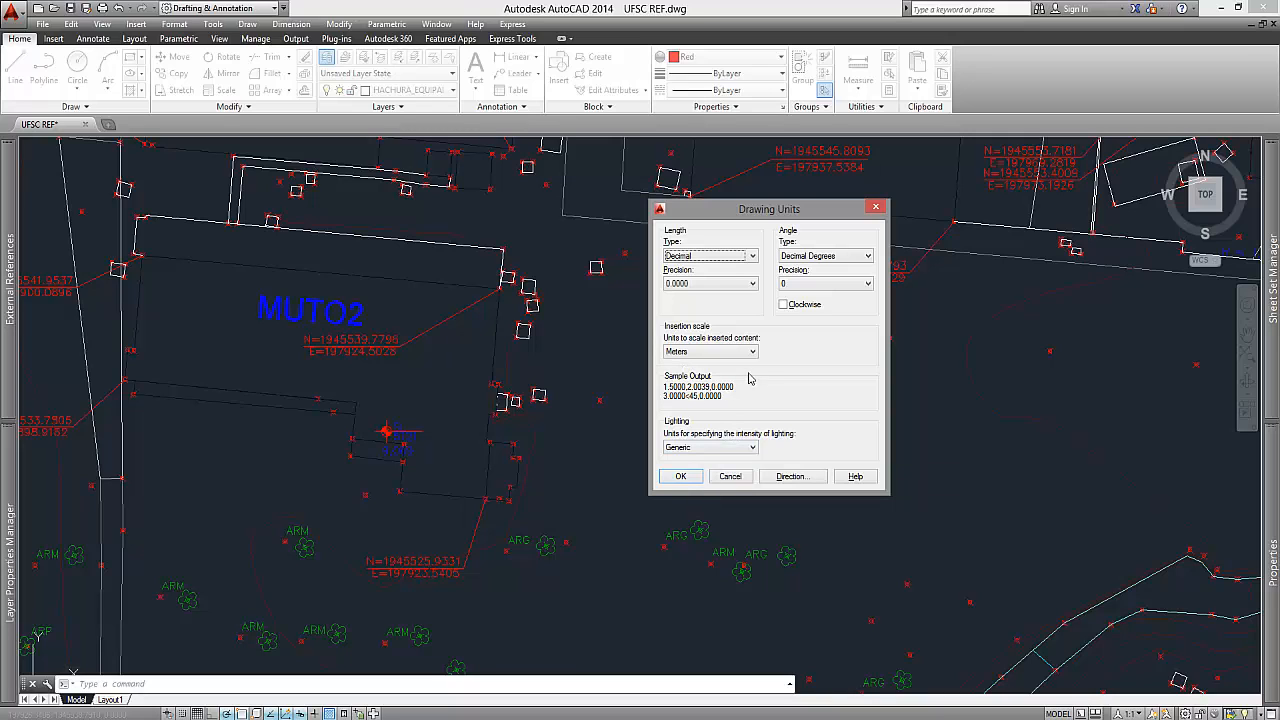
{"action": "left_click", "coordinate": [681, 477]}
- Draw a horizontal test line 1 unit long in the empty area east of the MUTO2 building
{"action": "type", "text": "l"}
{"action": "key", "text": "Return"}
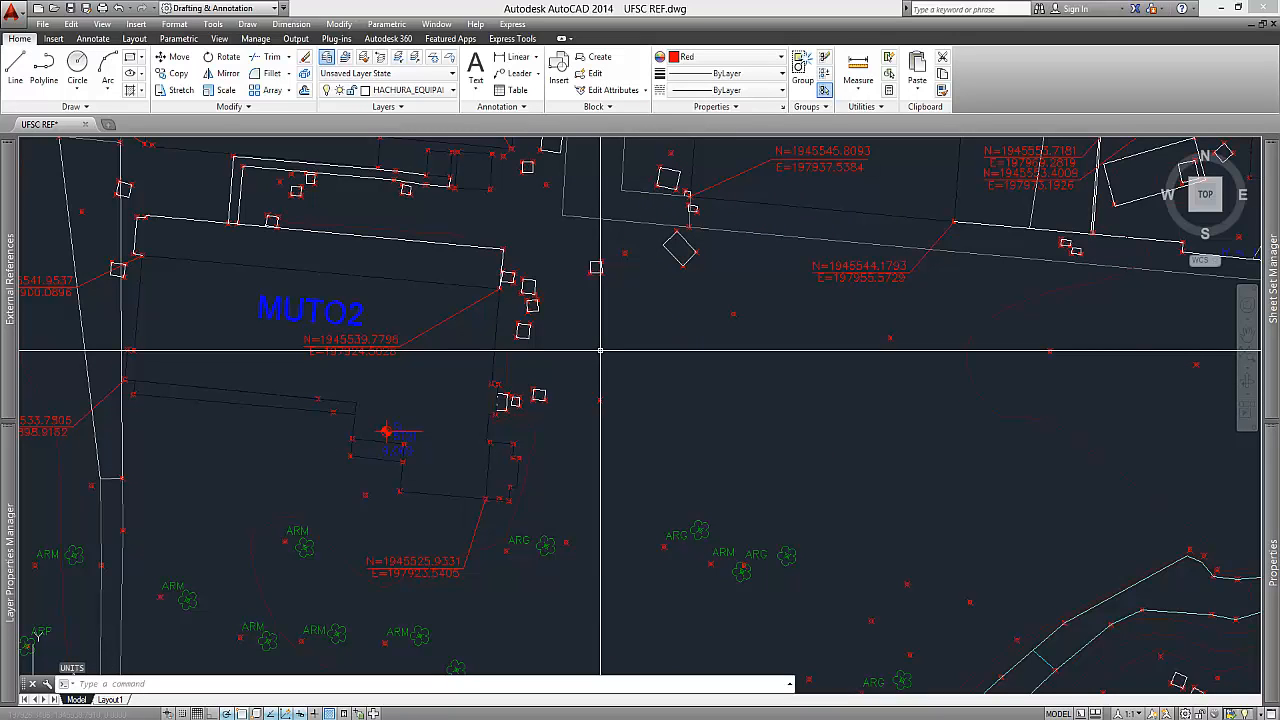
{"action": "left_click", "coordinate": [598, 350]}
{"action": "type", "text": "1"}
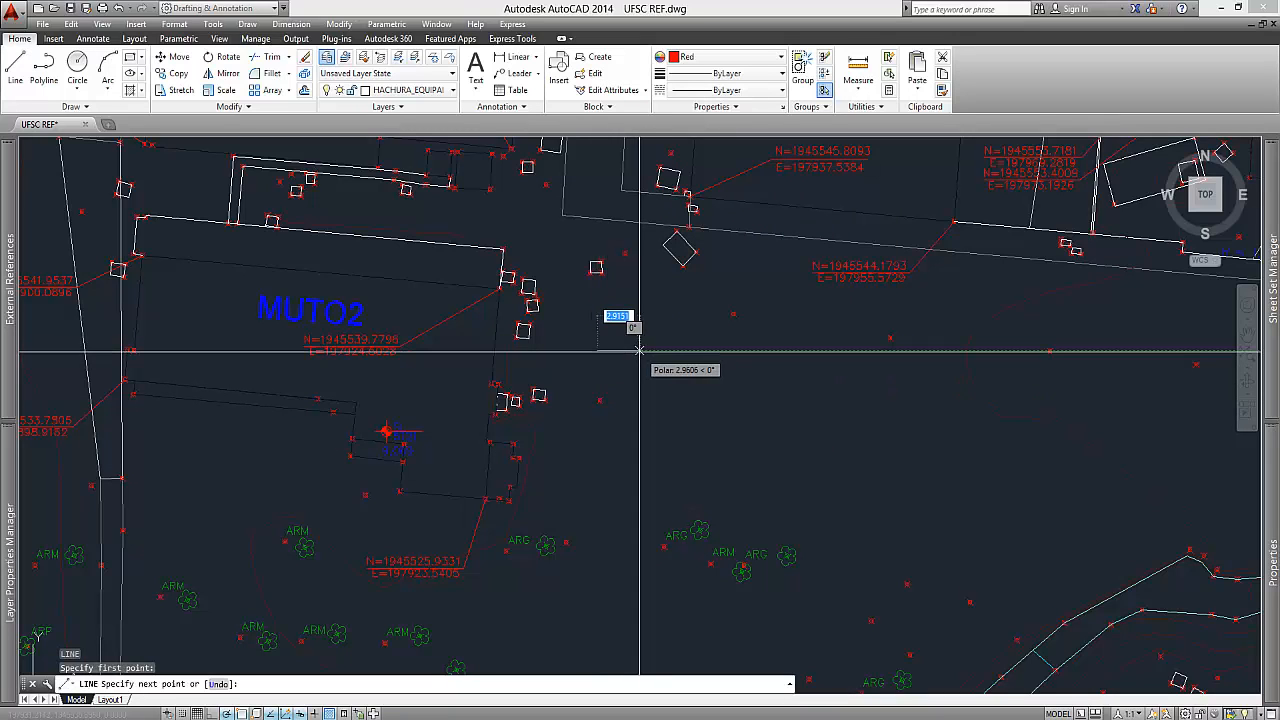
{"action": "key", "text": "Return"}
{"action": "scroll", "coordinate": [609, 350], "scroll_direction": "up", "scroll_amount": 10}
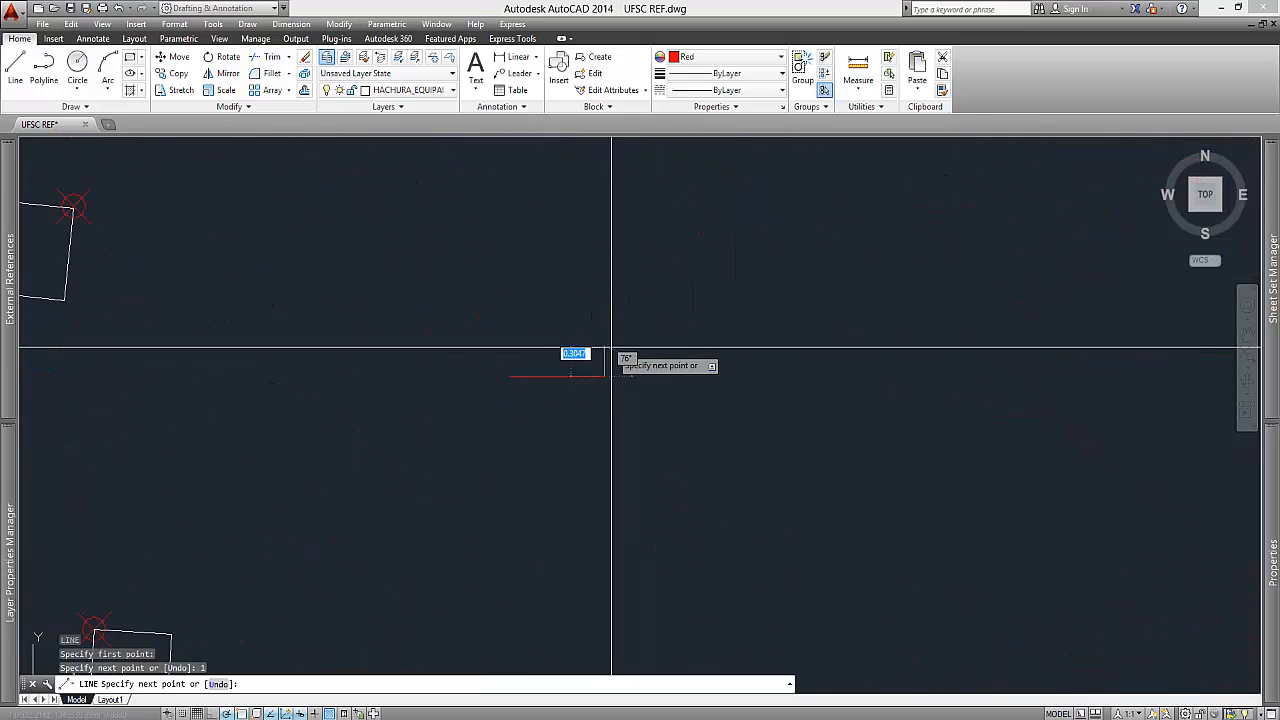
{"action": "key", "text": "Return"}
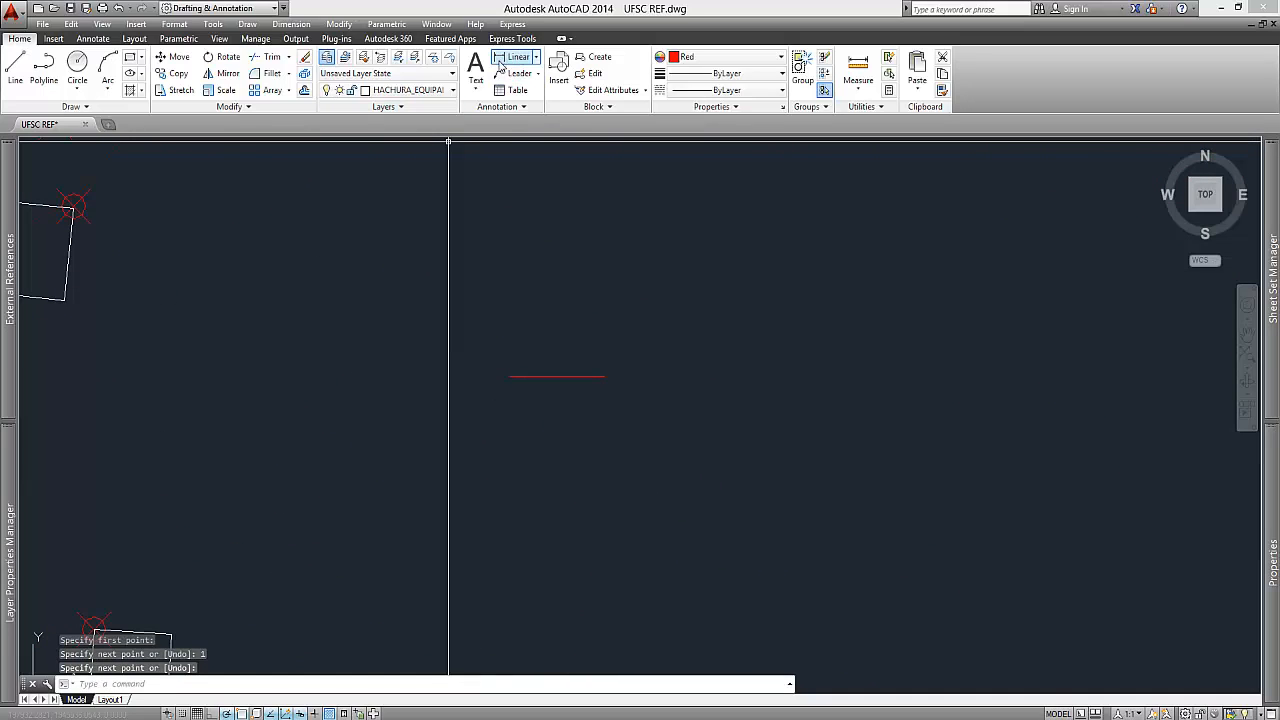
- Measure the test line from end to end with a linear dimension, without placing the dimension
{"action": "left_click", "coordinate": [510, 376]}
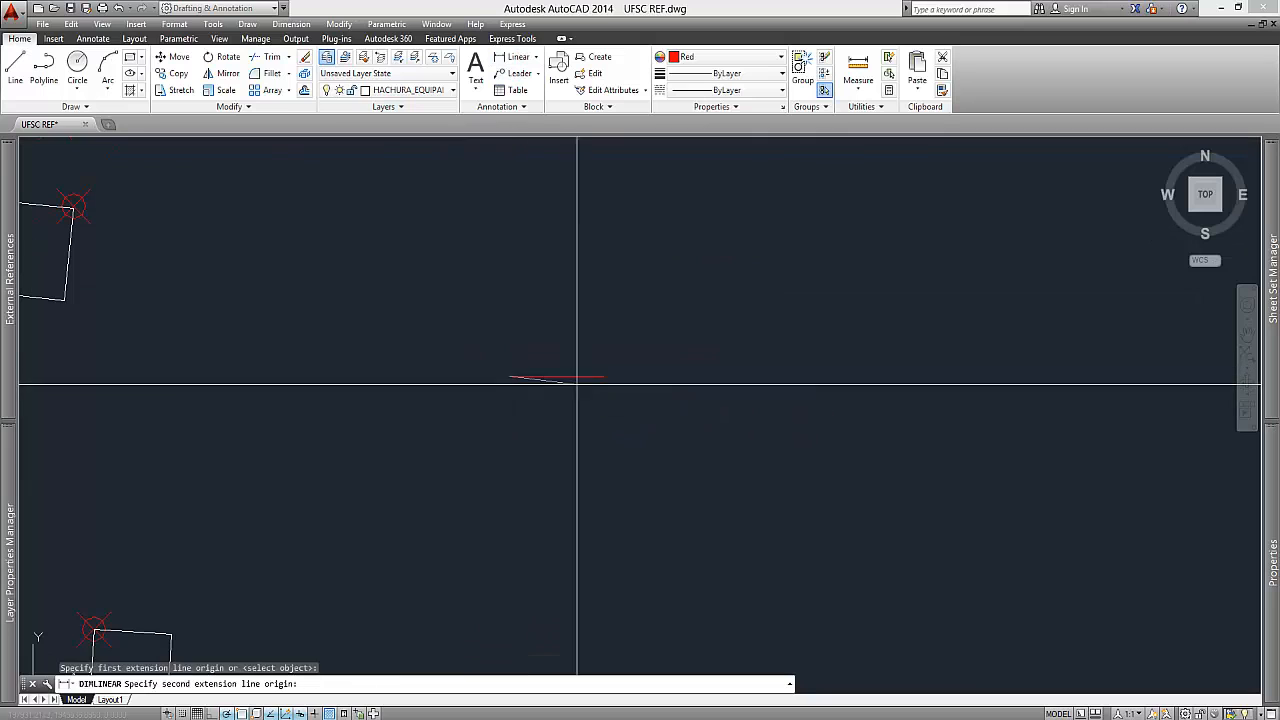
{"action": "left_click", "coordinate": [603, 376]}
{"action": "scroll", "coordinate": [591, 286], "scroll_direction": "down", "scroll_amount": 5}
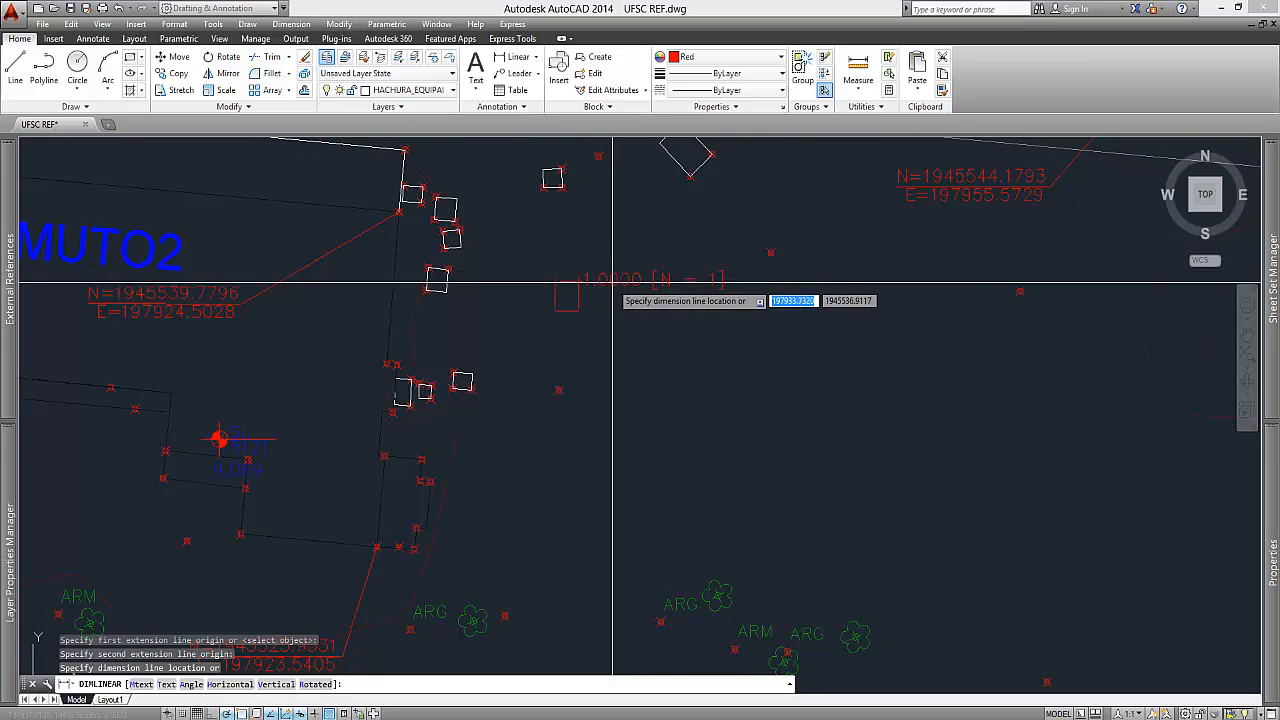
{"action": "scroll", "coordinate": [600, 285], "scroll_direction": "up", "scroll_amount": 4}
{"action": "key", "text": "Escape"}
{"action": "scroll", "coordinate": [414, 360], "scroll_direction": "up", "scroll_amount": 3}
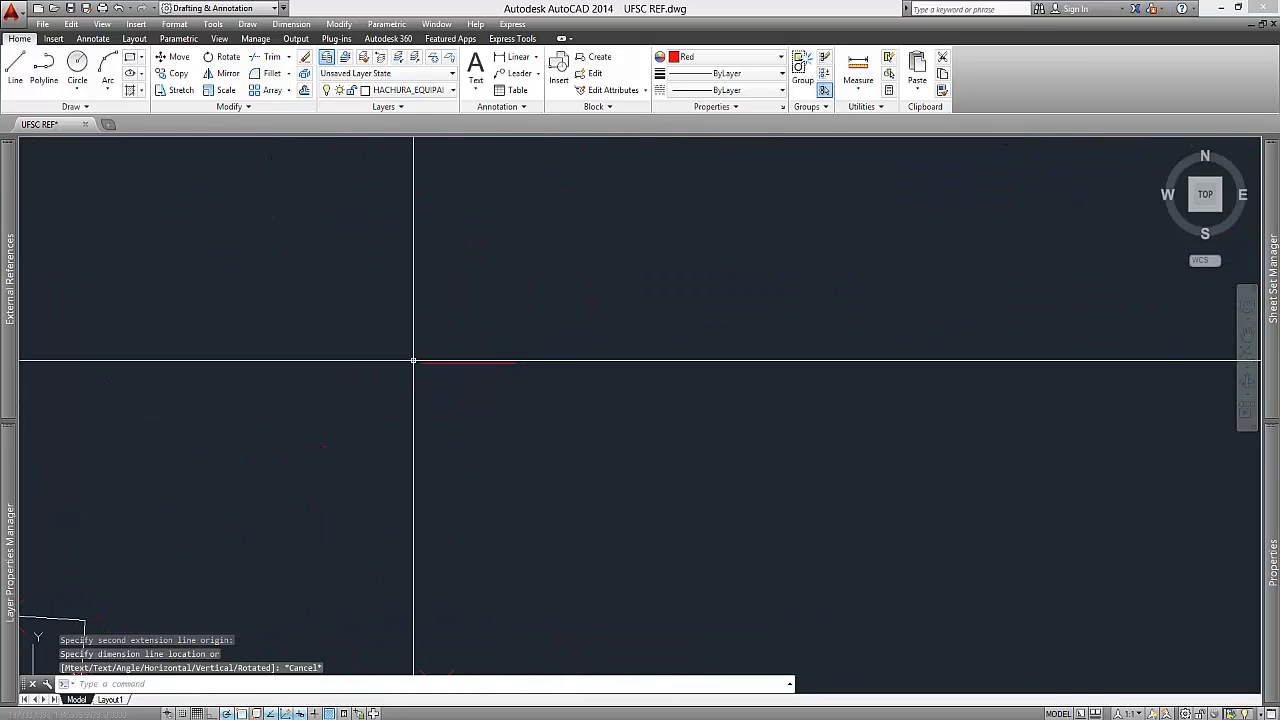
- Erase the test line east of the MUTO2 building
{"action": "left_click", "coordinate": [441, 368]}
{"action": "left_click", "coordinate": [434, 349]}
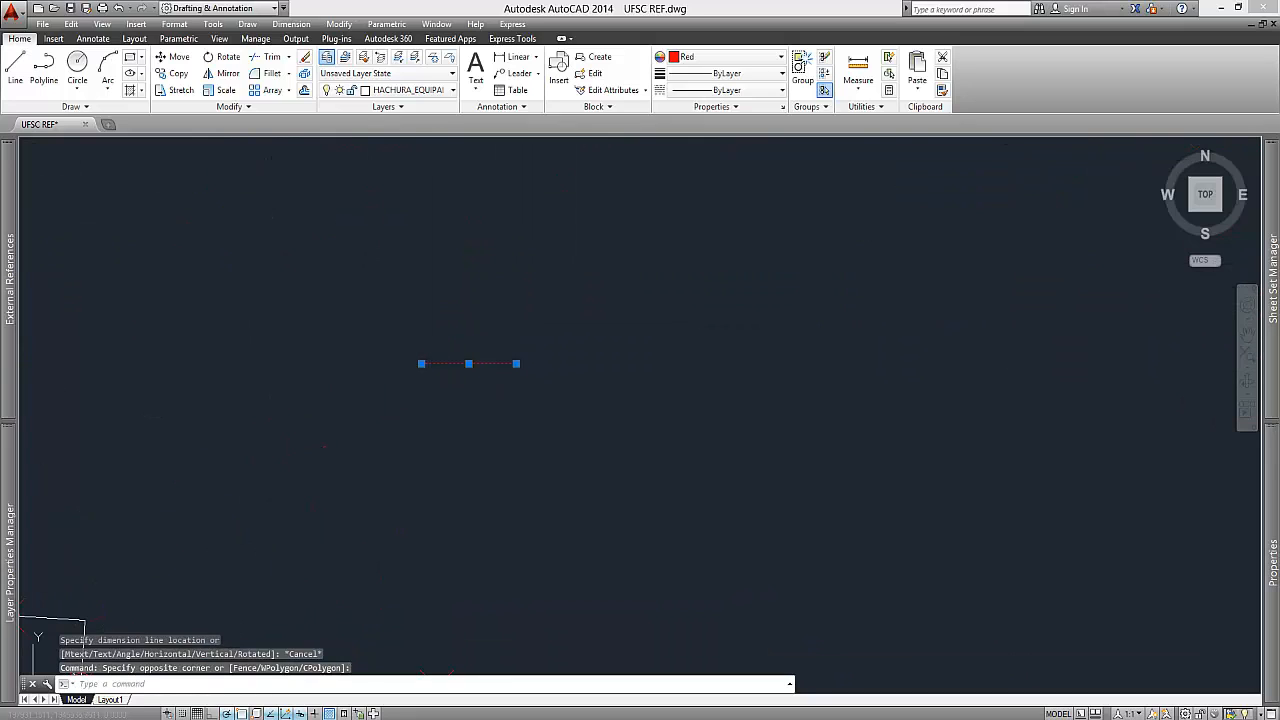
{"action": "key", "text": "Delete"}
- Save the UFSC REF.dwg survey drawing with the whole site plan in view, and switch to Revit
{"action": "scroll", "coordinate": [433, 345], "scroll_direction": "down", "scroll_amount": 5}
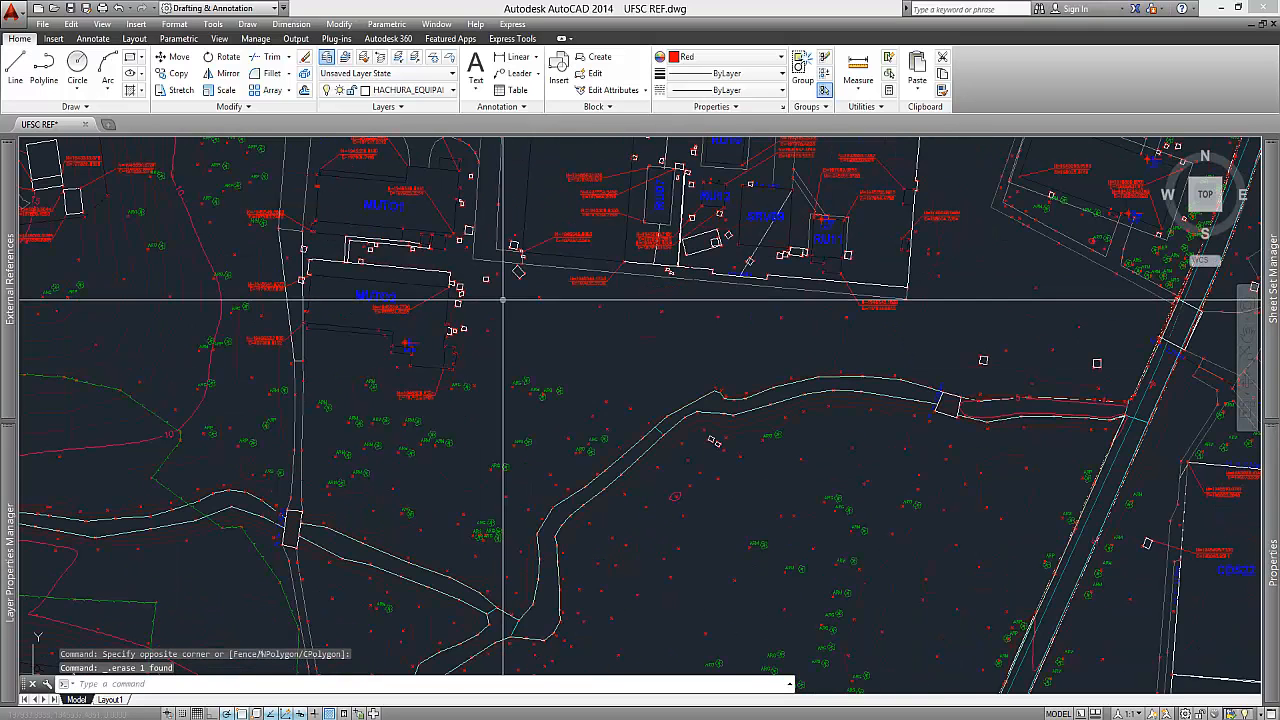
{"action": "scroll", "coordinate": [400, 316], "scroll_direction": "down", "scroll_amount": 4}
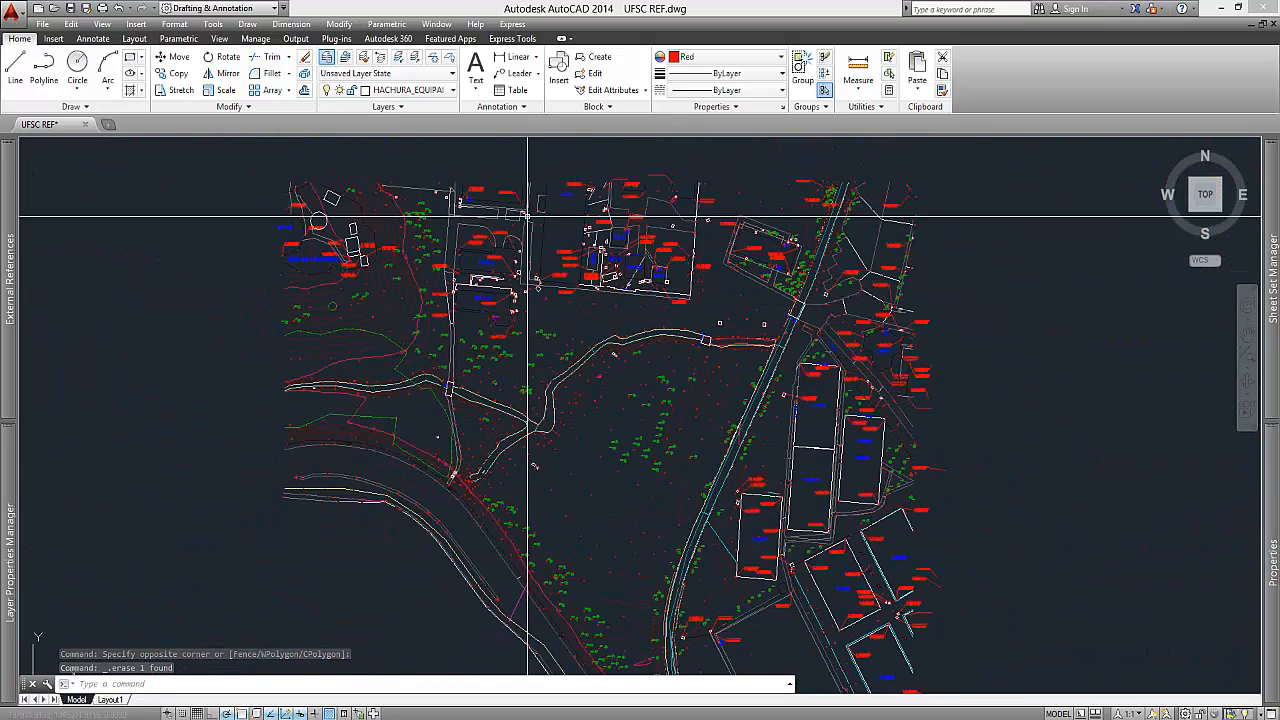
{"action": "scroll", "coordinate": [482, 251], "scroll_direction": "down", "scroll_amount": 2}
{"action": "scroll", "coordinate": [482, 251], "scroll_direction": "up", "scroll_amount": 3}
{"action": "scroll", "coordinate": [500, 220], "scroll_direction": "down", "scroll_amount": 3}
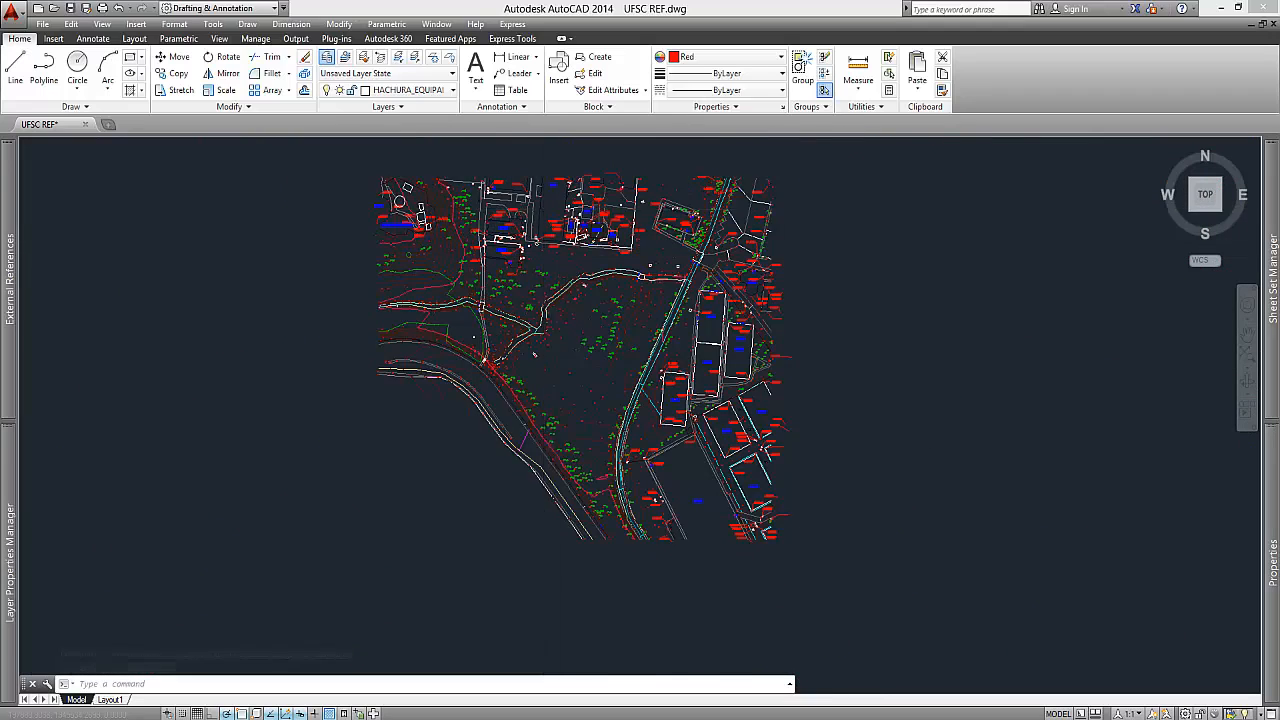
{"action": "scroll", "coordinate": [471, 237], "scroll_direction": "up", "scroll_amount": 2}
{"action": "scroll", "coordinate": [485, 229], "scroll_direction": "down", "scroll_amount": 2}
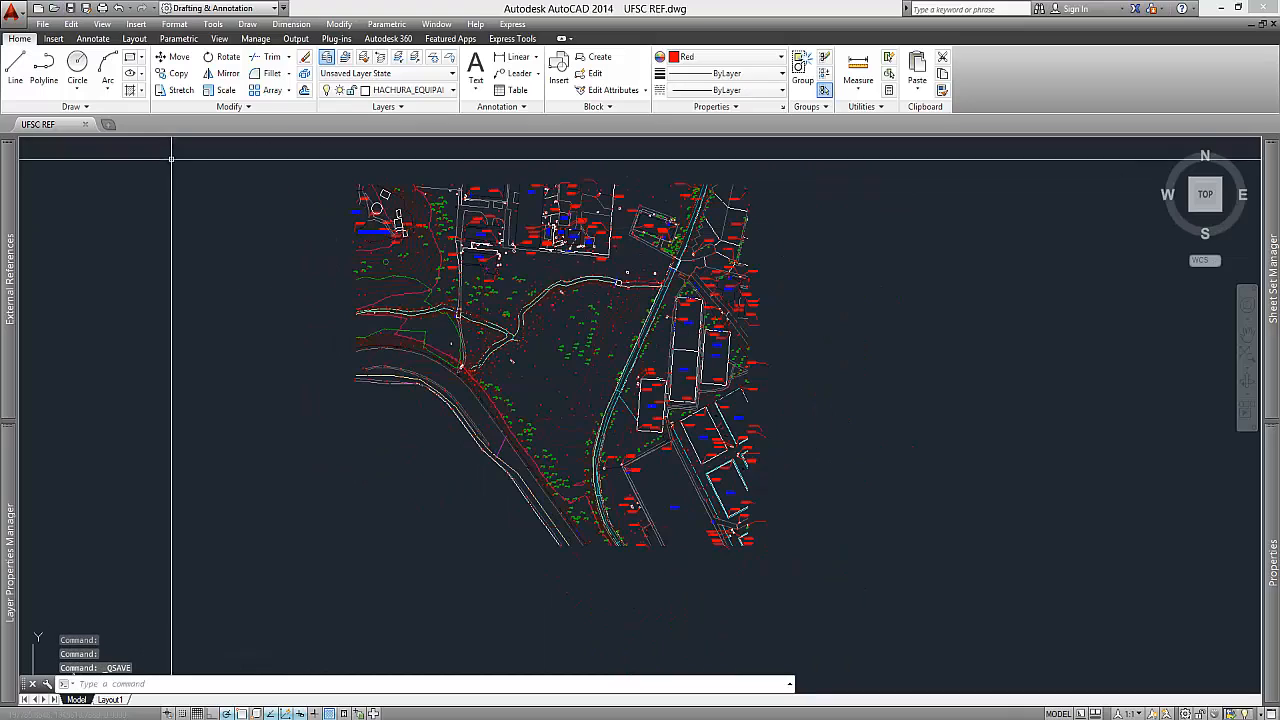
{"action": "left_click", "coordinate": [1224, 10]}
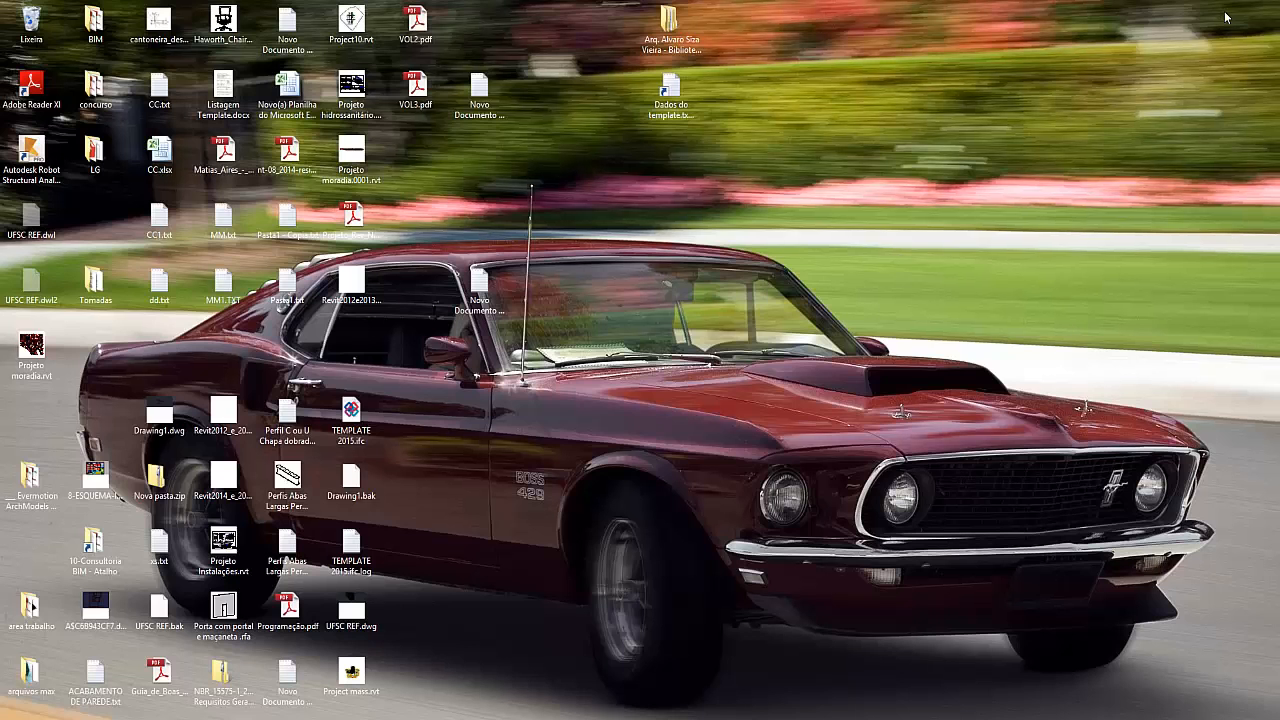
{"action": "left_click", "coordinate": [271, 718]}
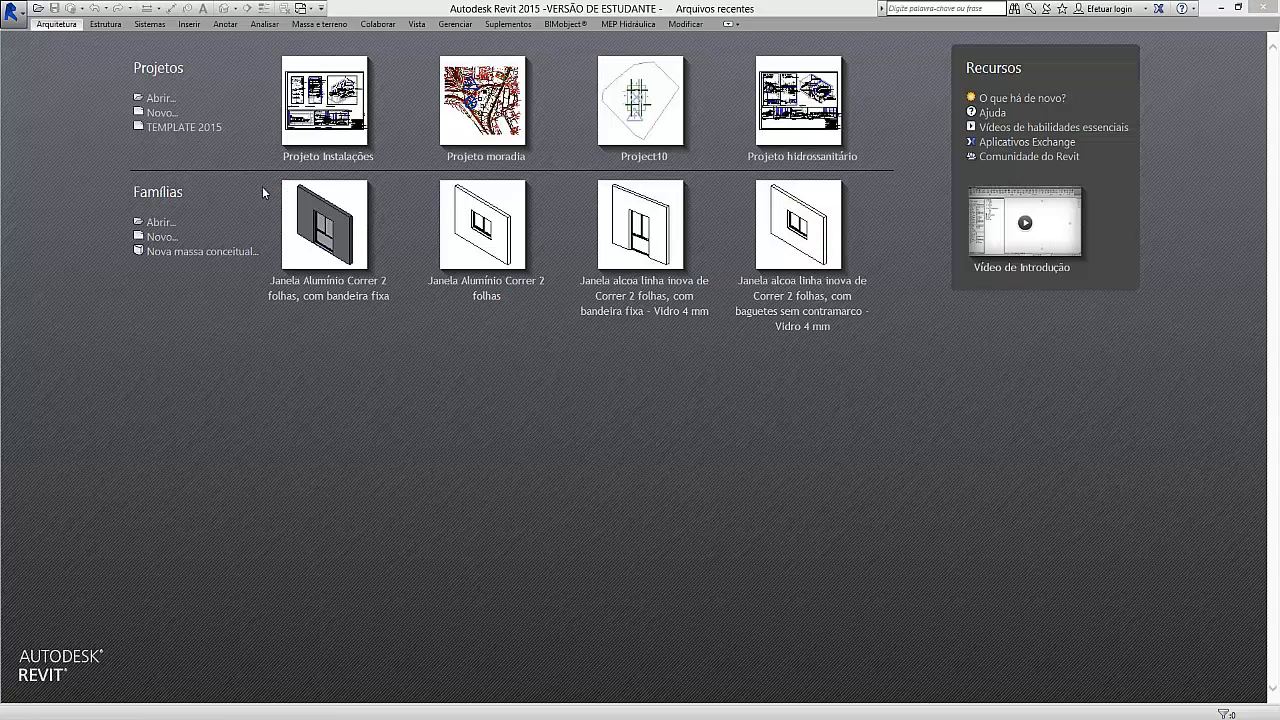
- Create a new project from the TEMPLATE 2015 template and show its Terreno floor plan
{"action": "left_click", "coordinate": [181, 130]}
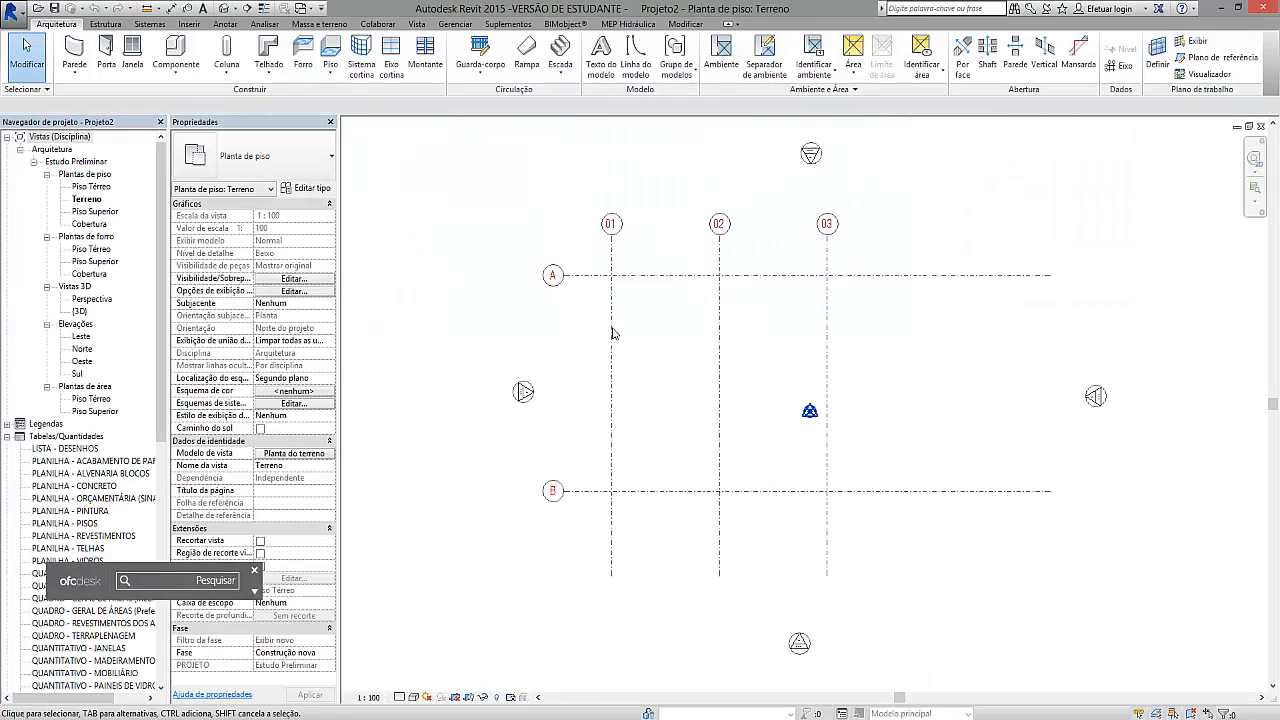
{"action": "scroll", "coordinate": [613, 333], "scroll_direction": "down", "scroll_amount": 2}
{"action": "left_click", "coordinate": [86, 200]}
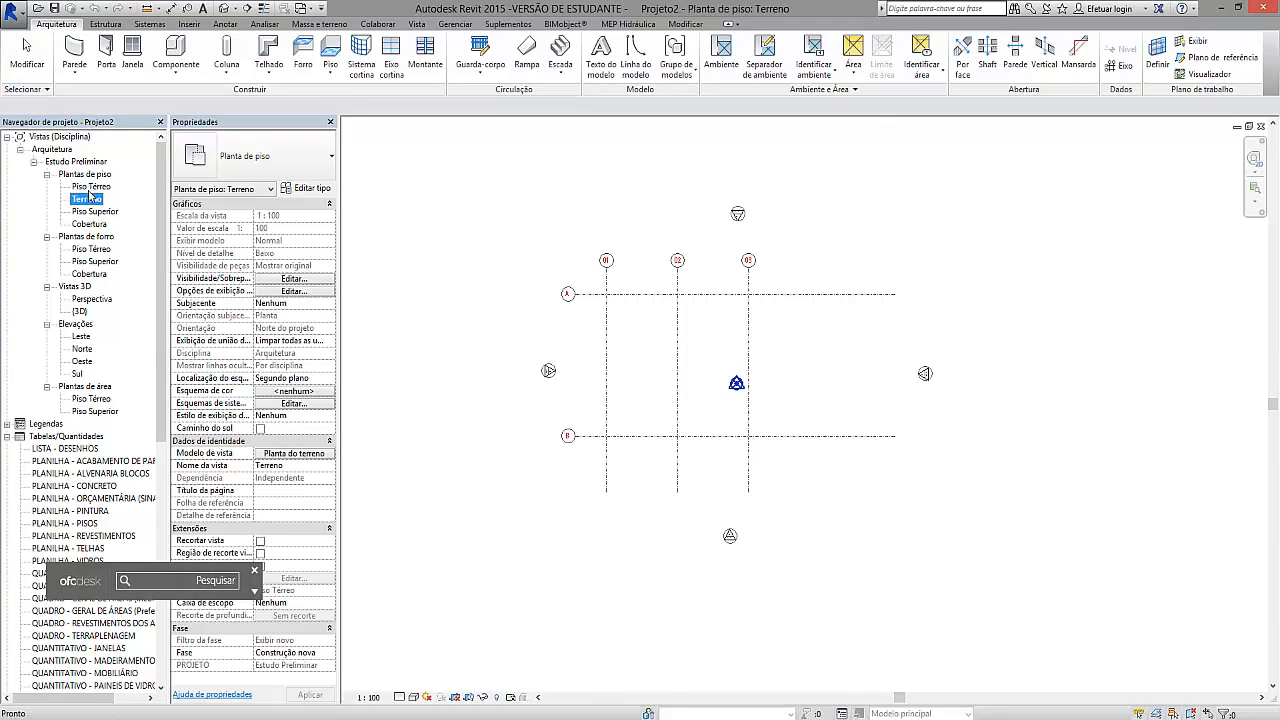
{"action": "scroll", "coordinate": [572, 281], "scroll_direction": "down", "scroll_amount": 1}
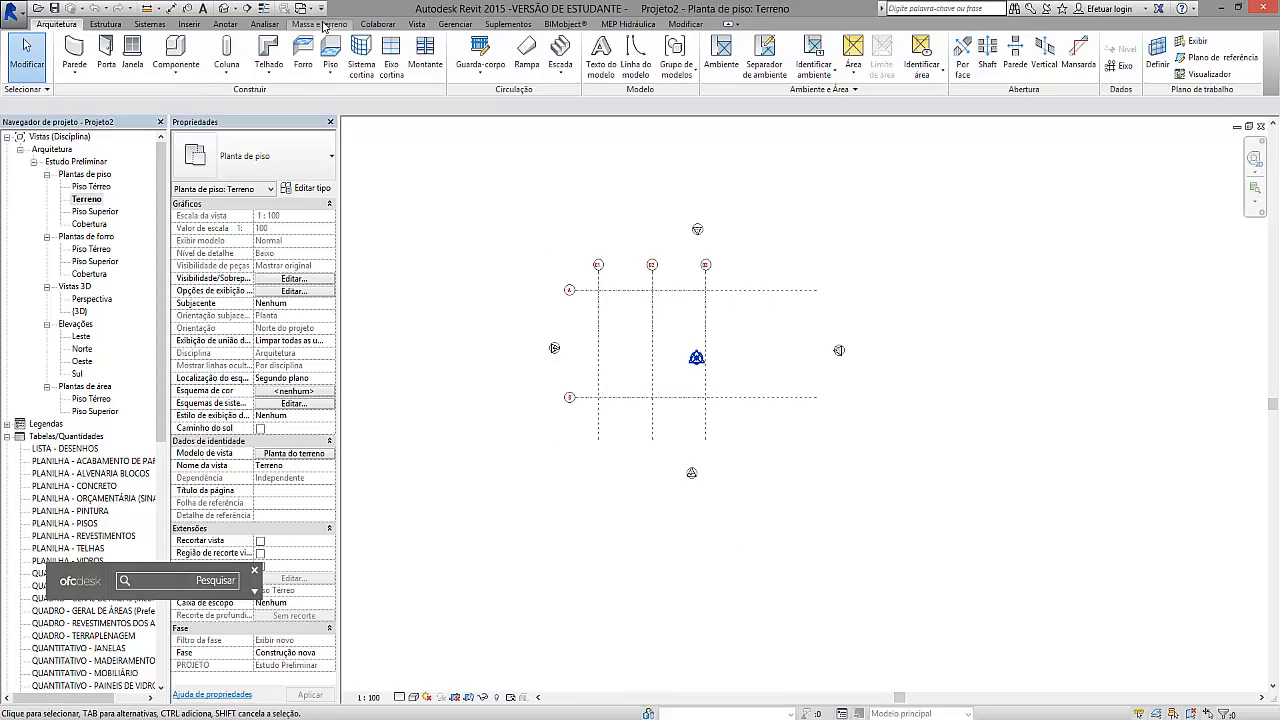
- Import UFSC REF.dwg from the desktop with preserved colours, visible layers only, metre units and centre-to-centre automatic positioning on Piso Térreo
{"action": "left_click", "coordinate": [195, 27]}
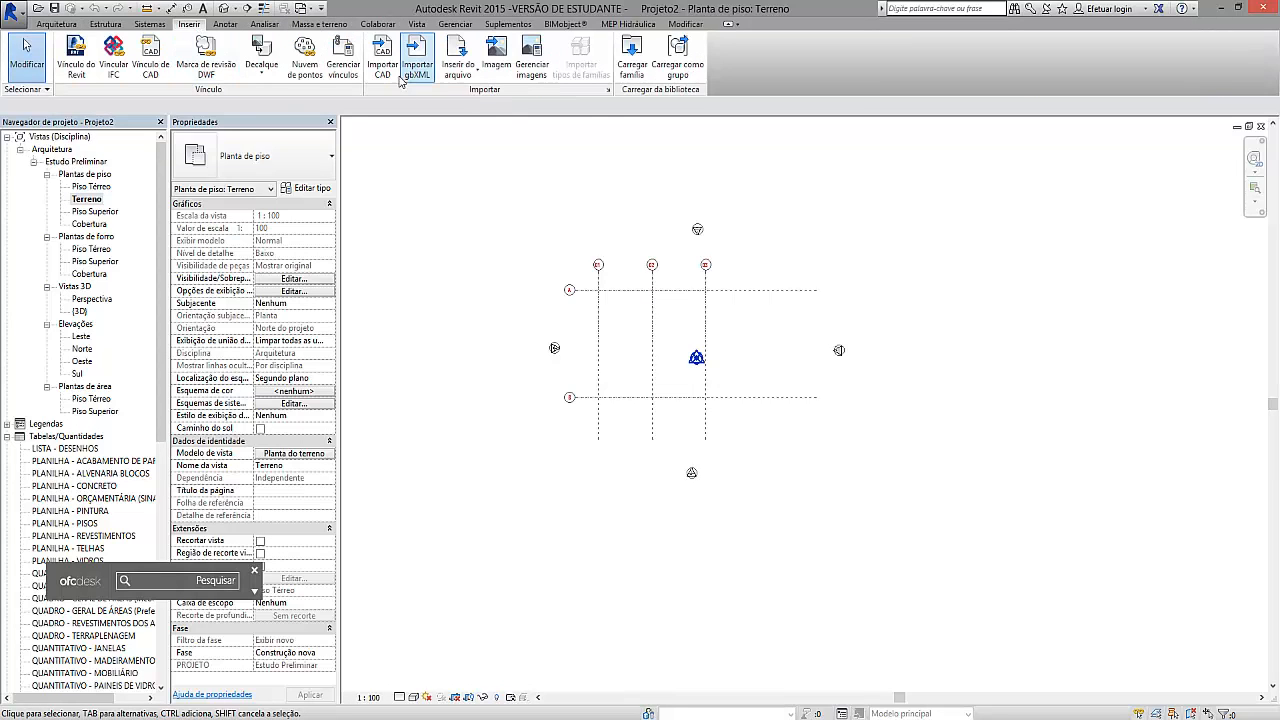
{"action": "left_click", "coordinate": [384, 68]}
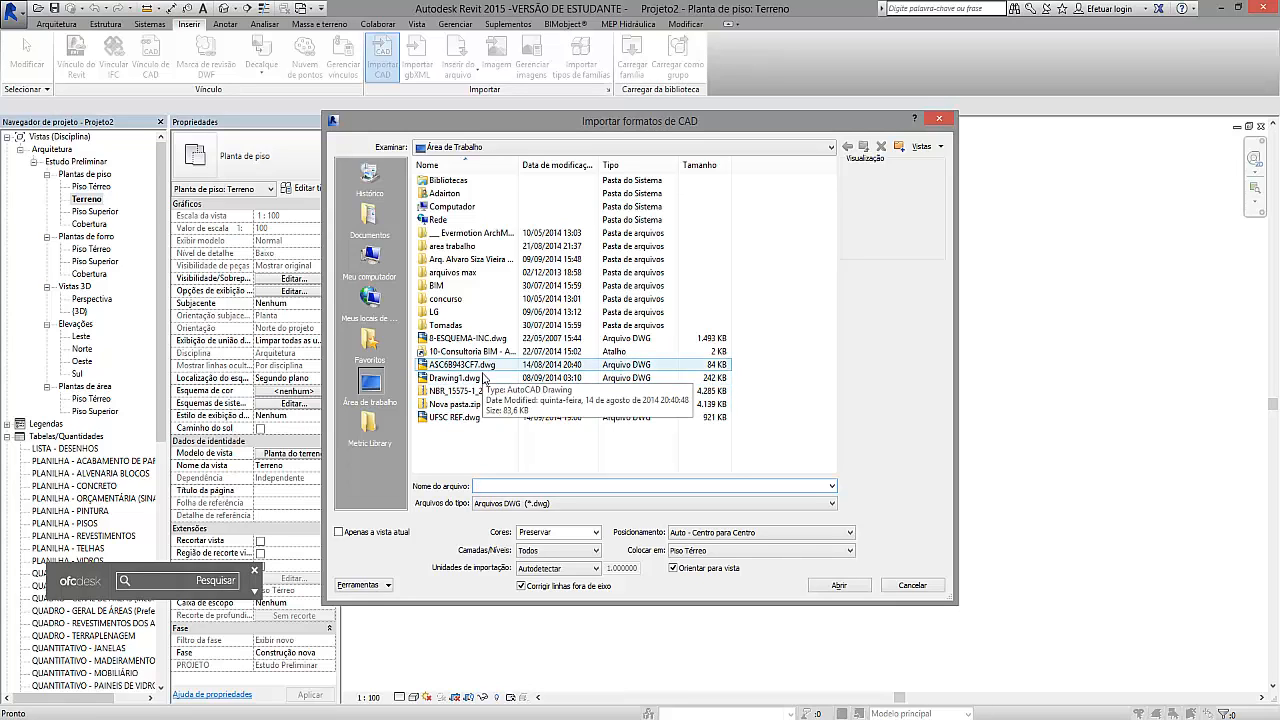
{"action": "left_click", "coordinate": [452, 417]}
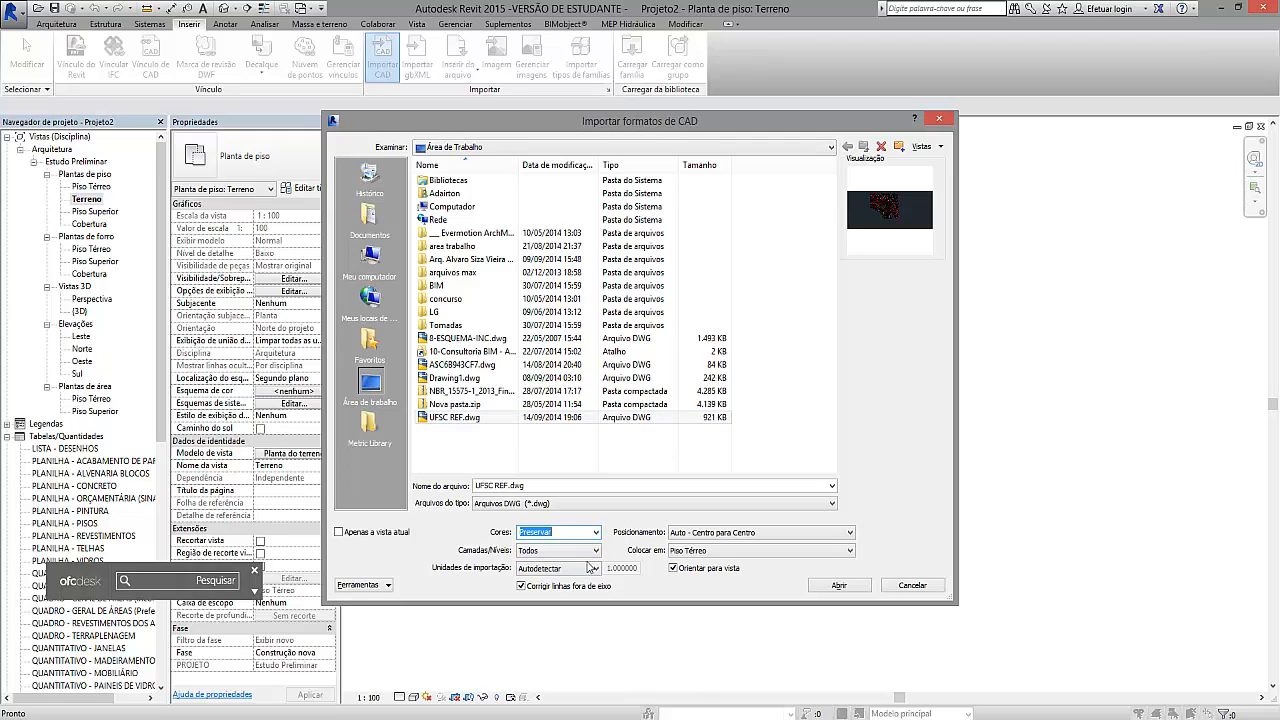
{"action": "left_click", "coordinate": [589, 569]}
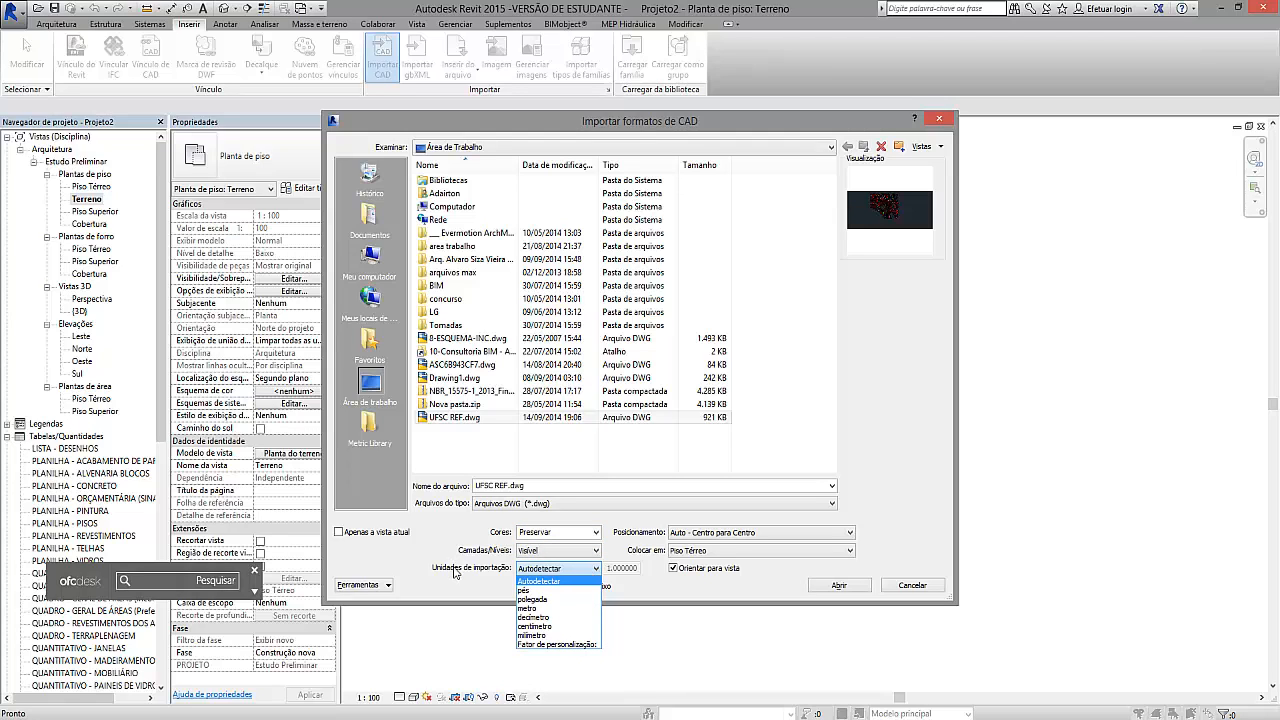
{"action": "left_click", "coordinate": [547, 608]}
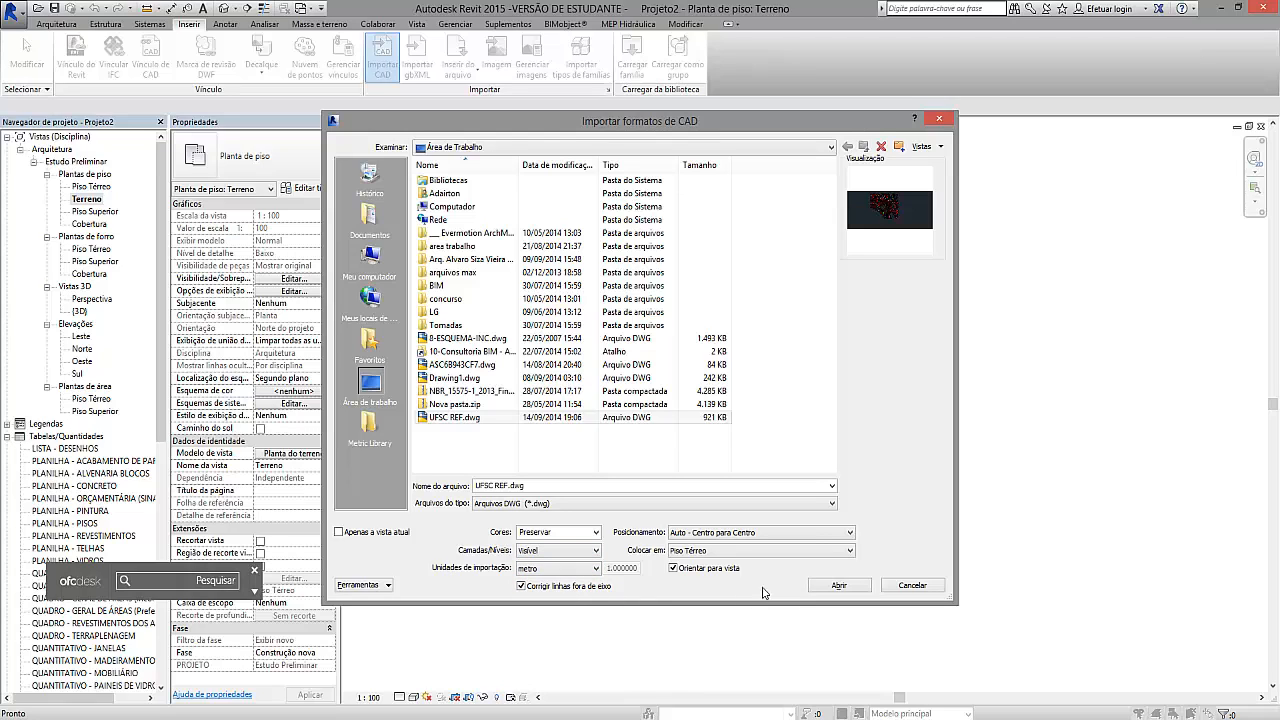
{"action": "left_click", "coordinate": [805, 533]}
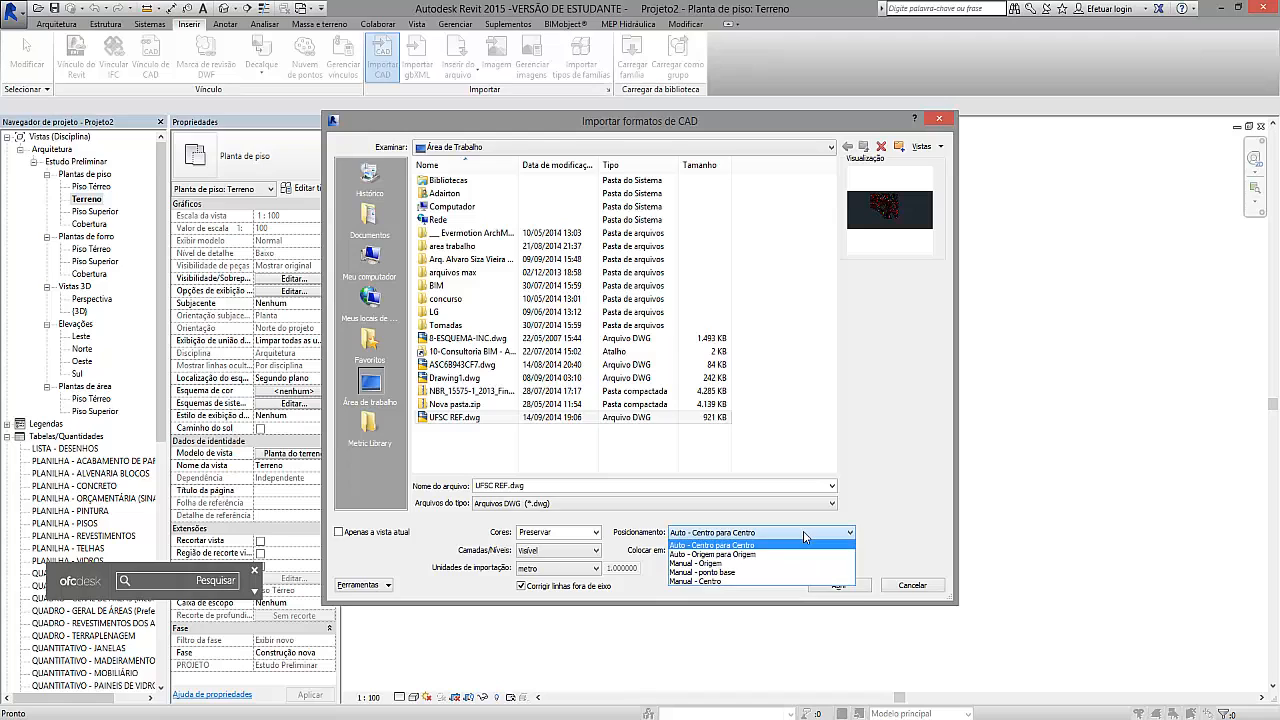
{"action": "left_click", "coordinate": [803, 531]}
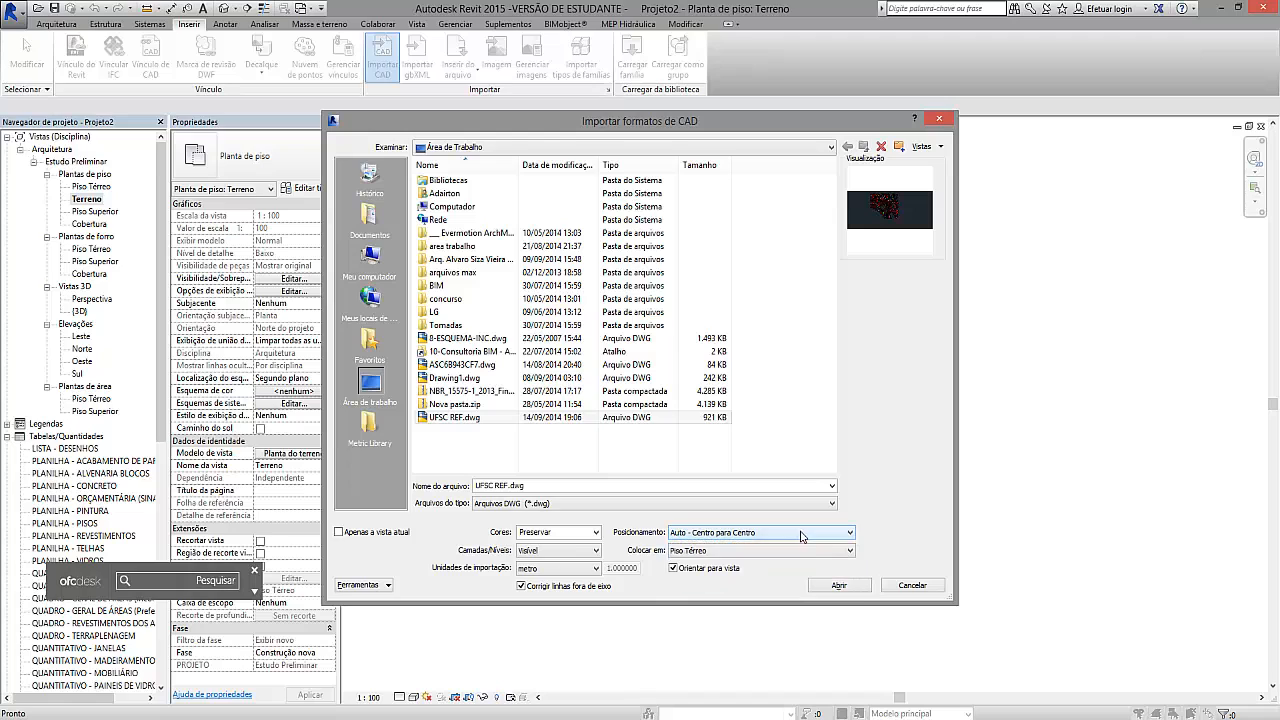
{"action": "left_click", "coordinate": [762, 538]}
{"action": "left_click", "coordinate": [765, 544]}
{"action": "left_click", "coordinate": [840, 586]}
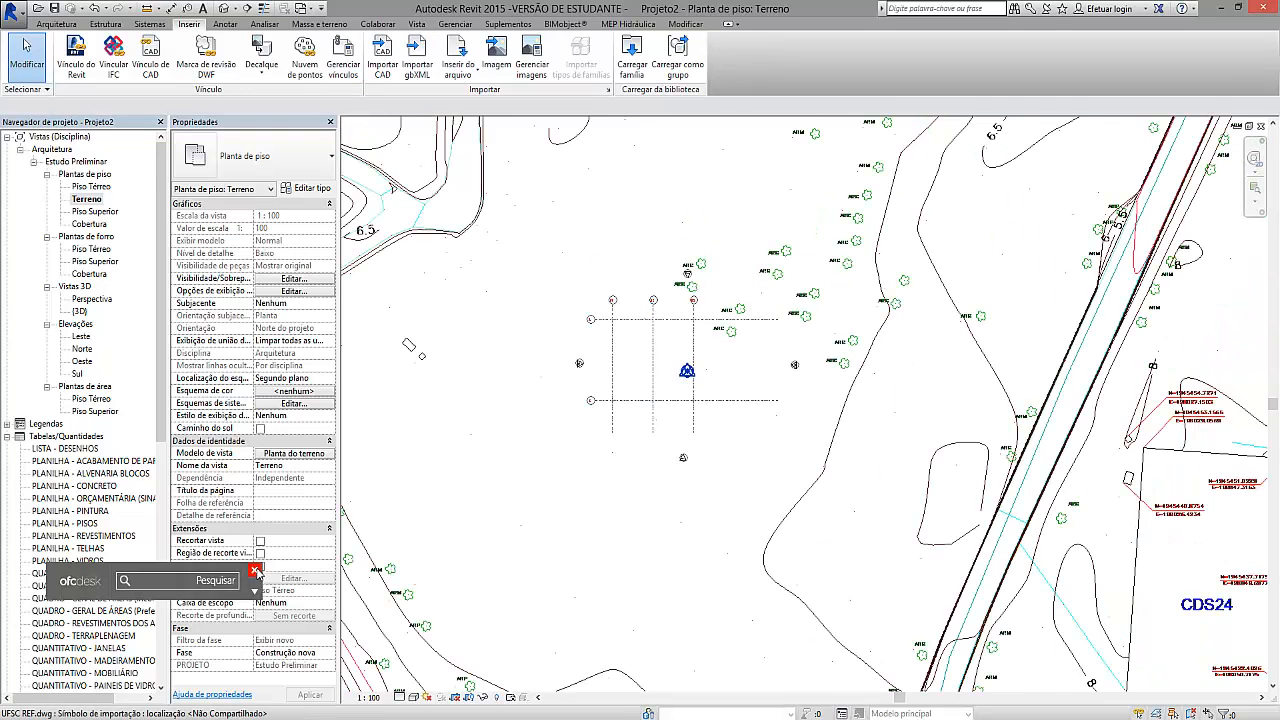
- Inspect the imported UFSC REF.dwg as a single selected object and its placement around the project grids
{"action": "scroll", "coordinate": [638, 396], "scroll_direction": "down", "scroll_amount": 4}
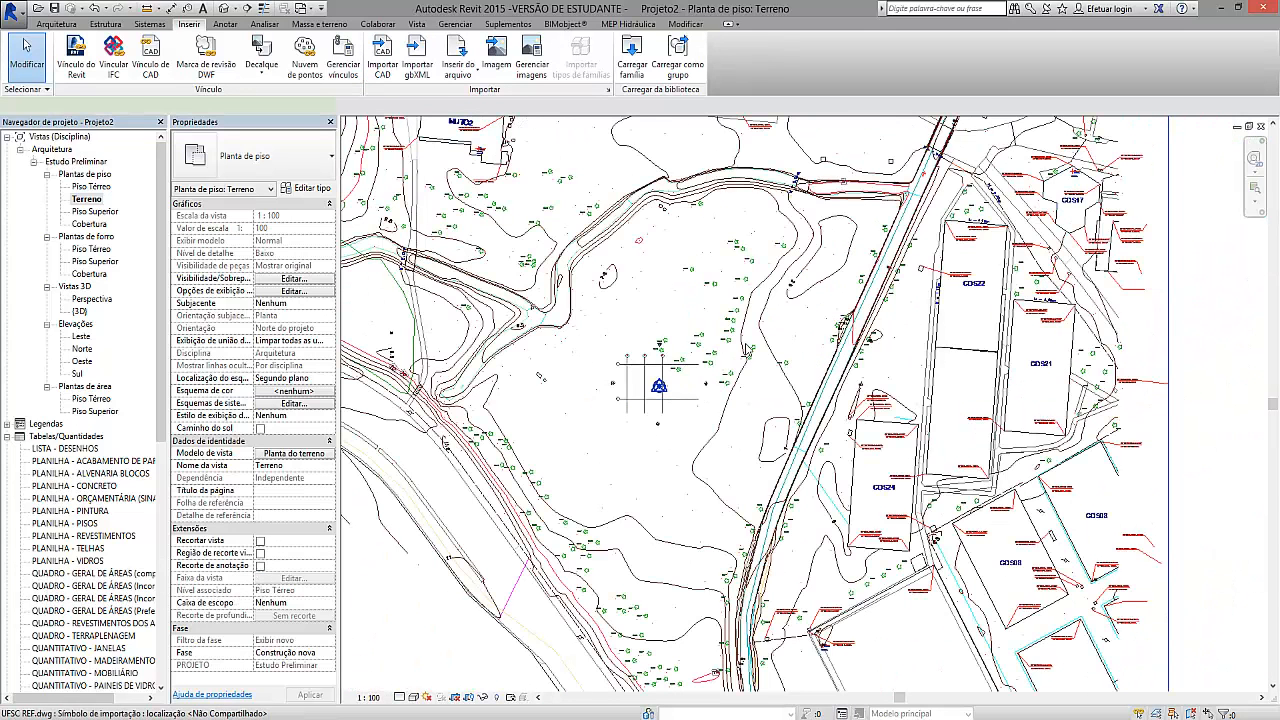
{"action": "left_click", "coordinate": [625, 362]}
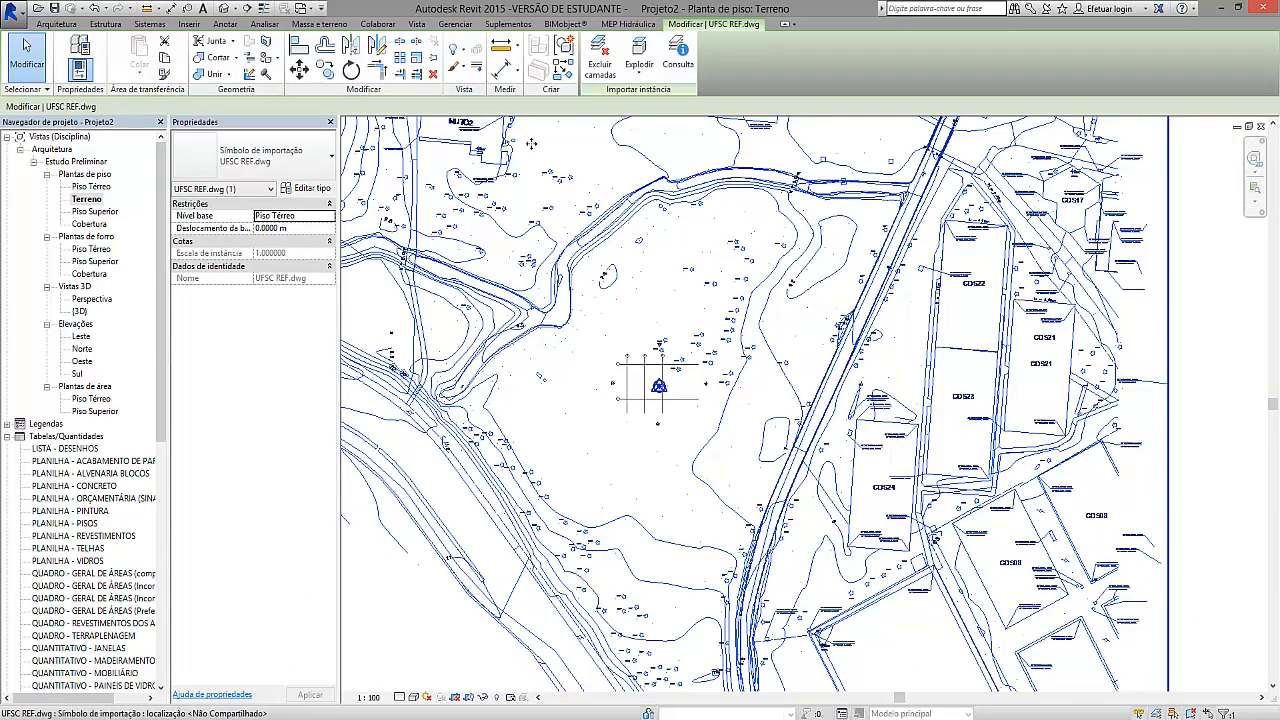
{"action": "scroll", "coordinate": [660, 465], "scroll_direction": "up", "scroll_amount": 2}
{"action": "scroll", "coordinate": [705, 490], "scroll_direction": "up", "scroll_amount": 3}
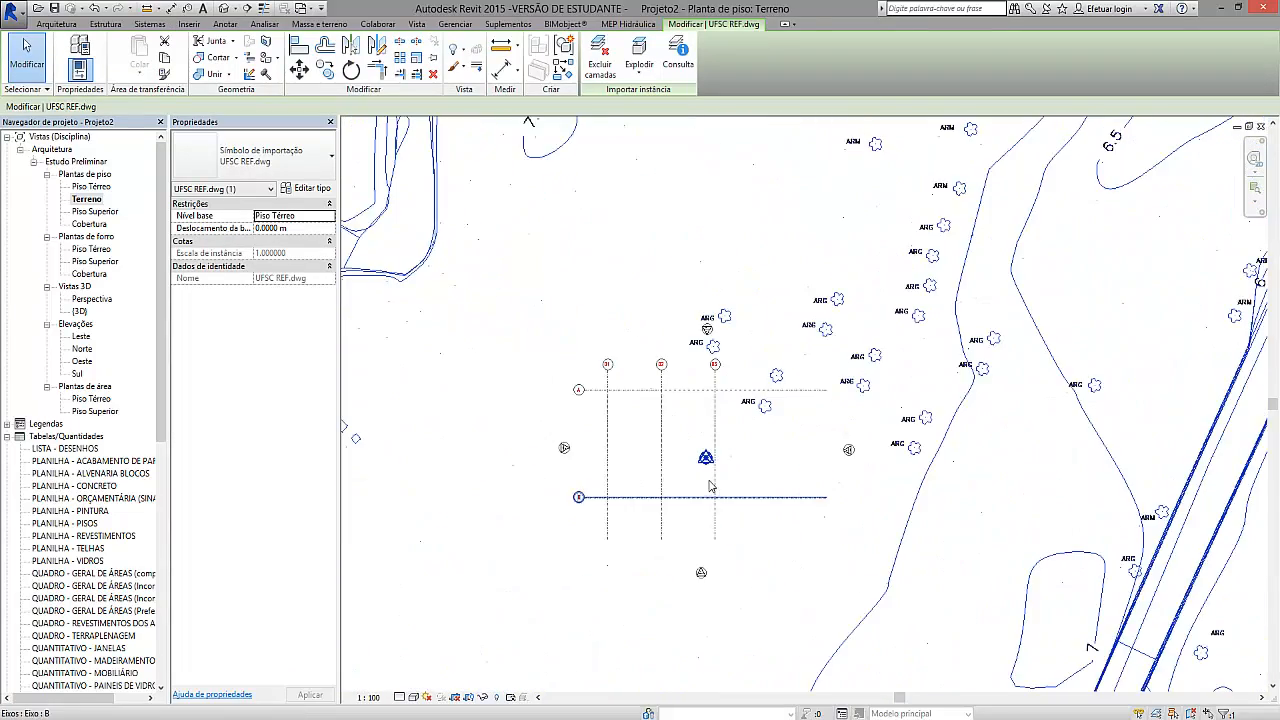
{"action": "key", "text": "Escape"}
{"action": "scroll", "coordinate": [710, 380], "scroll_direction": "down", "scroll_amount": 3}
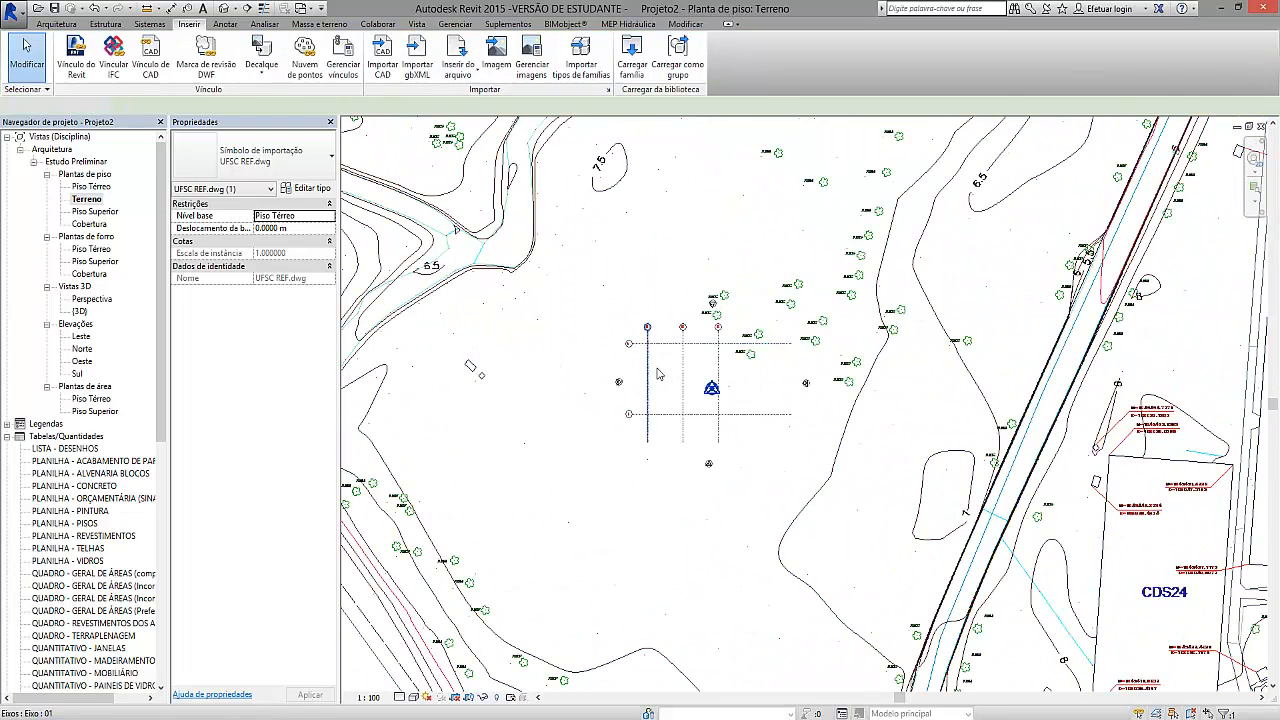
- Select the project base point near the grids to show its shared coordinates
{"action": "scroll", "coordinate": [723, 362], "scroll_direction": "up", "scroll_amount": 5}
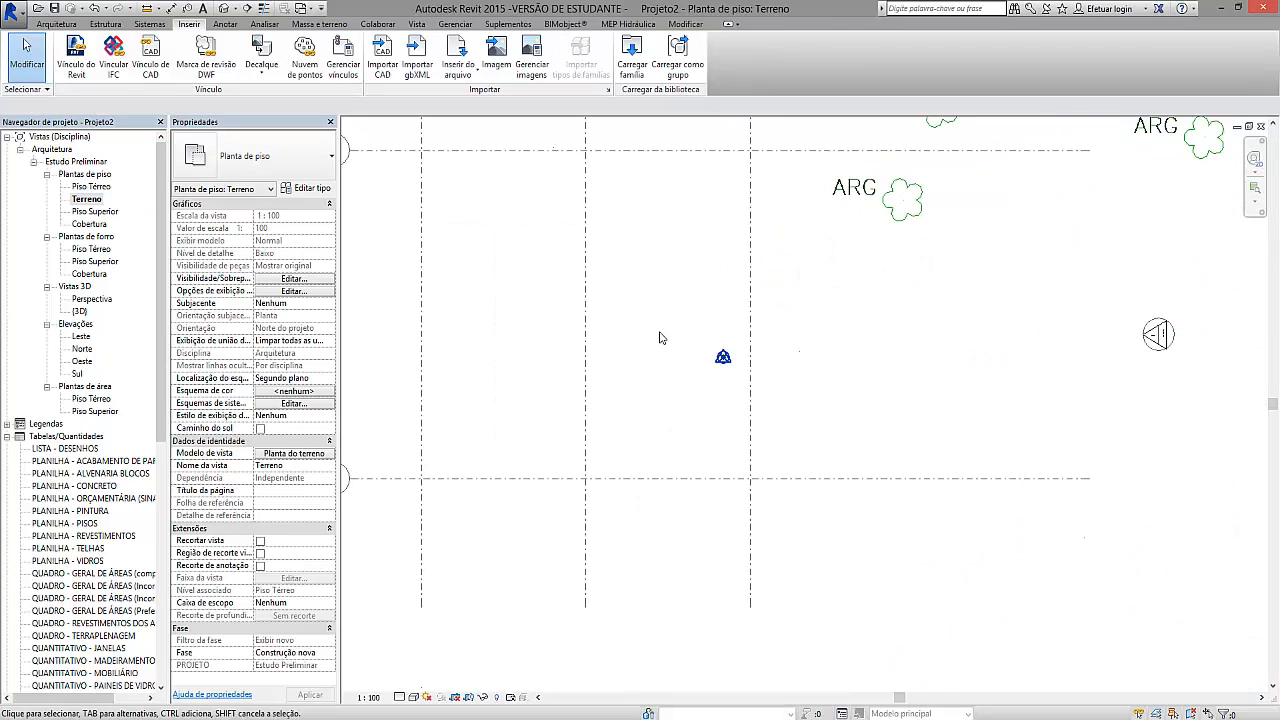
{"action": "left_click", "coordinate": [723, 357]}
{"action": "scroll", "coordinate": [725, 352], "scroll_direction": "up", "scroll_amount": 2}
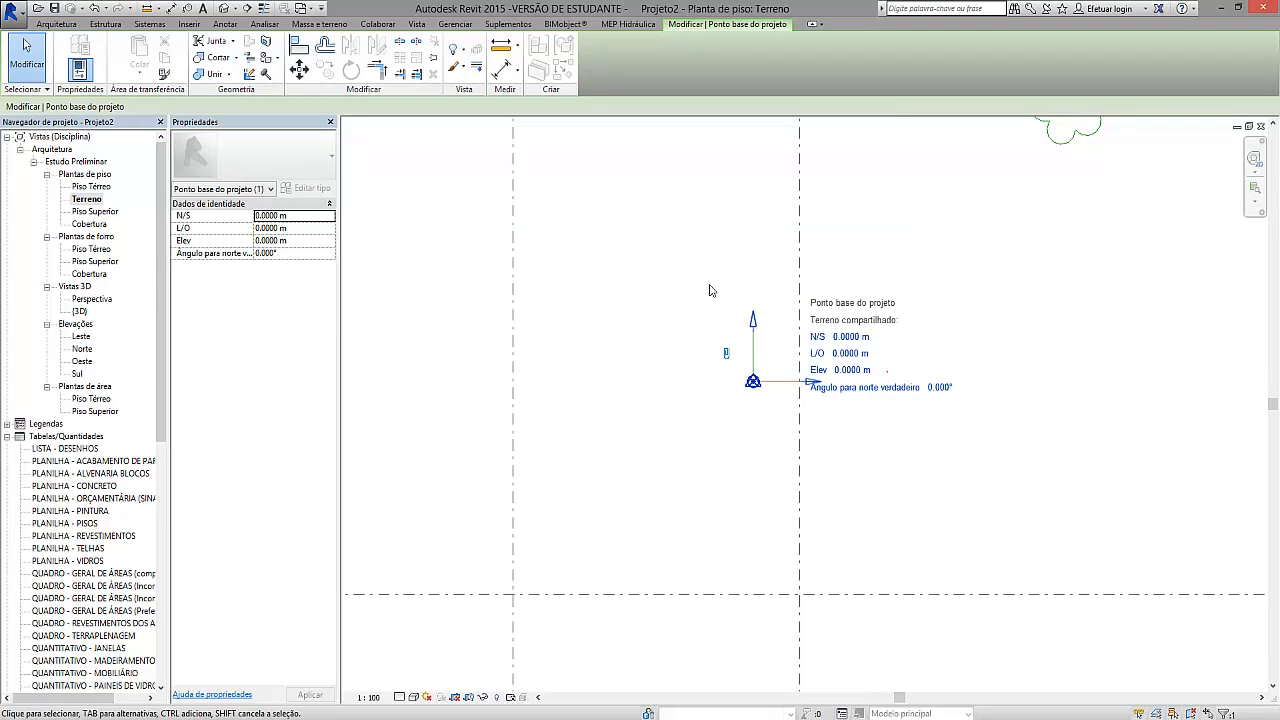
- Move the project base point off the survey point to about N/S 0.41 m and L/O 0.48 m
{"action": "left_click", "coordinate": [738, 380]}
{"action": "left_click", "coordinate": [753, 382]}
{"action": "left_click_drag", "start_coordinate": [754, 381], "coordinate": [781, 359]}
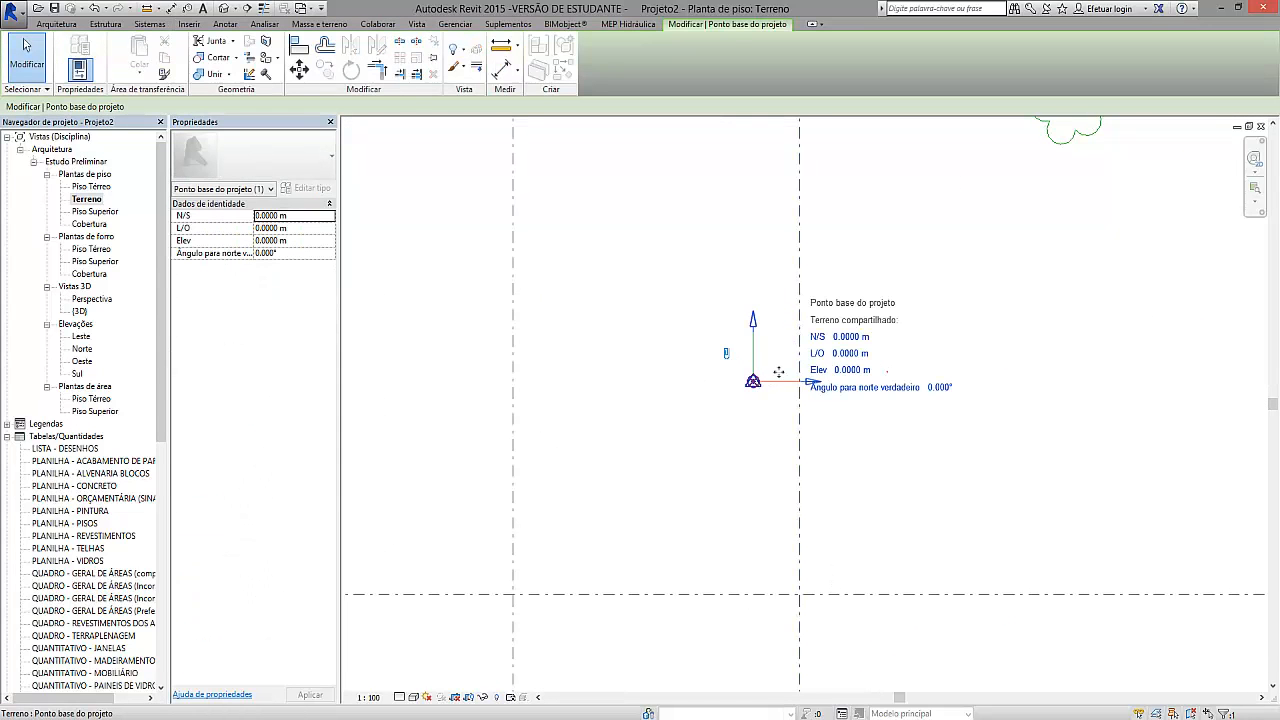
{"action": "scroll", "coordinate": [760, 352], "scroll_direction": "down", "scroll_amount": 2}
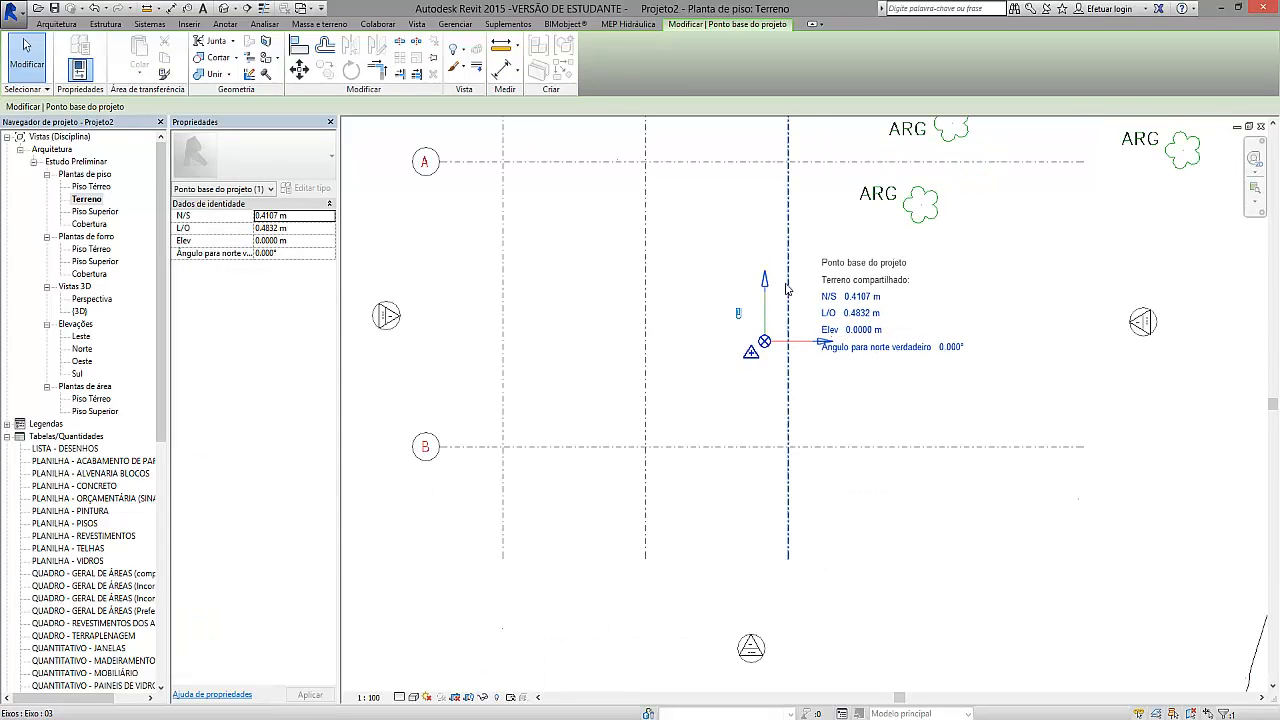
- Move the project base point to about N/S 0.36 m and L/O 1.87 m and compare its coordinates with the survey point's
{"action": "left_click_drag", "start_coordinate": [764, 341], "coordinate": [802, 343]}
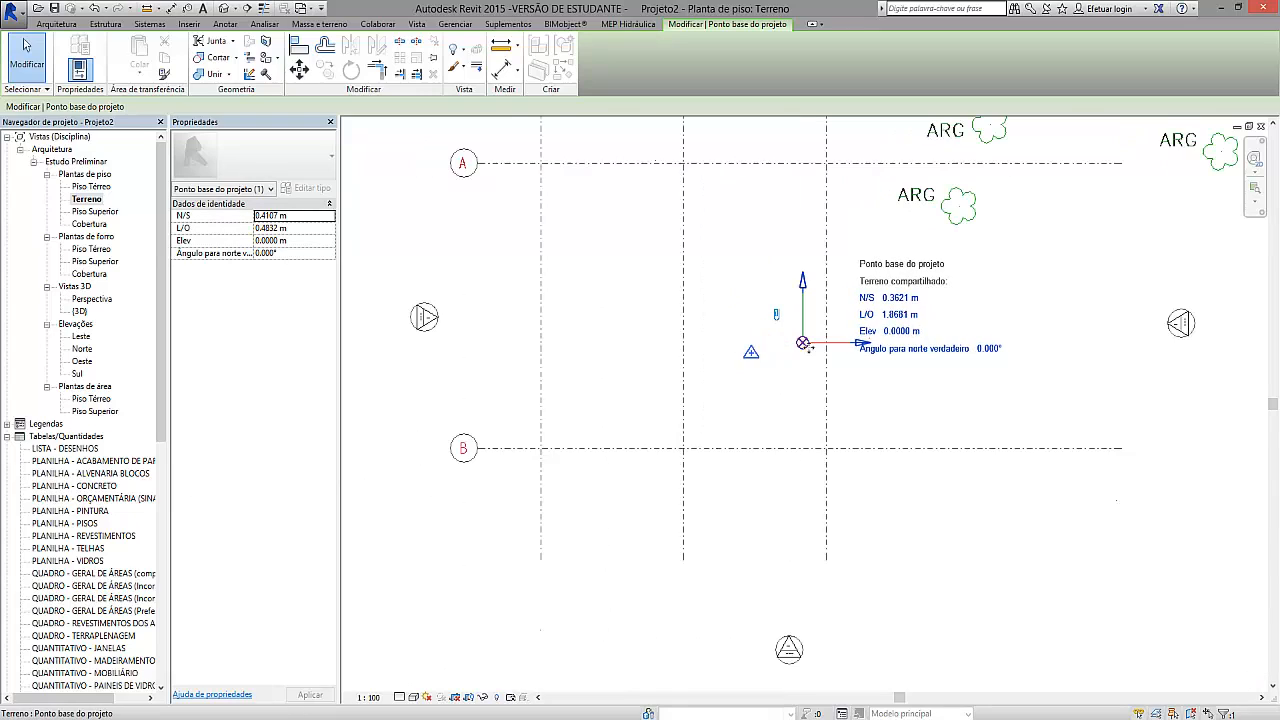
{"action": "left_click", "coordinate": [749, 351]}
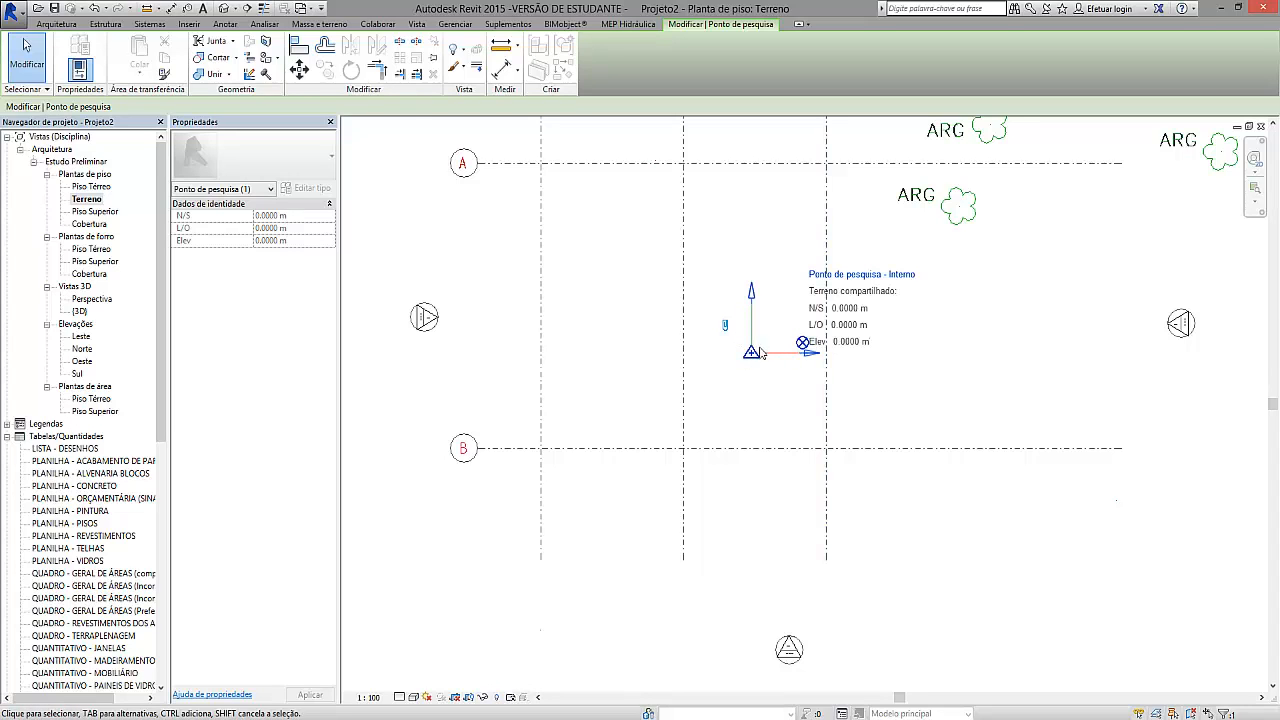
{"action": "scroll", "coordinate": [760, 320], "scroll_direction": "up", "scroll_amount": 1}
{"action": "key", "text": "Escape"}
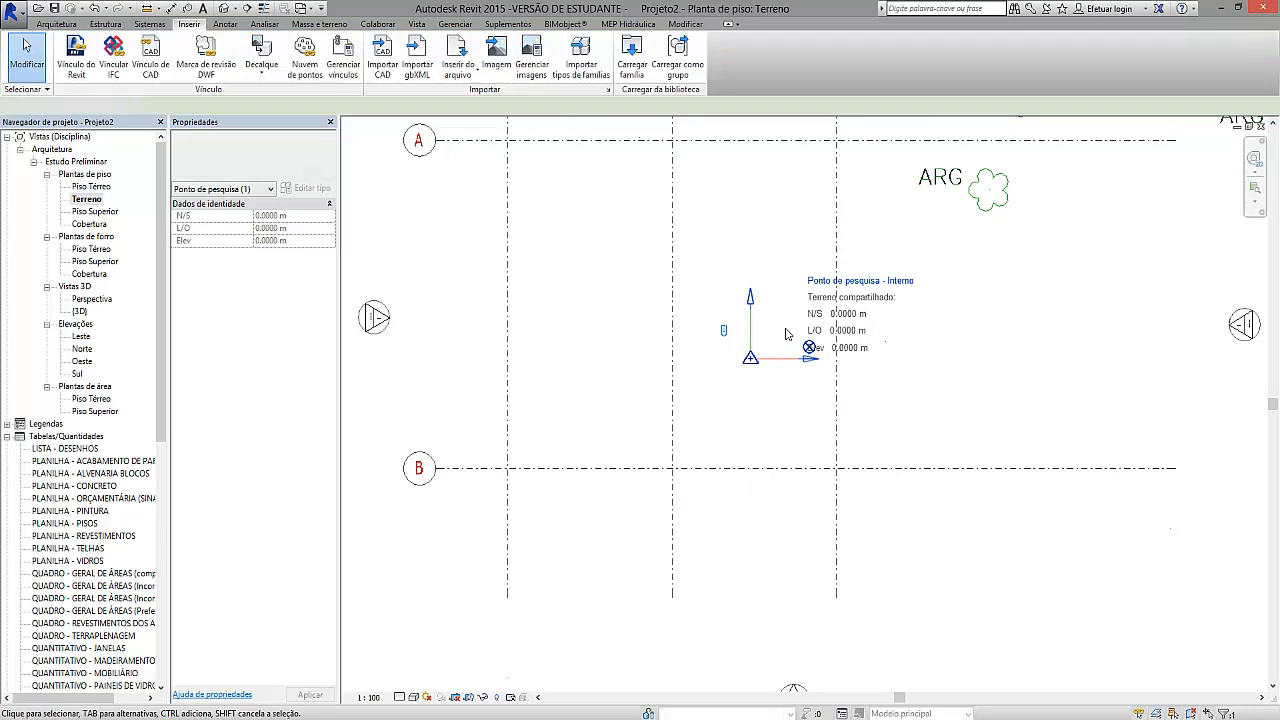
{"action": "left_click", "coordinate": [797, 337]}
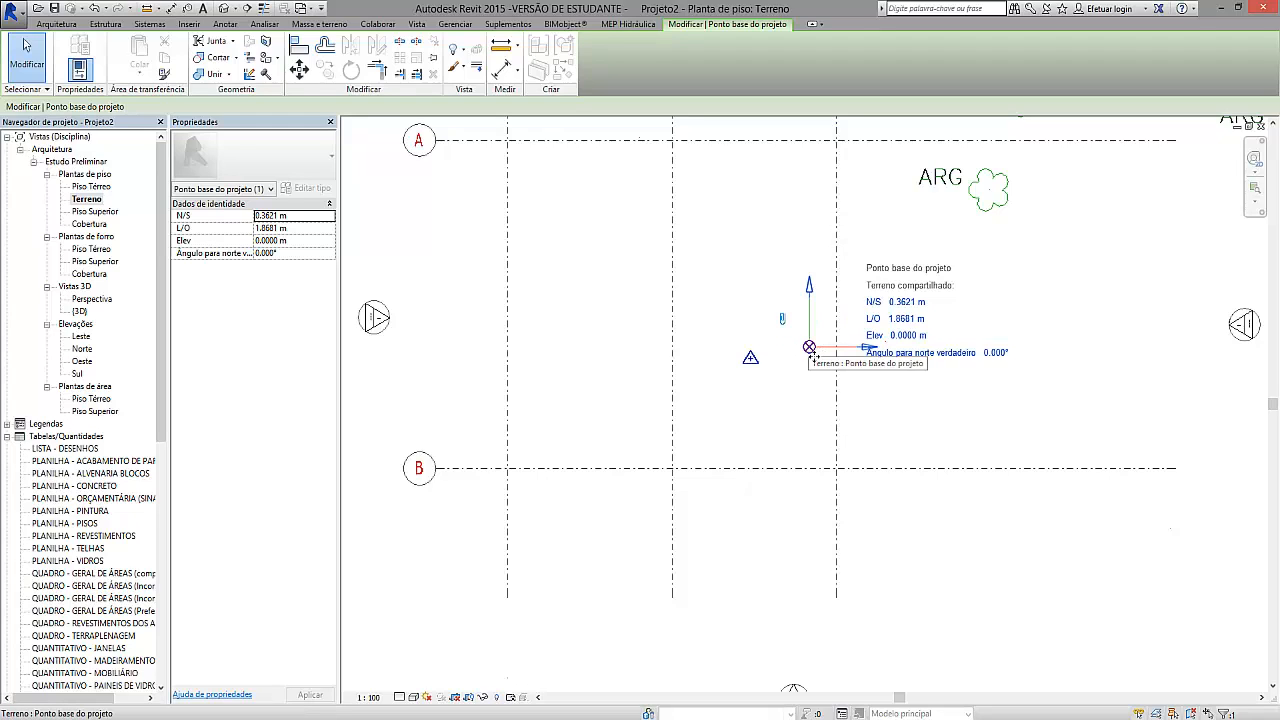
{"action": "left_click", "coordinate": [750, 359]}
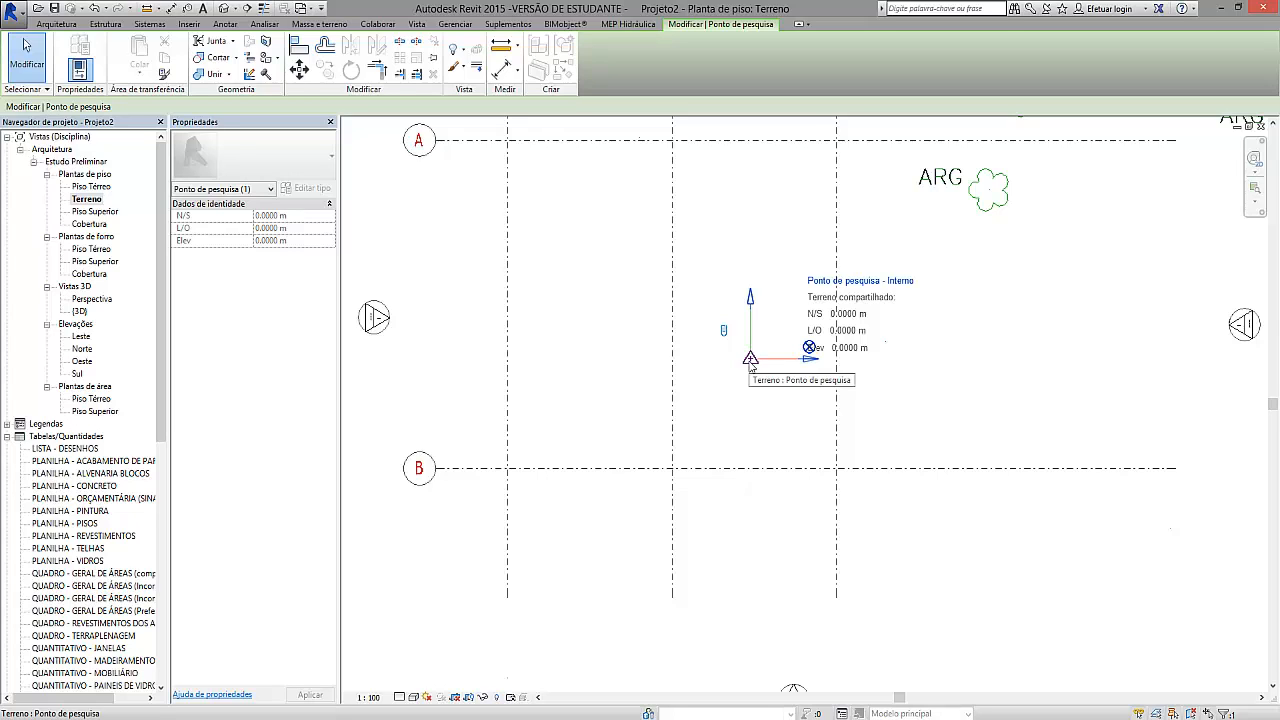
- Switch to UFSC REF.dwg in AutoCAD and copy the northing value 1945525.9331 from the coordinate label beside the building corner
{"action": "left_click", "coordinate": [497, 558]}
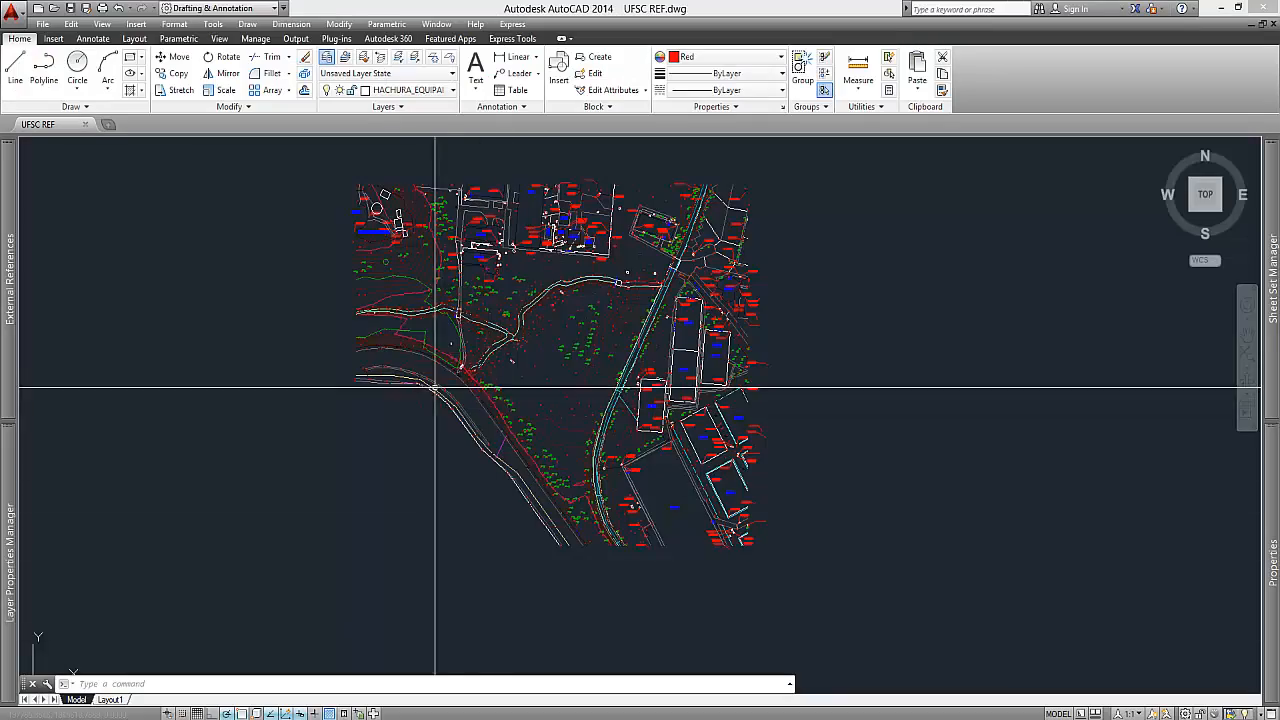
{"action": "scroll", "coordinate": [481, 336], "scroll_direction": "up", "scroll_amount": 5}
{"action": "scroll", "coordinate": [491, 343], "scroll_direction": "down", "scroll_amount": 4}
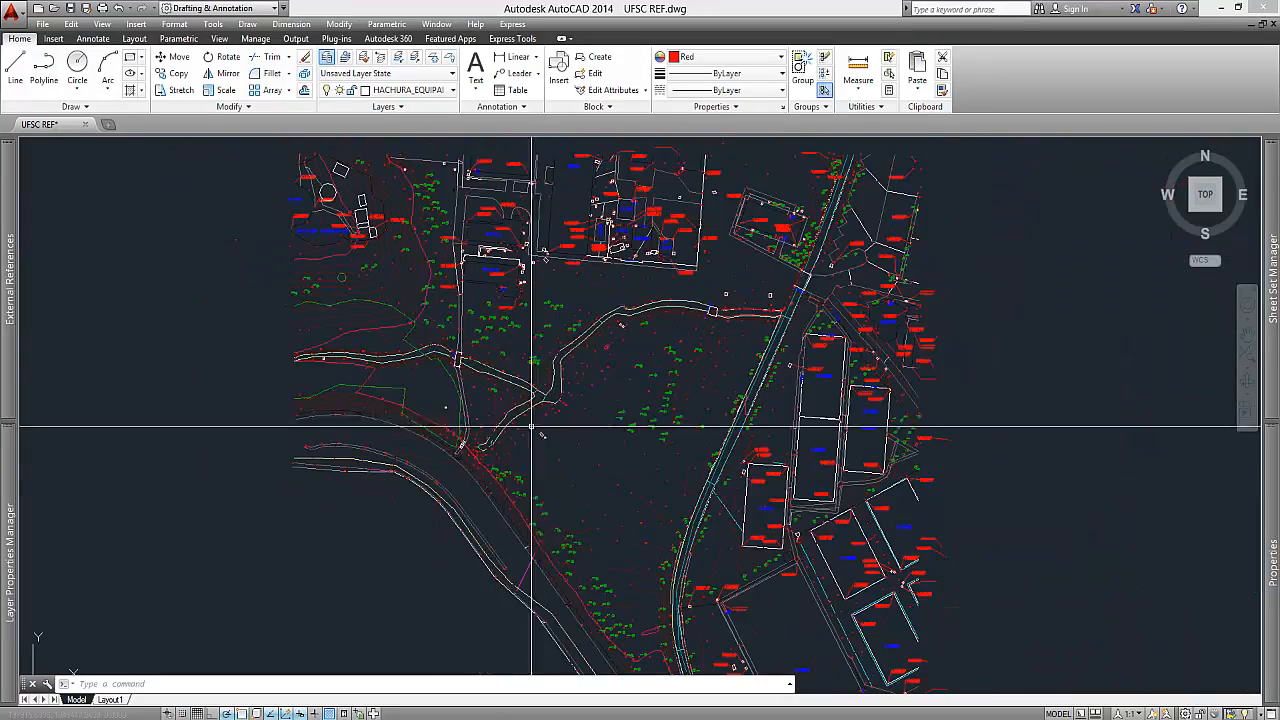
{"action": "scroll", "coordinate": [531, 429], "scroll_direction": "up", "scroll_amount": 1}
{"action": "scroll", "coordinate": [521, 262], "scroll_direction": "up", "scroll_amount": 2}
{"action": "scroll", "coordinate": [434, 346], "scroll_direction": "up", "scroll_amount": 4}
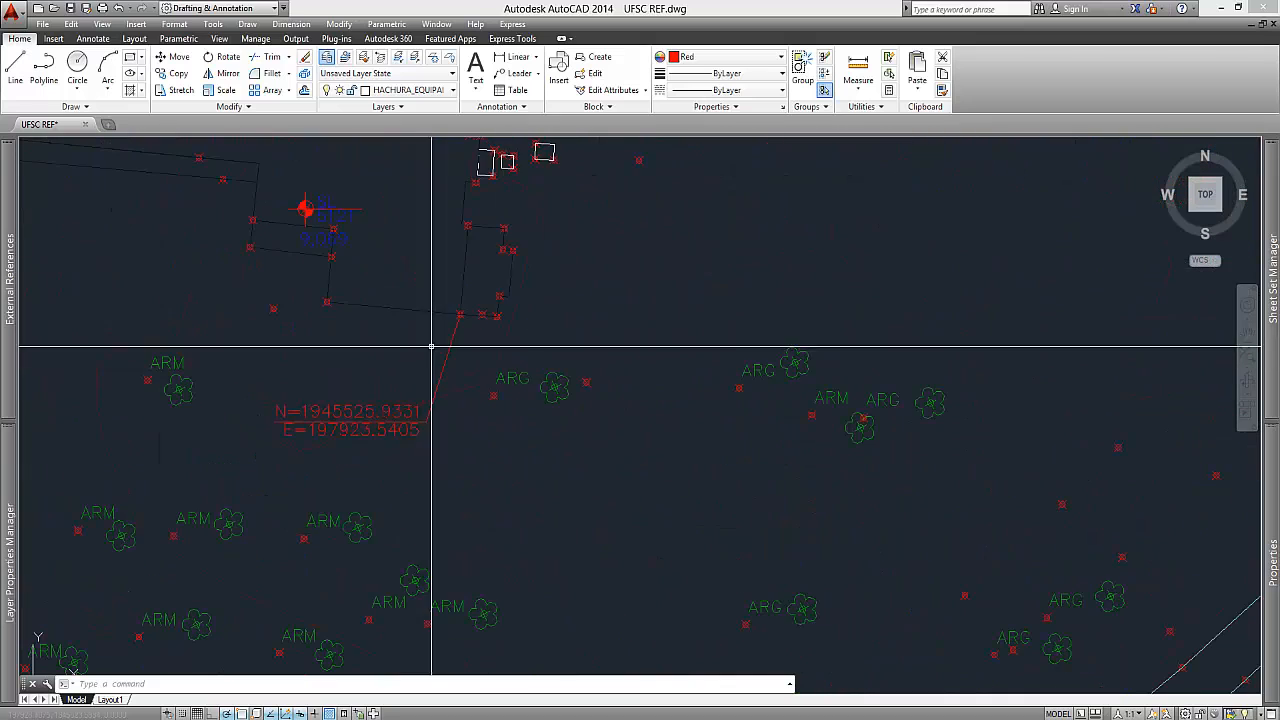
{"action": "scroll", "coordinate": [345, 323], "scroll_direction": "up", "scroll_amount": 4}
{"action": "scroll", "coordinate": [580, 294], "scroll_direction": "down", "scroll_amount": 2}
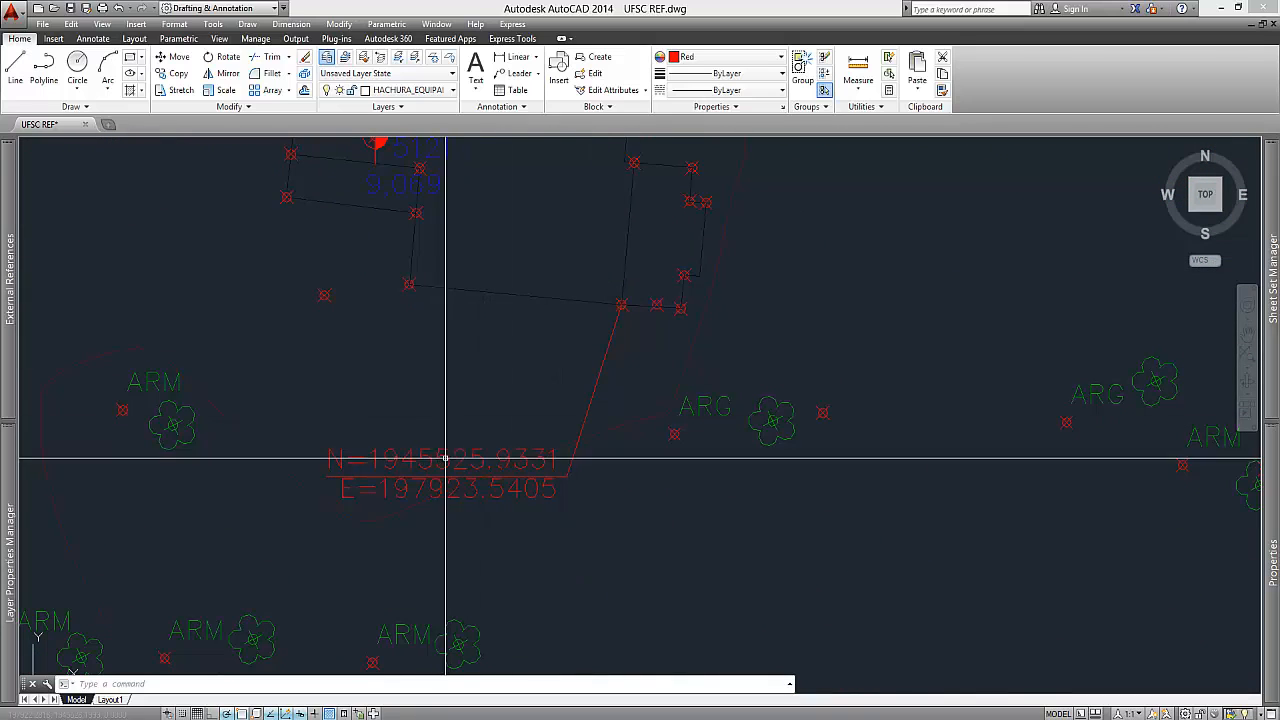
{"action": "left_click", "coordinate": [413, 462]}
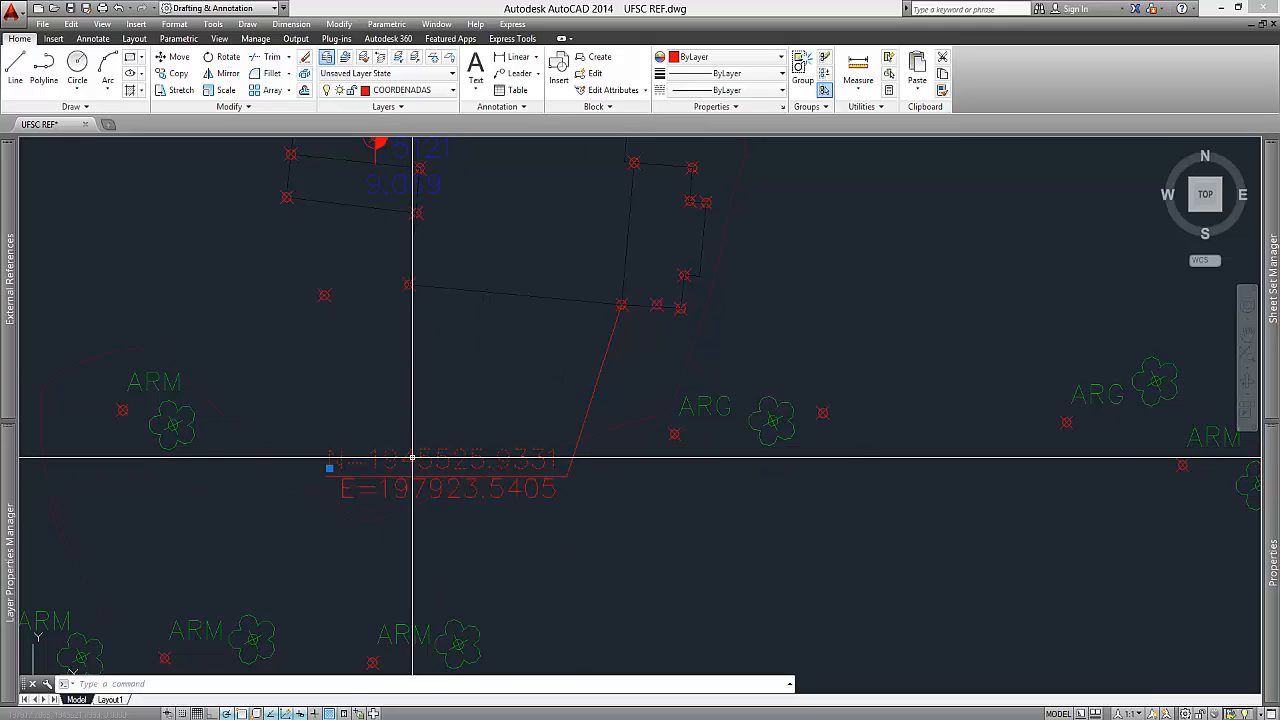
{"action": "double_click", "coordinate": [375, 468]}
{"action": "key", "text": "ctrl+c"}
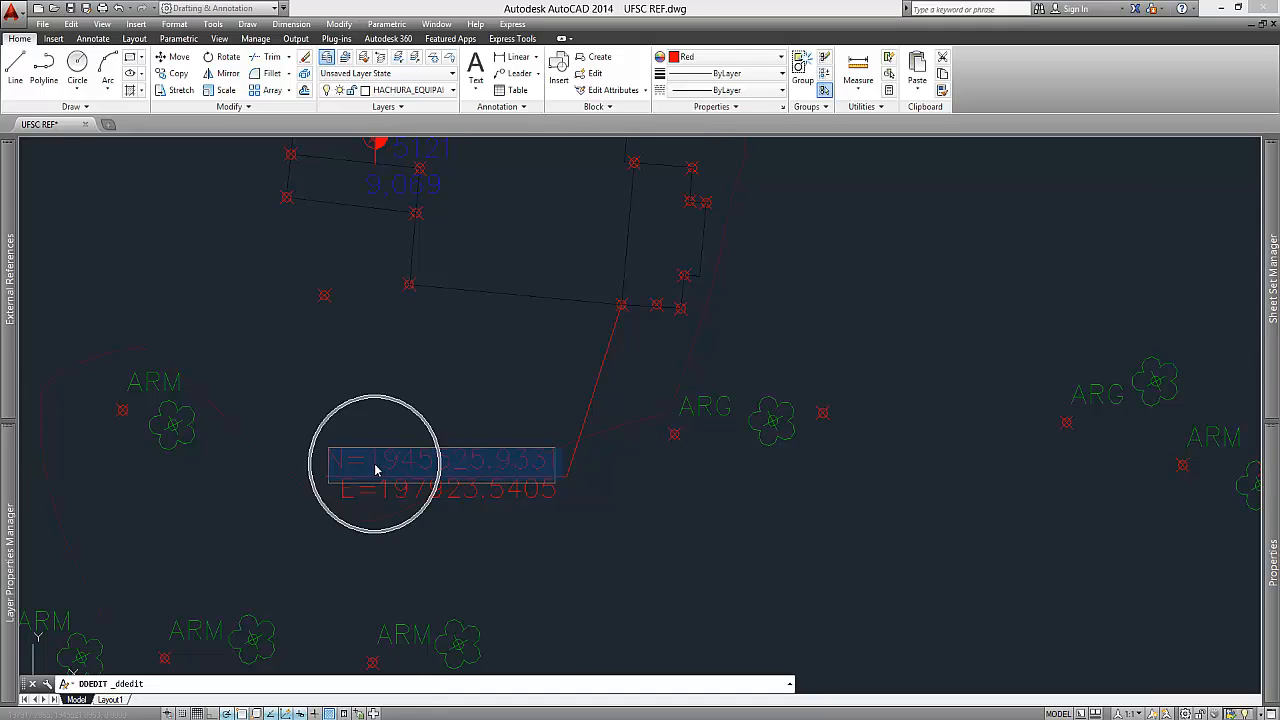
{"action": "left_click", "coordinate": [444, 426]}
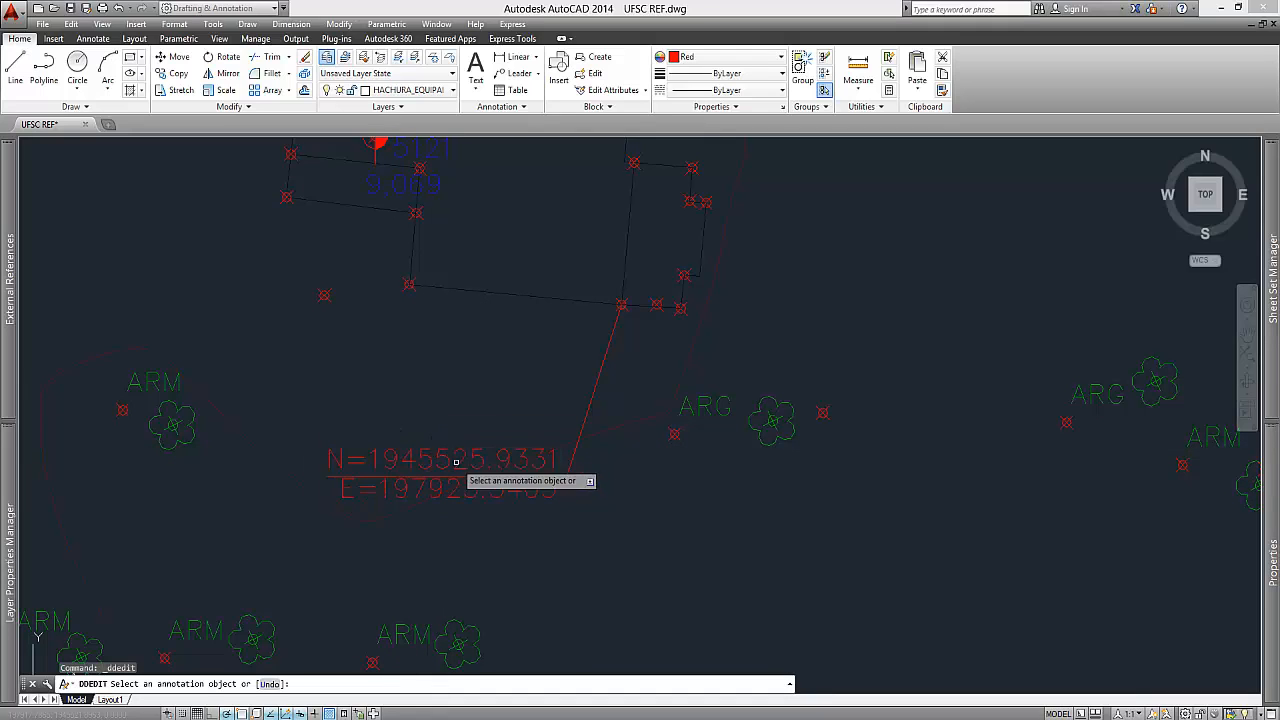
- Create a new text document on the desktop, open it in Notepad and paste the northing 1945525.9331
{"action": "key", "text": "super+d"}
{"action": "right_click", "coordinate": [586, 354]}
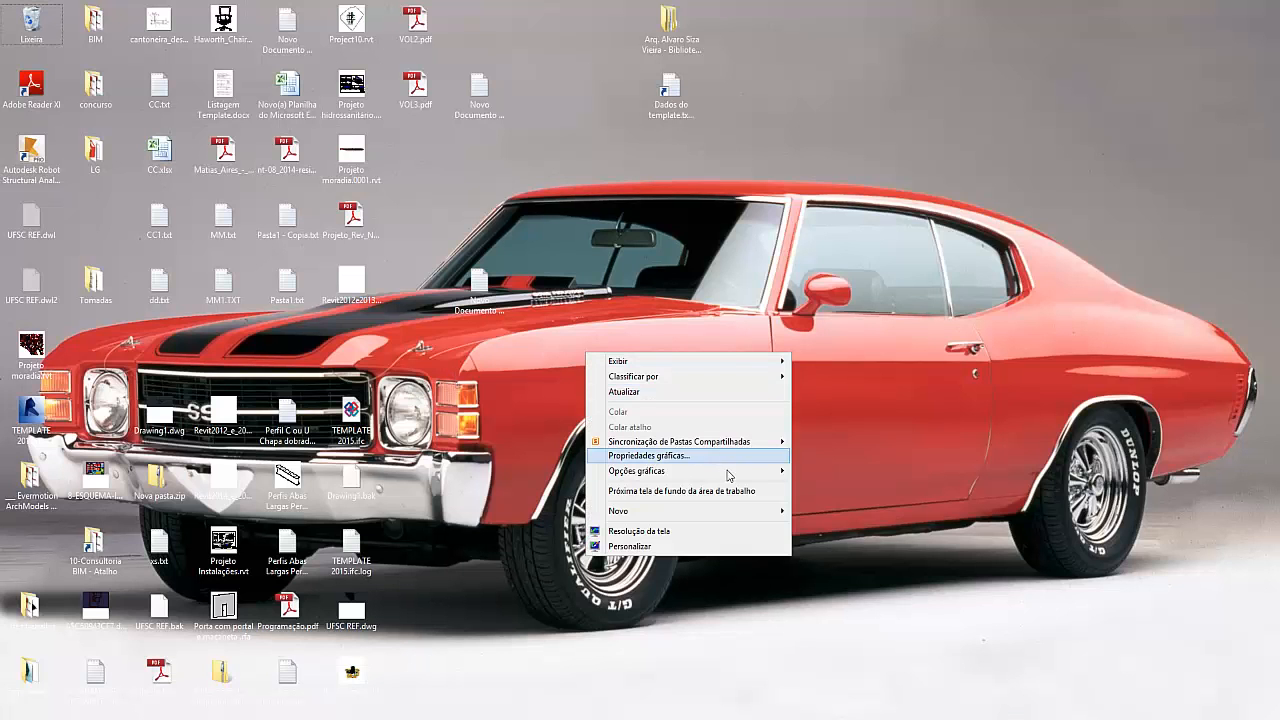
{"action": "mouse_move", "coordinate": [748, 511]}
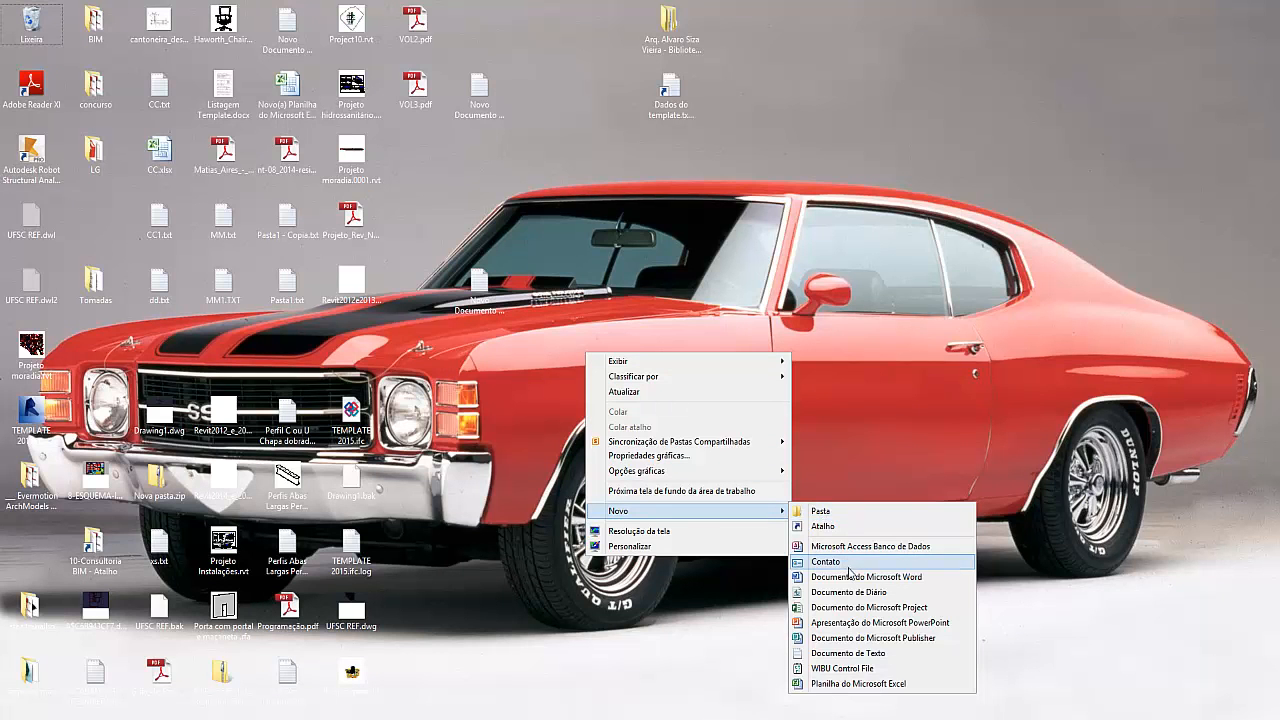
{"action": "left_click", "coordinate": [856, 652]}
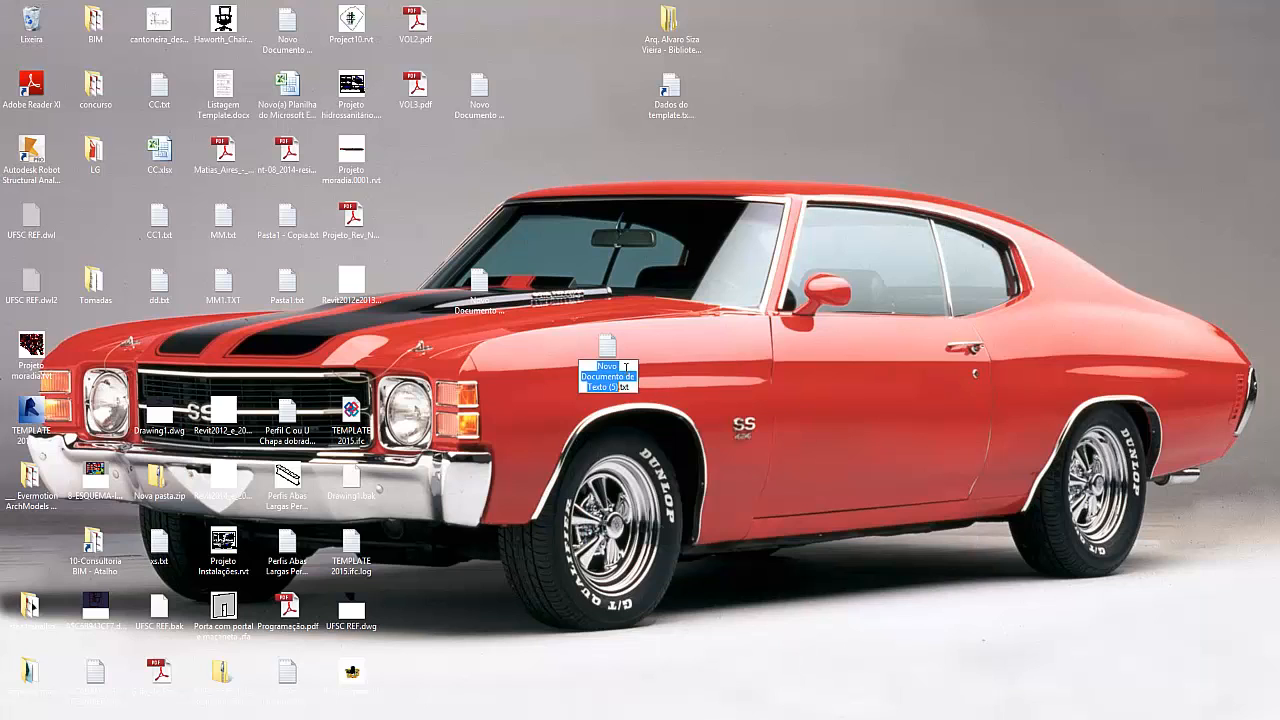
{"action": "left_click", "coordinate": [598, 358]}
{"action": "double_click", "coordinate": [613, 341]}
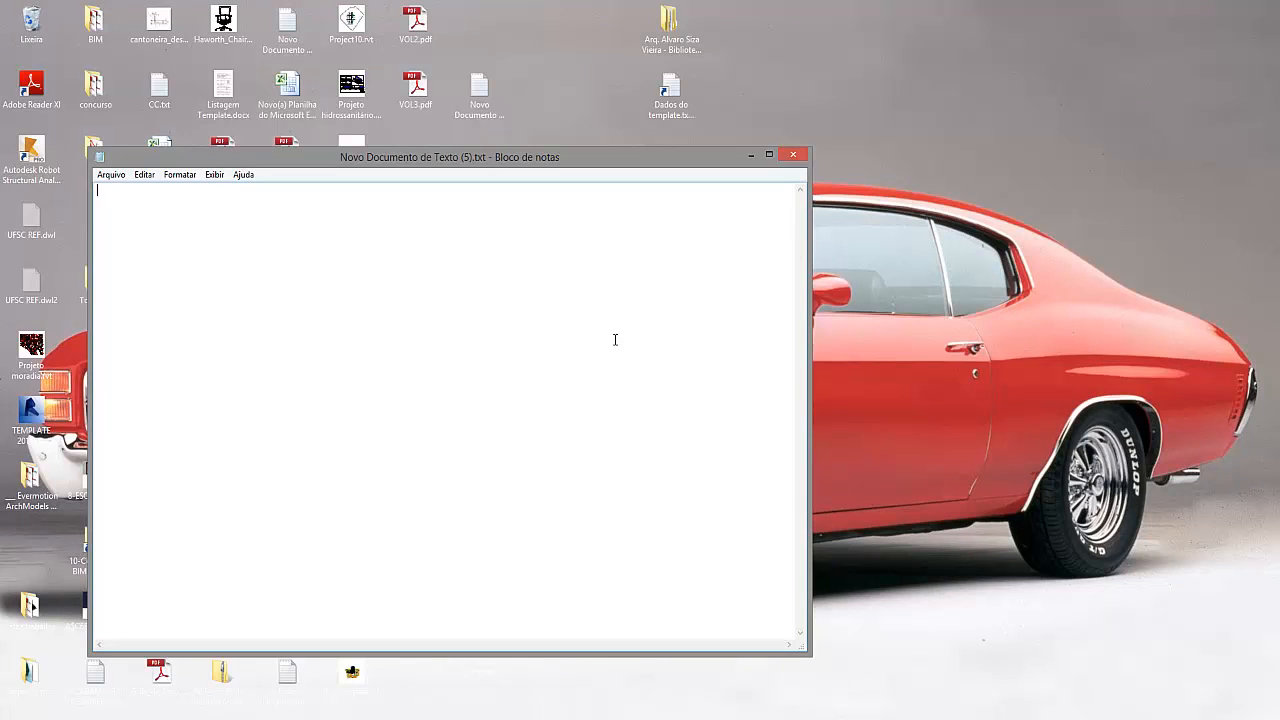
{"action": "key", "text": "ctrl+v"}
- Copy the label text E=197923.5405 from the AutoCAD survey and paste it on a second line of the text document
{"action": "mouse_move", "coordinate": [320, 716]}
{"action": "left_click", "coordinate": [320, 670]}
{"action": "left_click", "coordinate": [489, 507]}
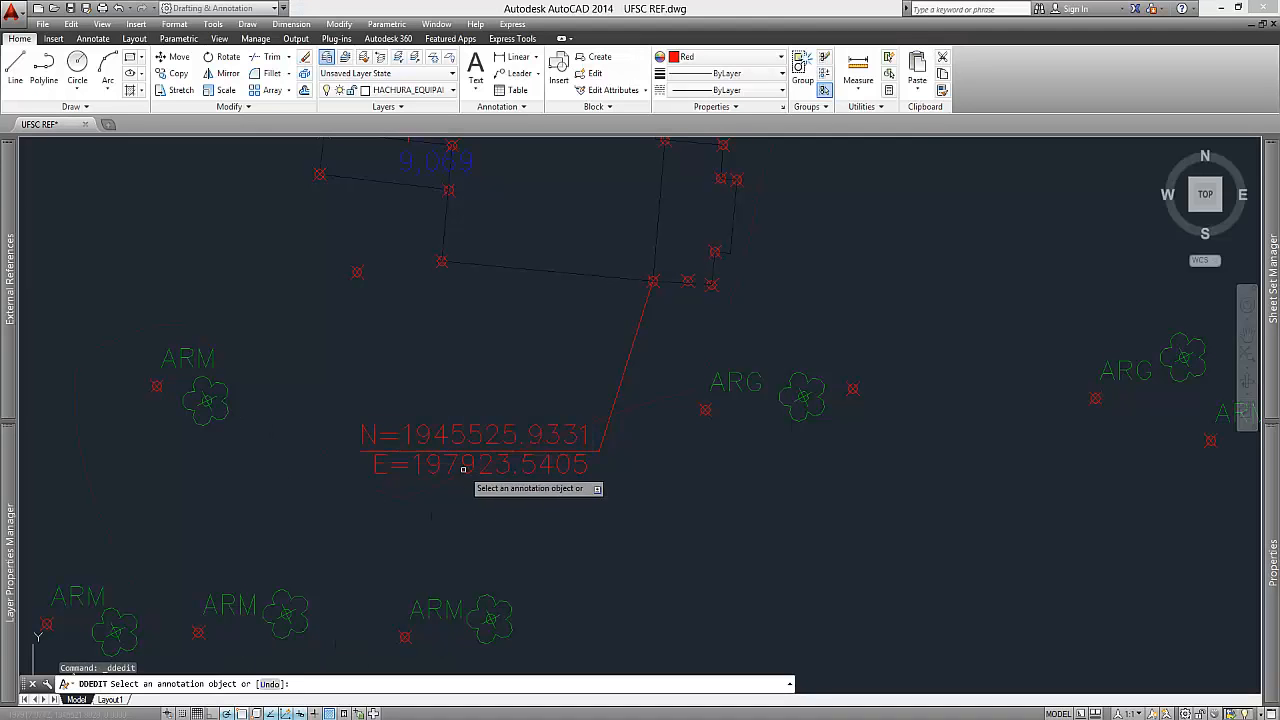
{"action": "left_click", "coordinate": [431, 465]}
{"action": "left_click", "coordinate": [419, 471]}
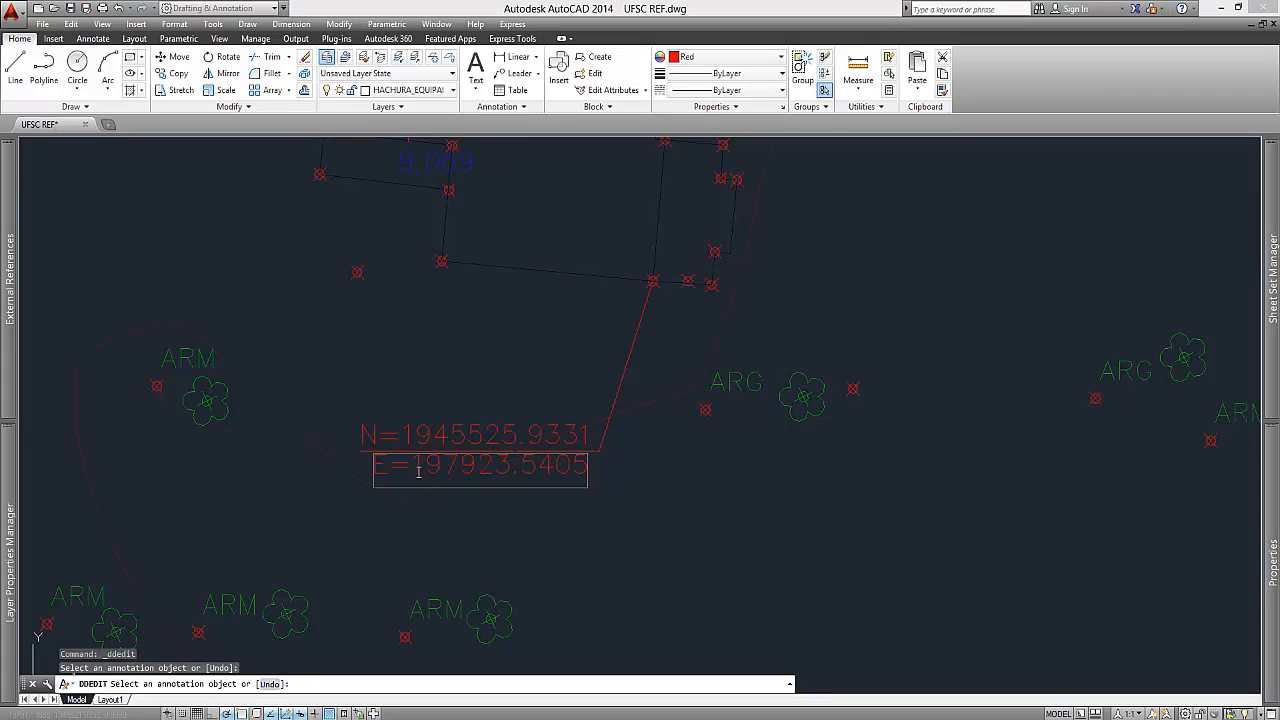
{"action": "double_click", "coordinate": [384, 471]}
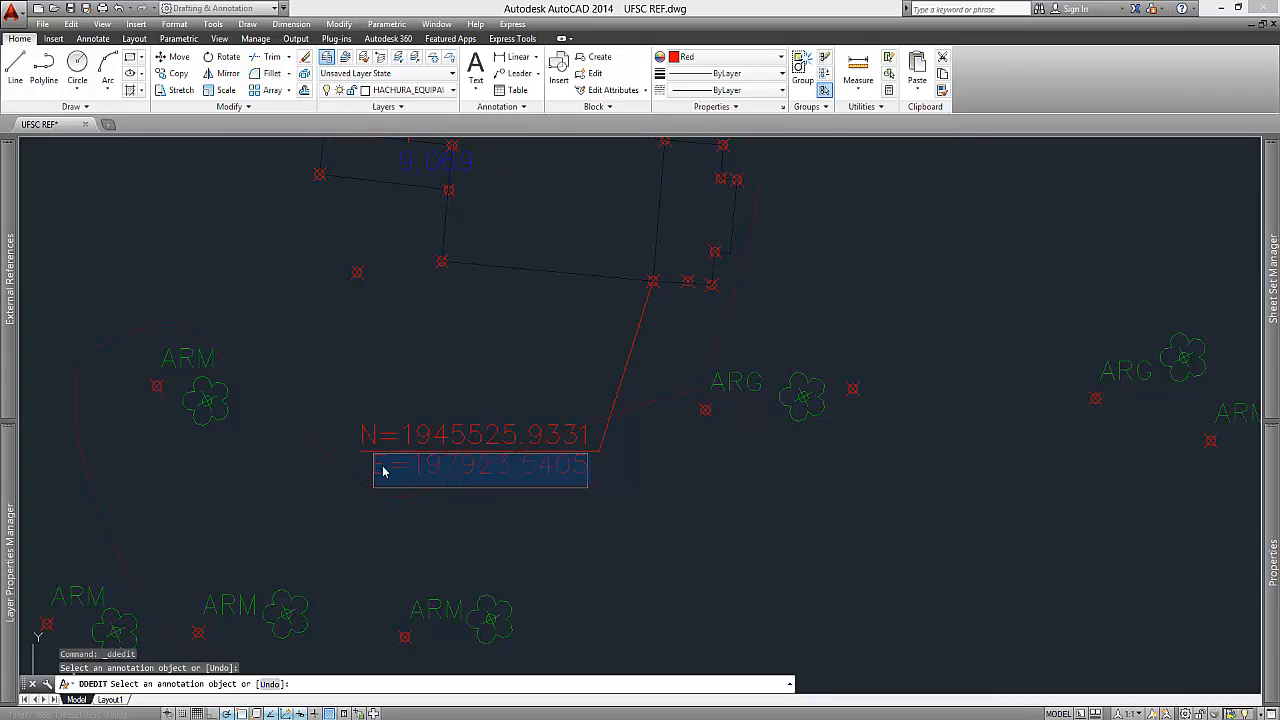
{"action": "key", "text": "alt+Tab"}
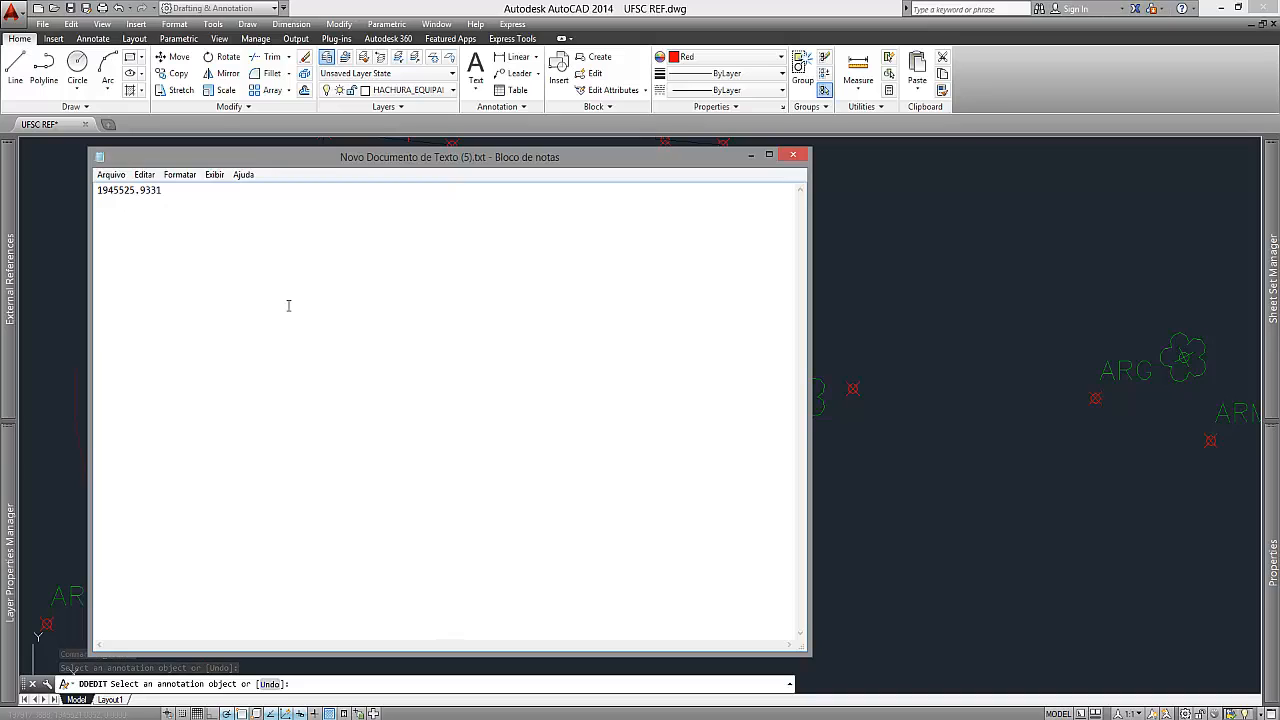
{"action": "key", "text": "ctrl+v"}
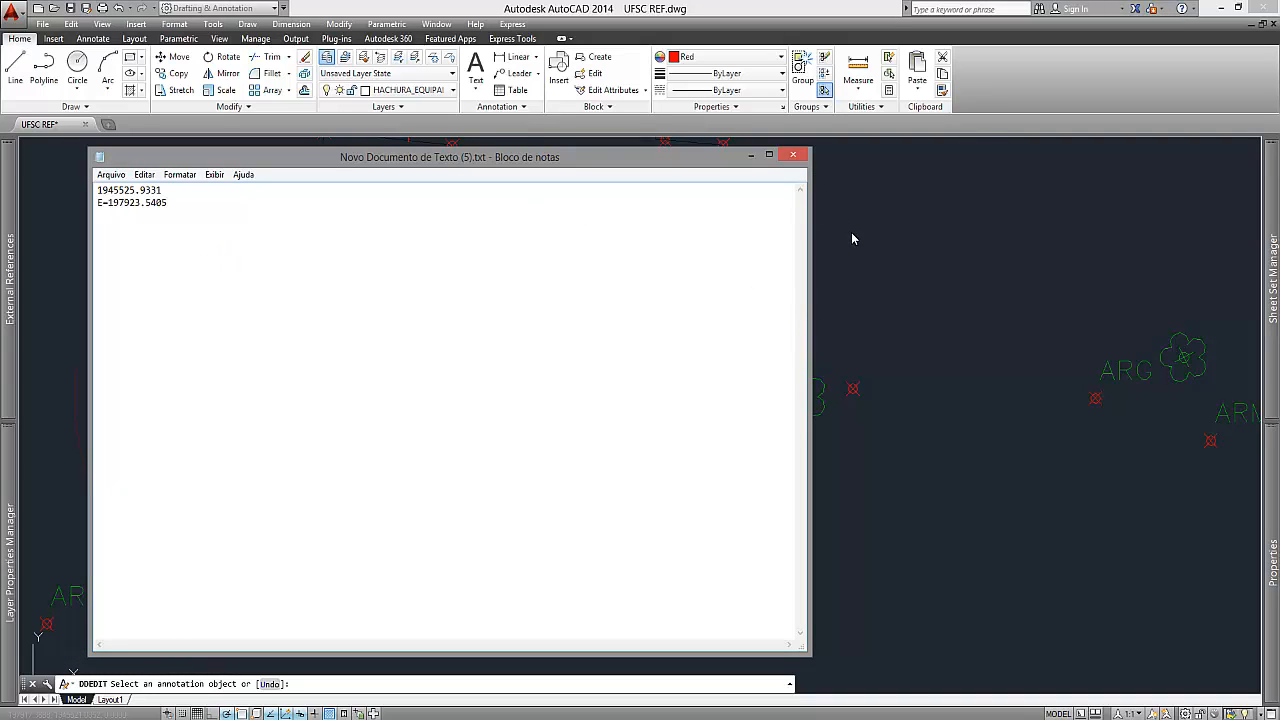
{"action": "left_click", "coordinate": [750, 156]}
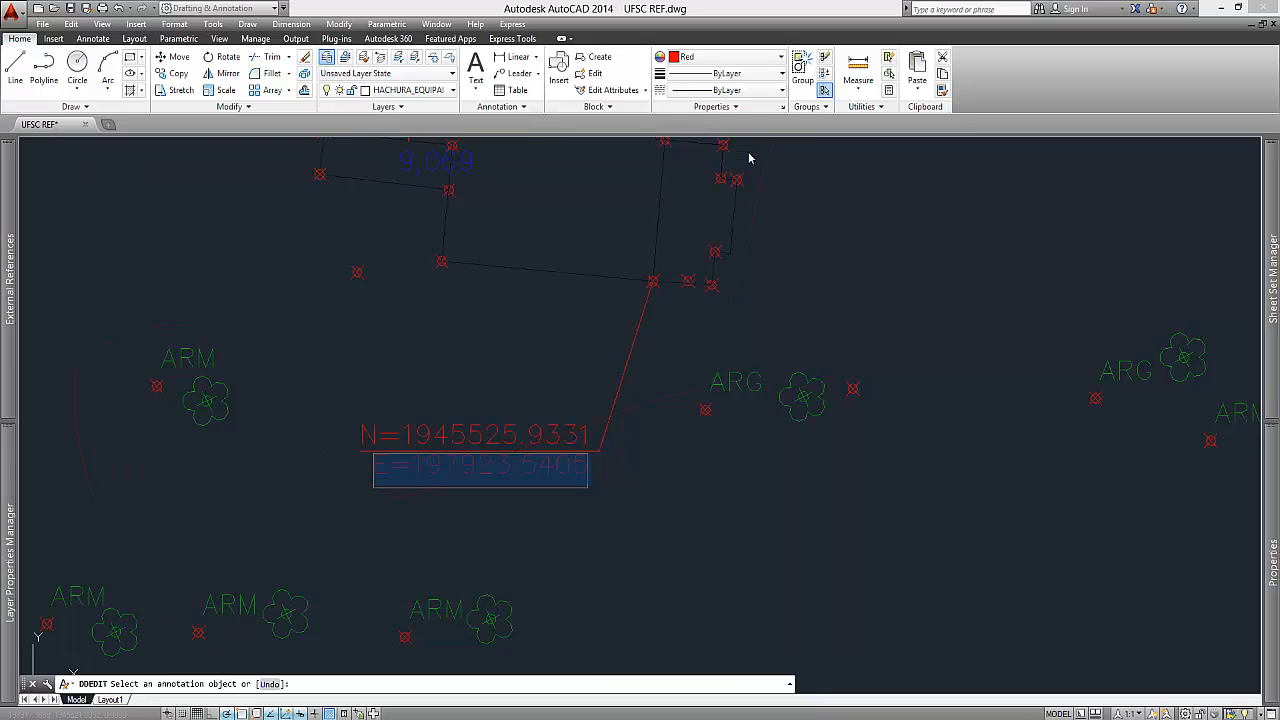
- Switch back to the Revit Terreno plan and compare the shared coordinates of the survey point and the project base point
{"action": "left_click", "coordinate": [1220, 8]}
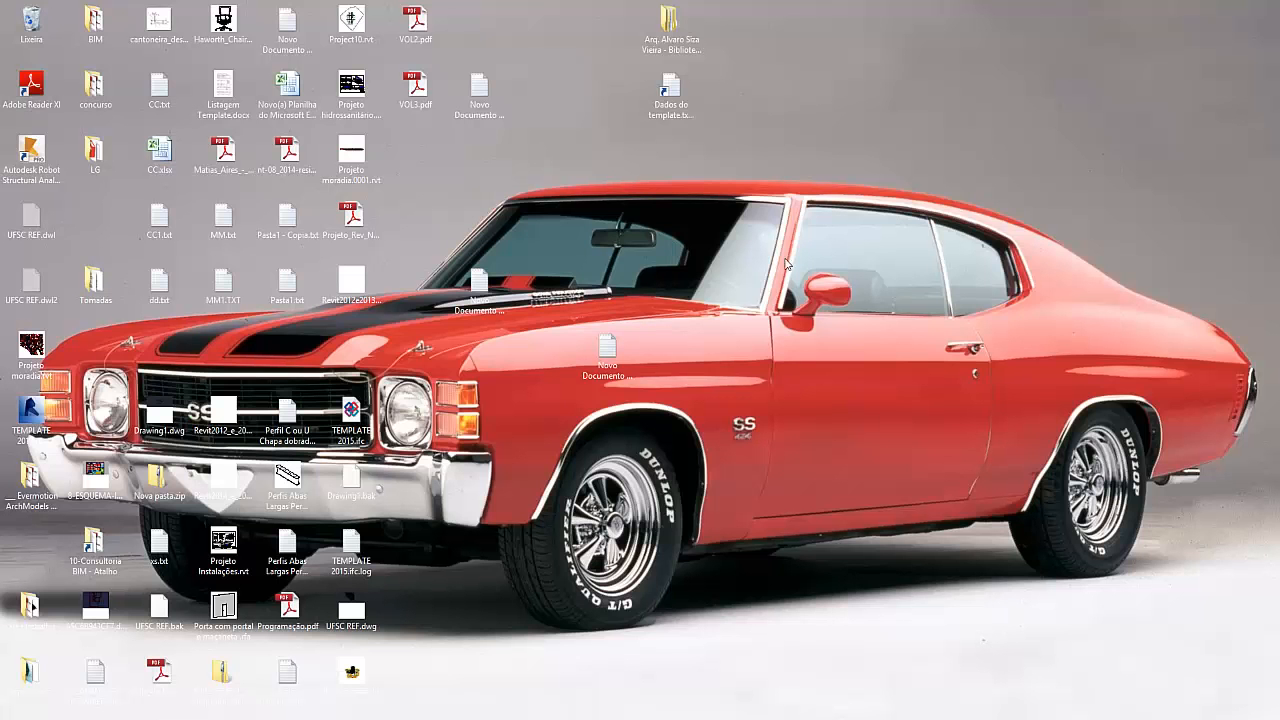
{"action": "key", "text": "alt+Tab"}
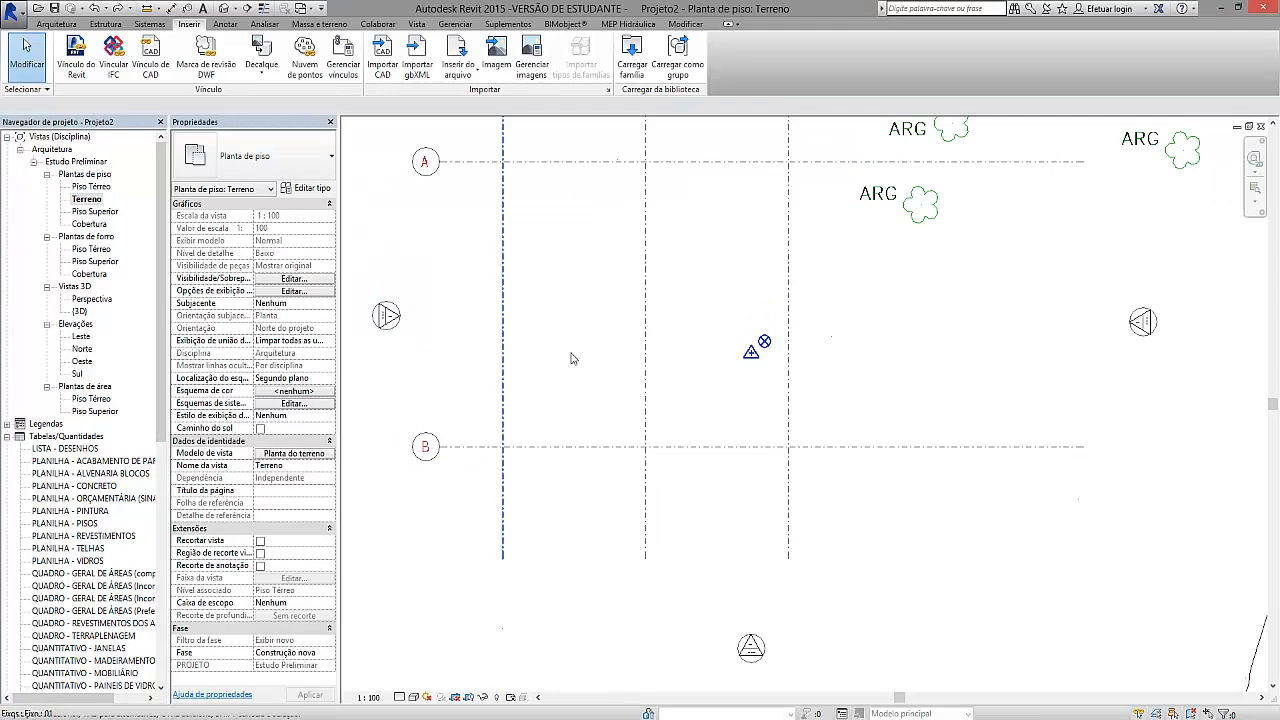
{"action": "scroll", "coordinate": [761, 352], "scroll_direction": "up", "scroll_amount": 1}
{"action": "left_click", "coordinate": [748, 349]}
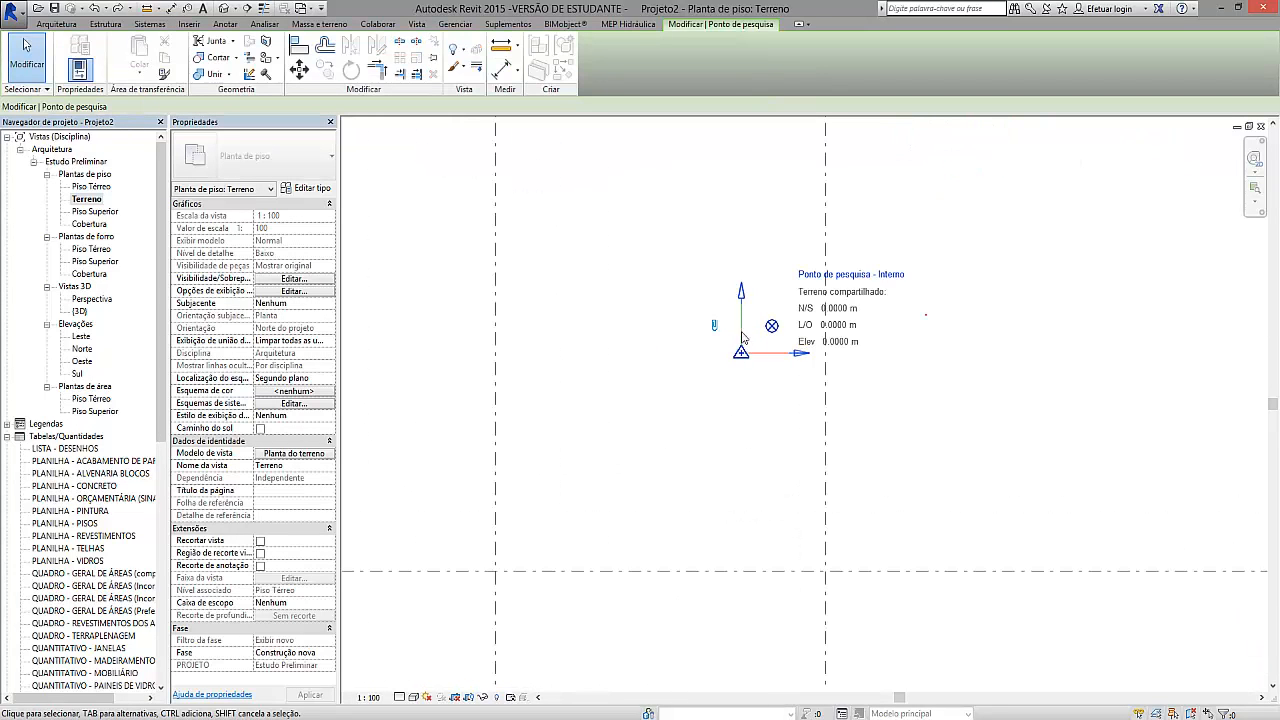
{"action": "scroll", "coordinate": [690, 360], "scroll_direction": "down", "scroll_amount": 2}
{"action": "scroll", "coordinate": [714, 217], "scroll_direction": "up", "scroll_amount": 1}
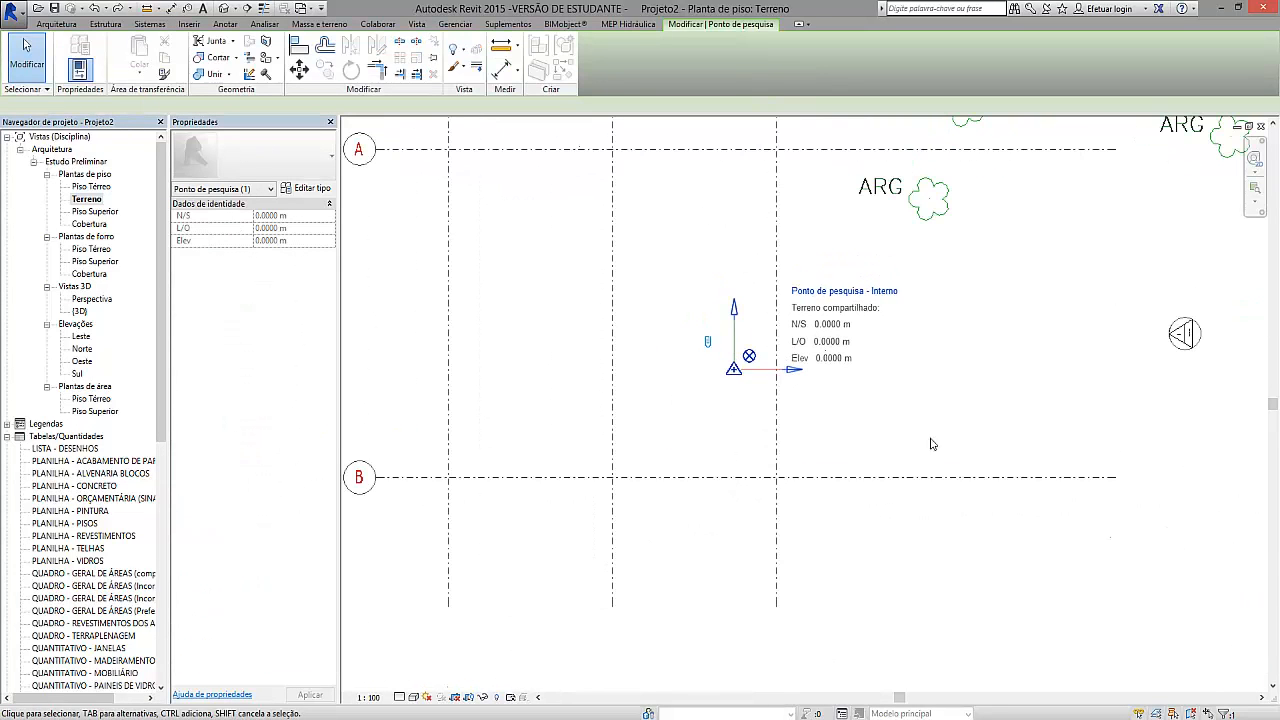
{"action": "scroll", "coordinate": [748, 350], "scroll_direction": "up", "scroll_amount": 2}
{"action": "left_click", "coordinate": [749, 356]}
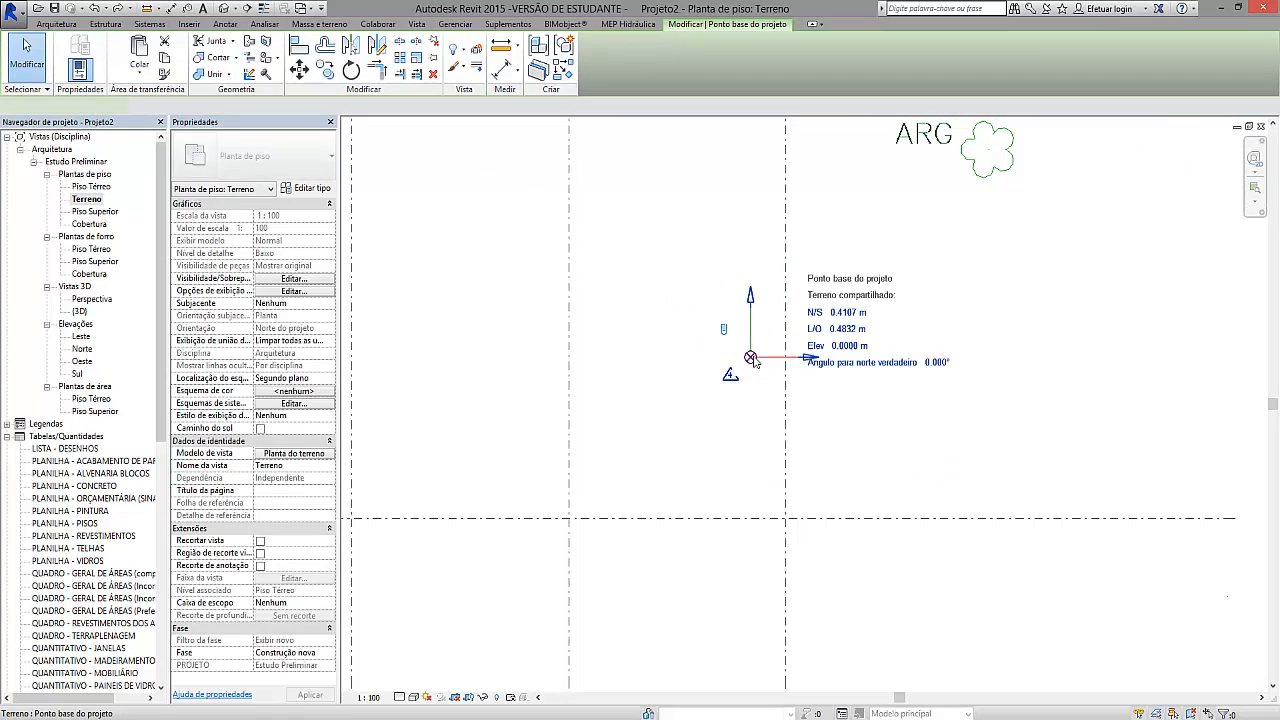
{"action": "left_click", "coordinate": [731, 375]}
{"action": "scroll", "coordinate": [693, 385], "scroll_direction": "down", "scroll_amount": 2}
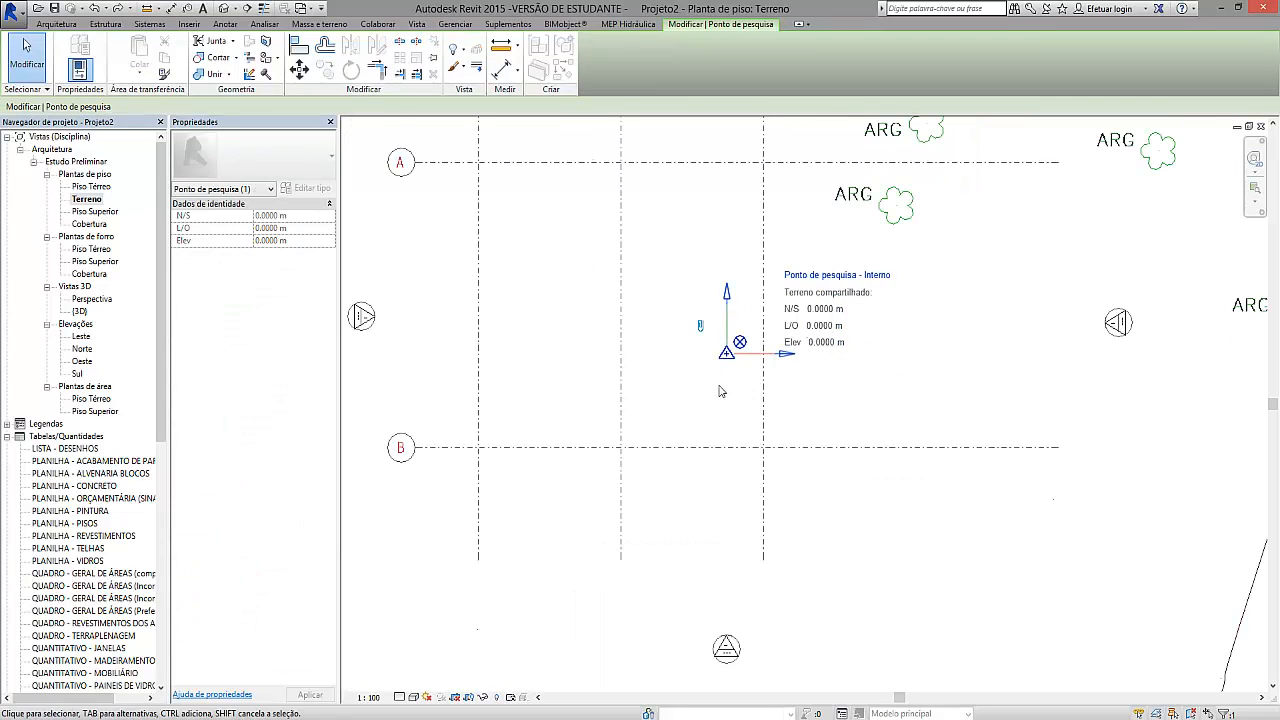
{"action": "scroll", "coordinate": [775, 285], "scroll_direction": "up", "scroll_amount": 2}
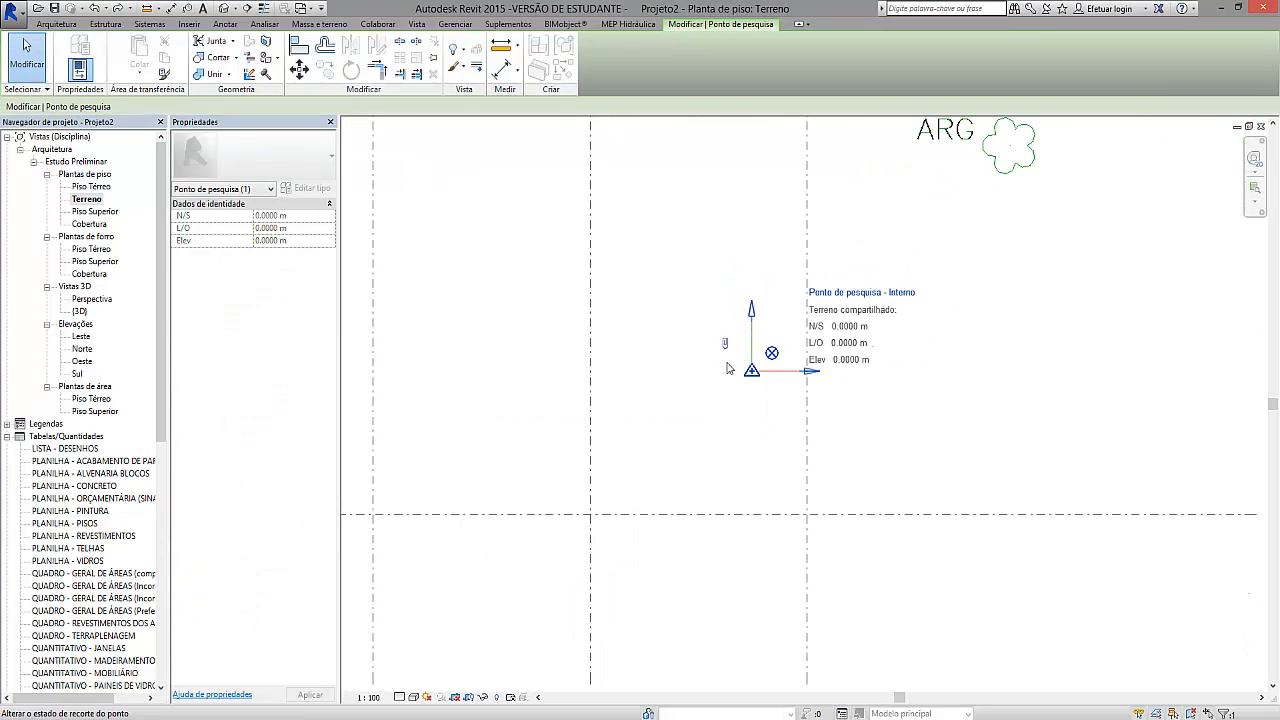
{"action": "left_click", "coordinate": [763, 370]}
{"action": "scroll", "coordinate": [797, 352], "scroll_direction": "up", "scroll_amount": 2}
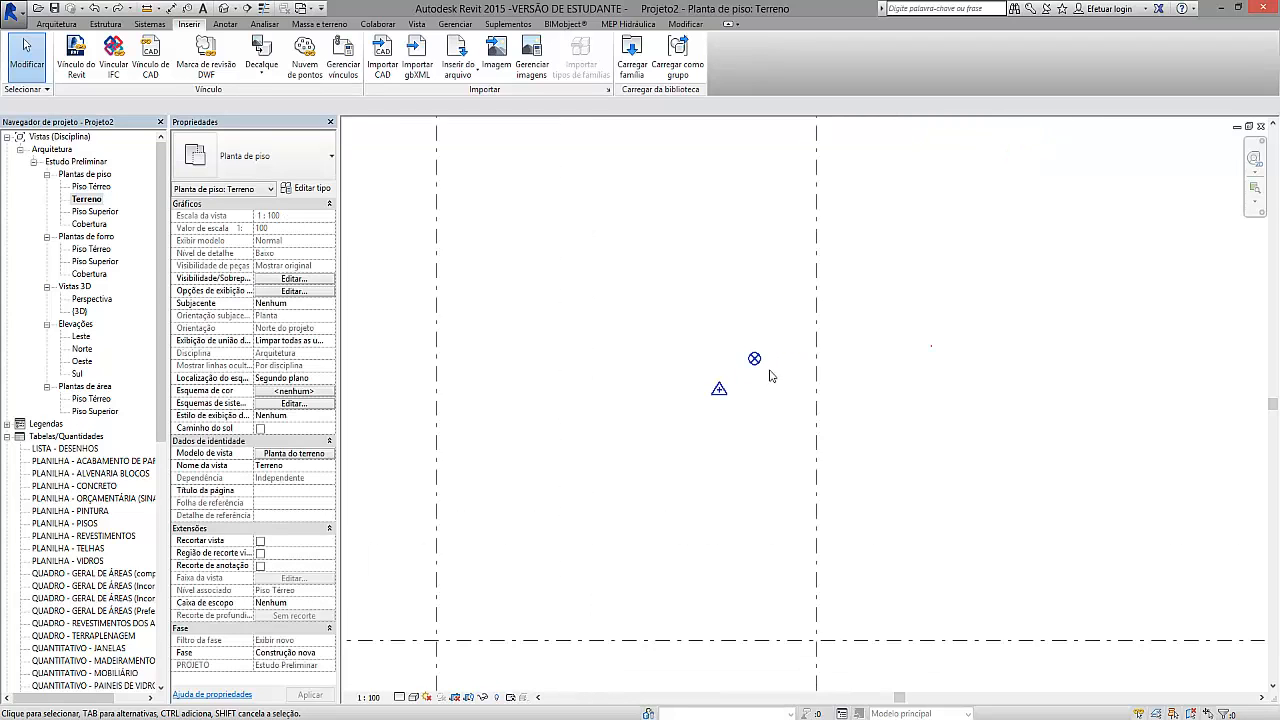
- Toggle the survey point's clip state and select the project base point to show its shared coordinates
{"action": "left_click", "coordinate": [722, 383]}
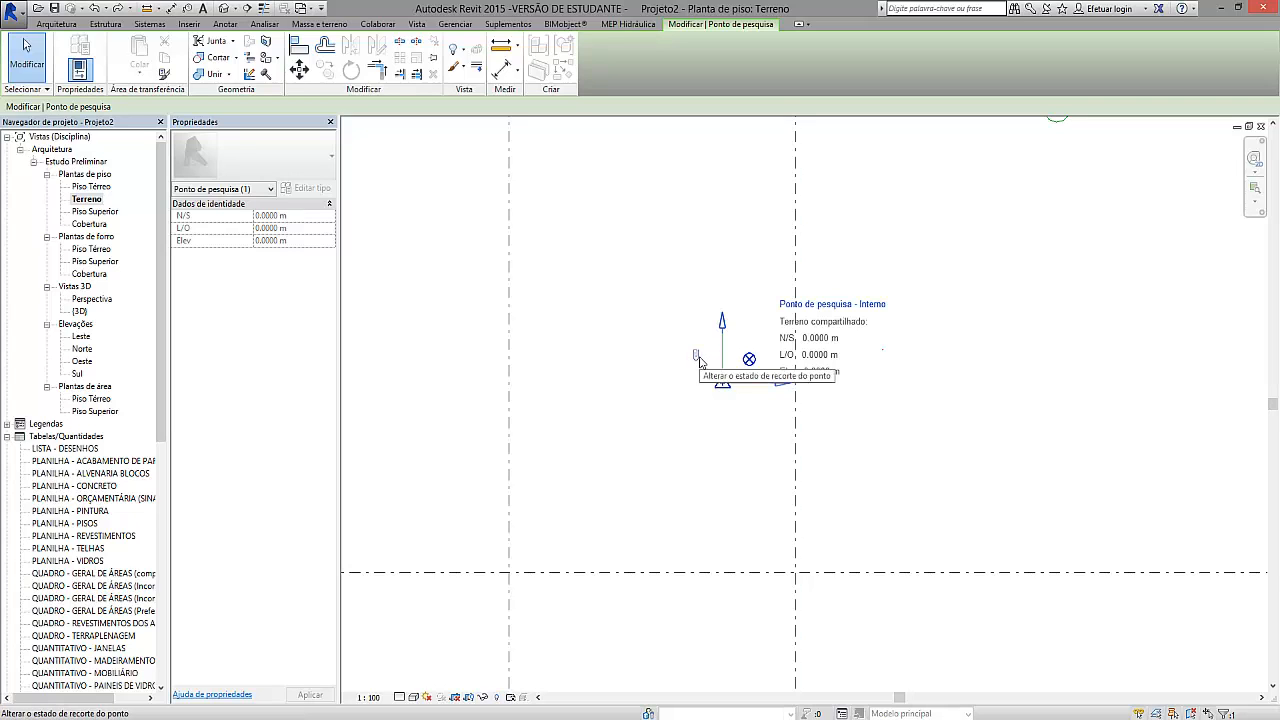
{"action": "left_click", "coordinate": [698, 356]}
{"action": "left_click", "coordinate": [749, 359]}
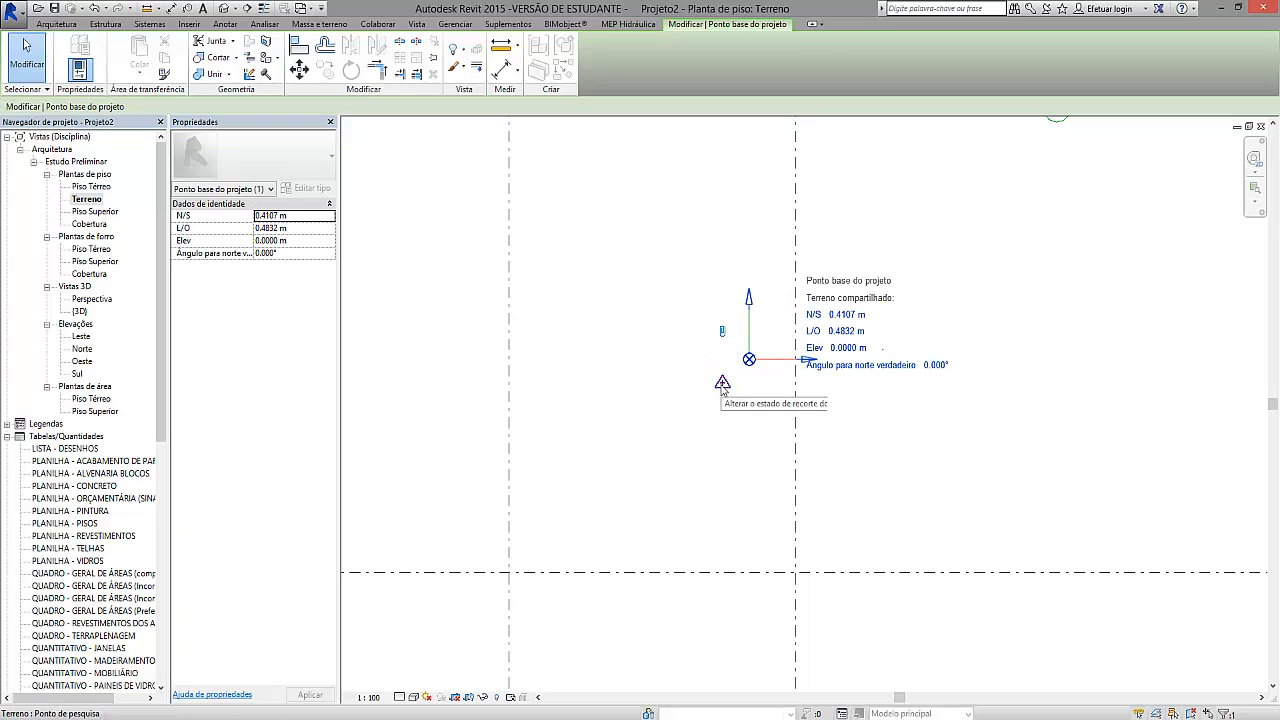
{"action": "scroll", "coordinate": [718, 342], "scroll_direction": "down", "scroll_amount": 2}
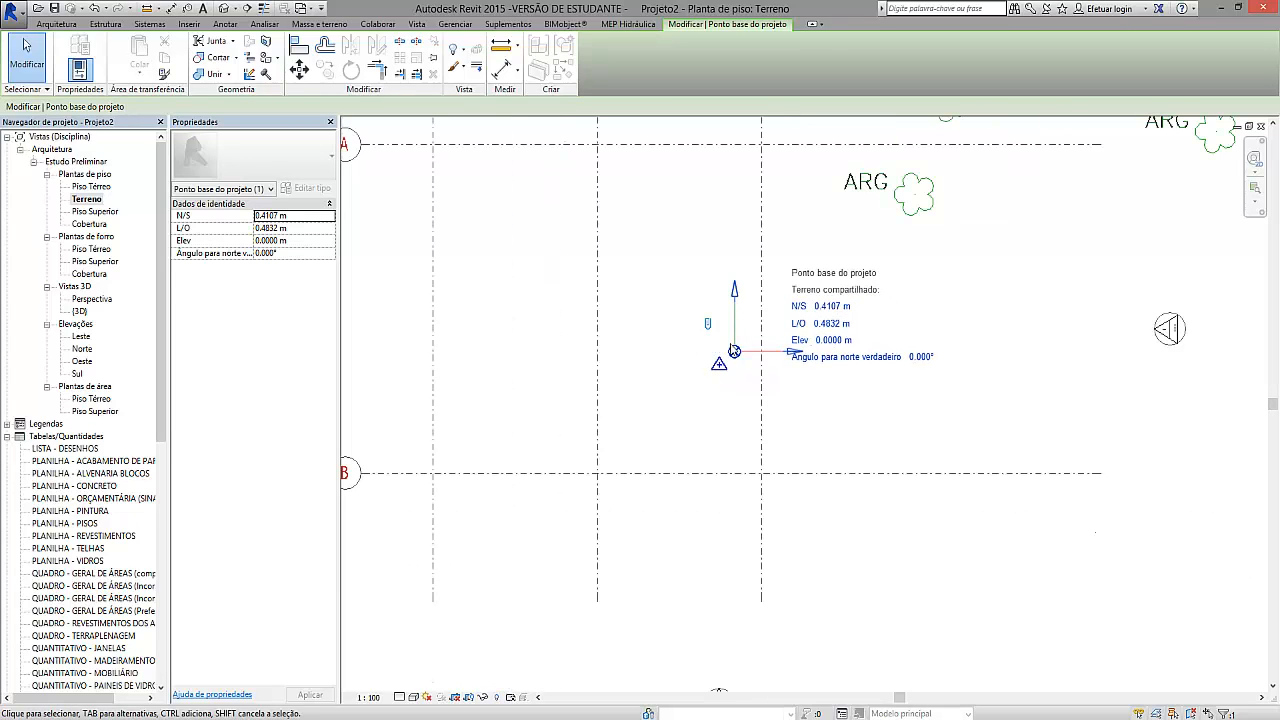
- Try moving the project base point away from the survey point in the Terreno plan to test its shared coordinates
{"action": "mouse_move", "coordinate": [734, 350]}
{"action": "left_mouse_down"}
{"action": "mouse_move", "coordinate": [735, 318]}
{"action": "mouse_move", "coordinate": [800, 353]}
{"action": "left_mouse_up"}
{"action": "scroll", "coordinate": [736, 318], "scroll_direction": "down", "scroll_amount": 1}
{"action": "left_click", "coordinate": [735, 319]}
{"action": "key", "text": "ctrl+z"}
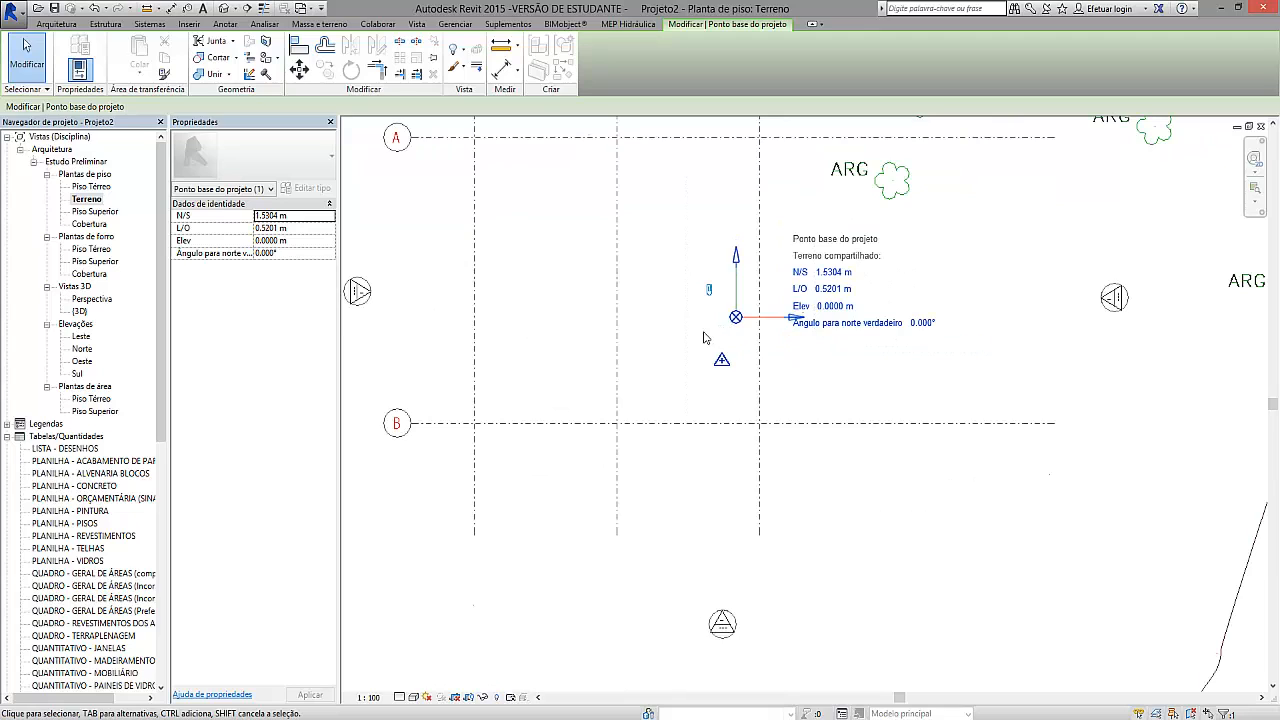
- Copy the northing 1945525.9331 from the Notepad document and set it as the survey point's N/S coordinate in Revit
{"action": "left_click", "coordinate": [729, 370]}
{"action": "scroll", "coordinate": [706, 322], "scroll_direction": "up", "scroll_amount": 4}
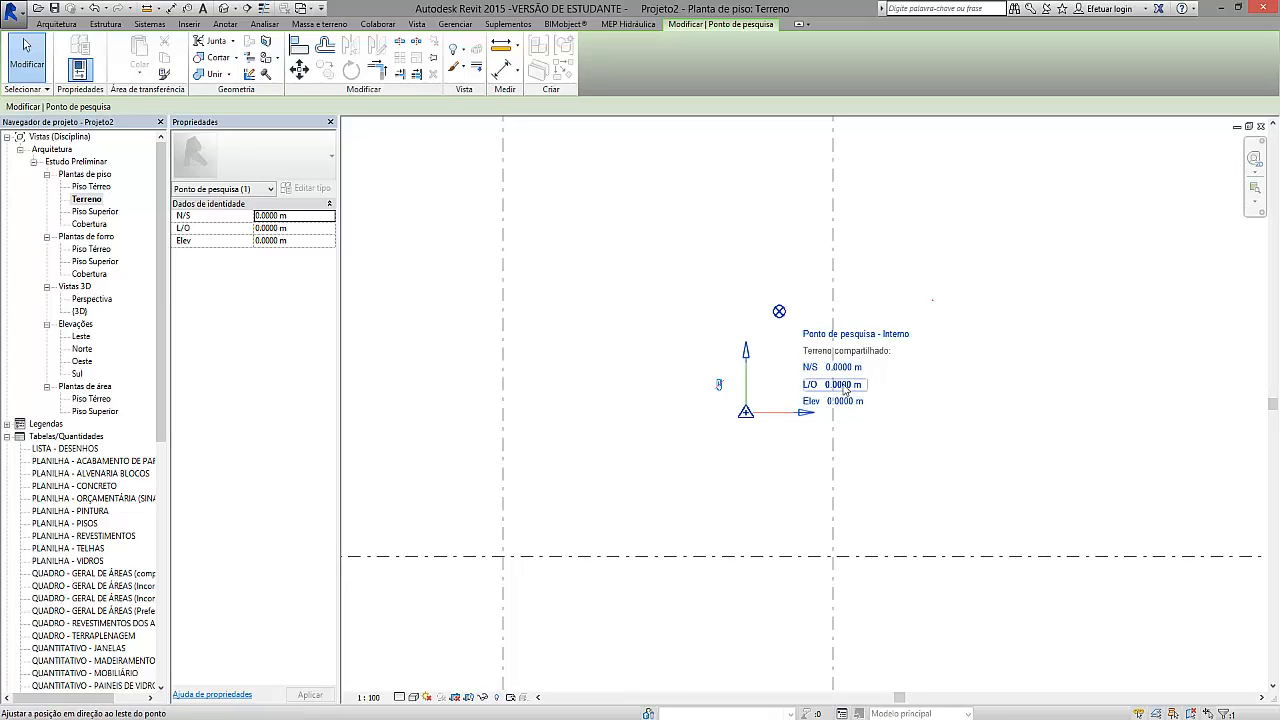
{"action": "left_click", "coordinate": [400, 665]}
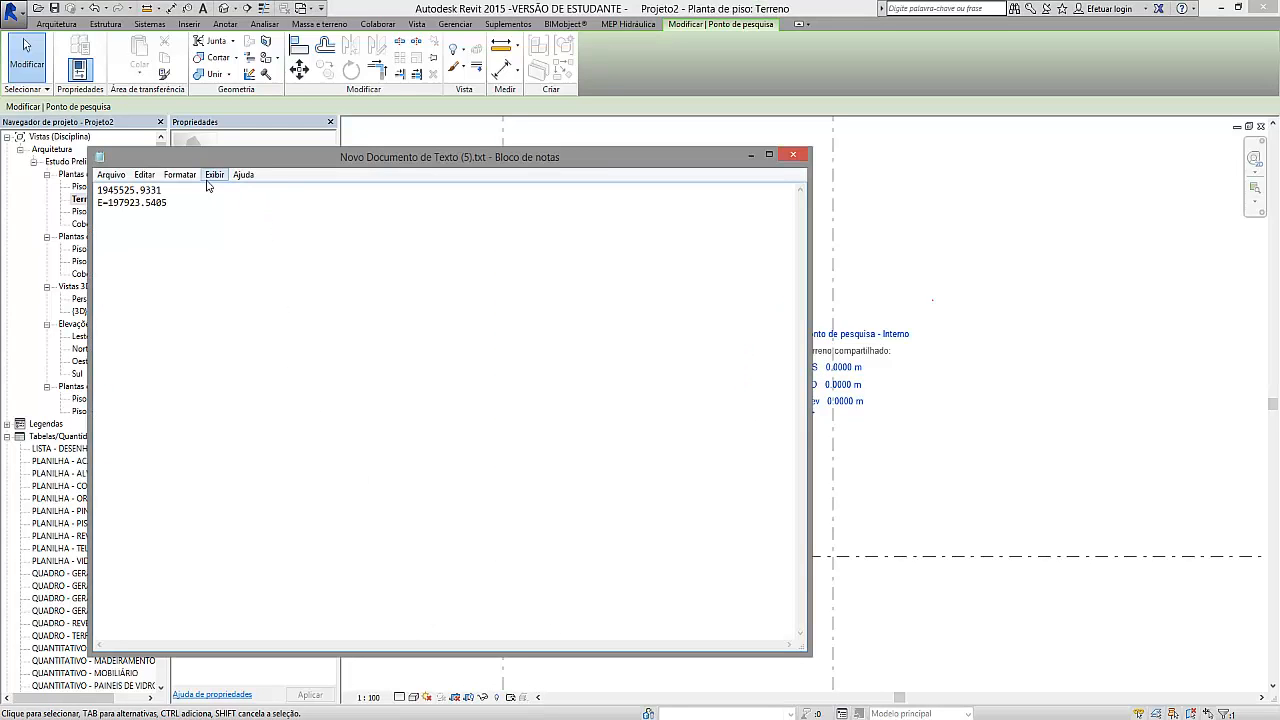
{"action": "left_click_drag", "start_coordinate": [165, 190], "coordinate": [74, 183]}
{"action": "key", "text": "ctrl+c"}
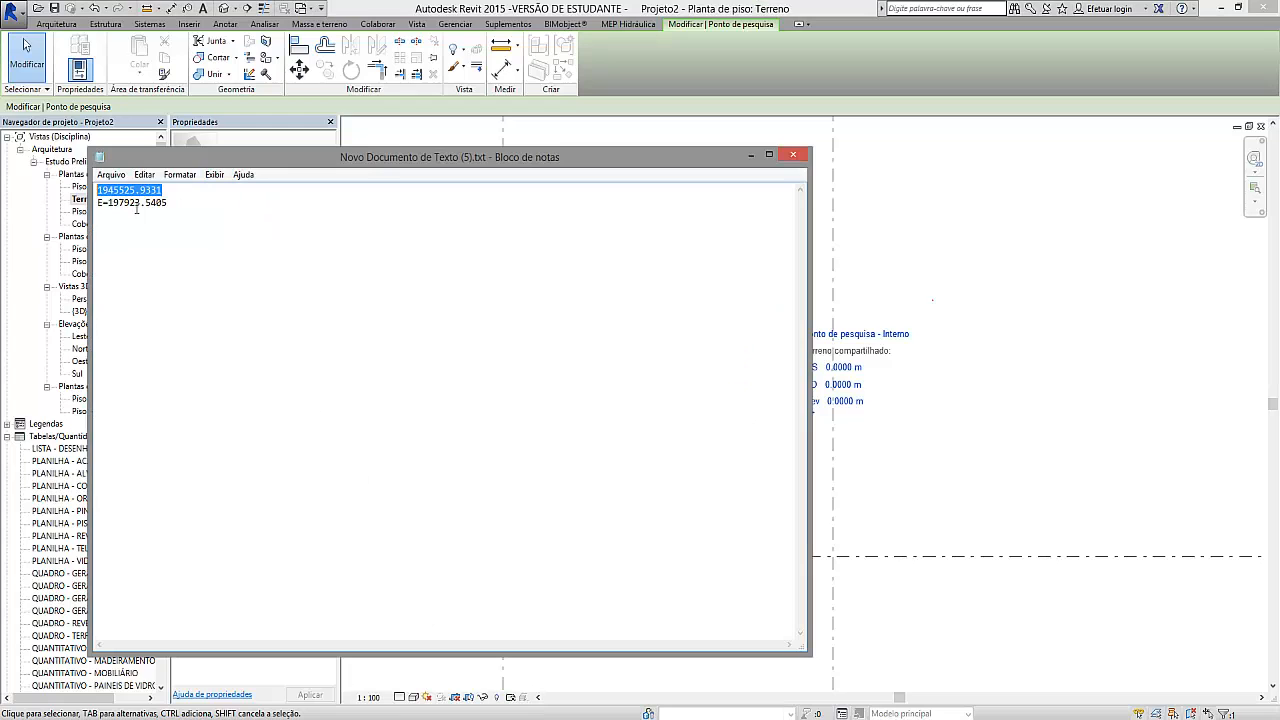
{"action": "key", "text": "alt+Tab"}
{"action": "left_click", "coordinate": [833, 368]}
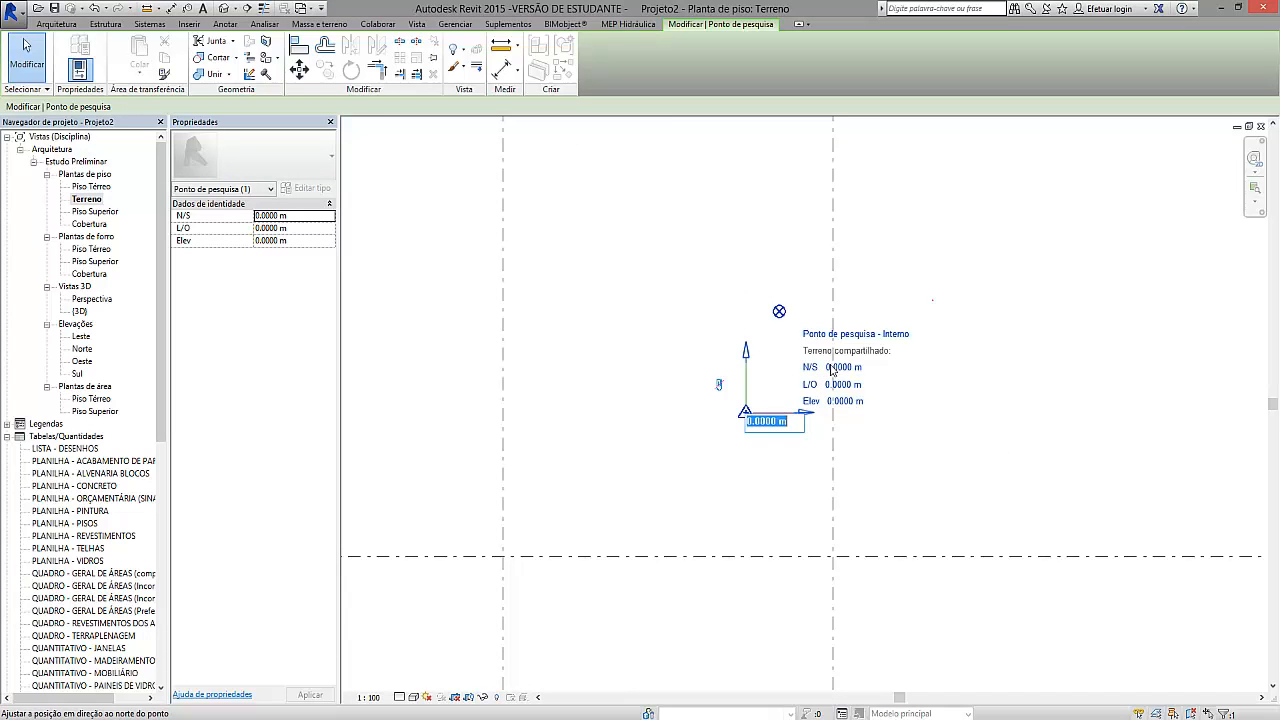
{"action": "key", "text": "ctrl+v"}
{"action": "key", "text": "Return"}
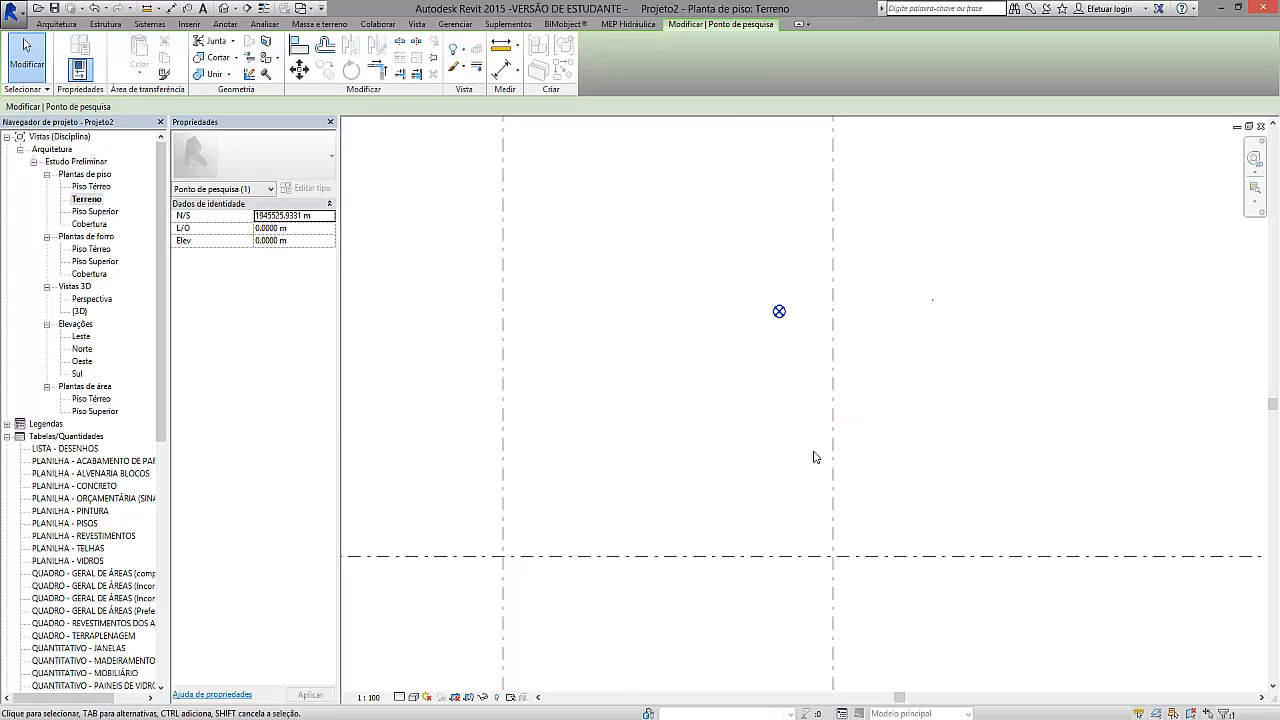
- Set the project base point's N/S coordinate to 1945525.9331 m, matching the survey point
{"action": "left_click", "coordinate": [779, 311]}
{"action": "left_click", "coordinate": [870, 267]}
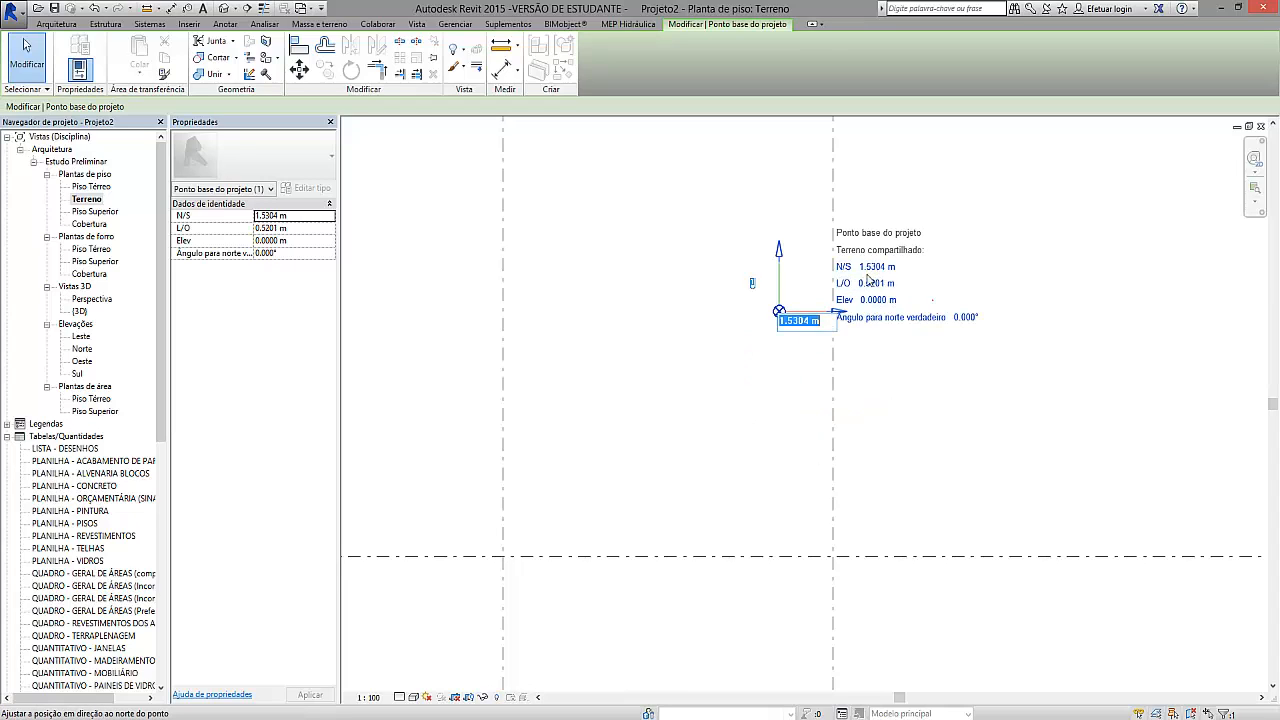
{"action": "key", "text": "ctrl+v"}
{"action": "key", "text": "Return"}
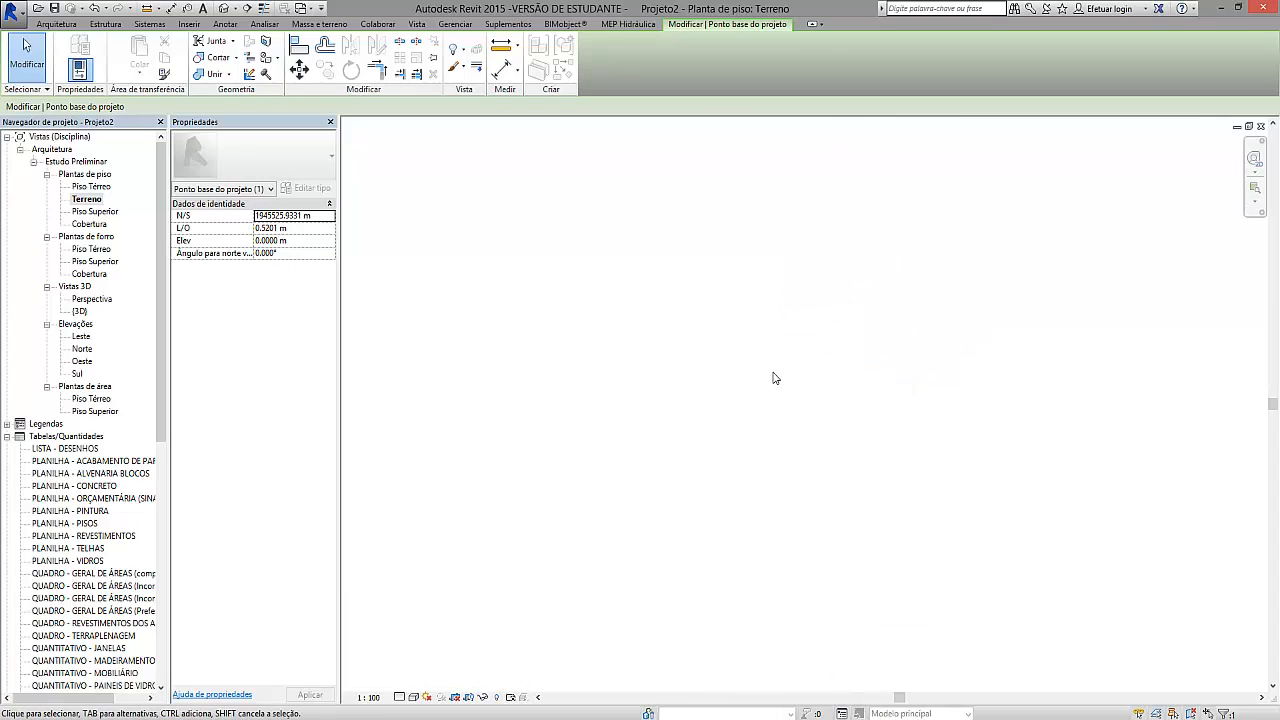
- Copy only the easting number 197923.5405 from the Notepad document and return to the Revit Terreno plan
{"action": "key", "text": "z"}
{"action": "key", "text": "a"}
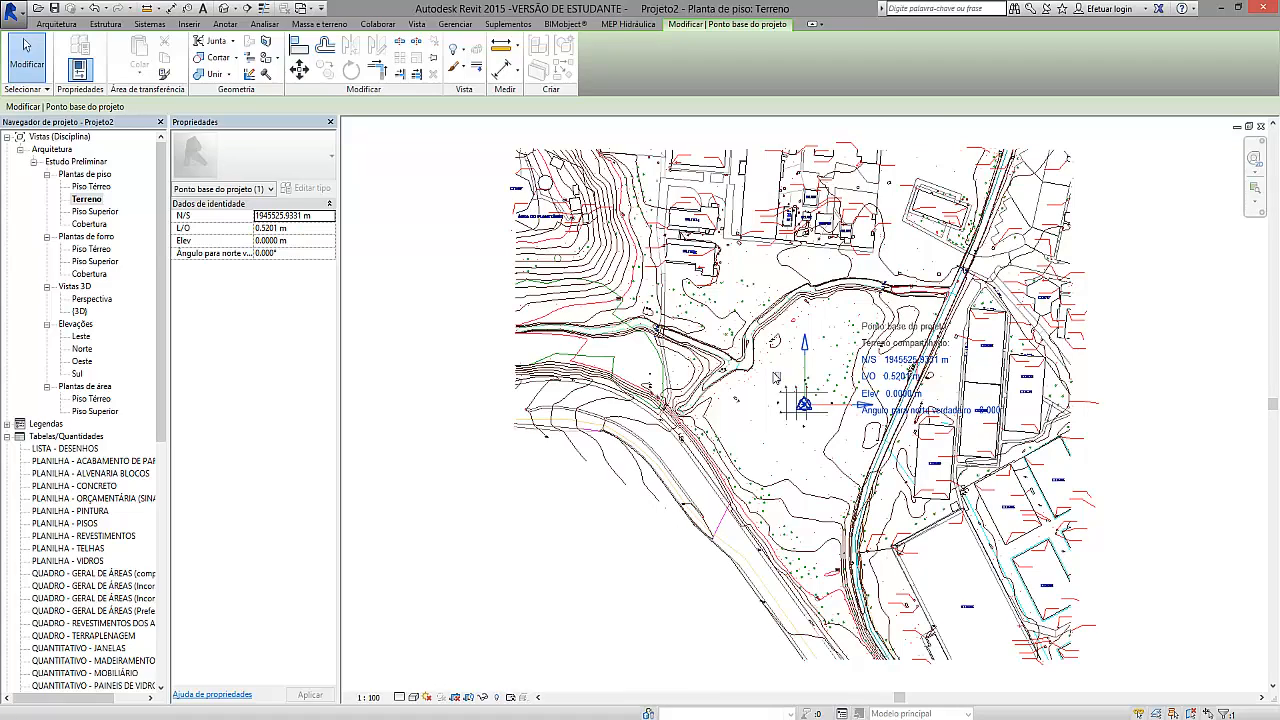
{"action": "scroll", "coordinate": [776, 380], "scroll_direction": "up", "scroll_amount": 4}
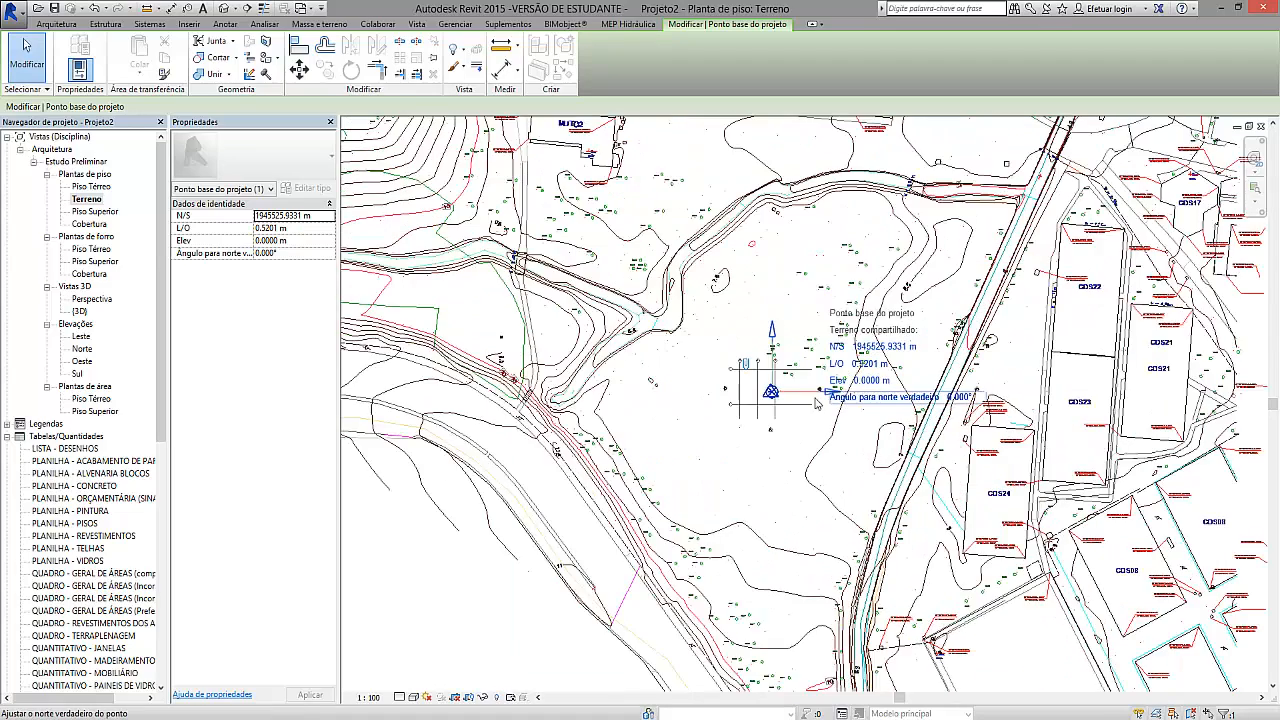
{"action": "scroll", "coordinate": [790, 390], "scroll_direction": "up", "scroll_amount": 5}
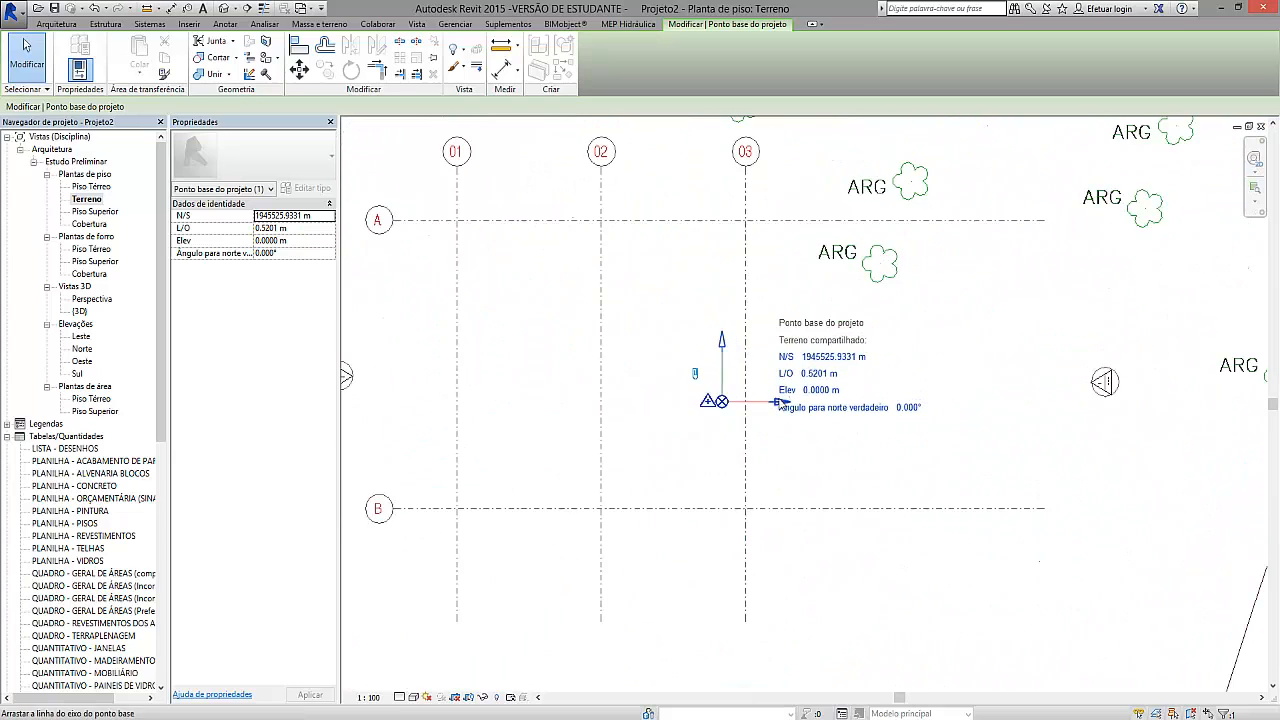
{"action": "scroll", "coordinate": [766, 388], "scroll_direction": "up", "scroll_amount": 2}
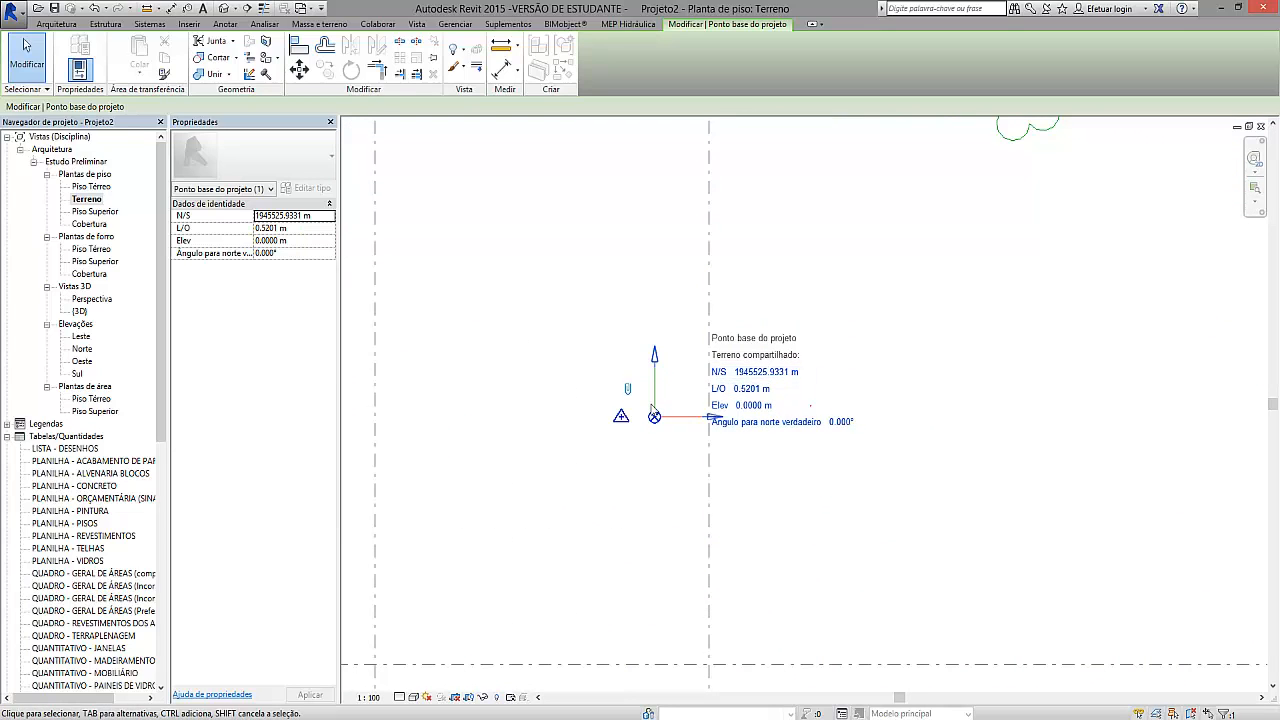
{"action": "scroll", "coordinate": [652, 418], "scroll_direction": "up", "scroll_amount": 1}
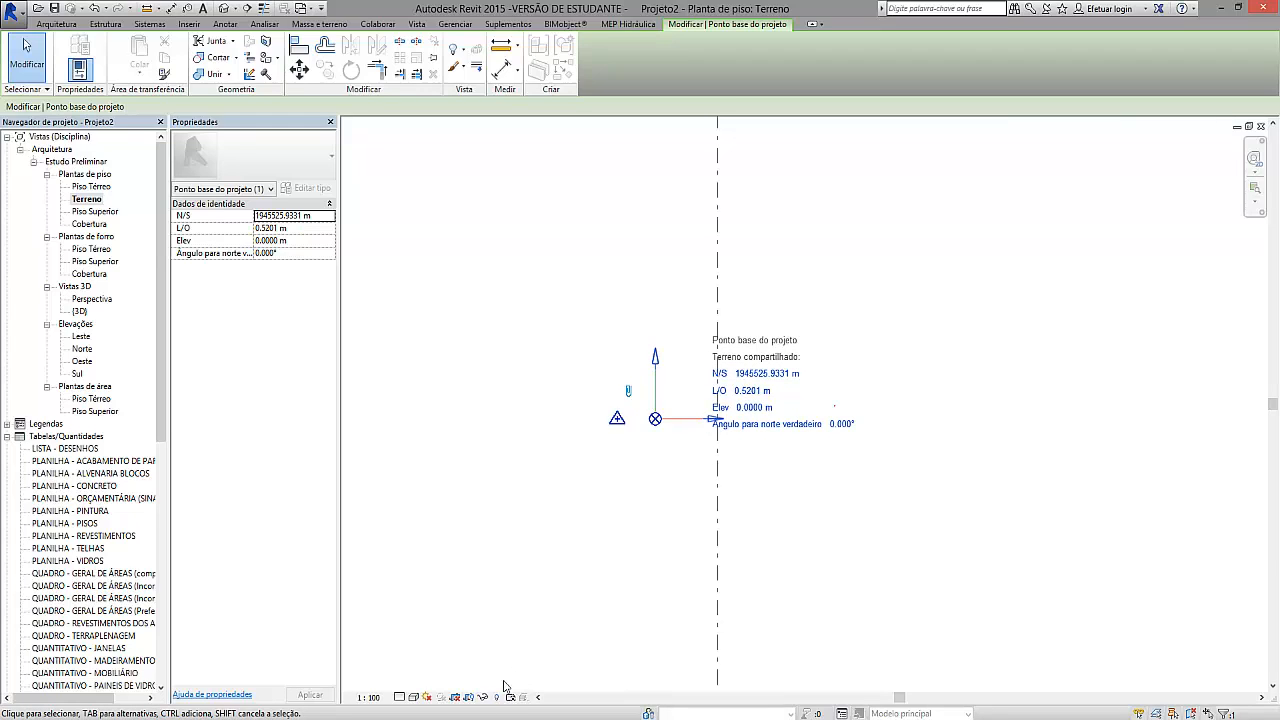
{"action": "key", "text": "alt+Tab"}
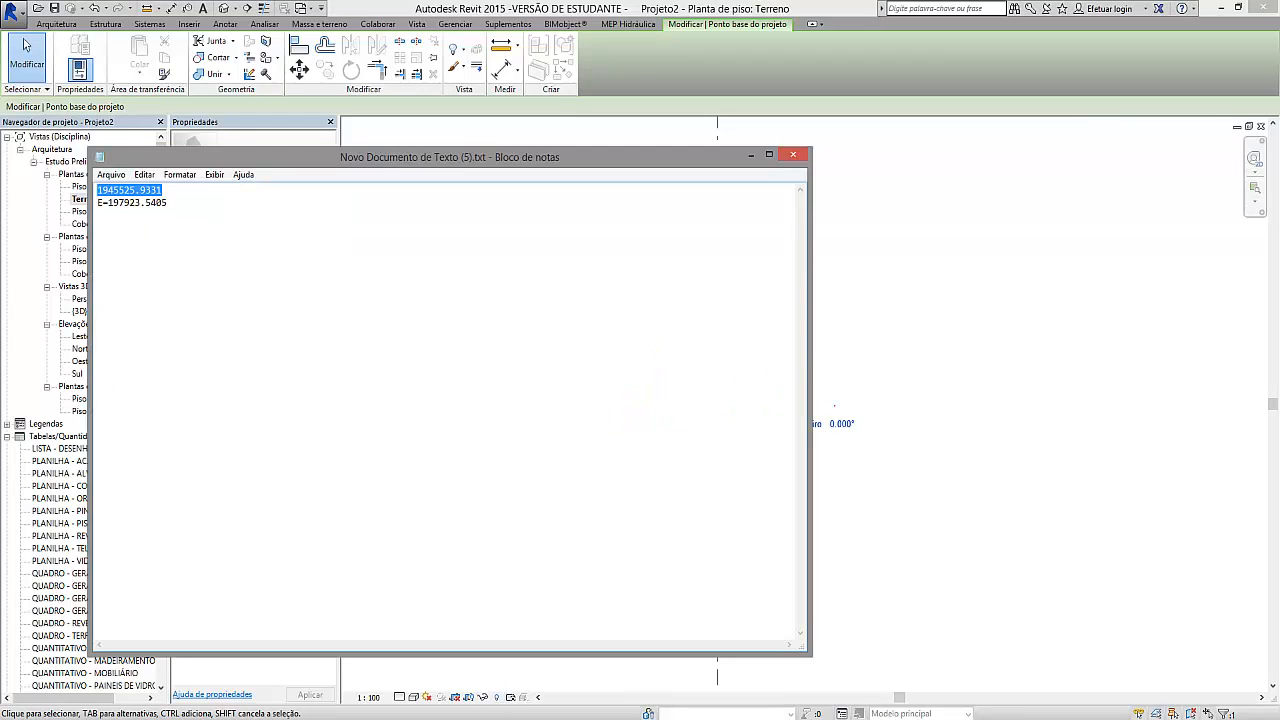
{"action": "left_click_drag", "start_coordinate": [108, 203], "coordinate": [205, 207]}
{"action": "key", "text": "ctrl+c"}
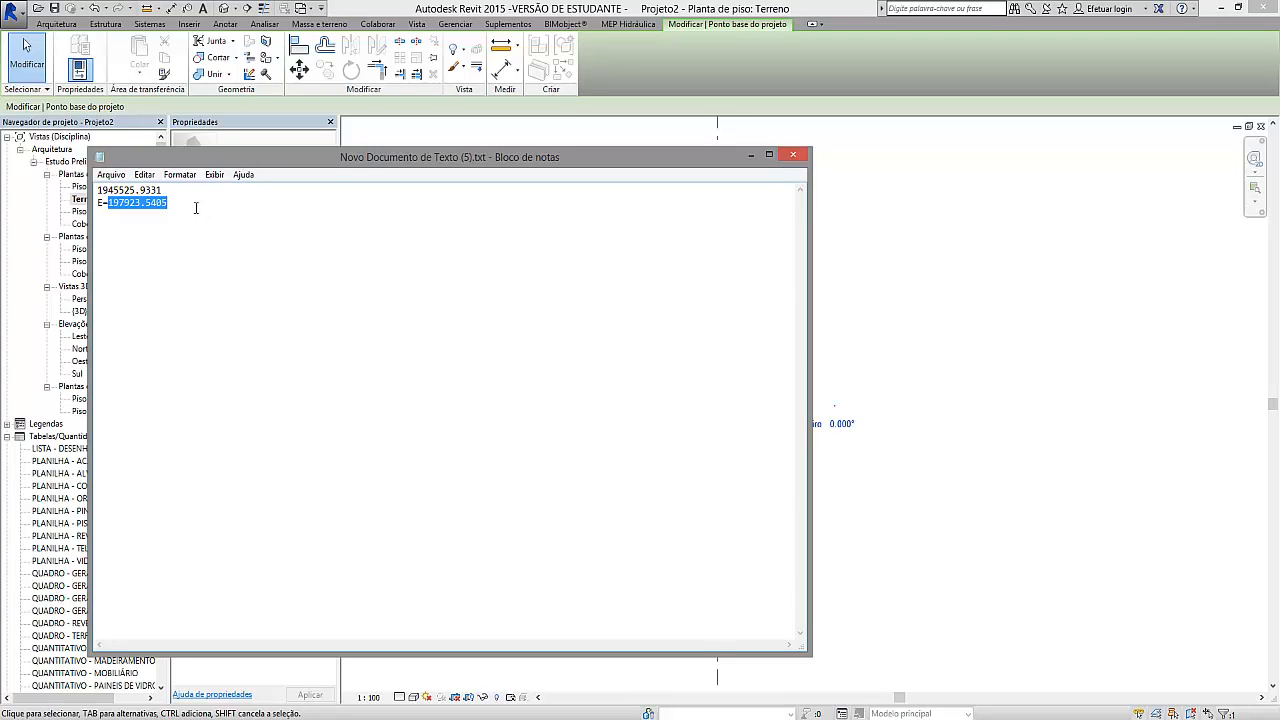
{"action": "key", "text": "alt+Tab"}
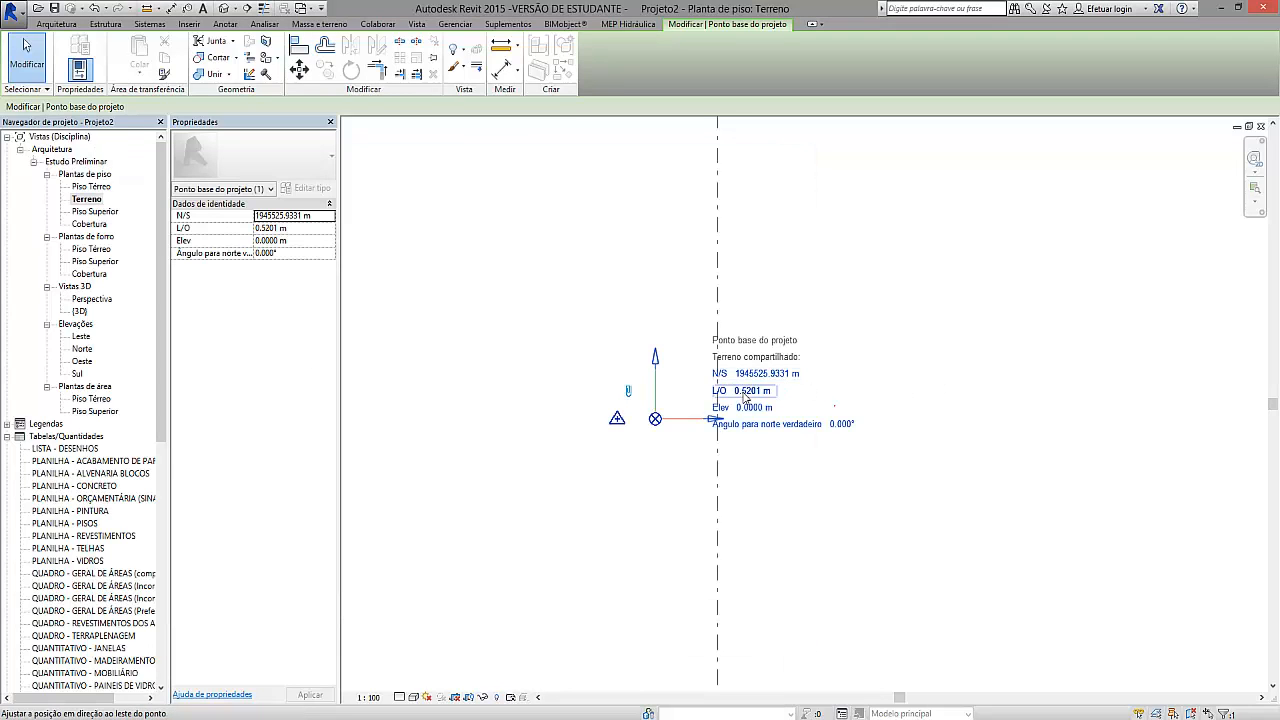
- Set the survey point's L/O coordinate to 197923.5405 m
{"action": "scroll", "coordinate": [740, 392], "scroll_direction": "up", "scroll_amount": 1}
{"action": "left_click", "coordinate": [553, 431]}
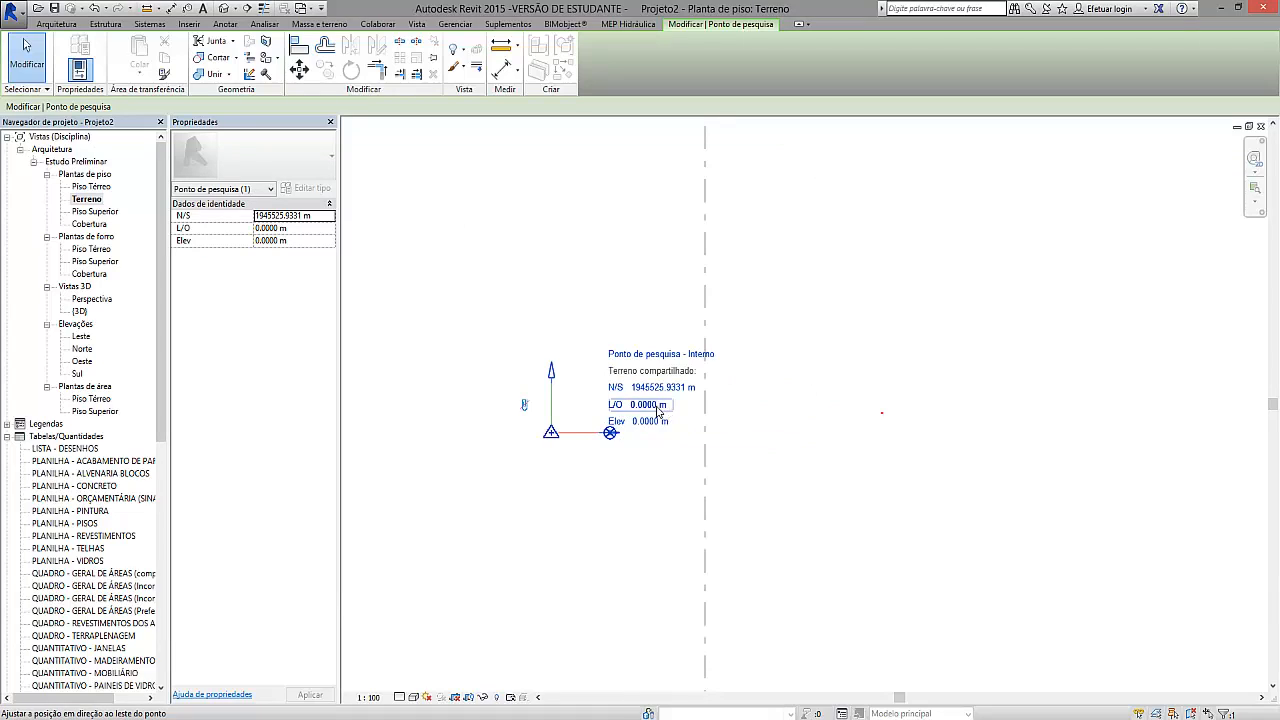
{"action": "left_click", "coordinate": [656, 406]}
{"action": "key", "text": "ctrl+v"}
{"action": "key", "text": "Return"}
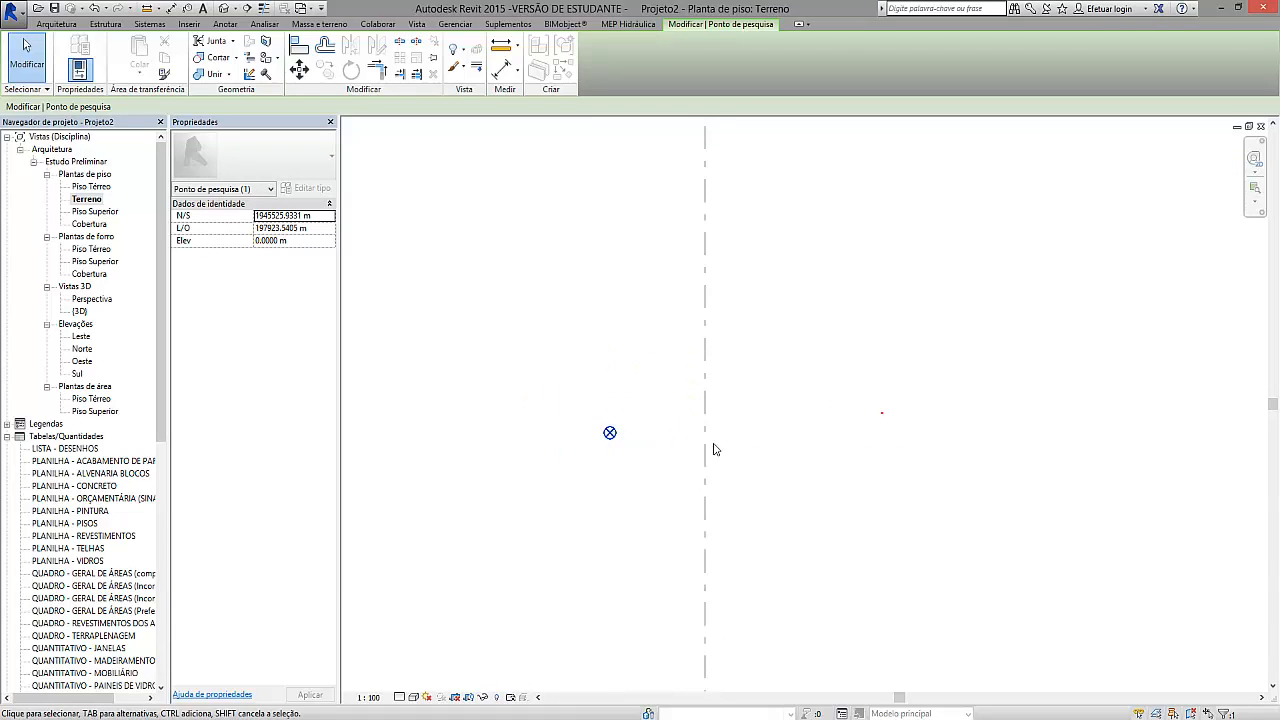
- Set the project base point's L/O coordinate to 197923.5405 m
{"action": "left_click", "coordinate": [610, 432]}
{"action": "left_click", "coordinate": [707, 405]}
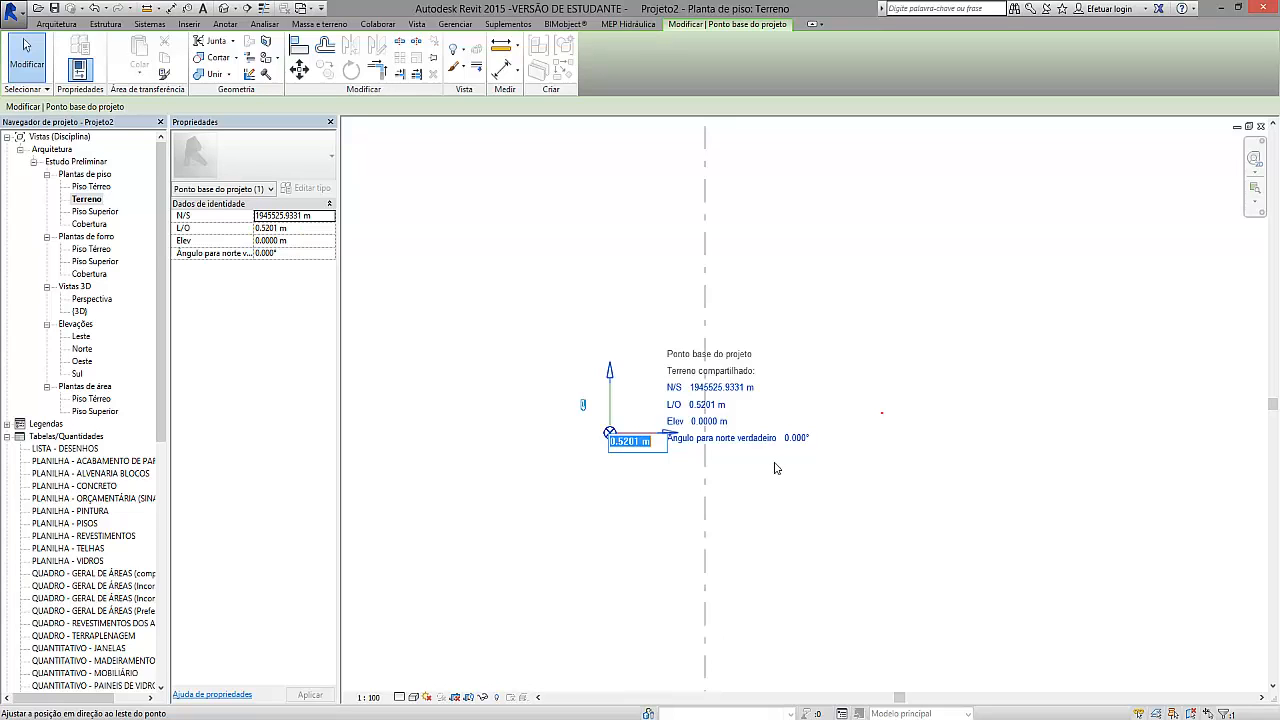
{"action": "key", "text": "ctrl+v"}
{"action": "key", "text": "Return"}
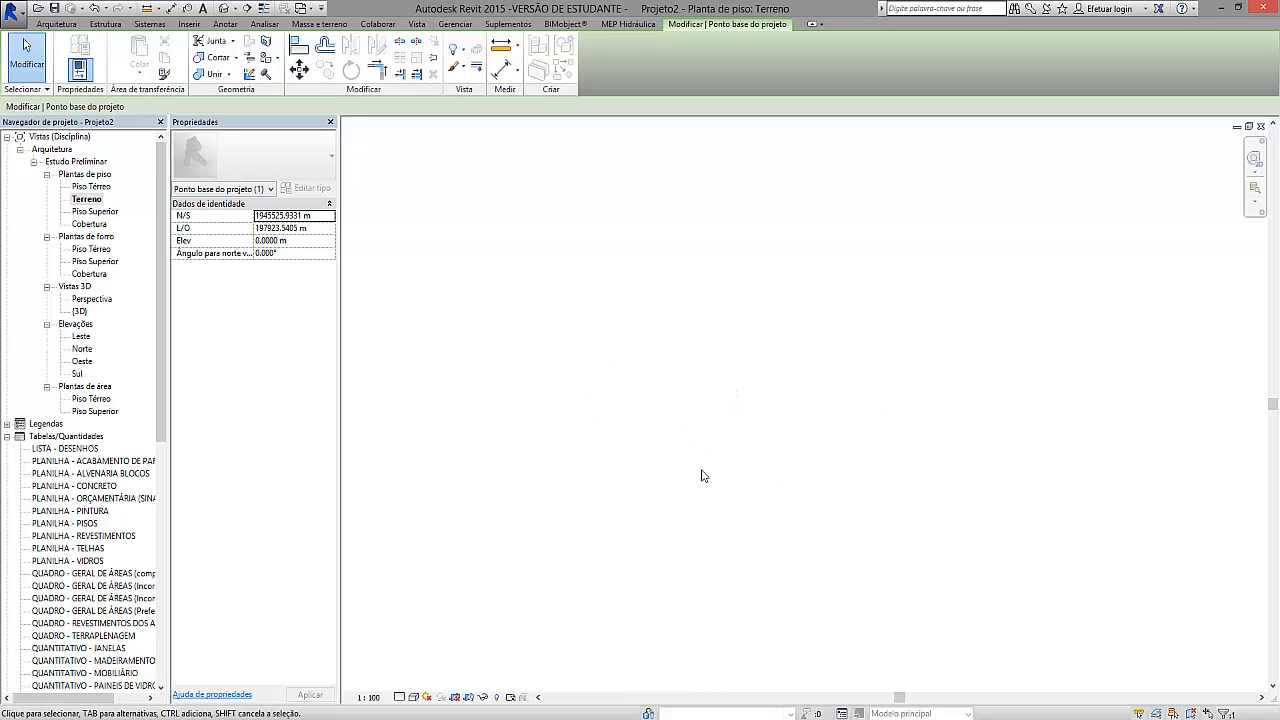
- Move the project base point a short distance east of the survey point, to about N/S 1945525.85 m and L/O 197925.01 m
{"action": "key", "text": "z"}
{"action": "key", "text": "e"}
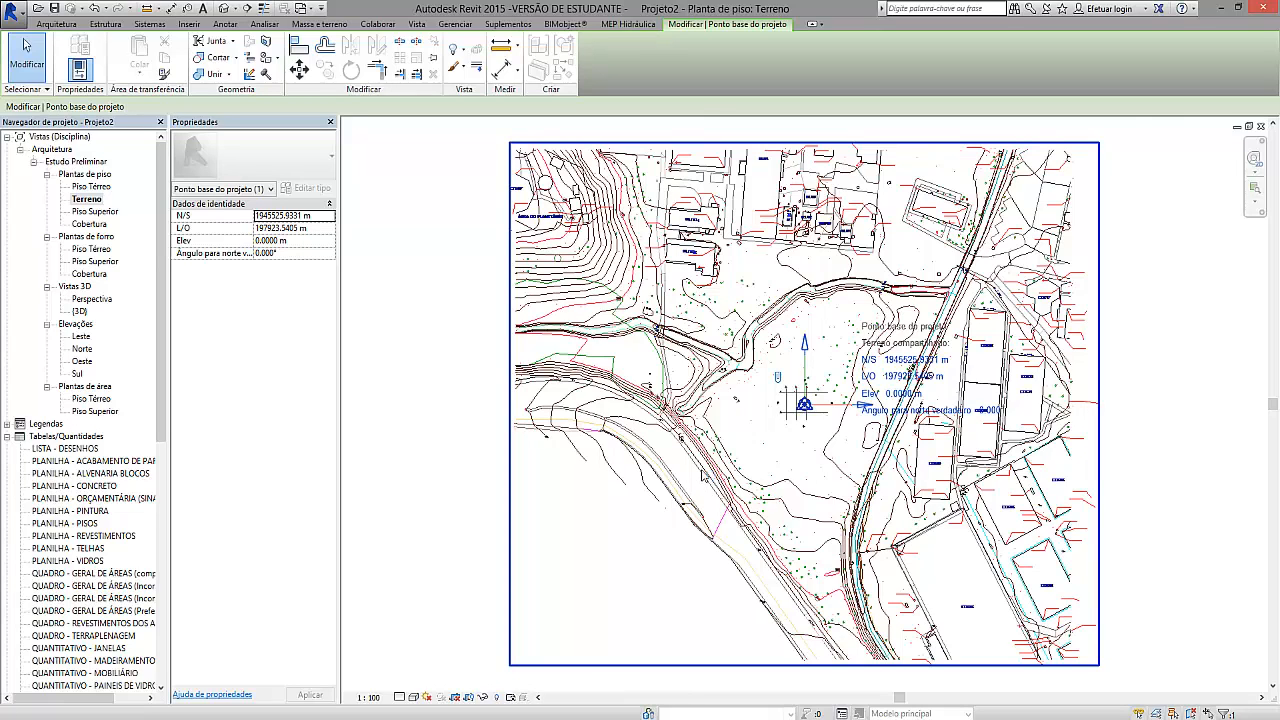
{"action": "scroll", "coordinate": [780, 449], "scroll_direction": "up", "scroll_amount": 6}
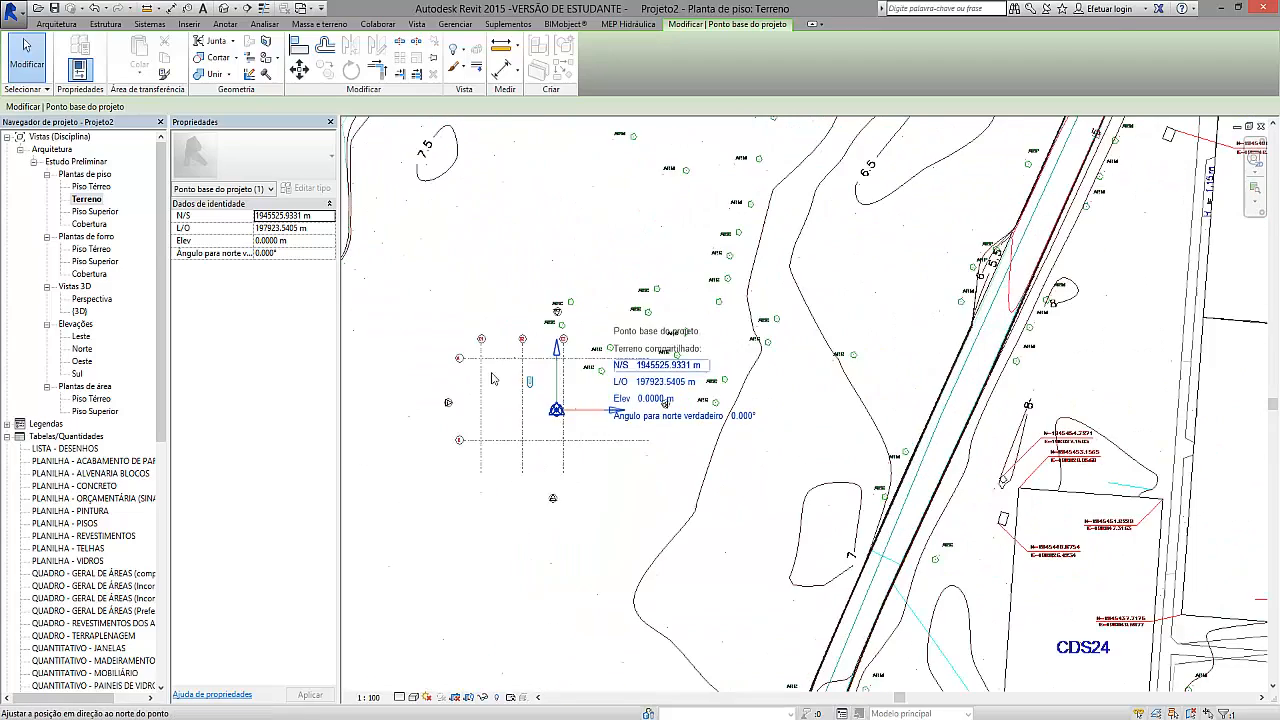
{"action": "scroll", "coordinate": [585, 420], "scroll_direction": "up", "scroll_amount": 5}
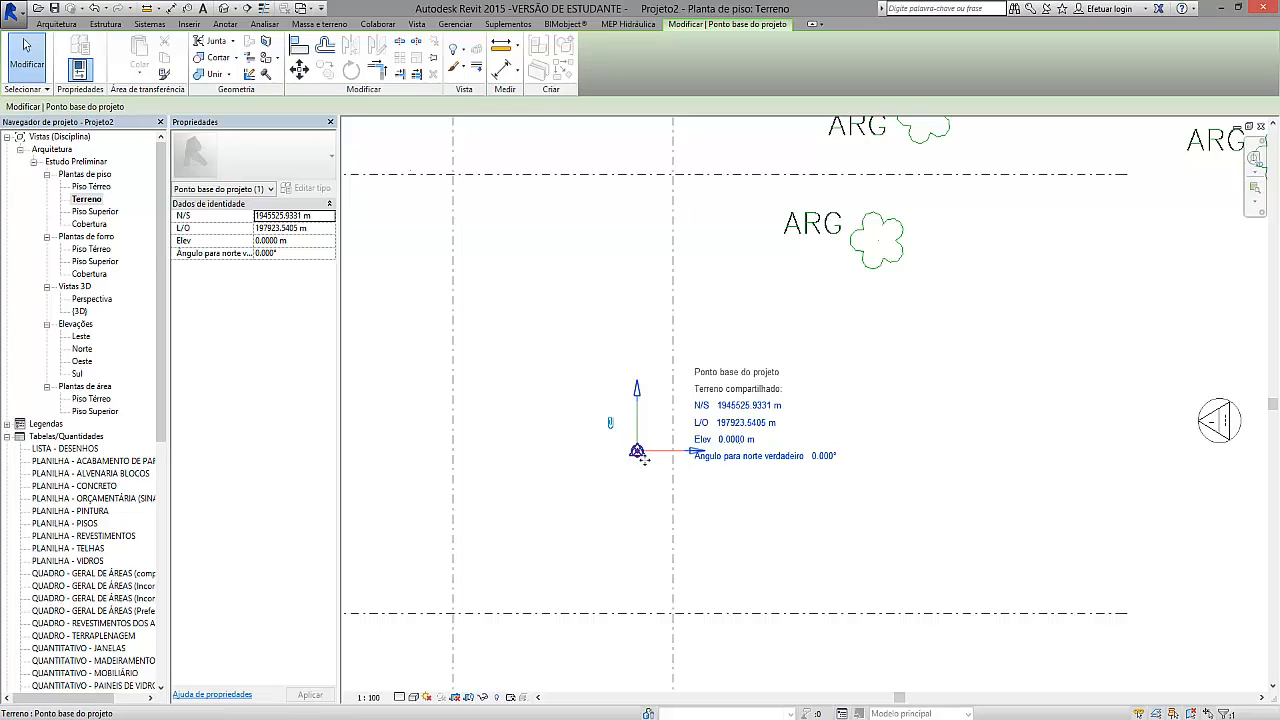
{"action": "left_click_drag", "start_coordinate": [640, 455], "coordinate": [708, 452]}
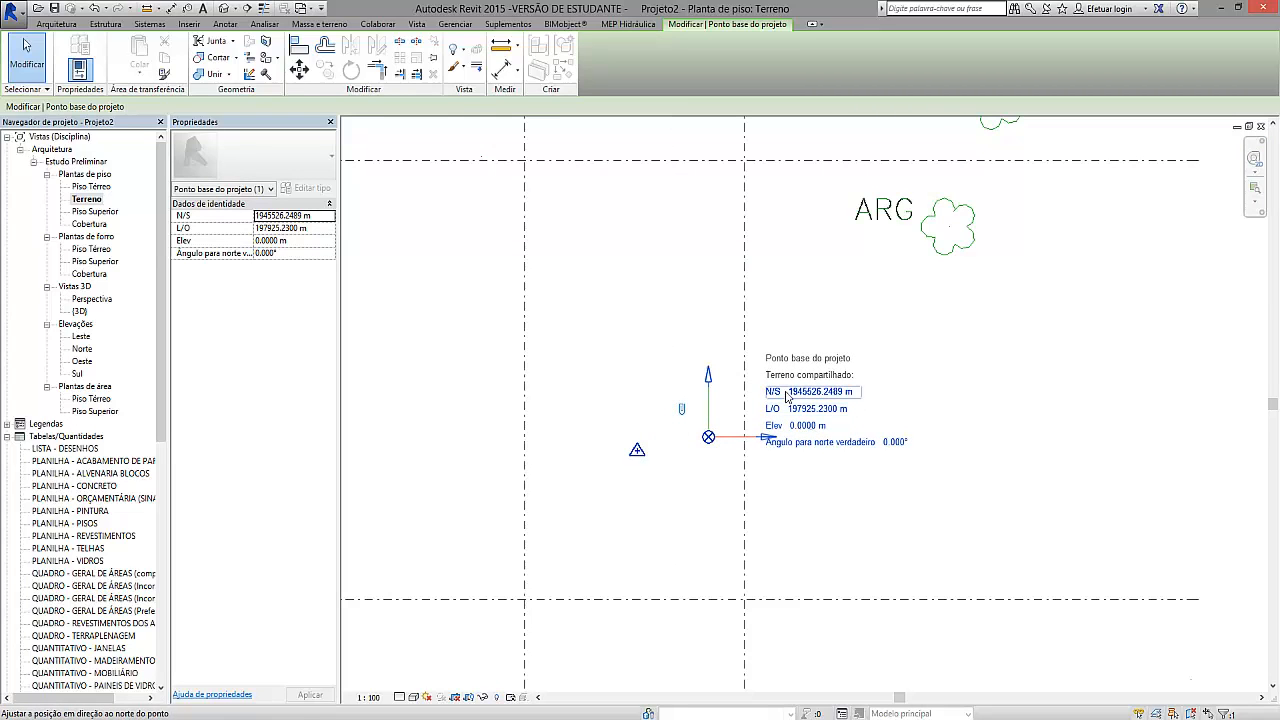
{"action": "mouse_move", "coordinate": [698, 444]}
{"action": "left_mouse_down"}
{"action": "mouse_move", "coordinate": [686, 422]}
{"action": "mouse_move", "coordinate": [707, 455]}
{"action": "left_mouse_up"}
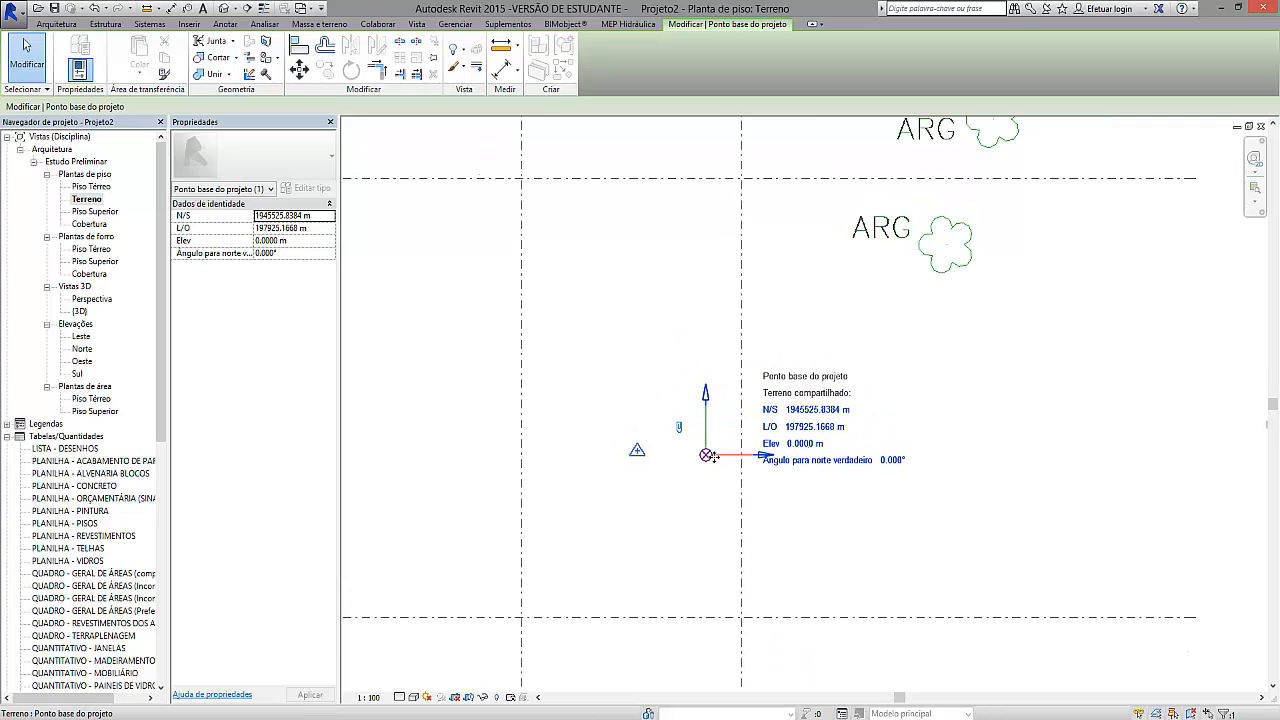
{"action": "left_click", "coordinate": [638, 450]}
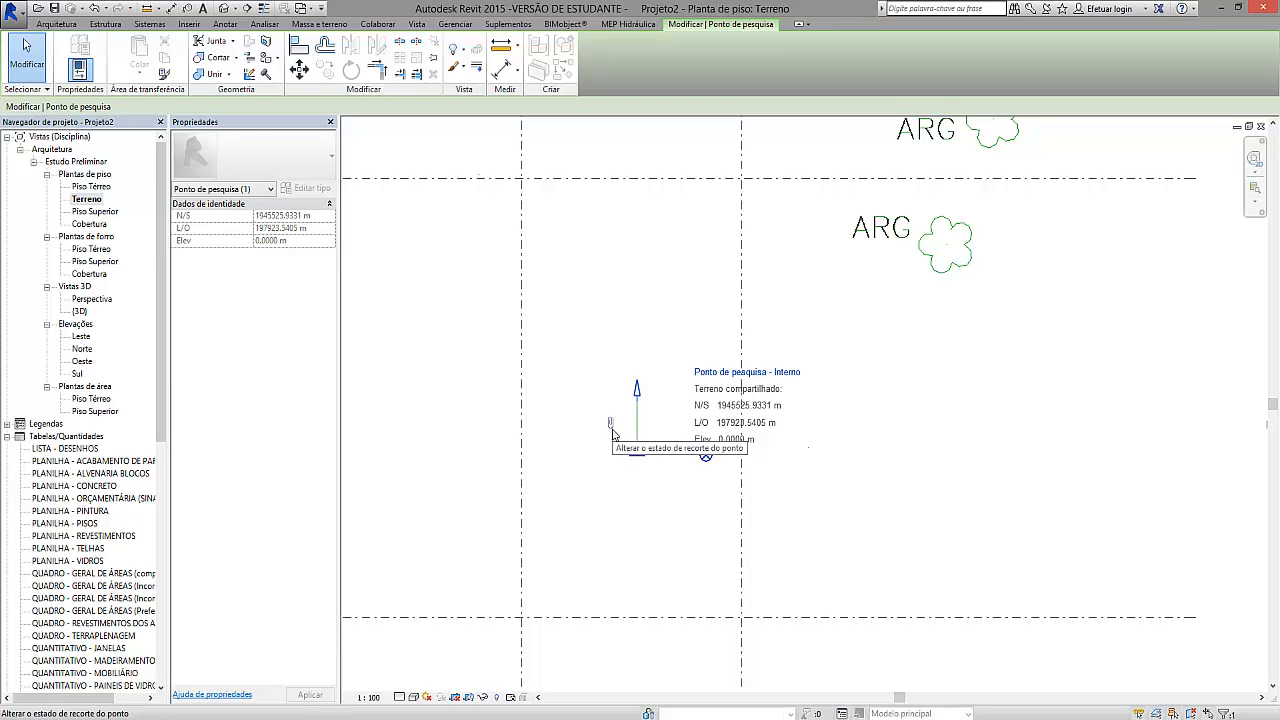
{"action": "left_click", "coordinate": [706, 456]}
{"action": "left_click_drag", "start_coordinate": [706, 456], "coordinate": [702, 429]}
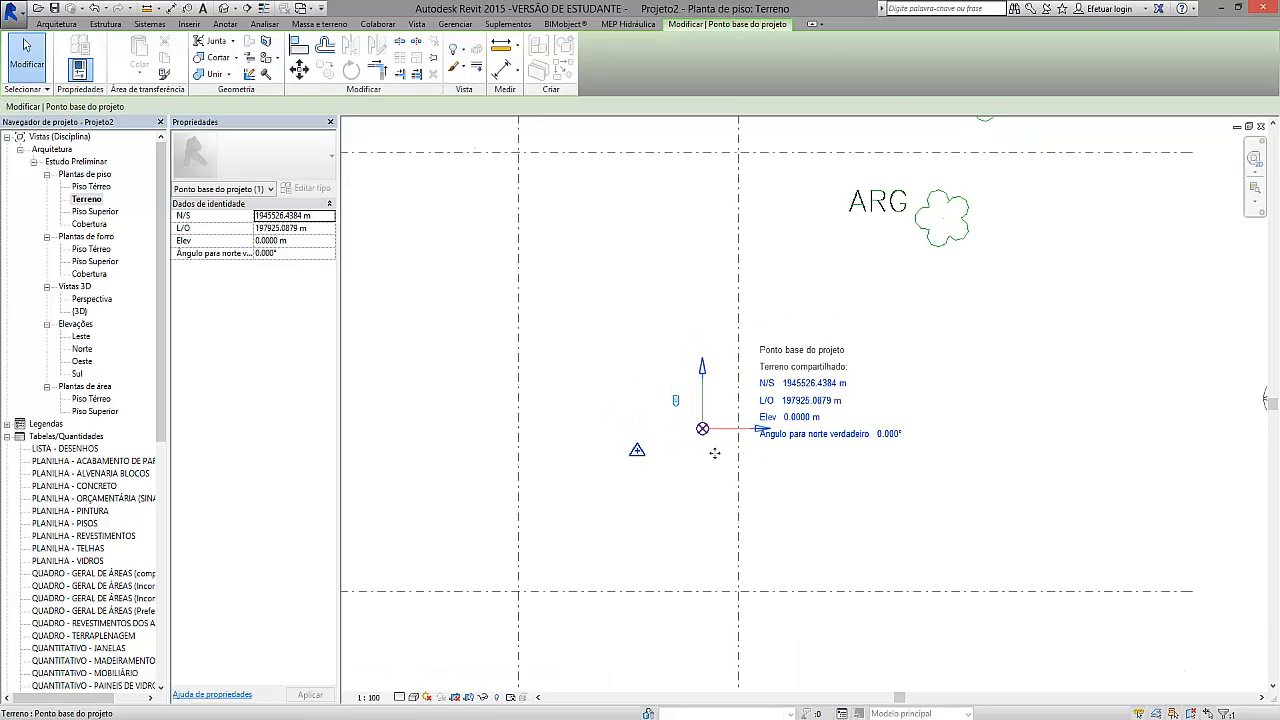
{"action": "key", "text": "ctrl+z"}
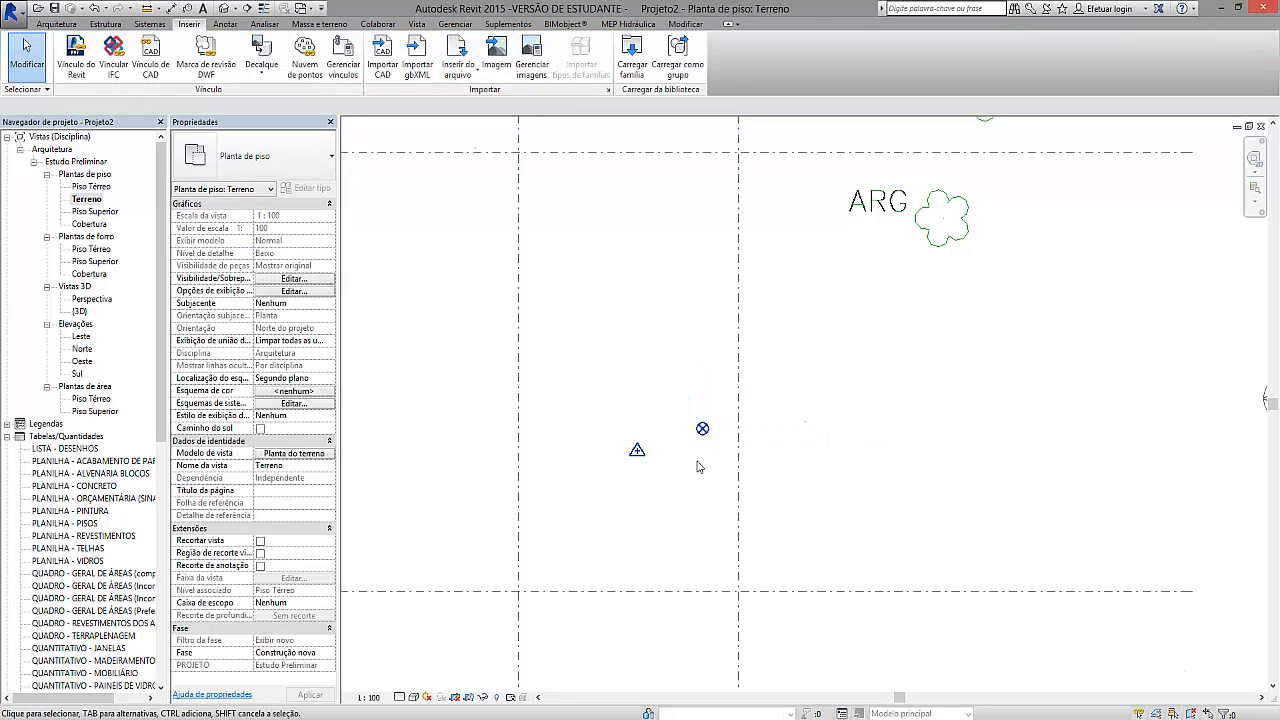
- Unclip the survey point, set its elevation to 10 m and clip it again
{"action": "left_click", "coordinate": [635, 443]}
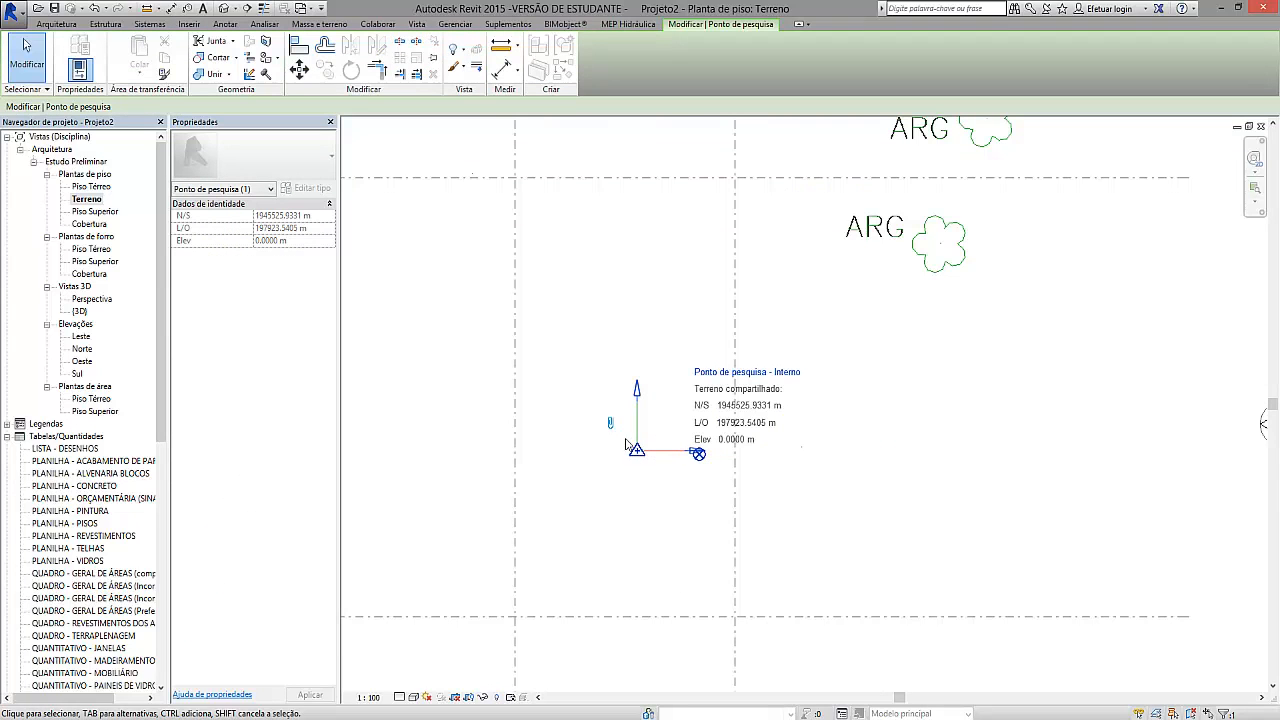
{"action": "left_click", "coordinate": [612, 425]}
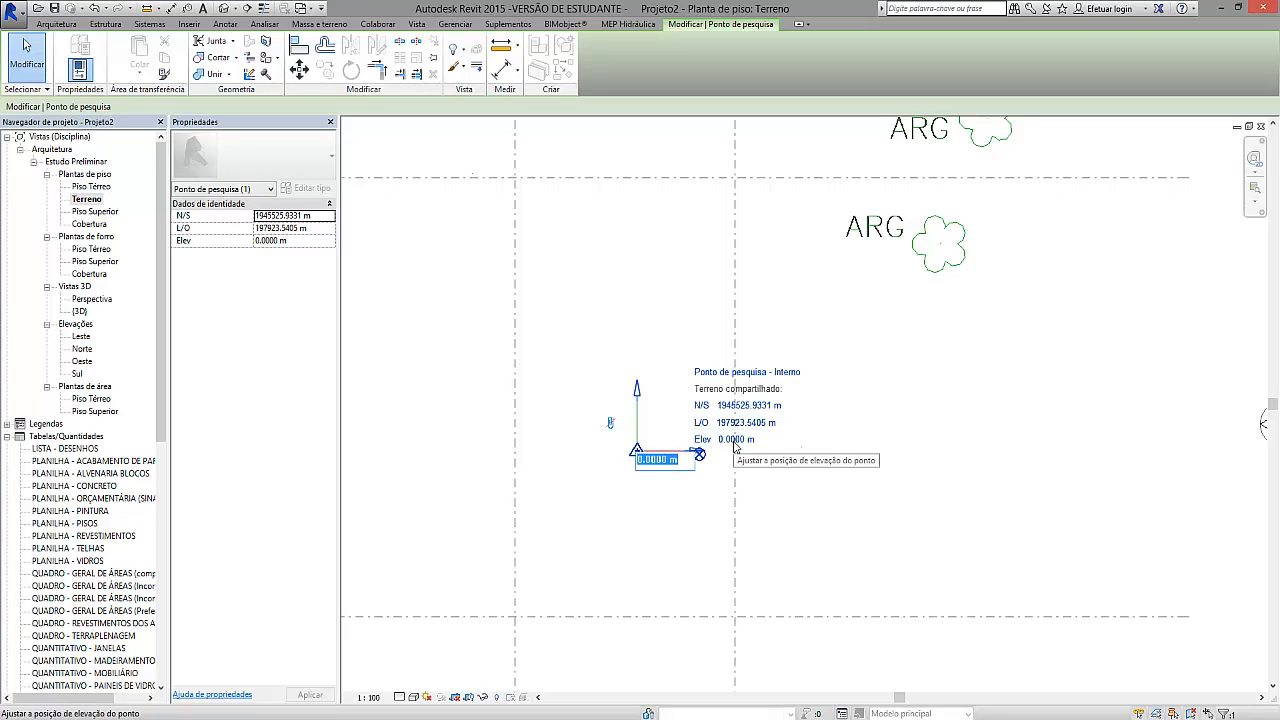
{"action": "type", "text": "10"}
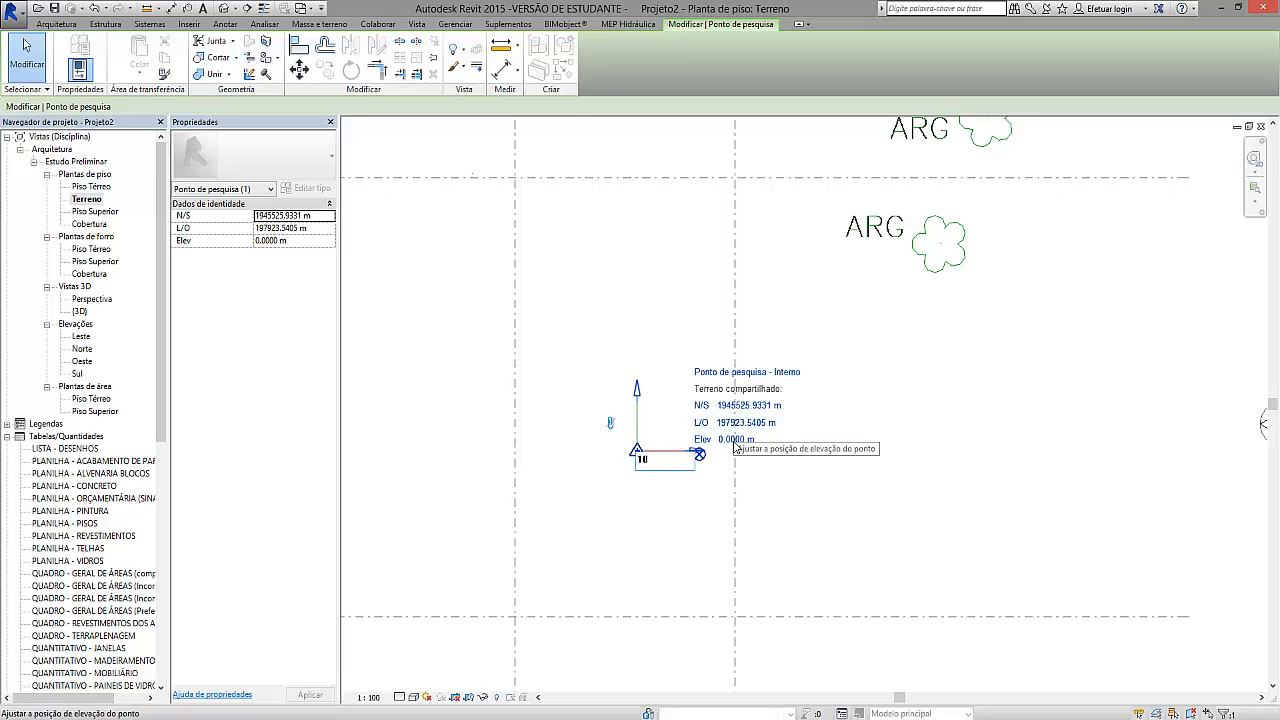
{"action": "key", "text": "Return"}
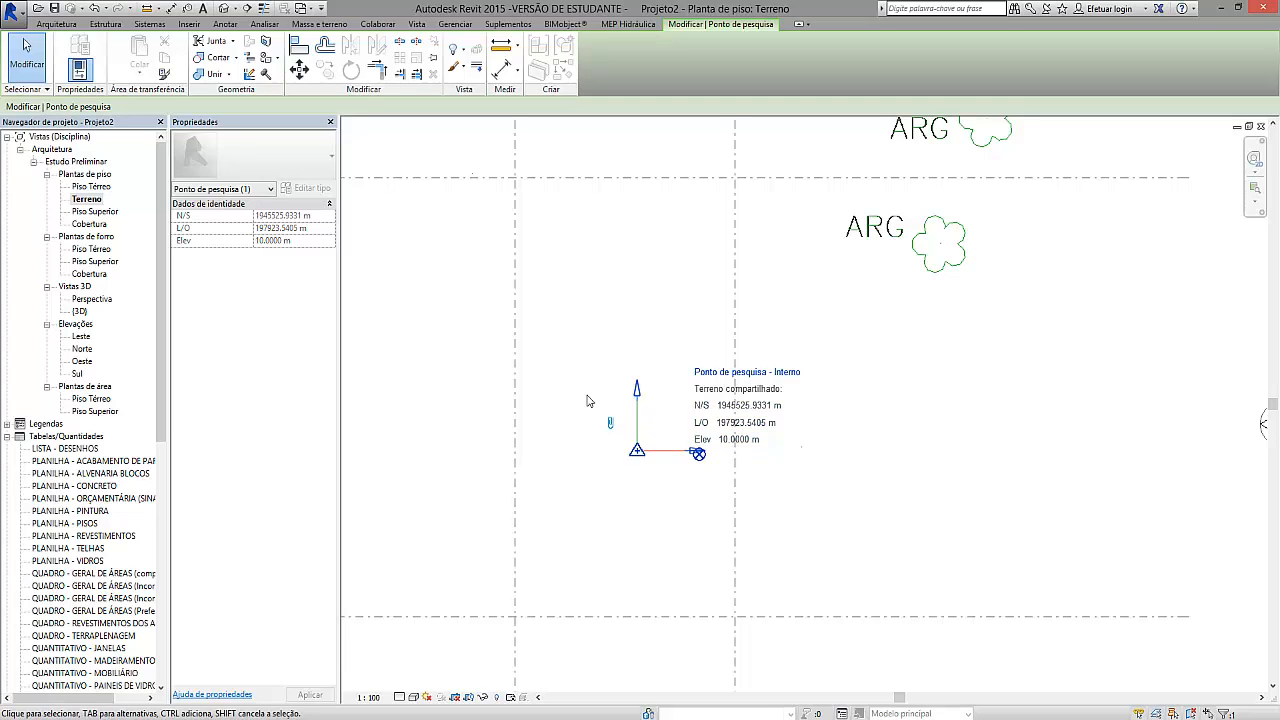
- Select the project base point to compare its elevation and shared coordinates with the survey point's
{"action": "scroll", "coordinate": [727, 400], "scroll_direction": "up", "scroll_amount": 2}
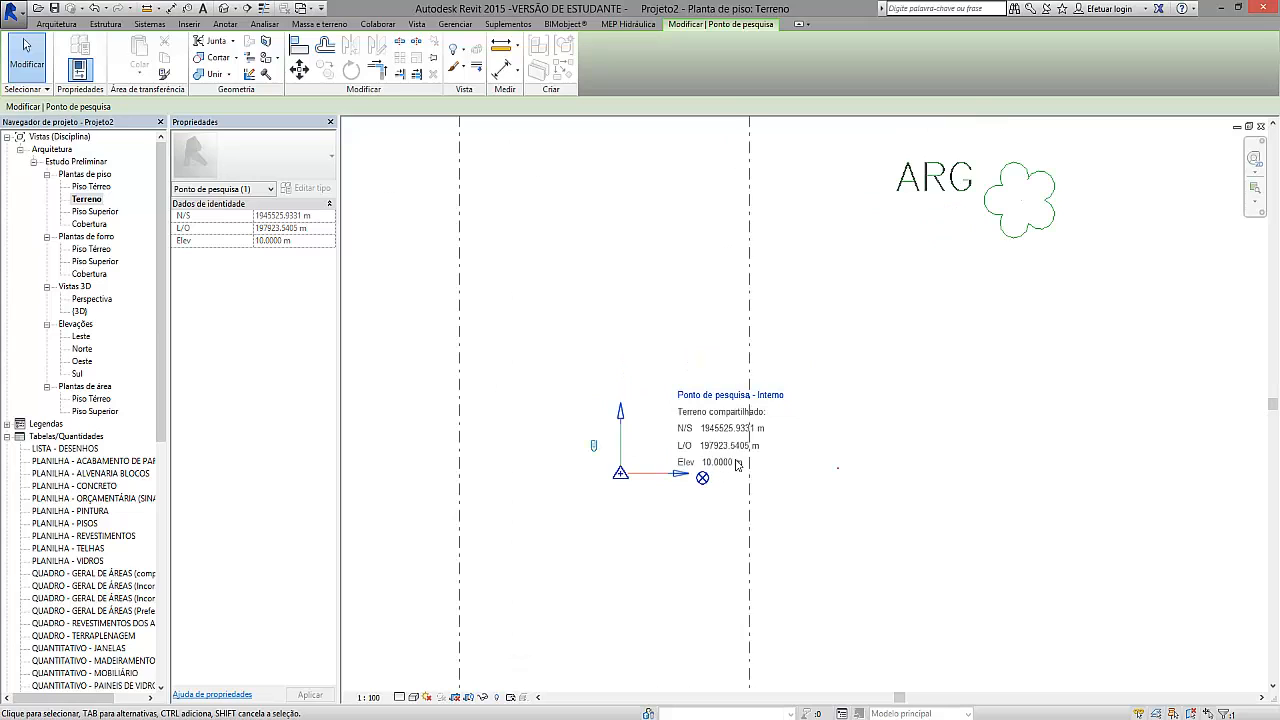
{"action": "left_click", "coordinate": [705, 480]}
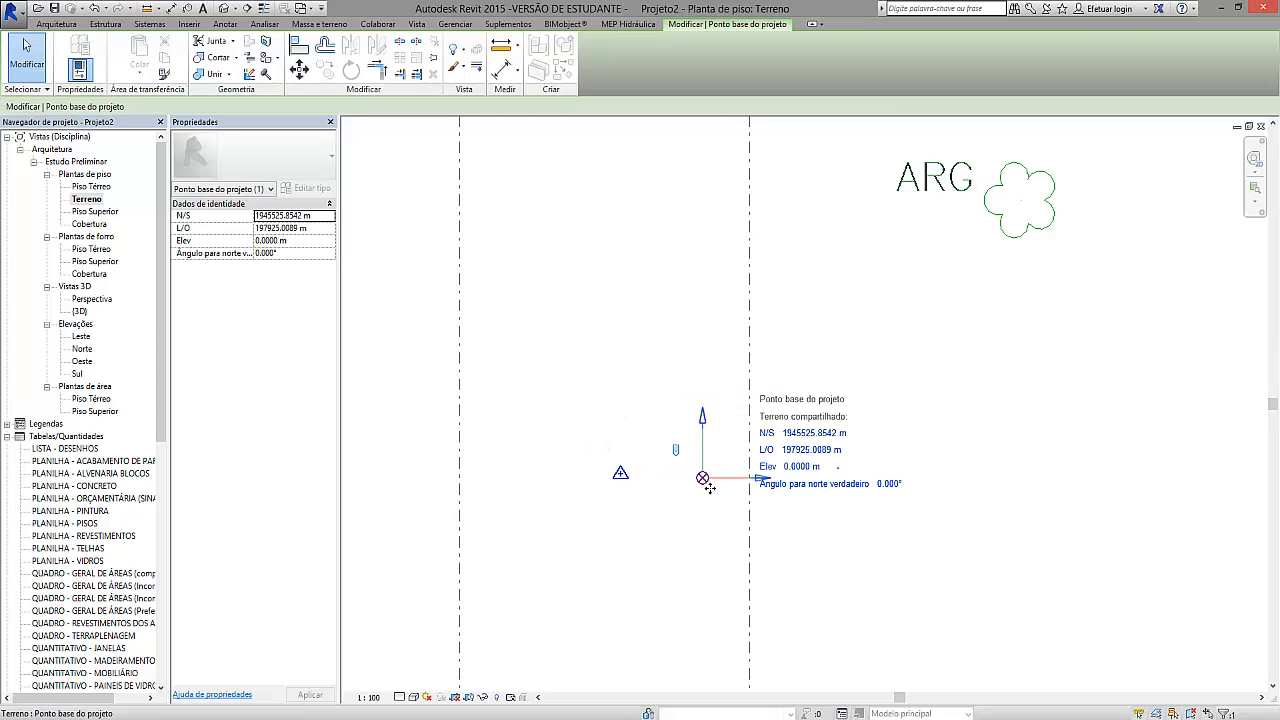
{"action": "scroll", "coordinate": [705, 475], "scroll_direction": "down", "scroll_amount": 2}
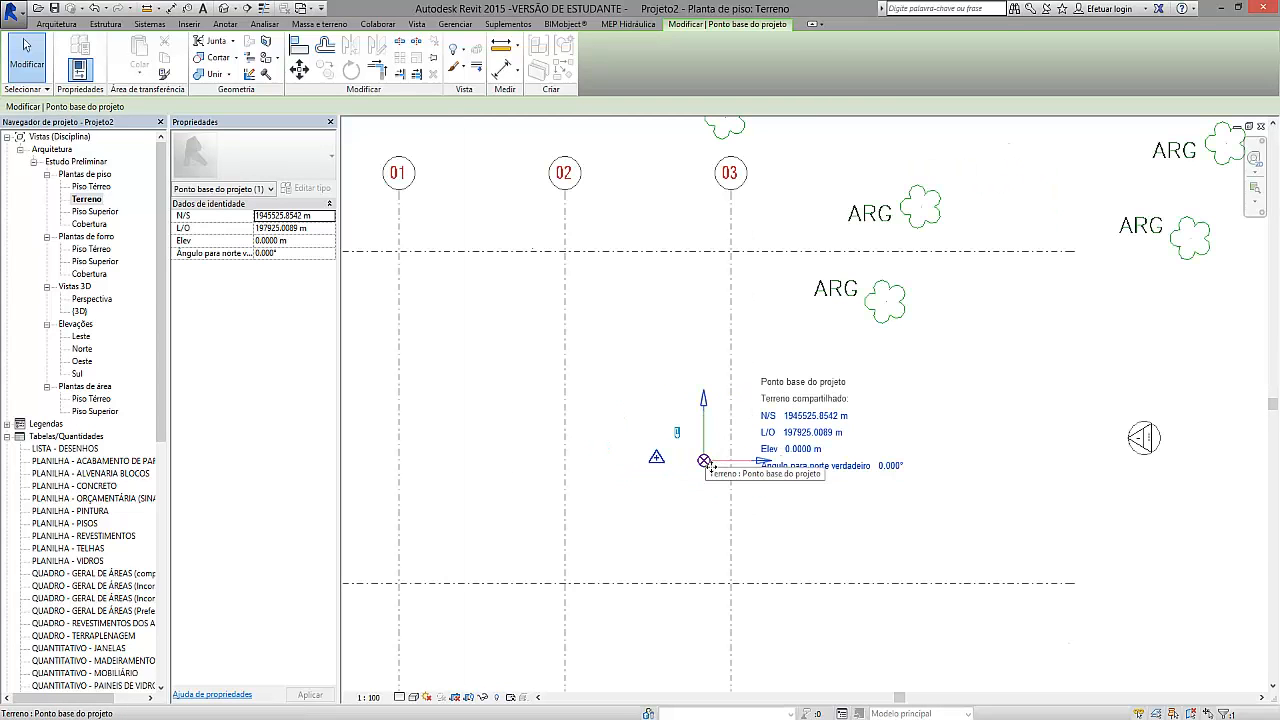
- Select the survey point to compare its elevation and shared coordinates with those of the project base point
{"action": "scroll", "coordinate": [705, 462], "scroll_direction": "down", "scroll_amount": 2}
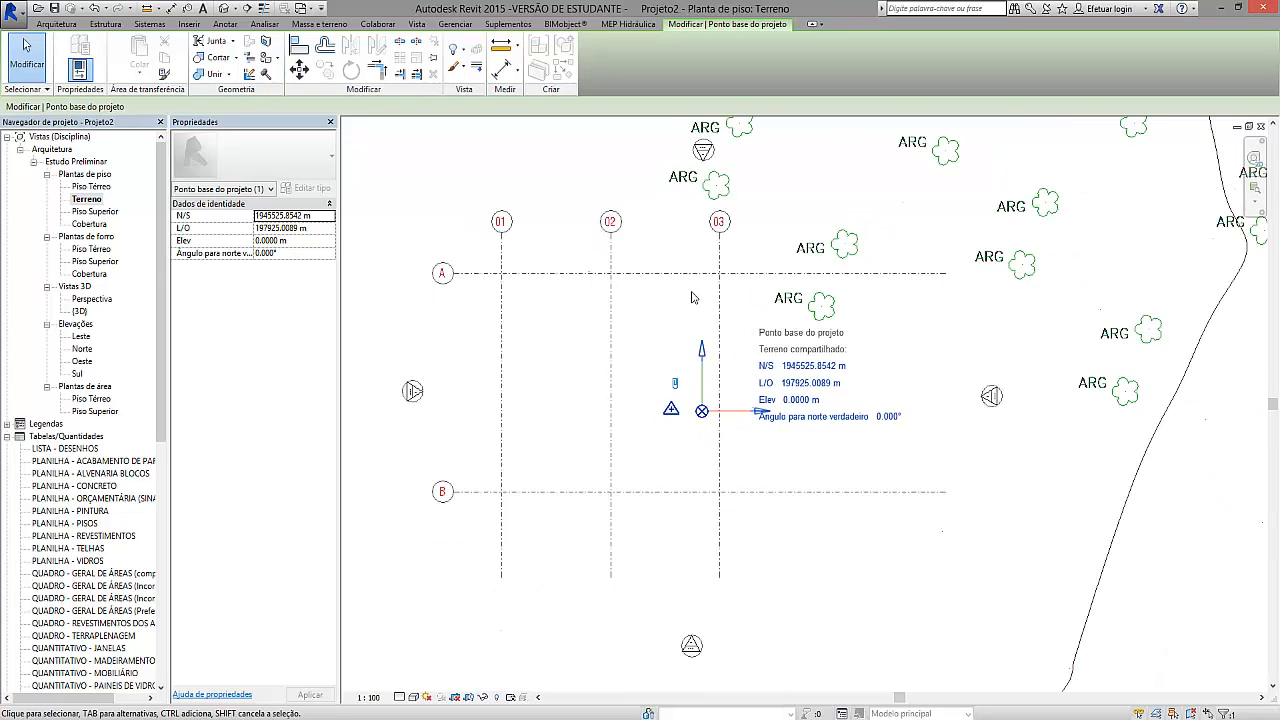
{"action": "scroll", "coordinate": [732, 500], "scroll_direction": "up", "scroll_amount": 1}
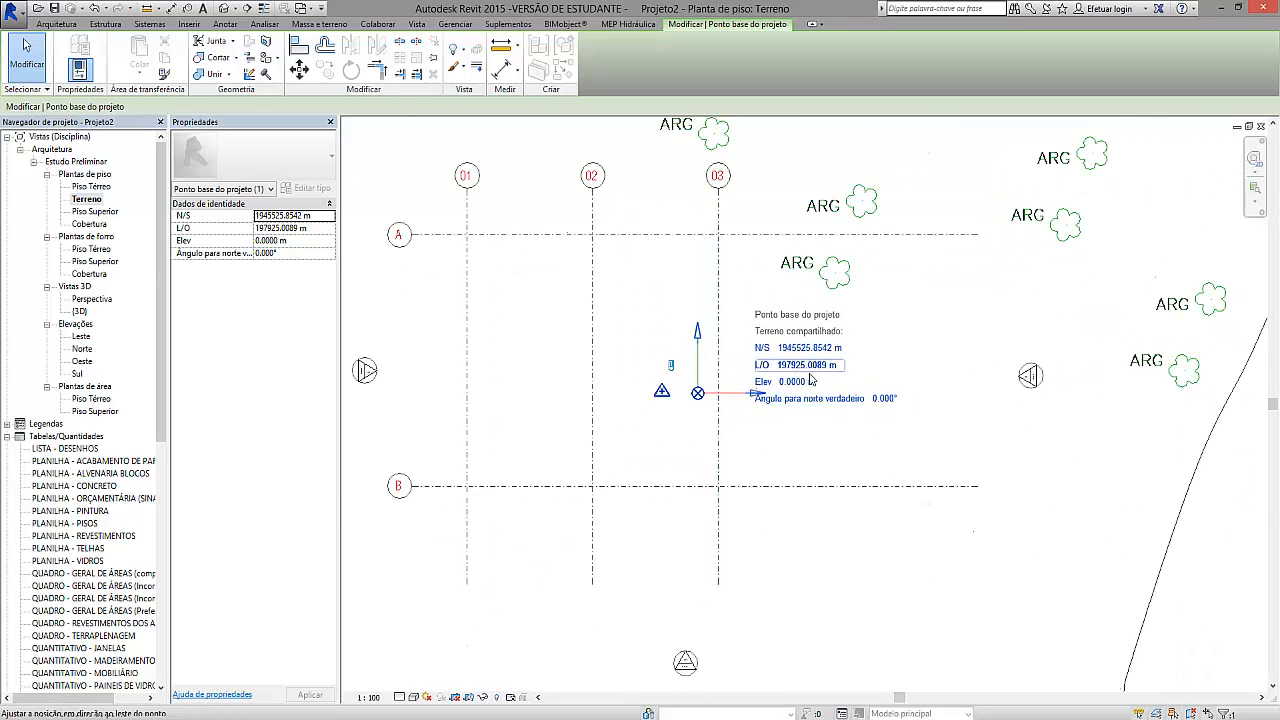
{"action": "scroll", "coordinate": [812, 380], "scroll_direction": "up", "scroll_amount": 2}
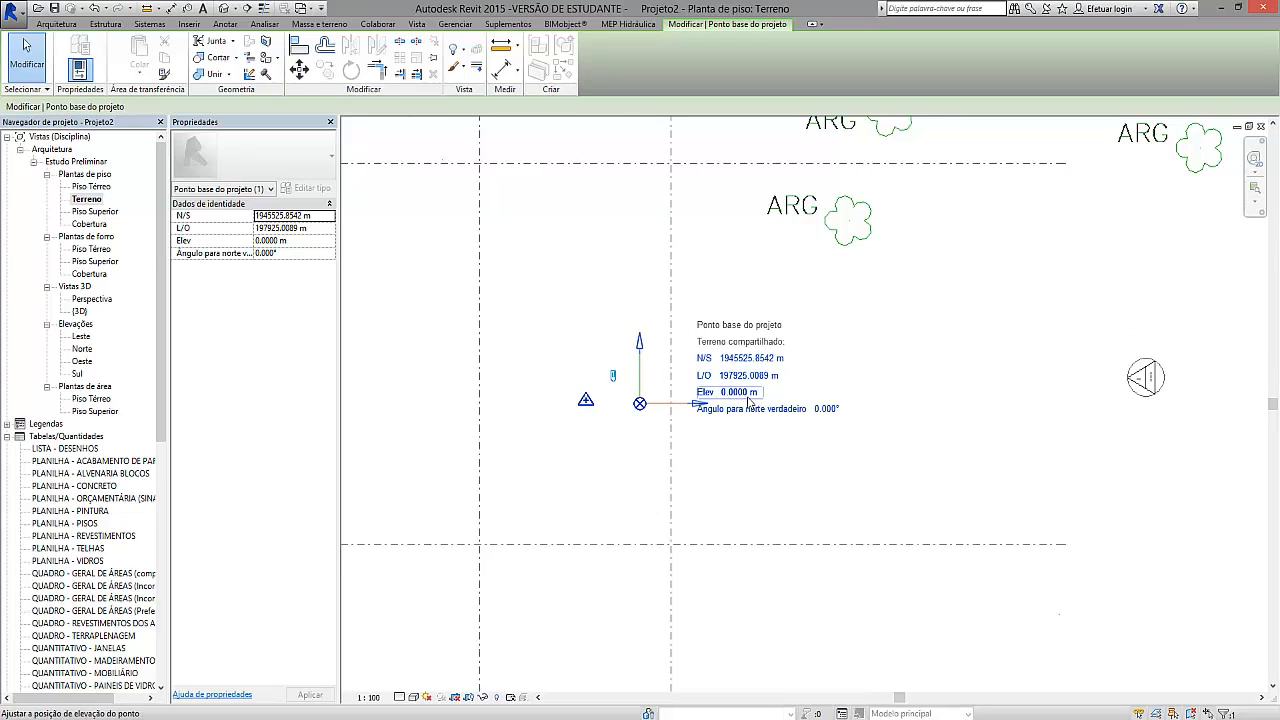
{"action": "scroll", "coordinate": [708, 303], "scroll_direction": "down", "scroll_amount": 1}
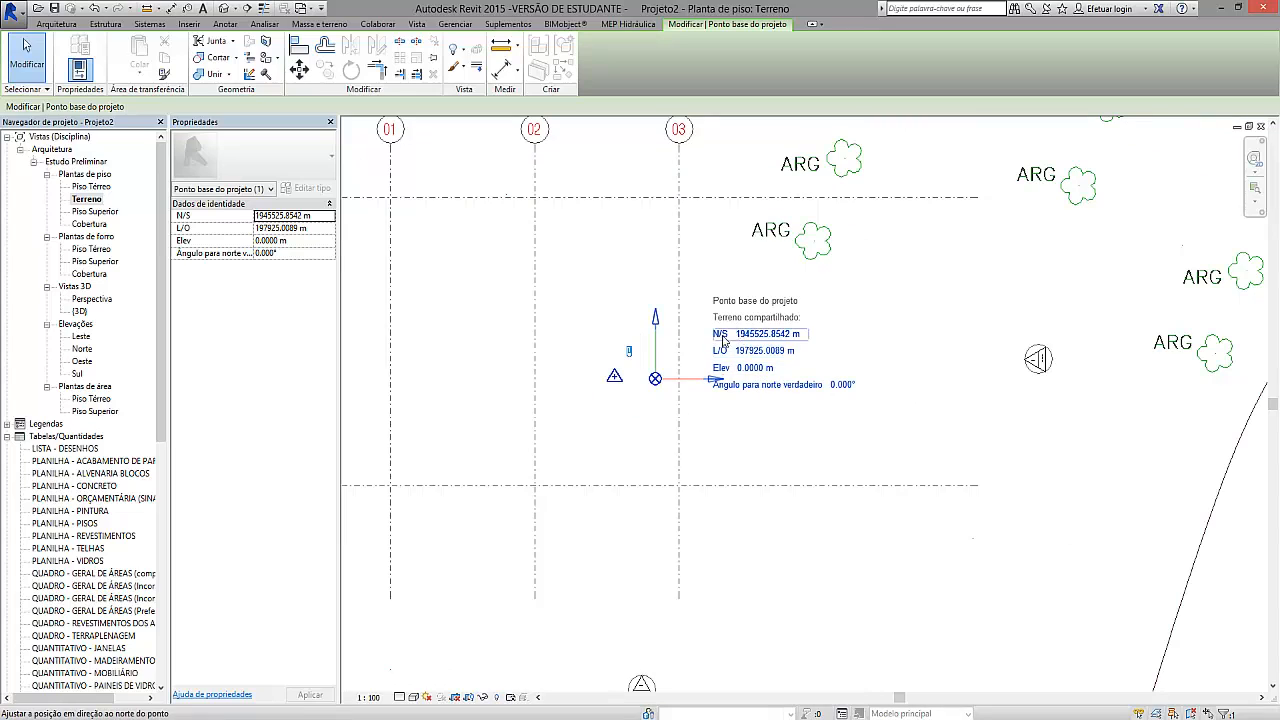
{"action": "scroll", "coordinate": [610, 392], "scroll_direction": "up", "scroll_amount": 2}
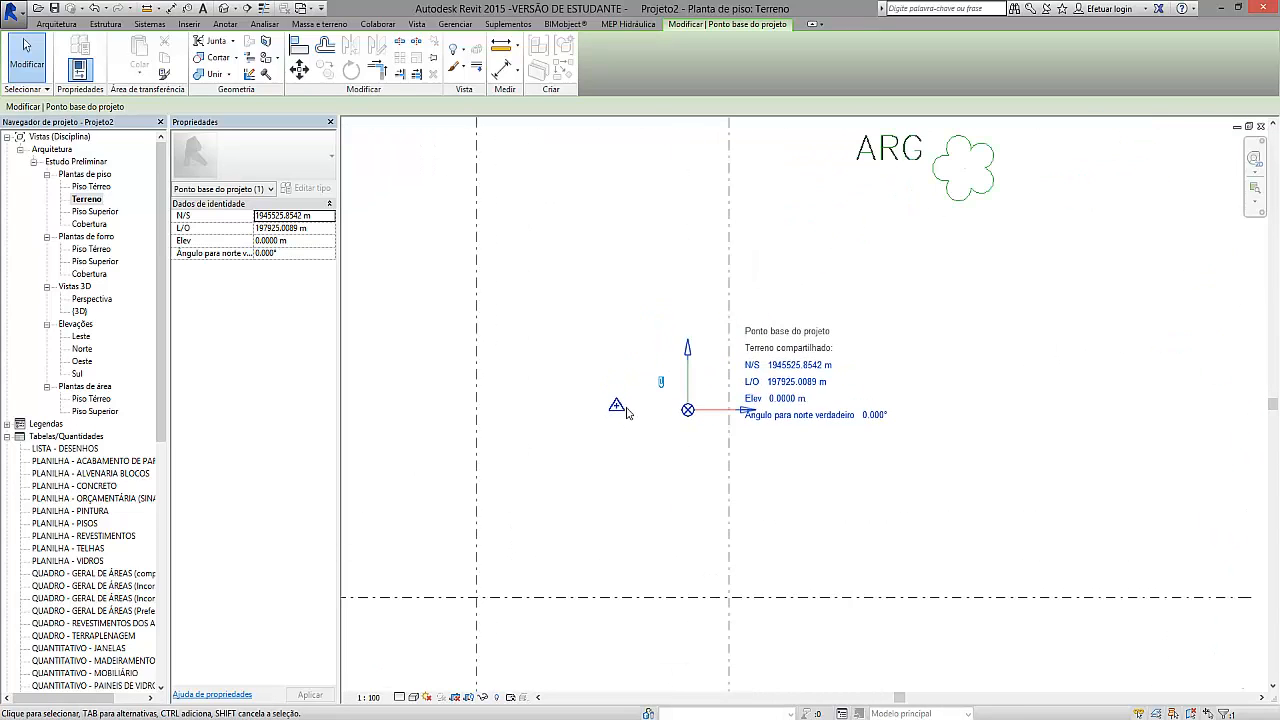
{"action": "left_click", "coordinate": [616, 407]}
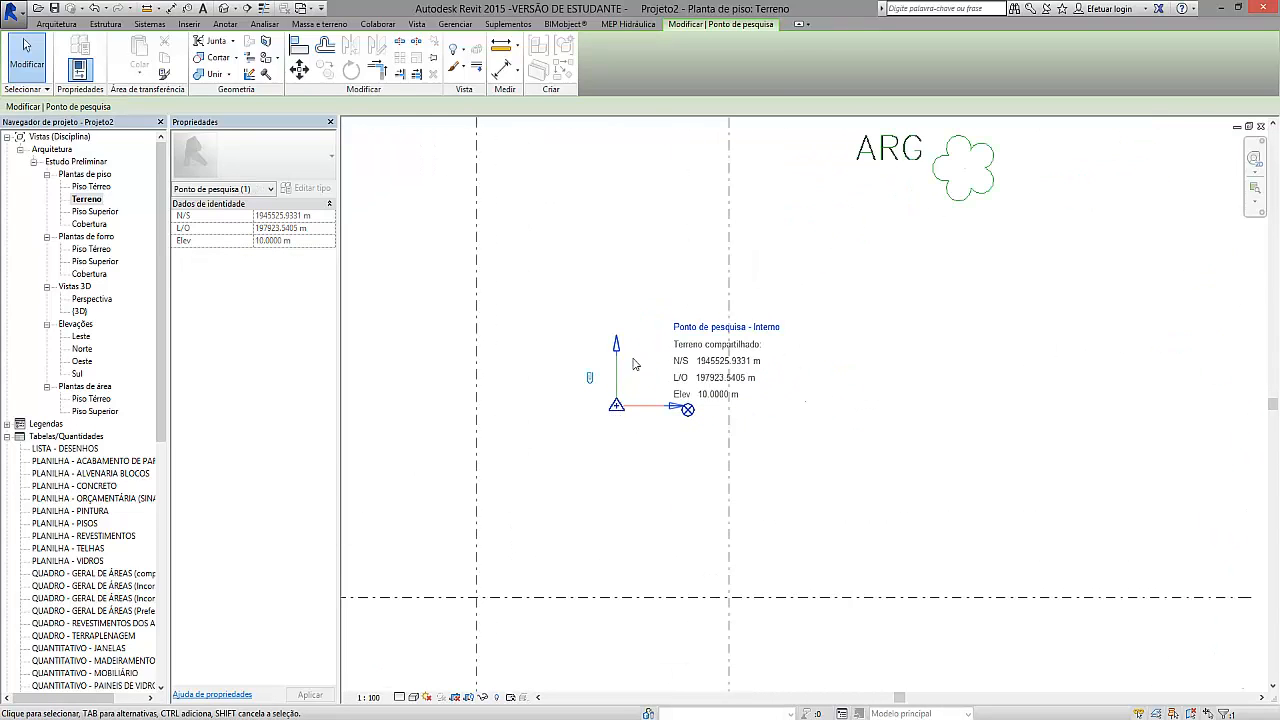
{"action": "scroll", "coordinate": [632, 390], "scroll_direction": "down", "scroll_amount": 2}
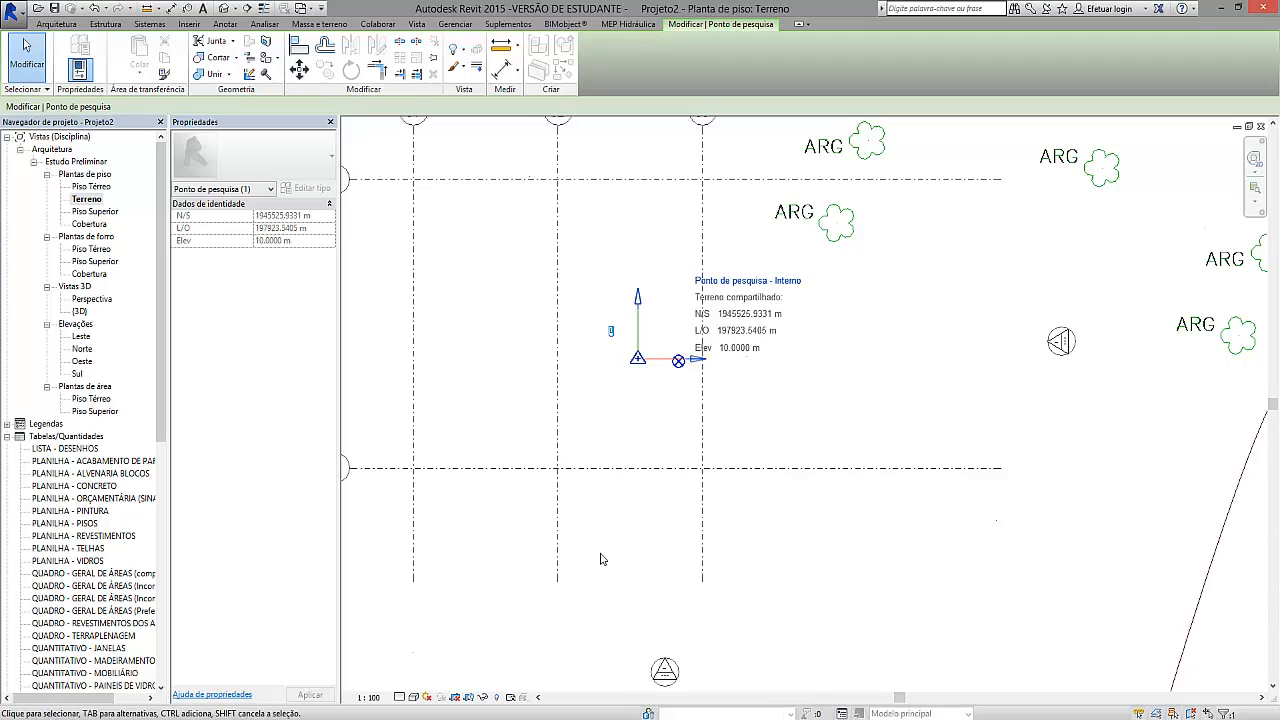
- Switch to UFSC REF.dwg in AutoCAD and select the CURVA_MESTRA contour line to examine its course across the site
{"action": "key", "text": "alt+Tab"}
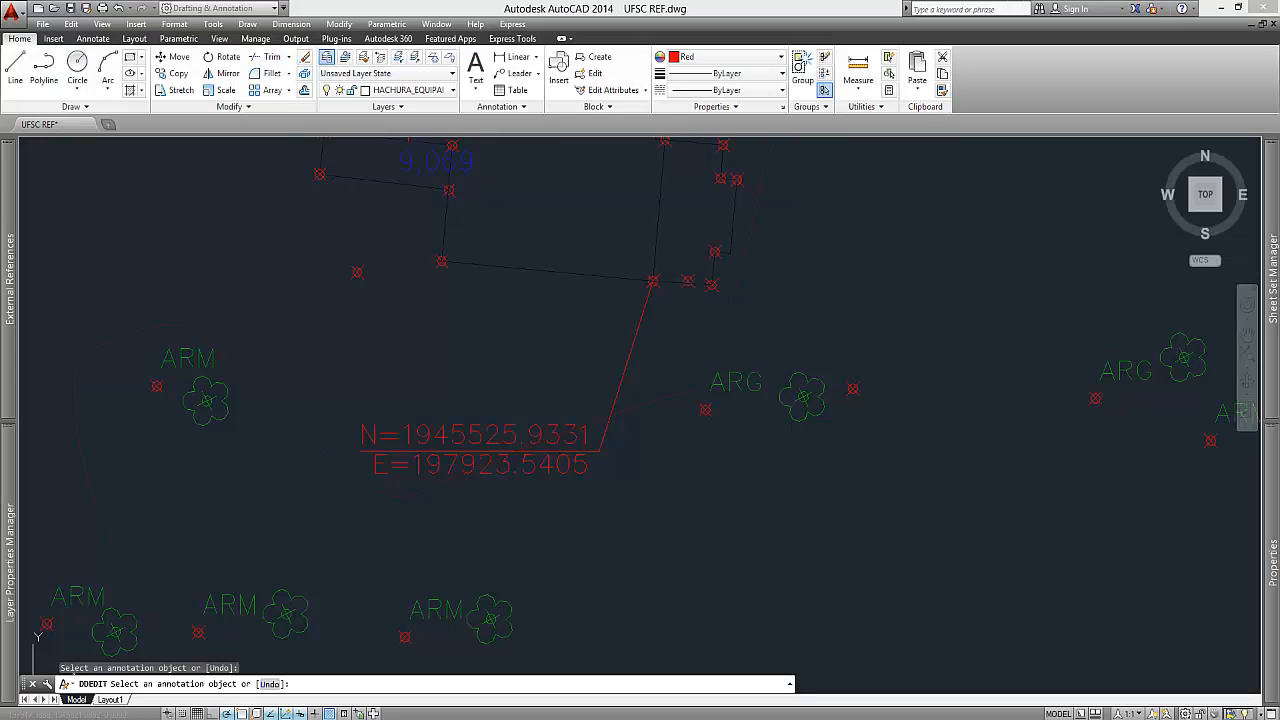
{"action": "scroll", "coordinate": [589, 285], "scroll_direction": "down", "scroll_amount": 6}
{"action": "scroll", "coordinate": [560, 392], "scroll_direction": "up", "scroll_amount": 3}
{"action": "scroll", "coordinate": [712, 360], "scroll_direction": "up", "scroll_amount": 5}
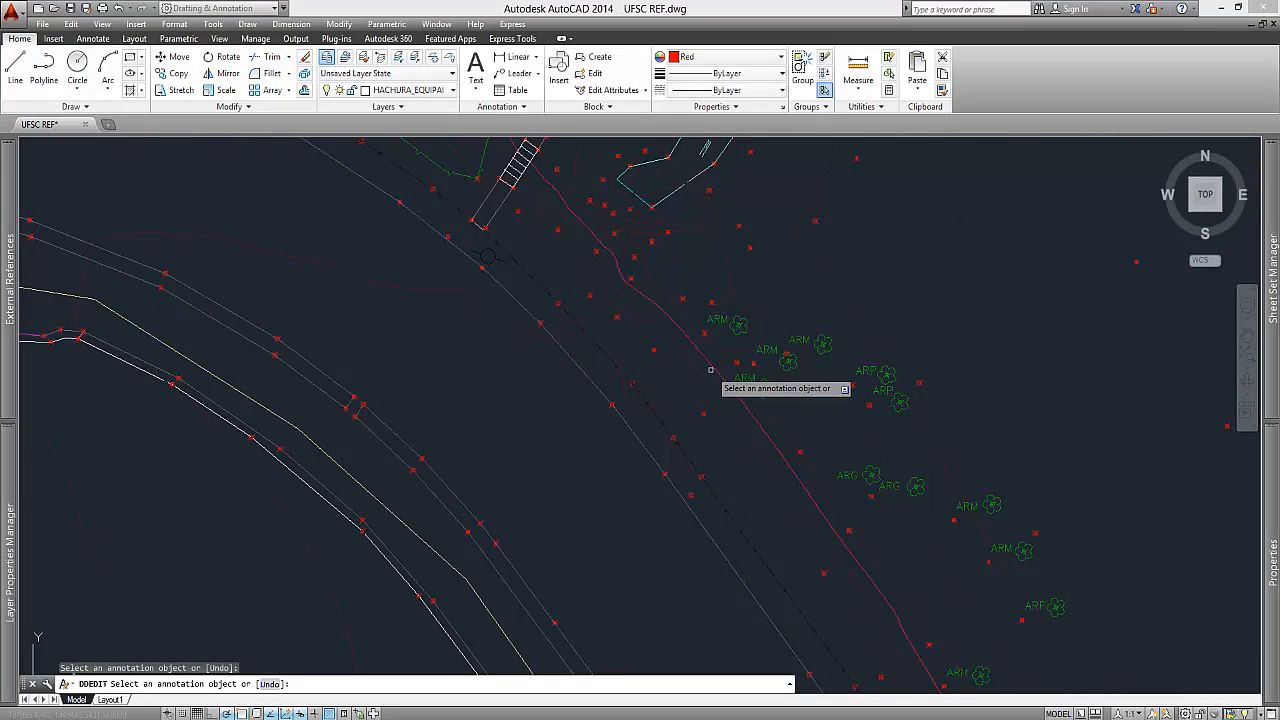
{"action": "key", "text": "Escape"}
{"action": "left_click", "coordinate": [708, 357]}
{"action": "scroll", "coordinate": [698, 341], "scroll_direction": "down", "scroll_amount": 4}
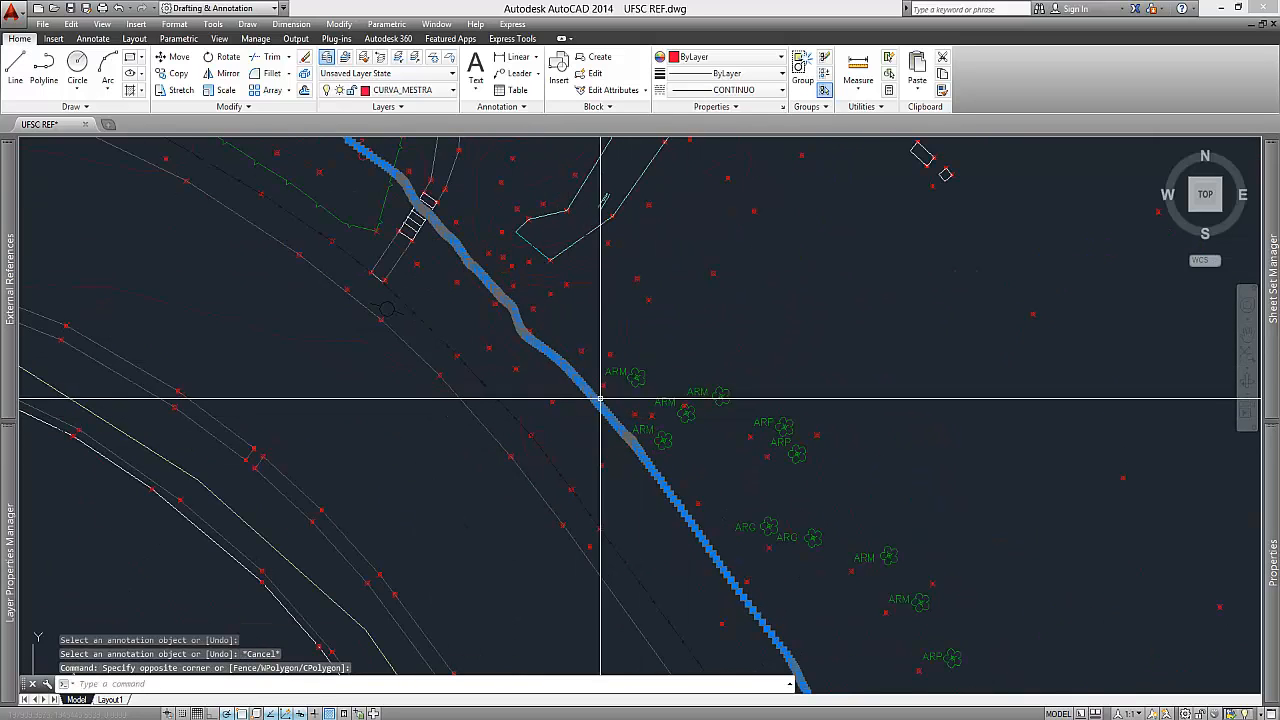
{"action": "scroll", "coordinate": [605, 437], "scroll_direction": "down", "scroll_amount": 2}
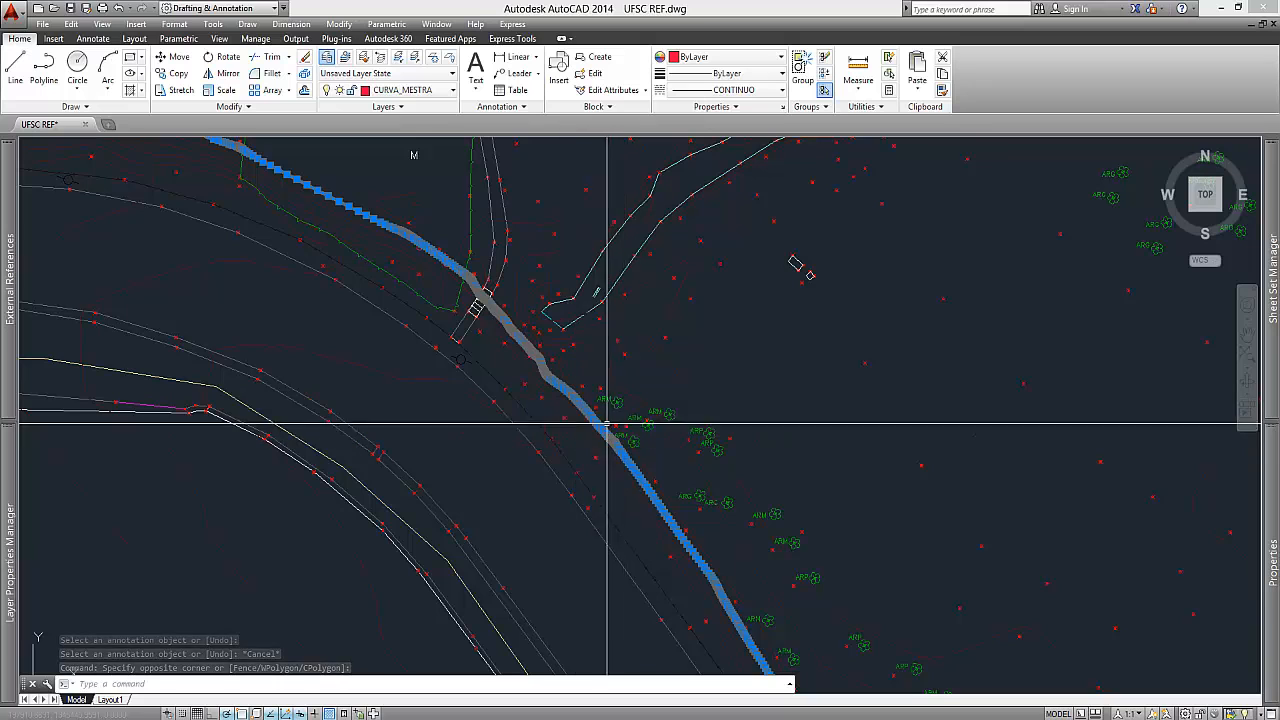
{"action": "scroll", "coordinate": [629, 423], "scroll_direction": "down", "scroll_amount": 3}
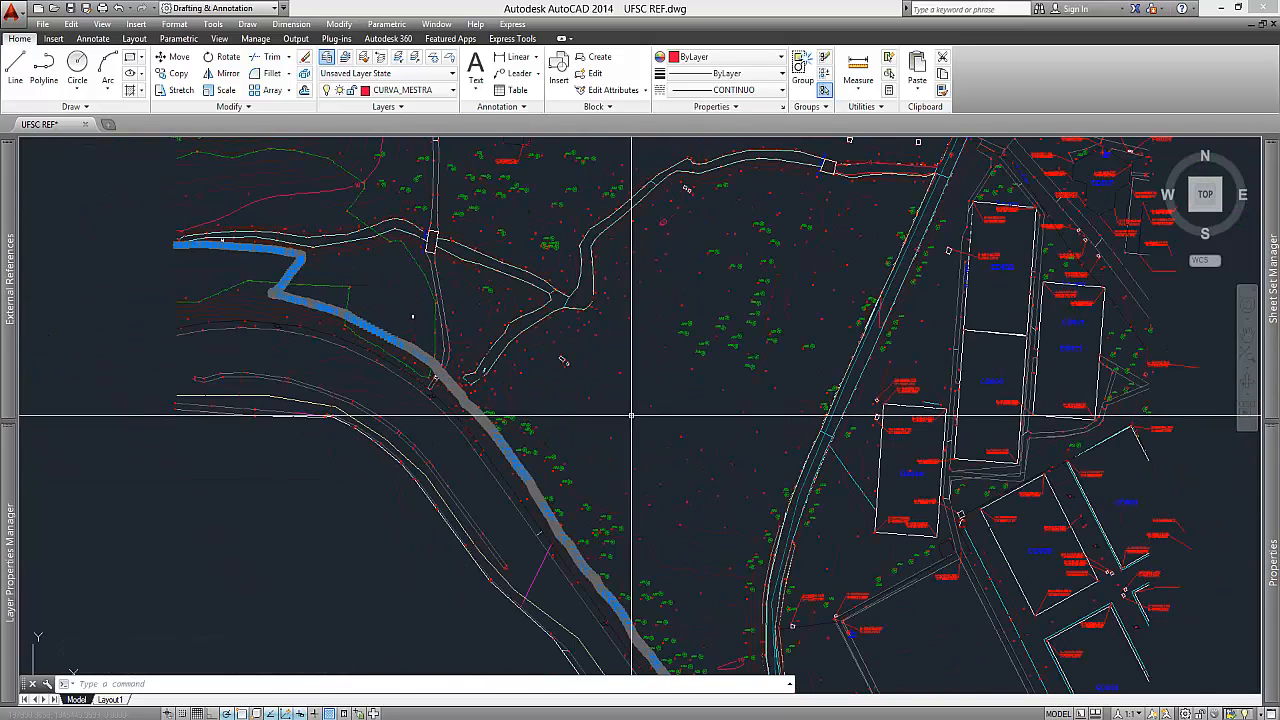
{"action": "key", "text": "Escape"}
- Select the nearby CURVA_AUXILIAR contour beside the trees and check its elevation in the object's properties
{"action": "scroll", "coordinate": [497, 352], "scroll_direction": "up", "scroll_amount": 3}
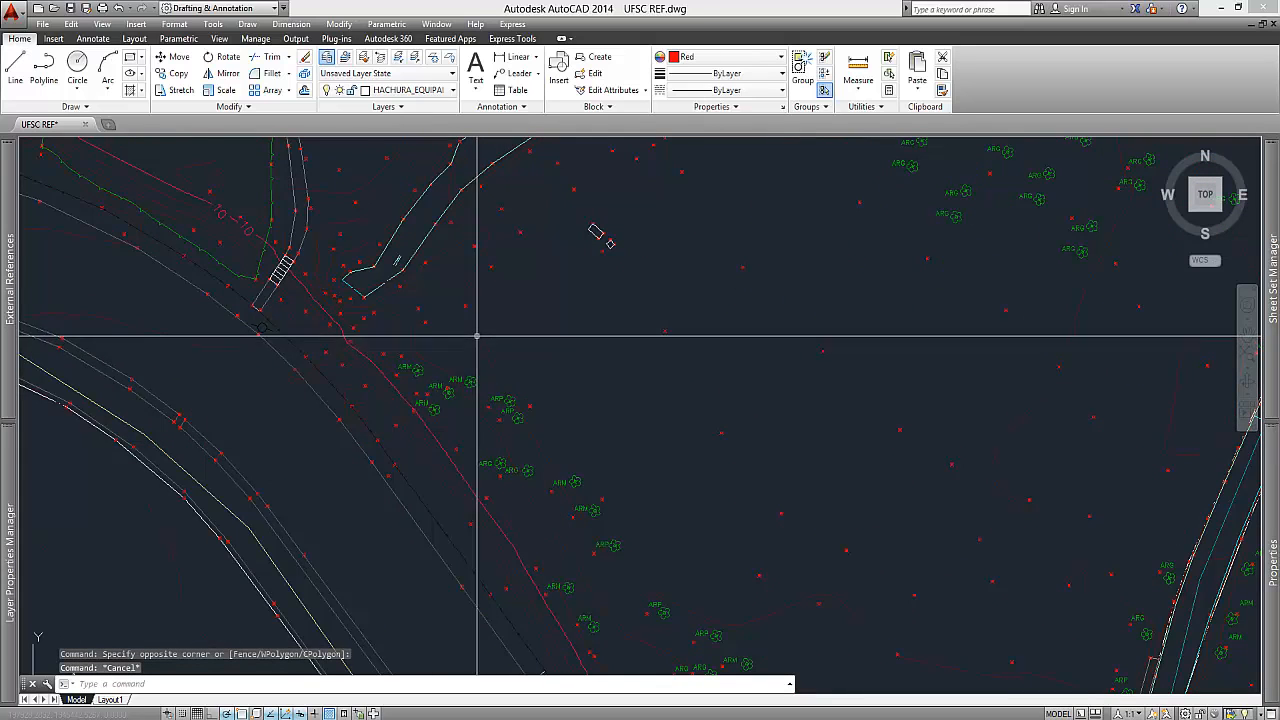
{"action": "scroll", "coordinate": [490, 345], "scroll_direction": "up", "scroll_amount": 2}
{"action": "left_click", "coordinate": [458, 362]}
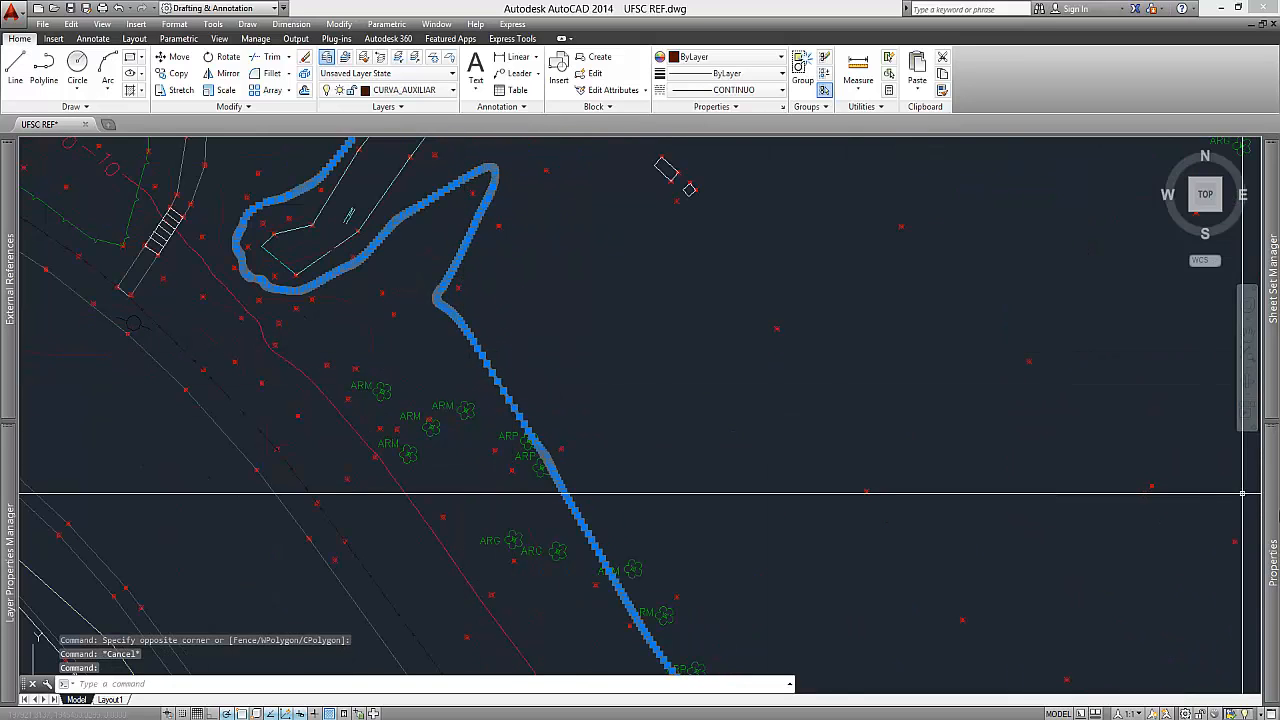
{"action": "mouse_move", "coordinate": [1274, 519]}
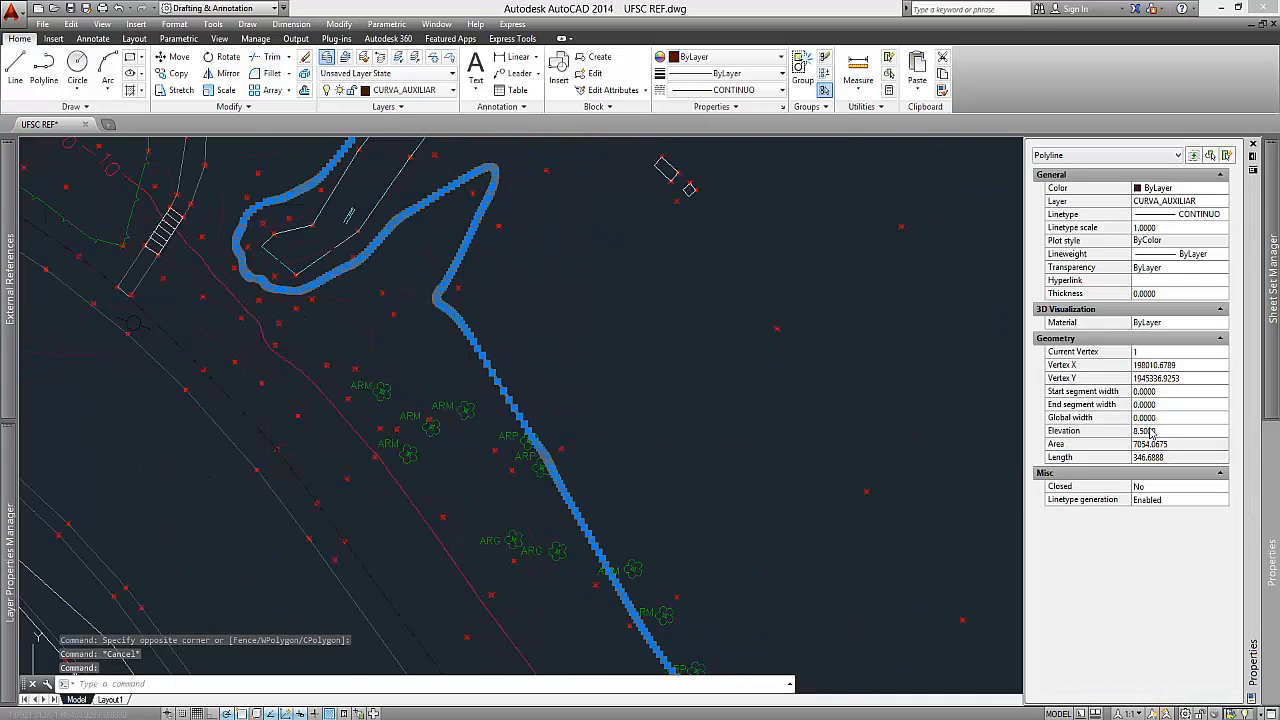
{"action": "scroll", "coordinate": [508, 423], "scroll_direction": "down", "scroll_amount": 4}
{"action": "key", "text": "Escape"}
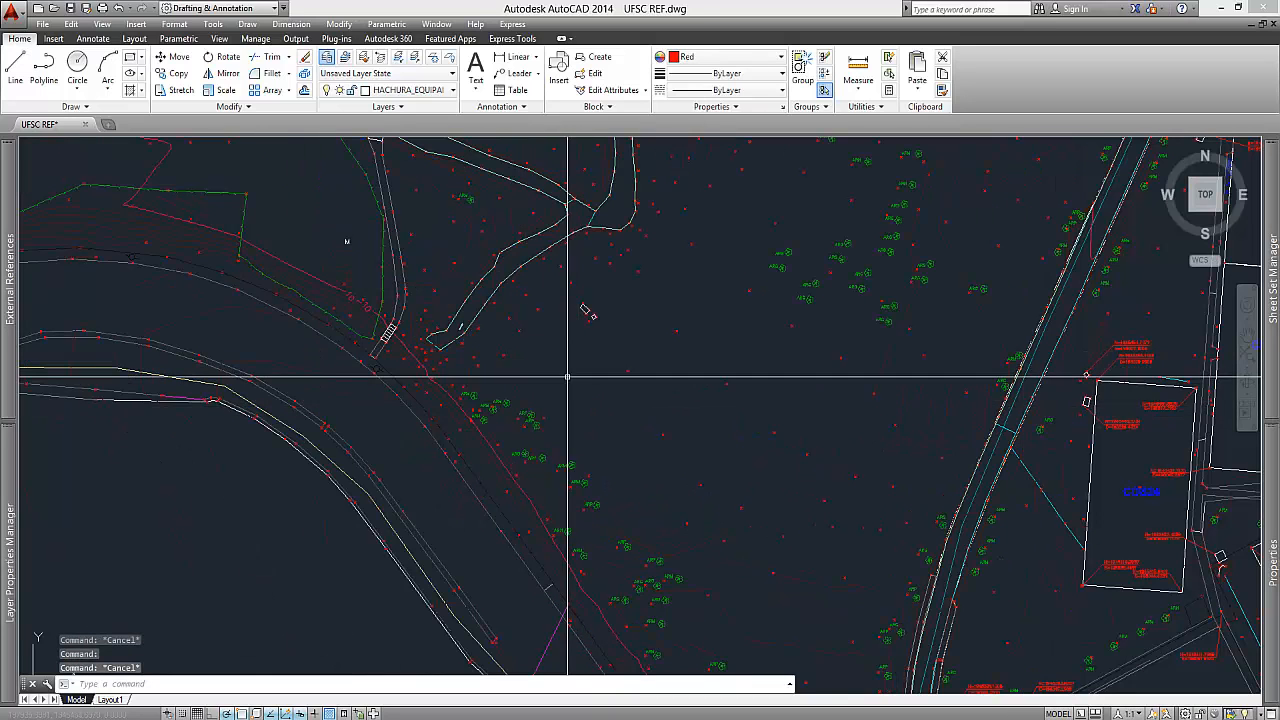
- Switch back to Revit and set the project base point's elevation to 8.5 m
{"action": "mouse_move", "coordinate": [360, 719]}
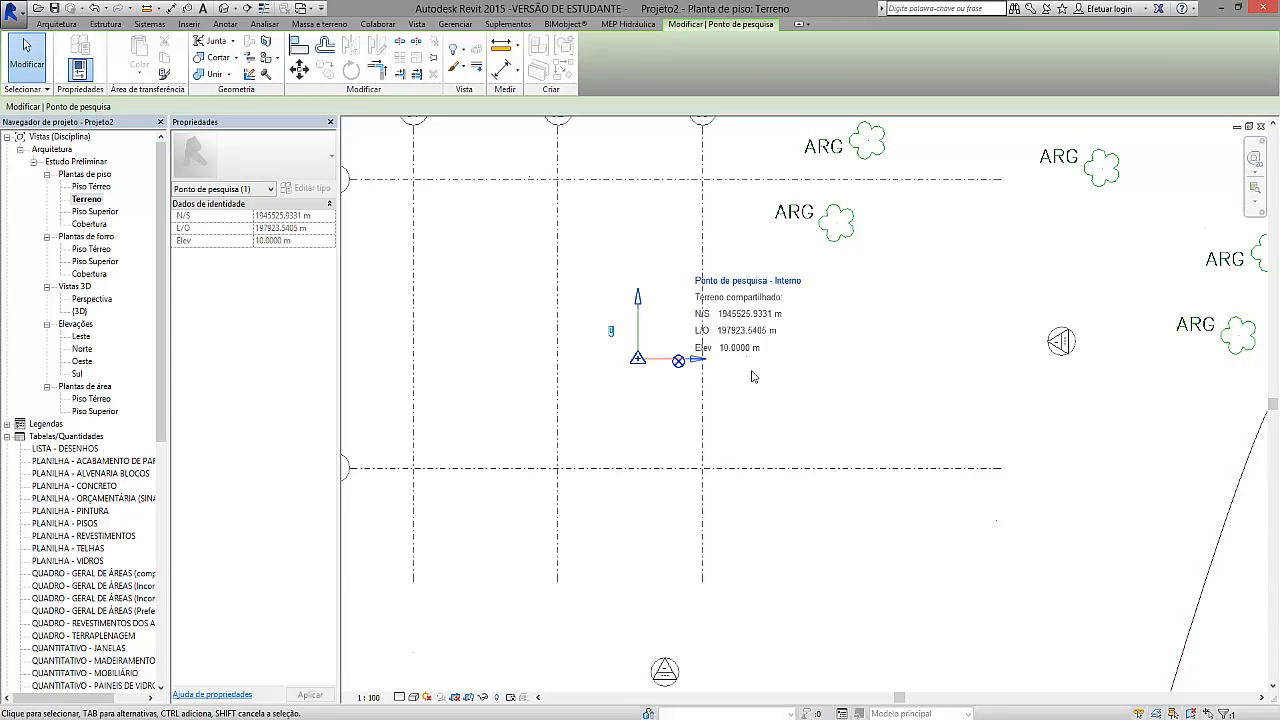
{"action": "scroll", "coordinate": [700, 350], "scroll_direction": "up", "scroll_amount": 2}
{"action": "left_click", "coordinate": [675, 400]}
{"action": "scroll", "coordinate": [642, 397], "scroll_direction": "up", "scroll_amount": 2}
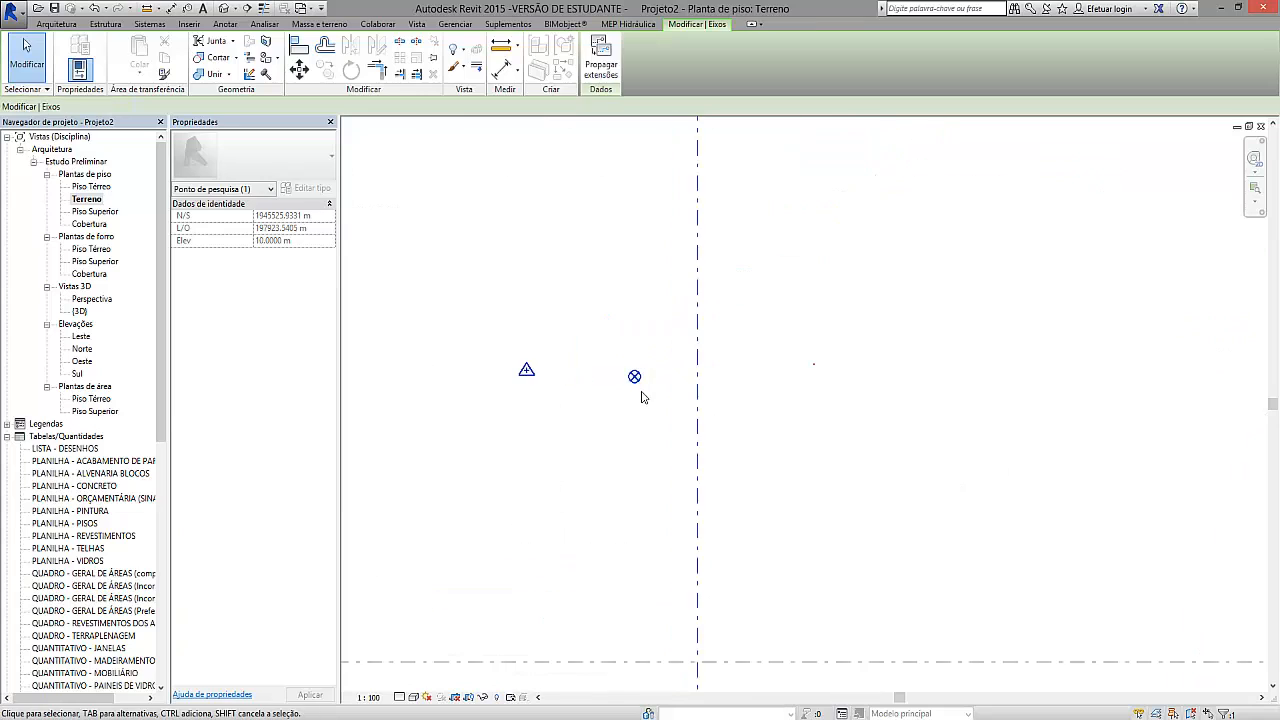
{"action": "left_click", "coordinate": [642, 397]}
{"action": "scroll", "coordinate": [637, 390], "scroll_direction": "up", "scroll_amount": 1}
{"action": "left_click", "coordinate": [635, 378]}
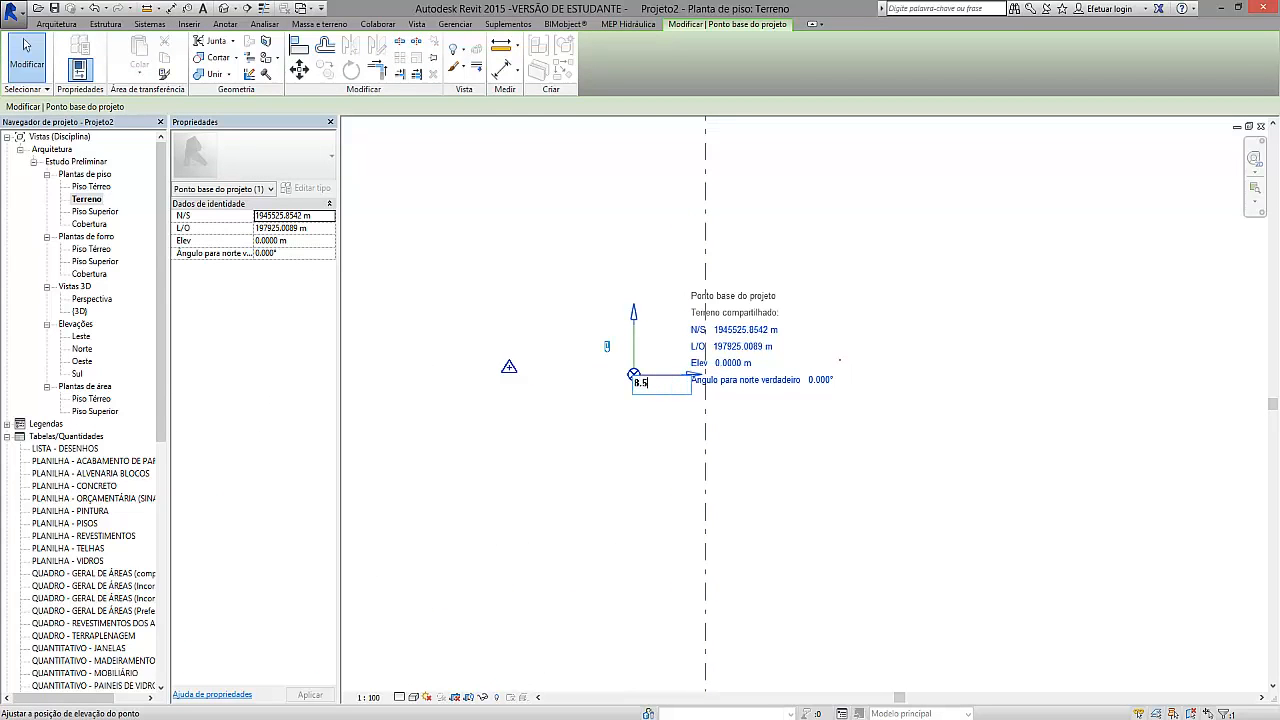
{"action": "key", "text": "Return"}
{"action": "left_click", "coordinate": [651, 468]}
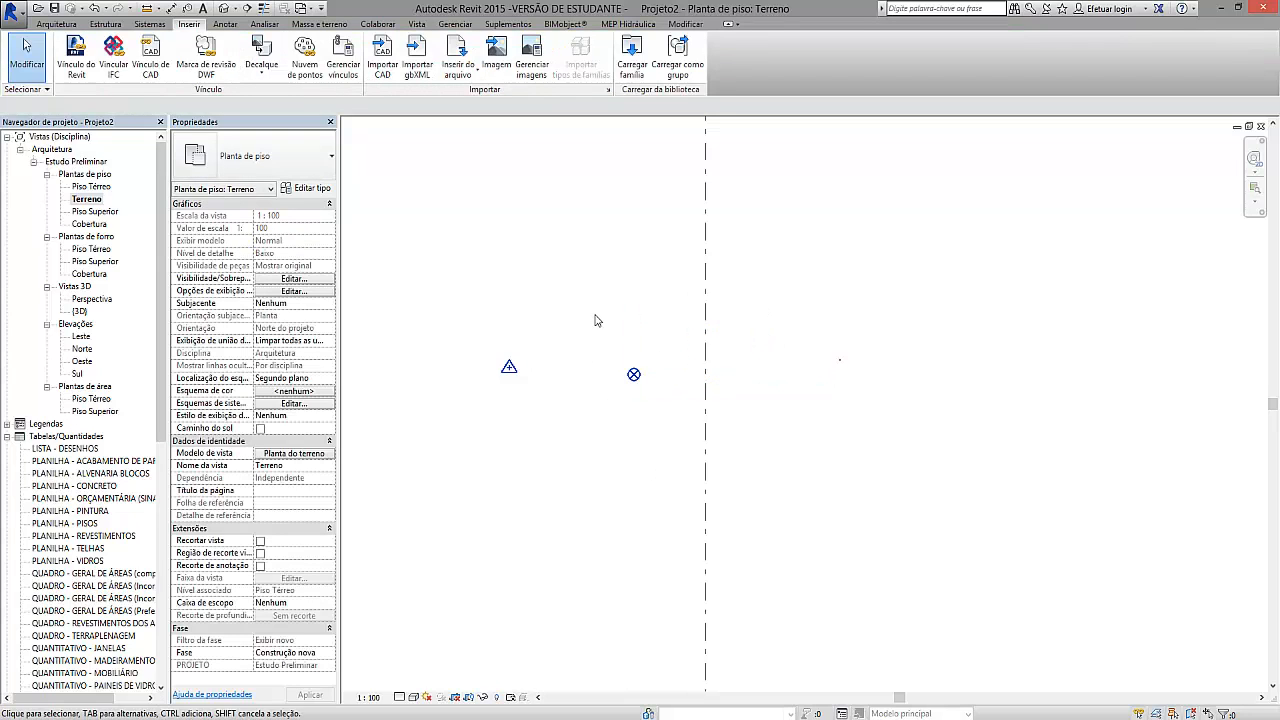
- Reselect the project base point to check its elevation and shared coordinates
{"action": "left_click", "coordinate": [537, 348]}
{"action": "left_click", "coordinate": [577, 263]}
{"action": "scroll", "coordinate": [600, 300], "scroll_direction": "up", "scroll_amount": 1}
{"action": "scroll", "coordinate": [628, 345], "scroll_direction": "down", "scroll_amount": 7}
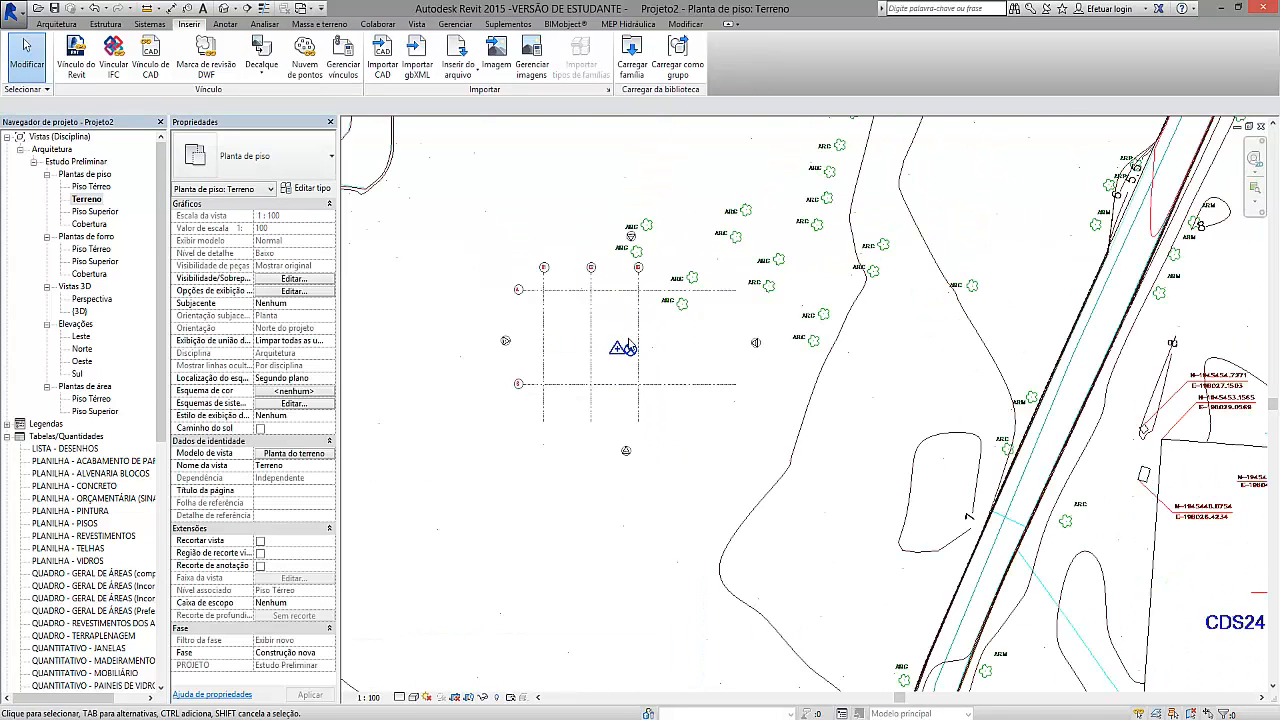
{"action": "left_click", "coordinate": [632, 346]}
{"action": "left_click", "coordinate": [630, 351]}
{"action": "scroll", "coordinate": [574, 316], "scroll_direction": "up", "scroll_amount": 1}
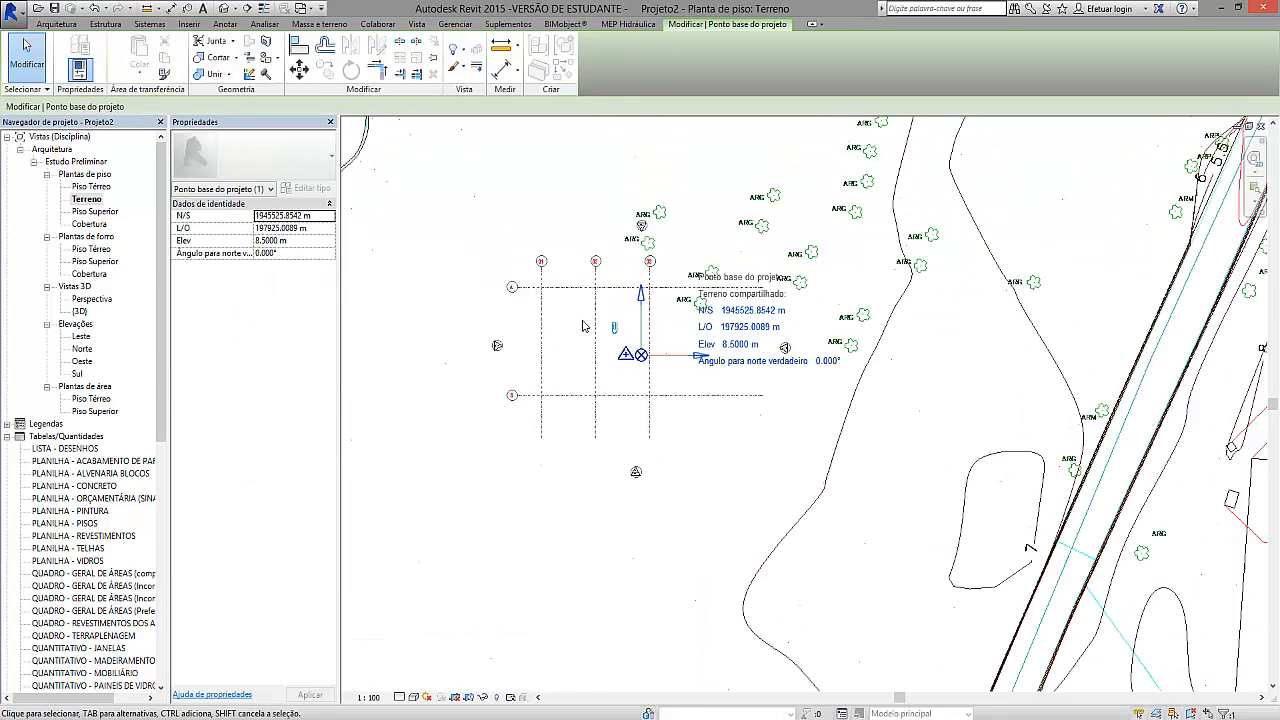
- Move the clipped project base point southeast with the model, to about N/S 1945495.84 m and L/O 197936.82 m
{"action": "scroll", "coordinate": [696, 440], "scroll_direction": "down", "scroll_amount": 5}
{"action": "scroll", "coordinate": [667, 302], "scroll_direction": "down", "scroll_amount": 1}
{"action": "scroll", "coordinate": [634, 345], "scroll_direction": "up", "scroll_amount": 3}
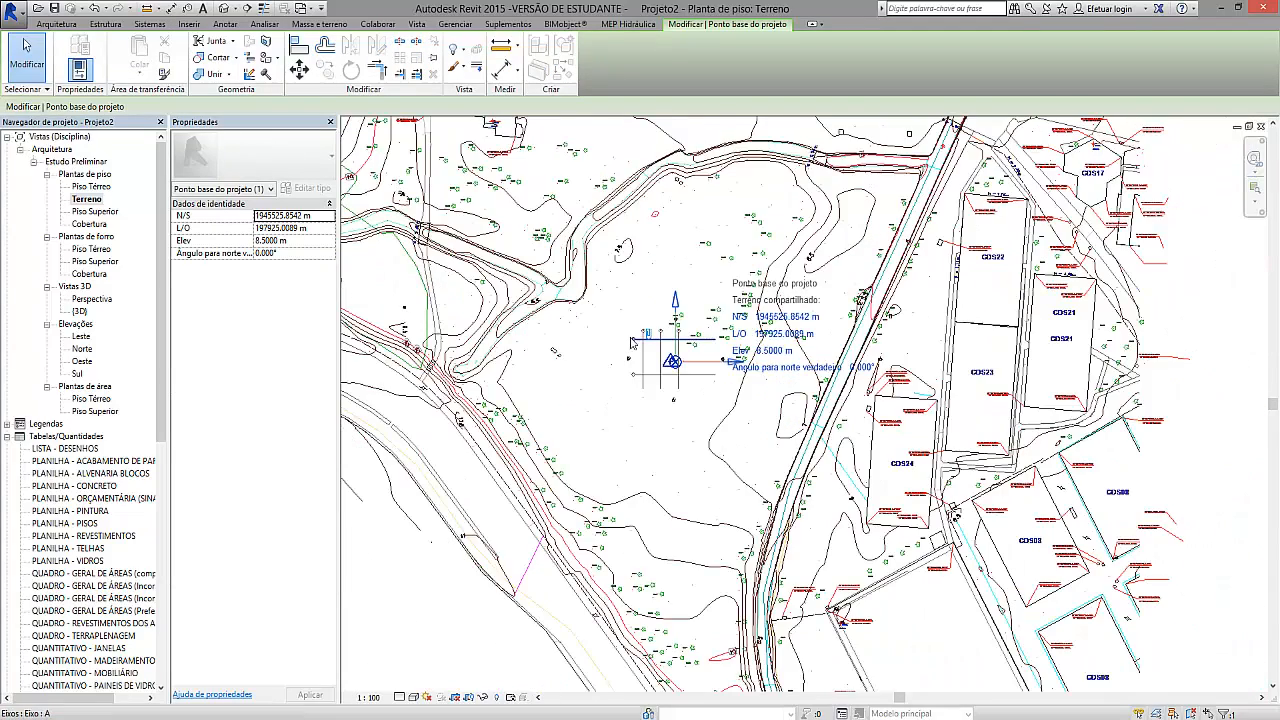
{"action": "scroll", "coordinate": [682, 363], "scroll_direction": "up", "scroll_amount": 1}
{"action": "scroll", "coordinate": [700, 312], "scroll_direction": "down", "scroll_amount": 3}
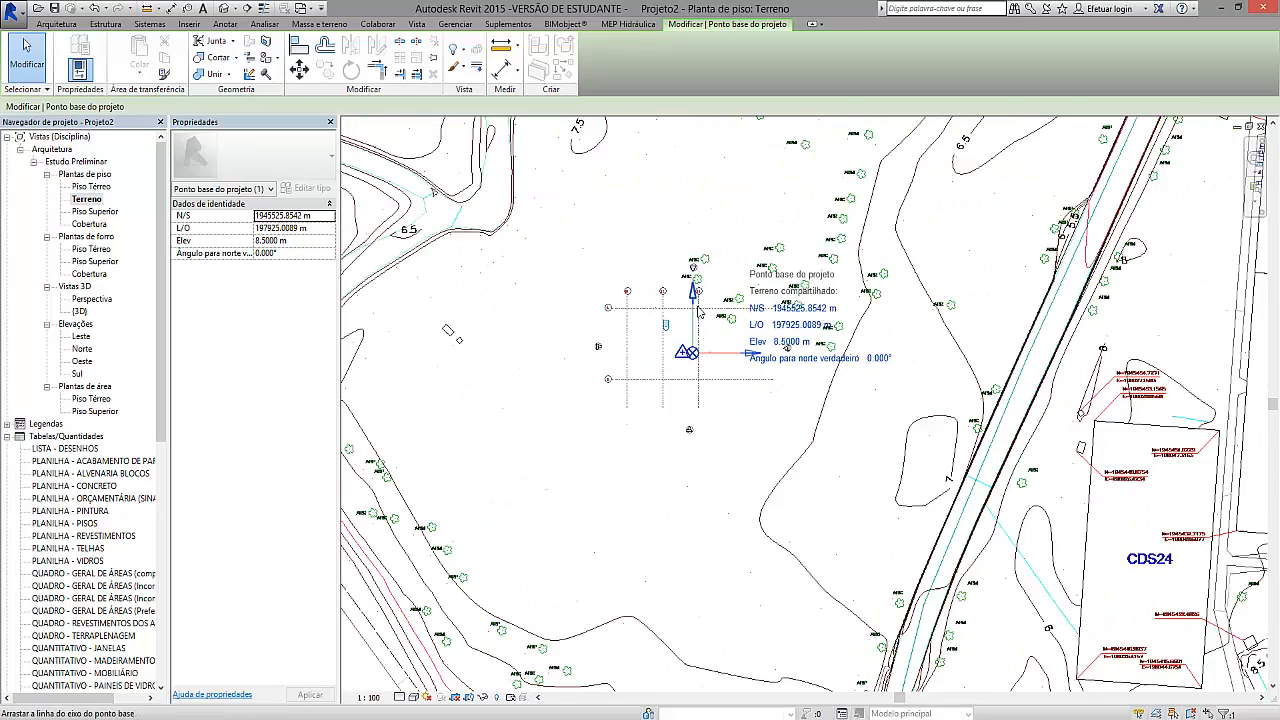
{"action": "scroll", "coordinate": [698, 347], "scroll_direction": "up", "scroll_amount": 4}
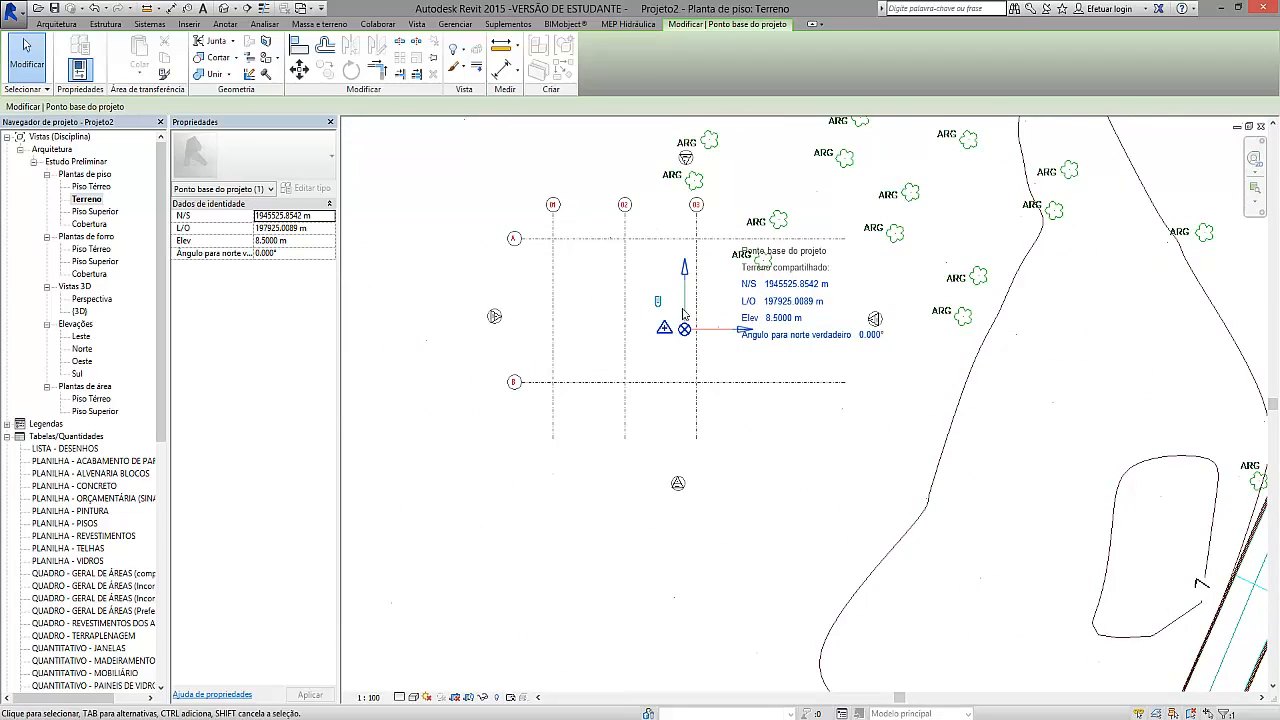
{"action": "scroll", "coordinate": [655, 335], "scroll_direction": "down", "scroll_amount": 1}
{"action": "left_click_drag", "start_coordinate": [684, 324], "coordinate": [766, 597]}
{"action": "scroll", "coordinate": [588, 60], "scroll_direction": "down", "scroll_amount": 1}
{"action": "scroll", "coordinate": [652, 116], "scroll_direction": "down", "scroll_amount": 1}
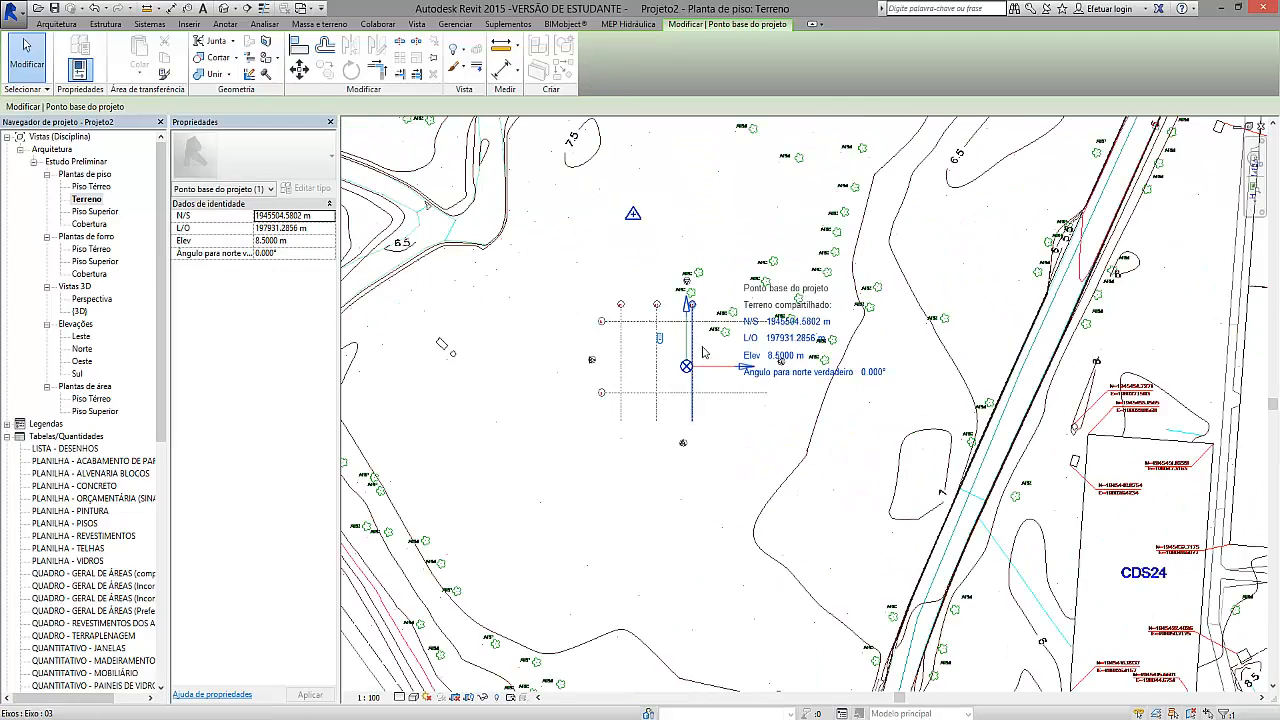
{"action": "left_click_drag", "start_coordinate": [689, 367], "coordinate": [724, 428]}
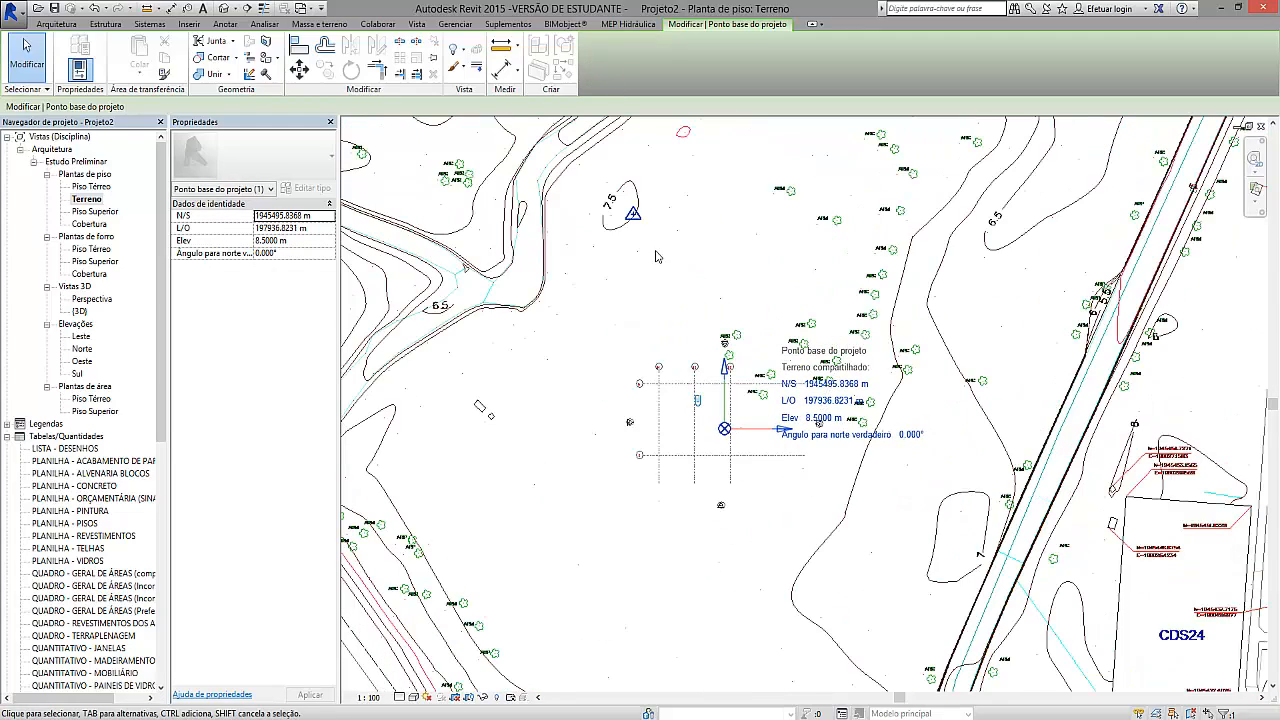
- Shift the project base point further southeast, to about N/S 1945463.74 m and L/O 197971.13 m, bringing the MUTO2 building corner near the survey point
{"action": "scroll", "coordinate": [727, 355], "scroll_direction": "down", "scroll_amount": 2}
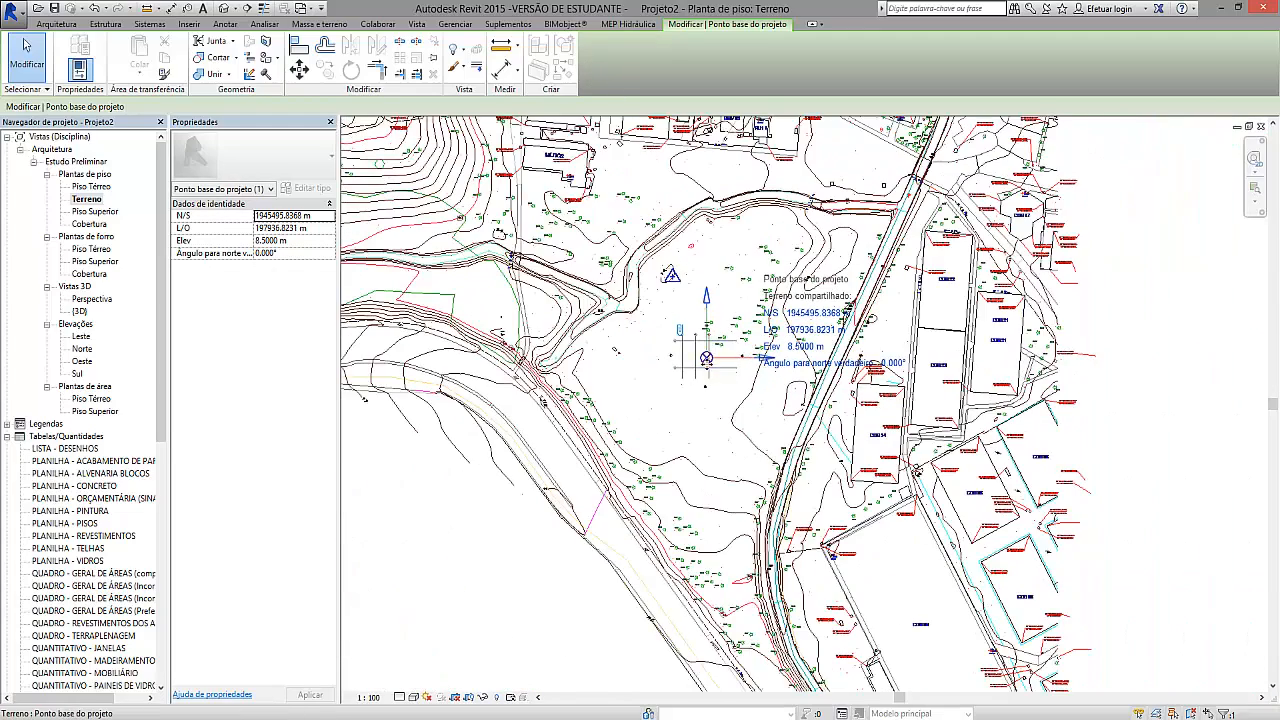
{"action": "left_click_drag", "start_coordinate": [716, 369], "coordinate": [759, 405]}
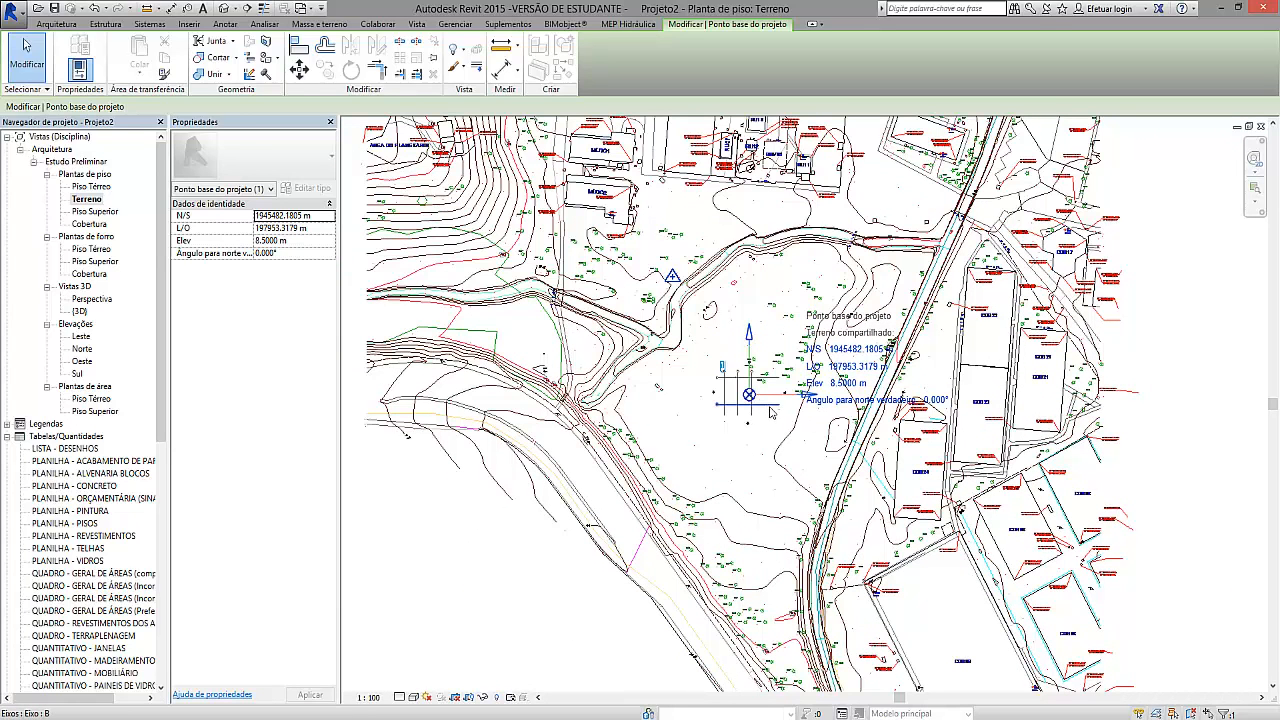
{"action": "mouse_move", "coordinate": [759, 408]}
{"action": "left_mouse_down"}
{"action": "mouse_move", "coordinate": [775, 448]}
{"action": "mouse_move", "coordinate": [819, 460]}
{"action": "left_mouse_up"}
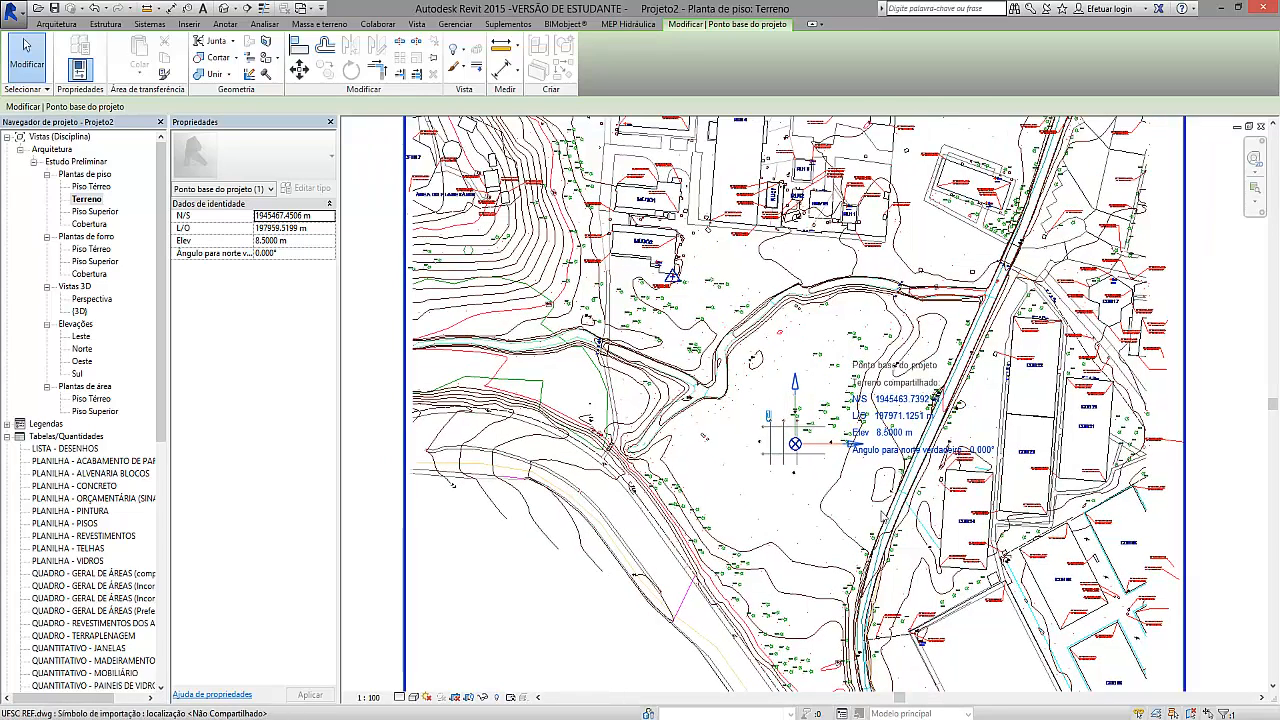
- Examine the survey point's position against the building corner marked N=1945525.9331, E=197923.5405, and against the project base point
{"action": "scroll", "coordinate": [663, 280], "scroll_direction": "up", "scroll_amount": 2}
{"action": "scroll", "coordinate": [670, 272], "scroll_direction": "up", "scroll_amount": 5}
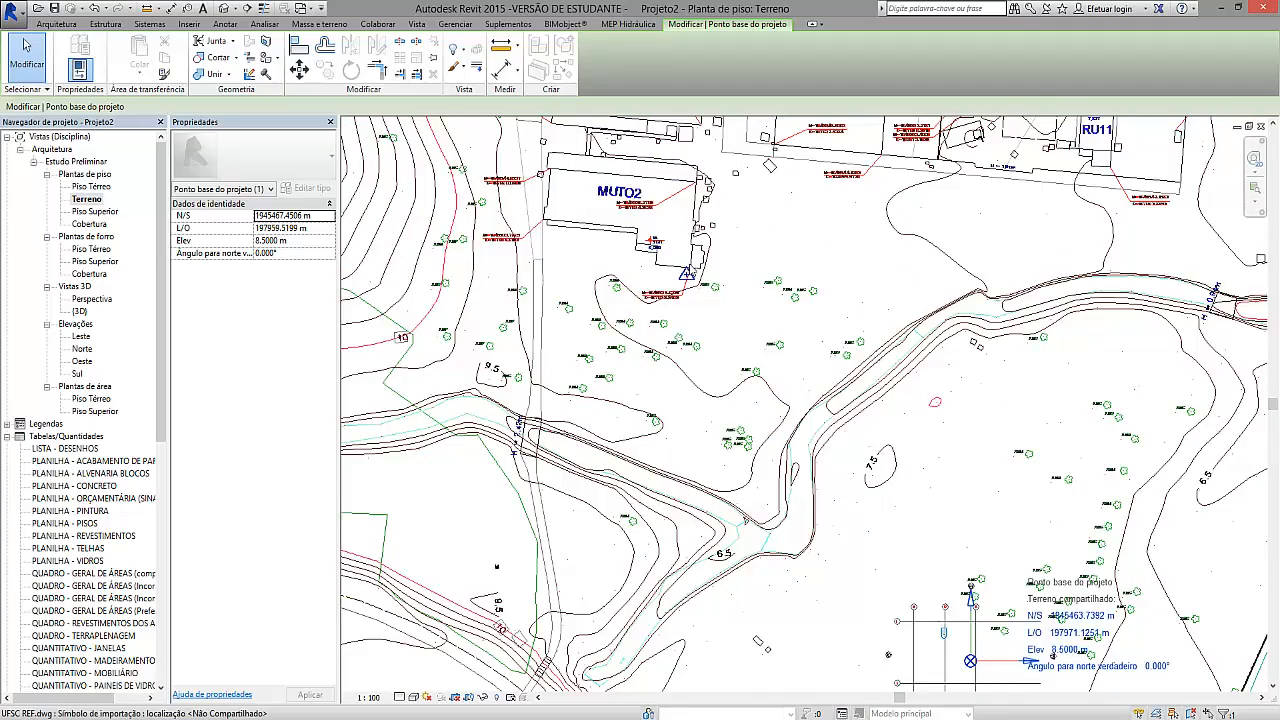
{"action": "scroll", "coordinate": [613, 333], "scroll_direction": "up", "scroll_amount": 2}
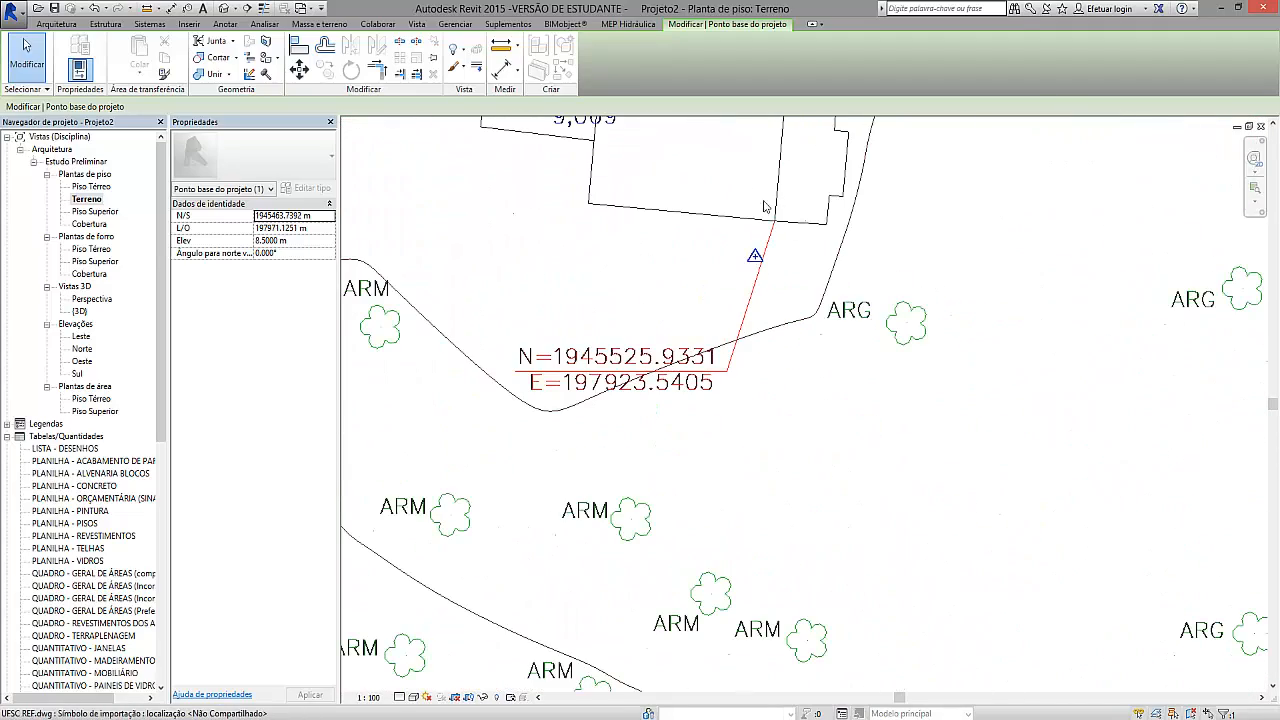
{"action": "scroll", "coordinate": [699, 204], "scroll_direction": "down", "scroll_amount": 5}
{"action": "scroll", "coordinate": [928, 512], "scroll_direction": "up", "scroll_amount": 4}
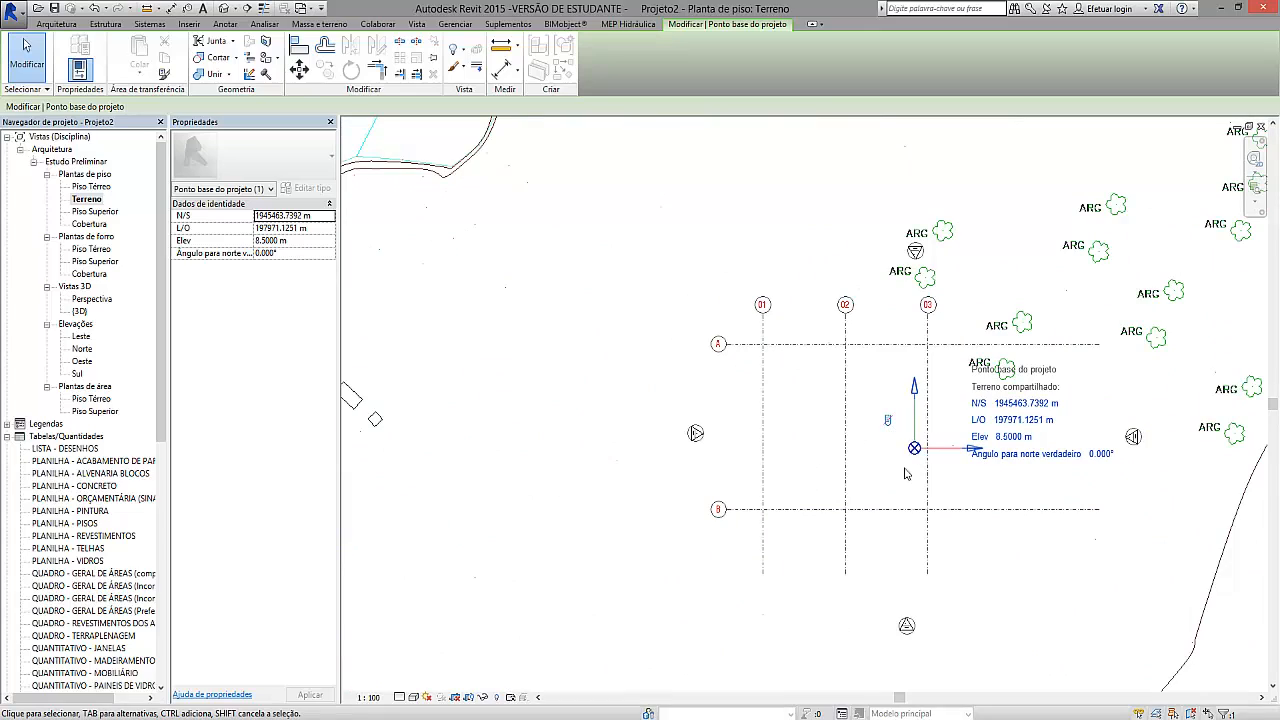
{"action": "scroll", "coordinate": [800, 423], "scroll_direction": "down", "scroll_amount": 4}
{"action": "scroll", "coordinate": [638, 188], "scroll_direction": "up", "scroll_amount": 2}
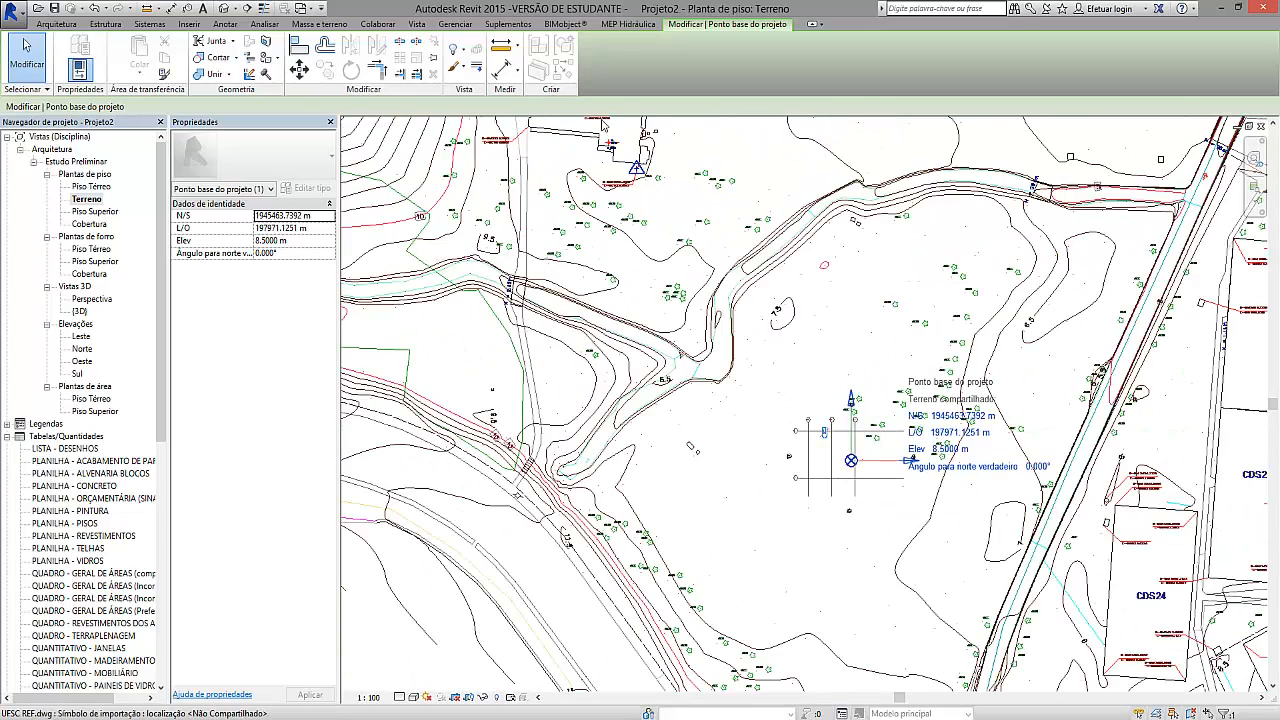
{"action": "scroll", "coordinate": [640, 190], "scroll_direction": "up", "scroll_amount": 5}
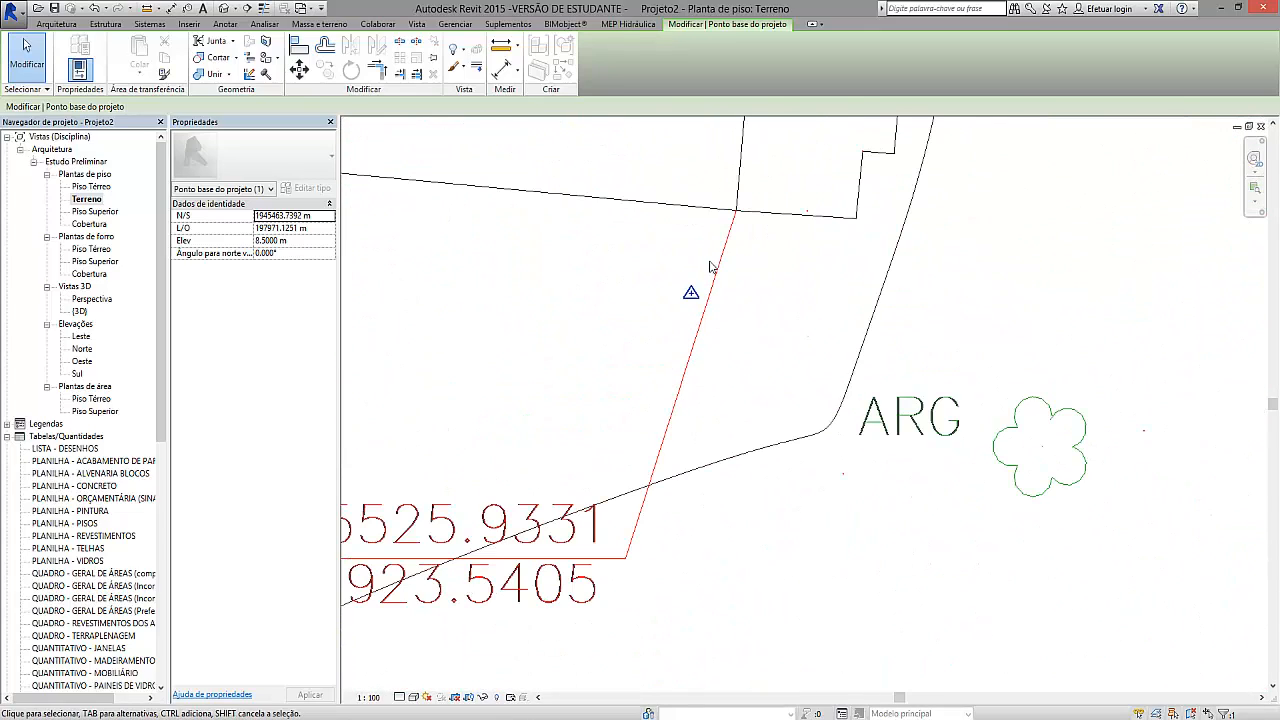
- Move UFSC REF.dwg so the MUTO2 building corner marked N=1945525.9331, E=197923.5405 lands exactly on the survey point
{"action": "left_click", "coordinate": [725, 247]}
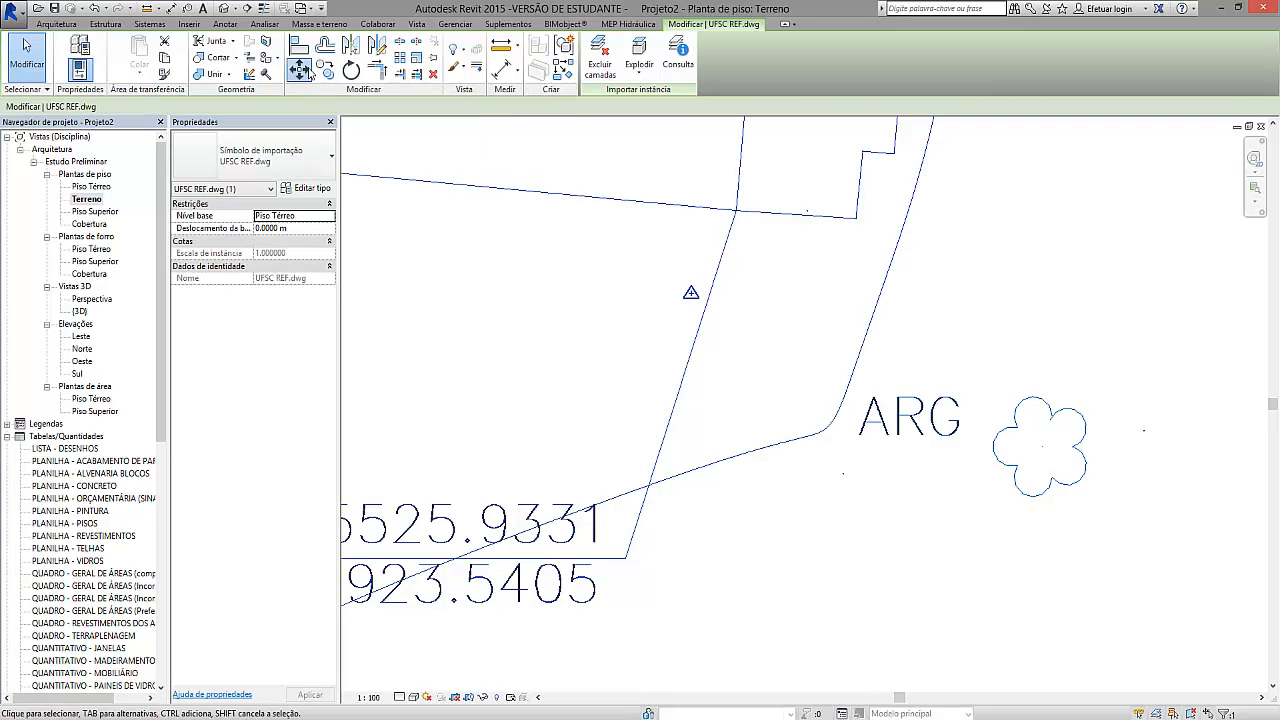
{"action": "left_click", "coordinate": [302, 69]}
{"action": "left_click", "coordinate": [736, 211]}
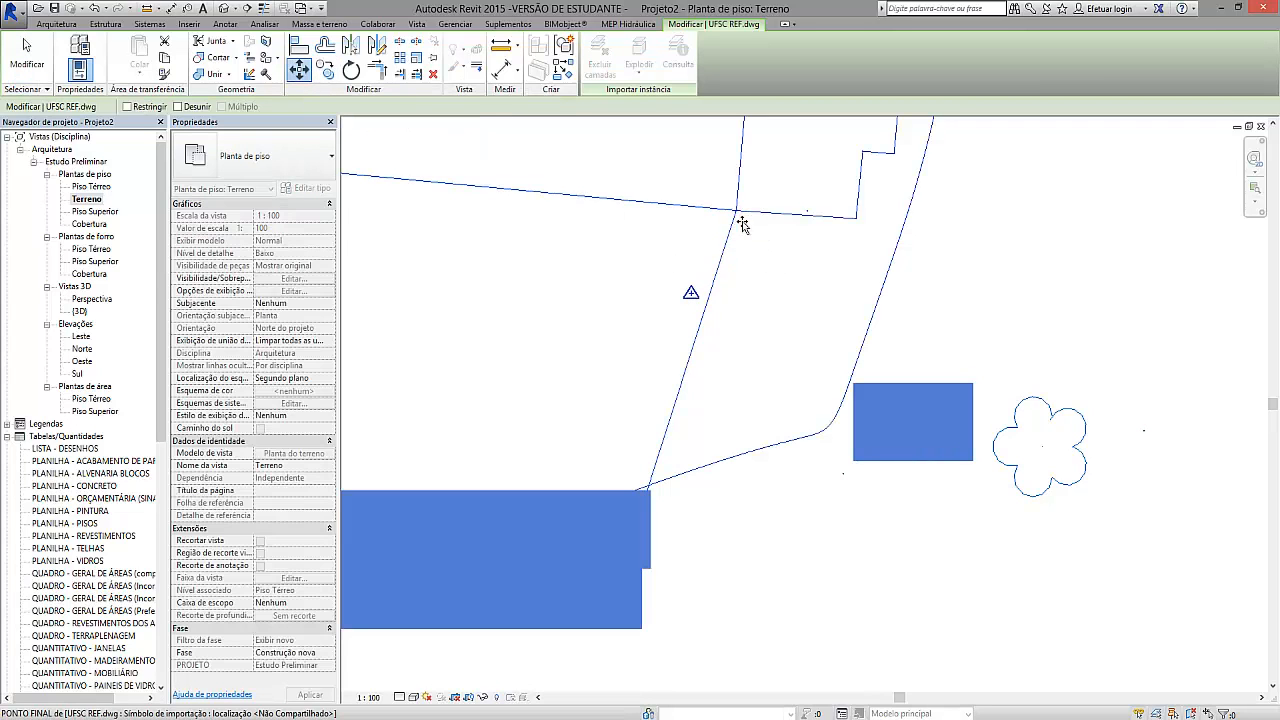
{"action": "left_click", "coordinate": [691, 293]}
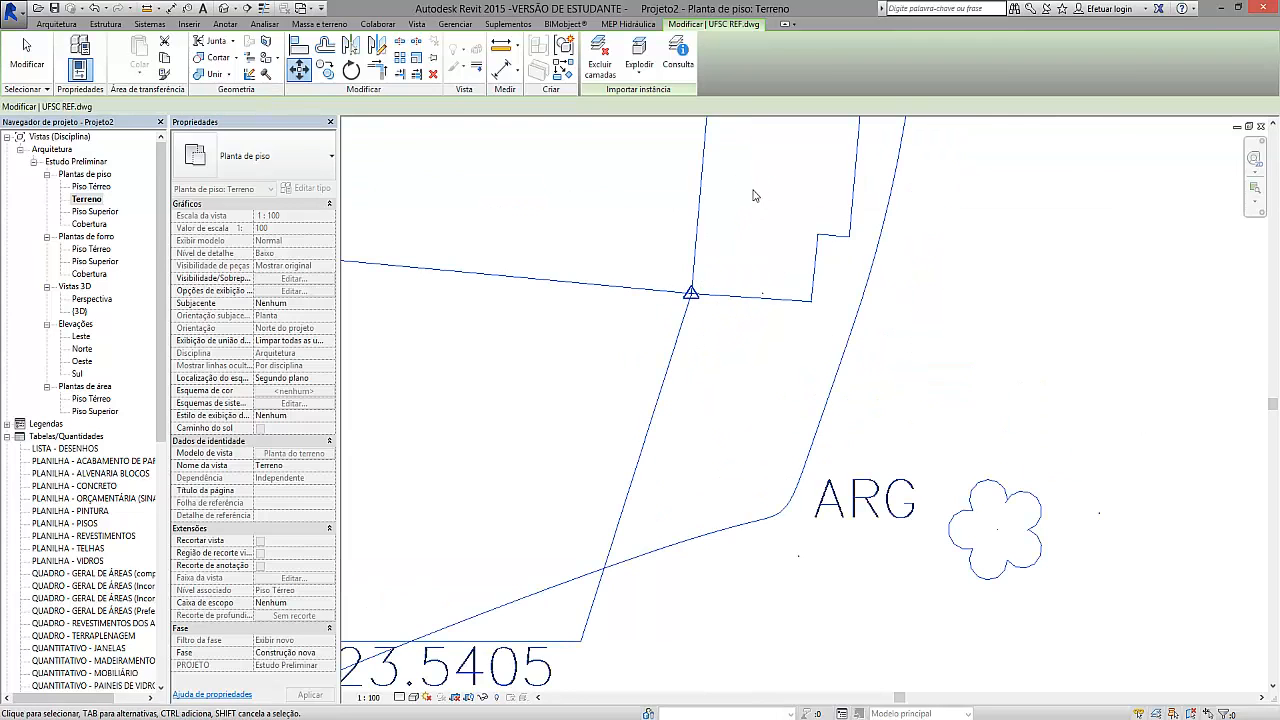
{"action": "scroll", "coordinate": [755, 195], "scroll_direction": "down", "scroll_amount": 5}
{"action": "left_click", "coordinate": [755, 249]}
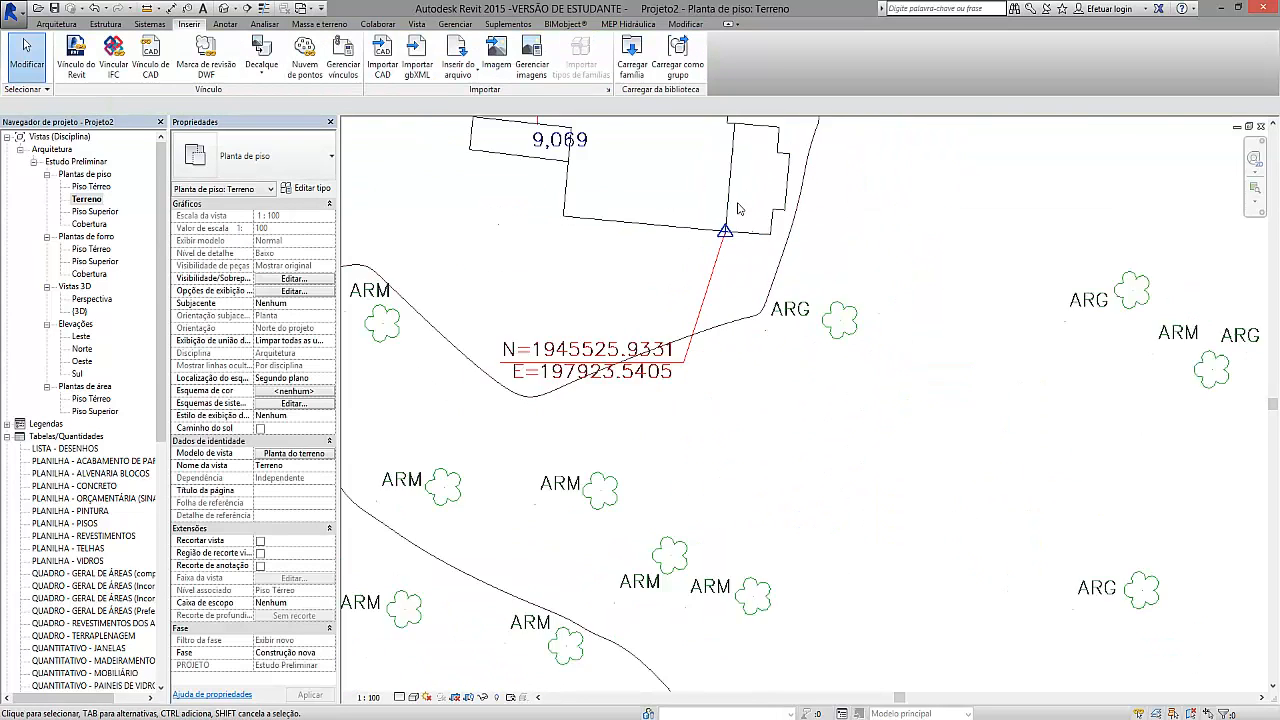
- Draw a horizontal building section through the terrain just south of the MUTO2 building and the survey point, looking north
{"action": "scroll", "coordinate": [738, 208], "scroll_direction": "down", "scroll_amount": 8}
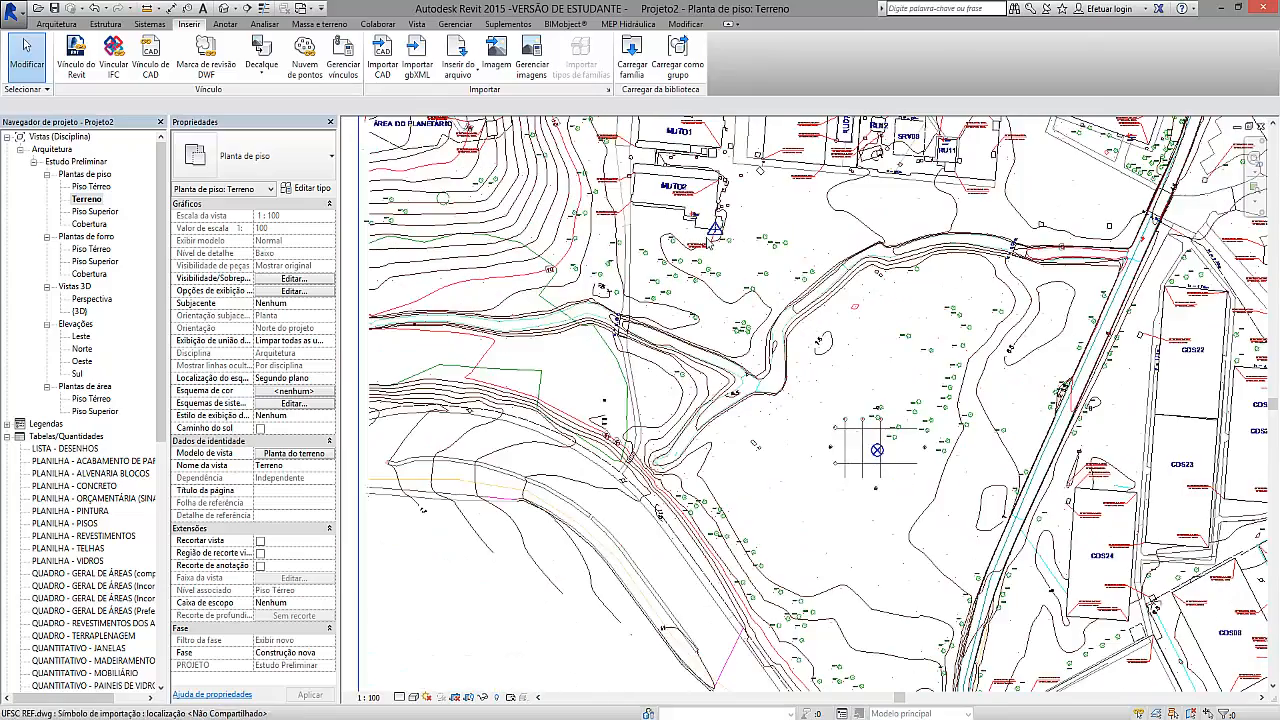
{"action": "scroll", "coordinate": [714, 228], "scroll_direction": "up", "scroll_amount": 7}
{"action": "scroll", "coordinate": [695, 272], "scroll_direction": "down", "scroll_amount": 8}
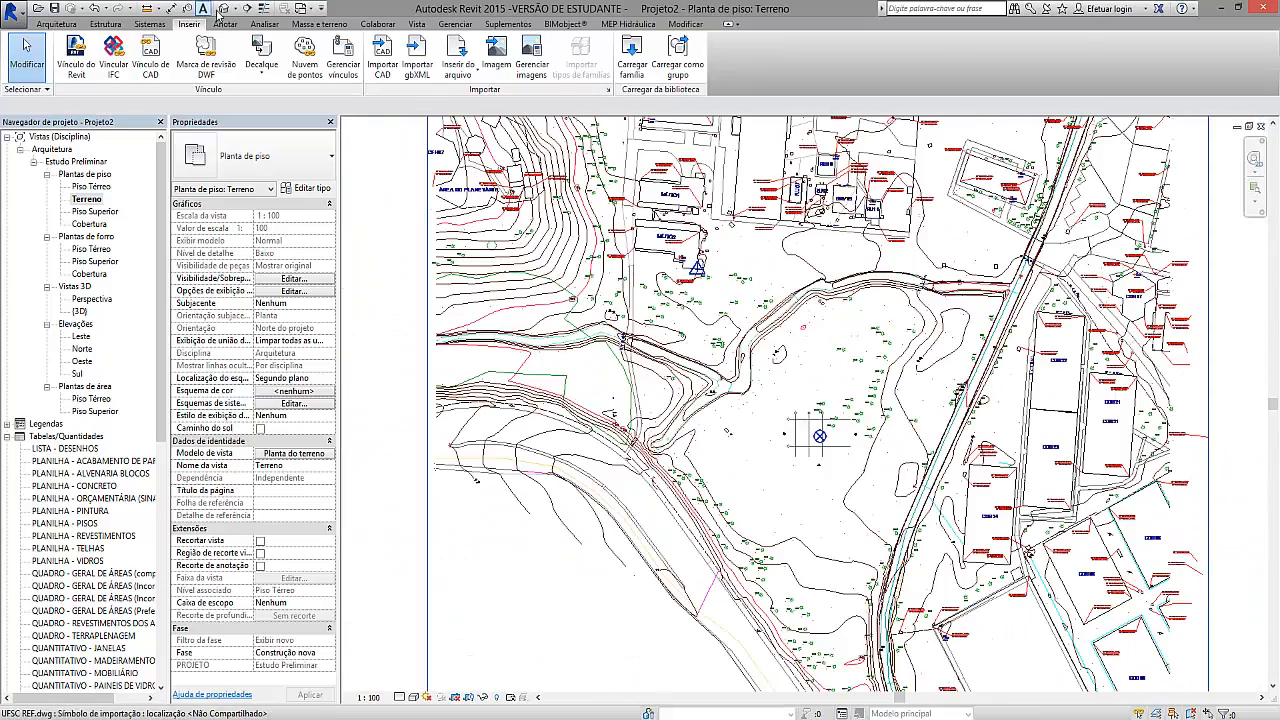
{"action": "left_click", "coordinate": [247, 8]}
{"action": "scroll", "coordinate": [633, 288], "scroll_direction": "up", "scroll_amount": 3}
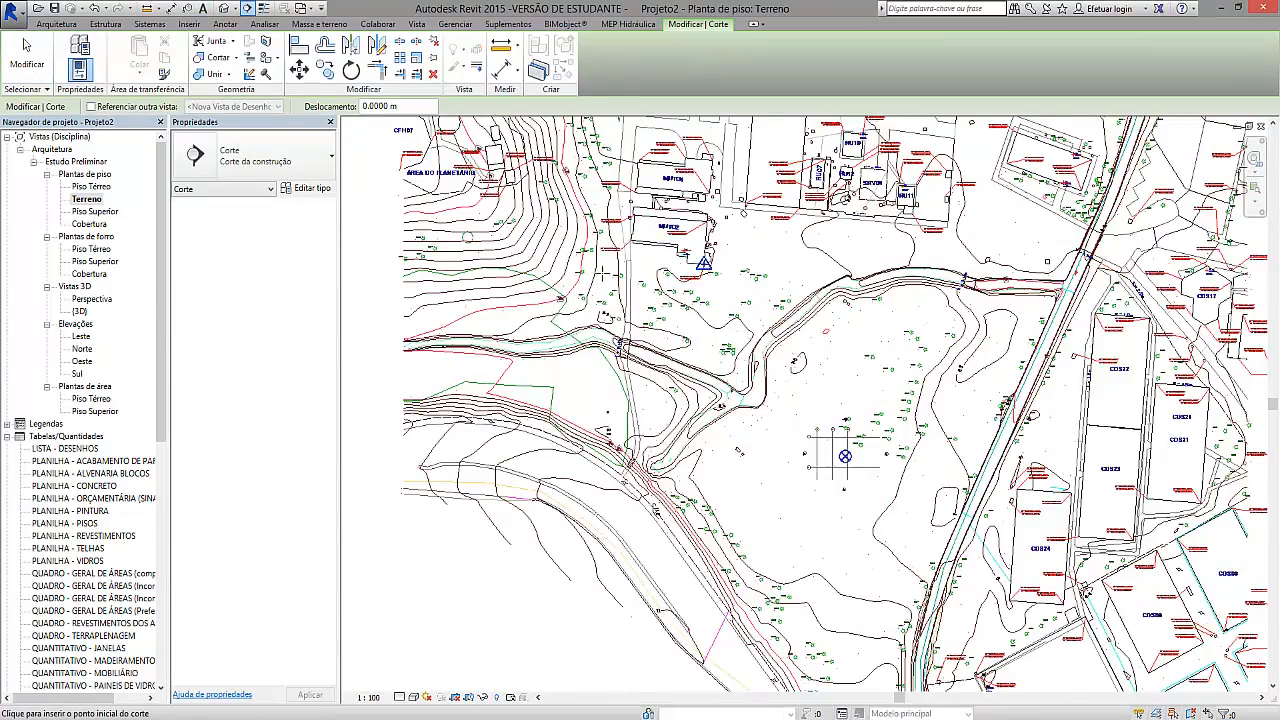
{"action": "left_click", "coordinate": [486, 271]}
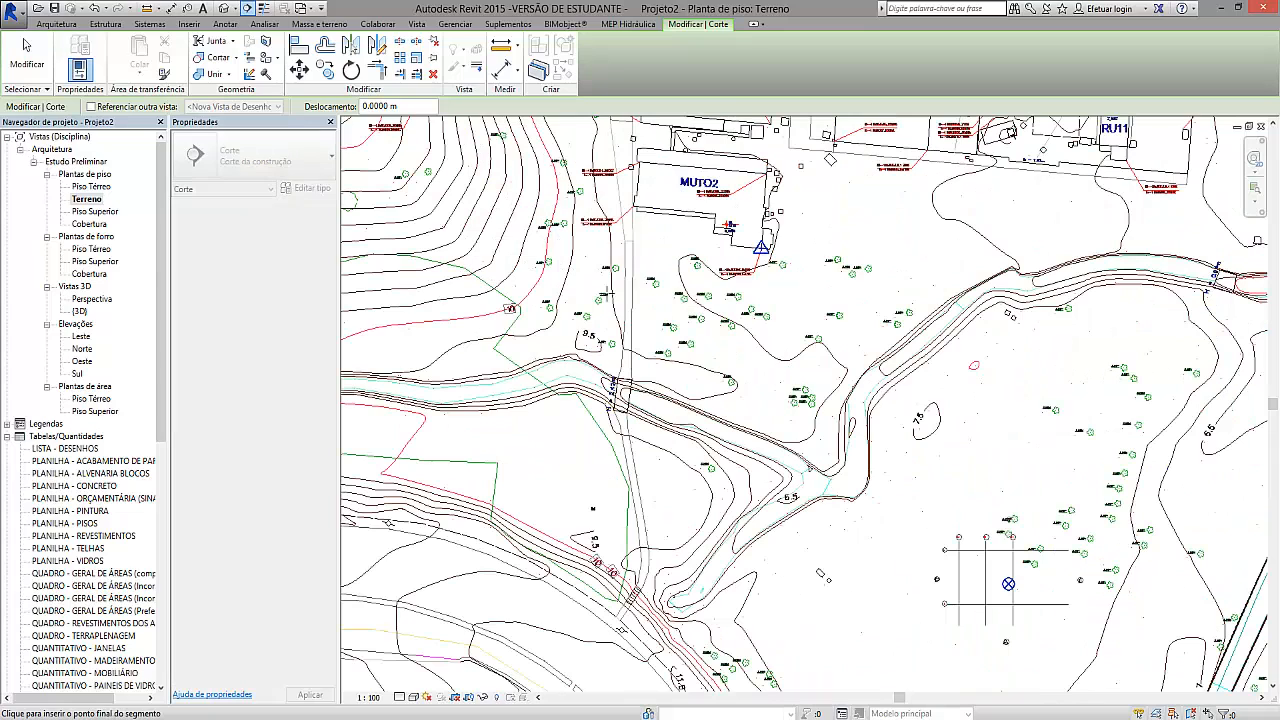
{"action": "left_click", "coordinate": [819, 283]}
- Extend the section's view depth northward past the survey point, to a far clip offset of about 6.43 m
{"action": "scroll", "coordinate": [459, 265], "scroll_direction": "up", "scroll_amount": 2}
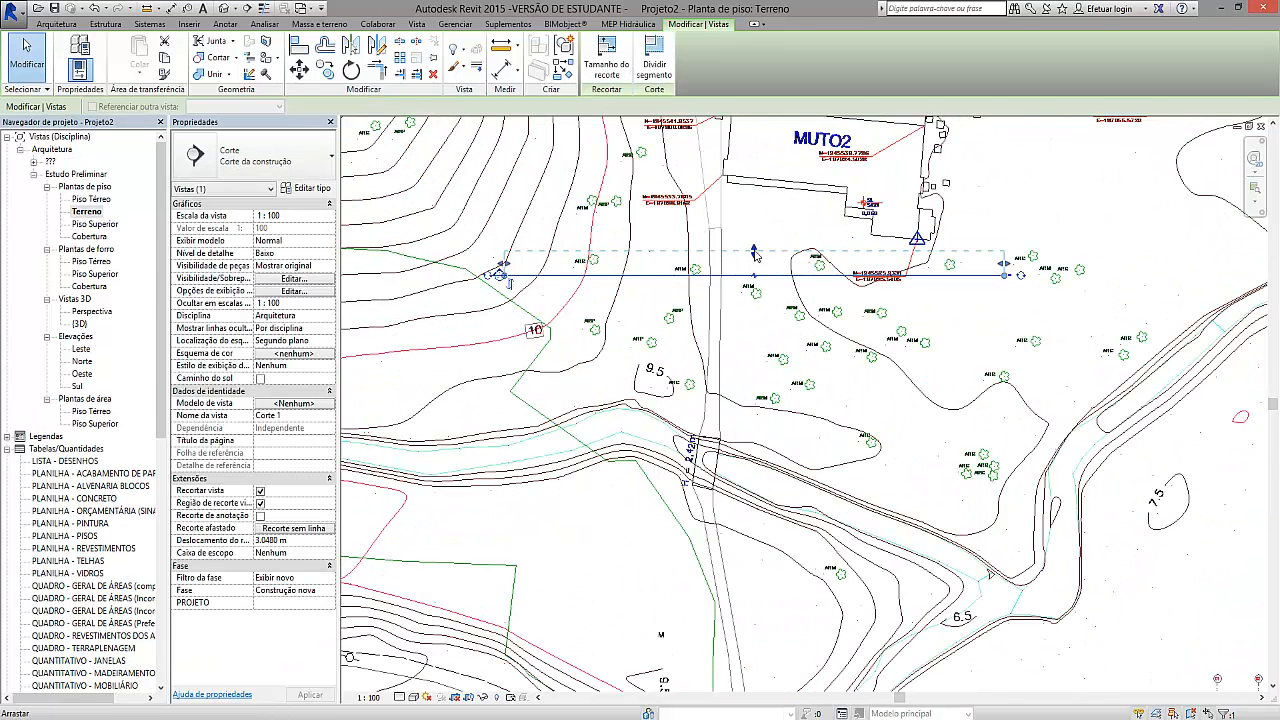
{"action": "key", "text": "Escape"}
{"action": "left_click_drag", "start_coordinate": [769, 238], "coordinate": [769, 231]}
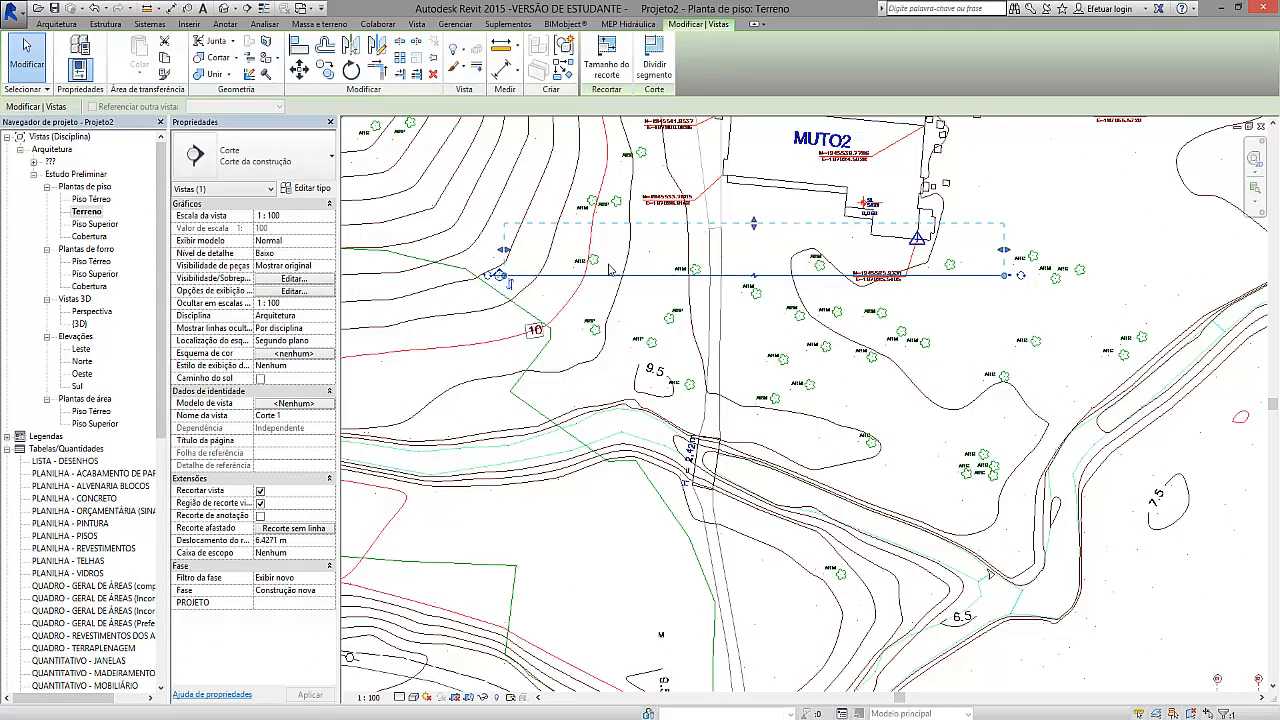
{"action": "key", "text": "Escape"}
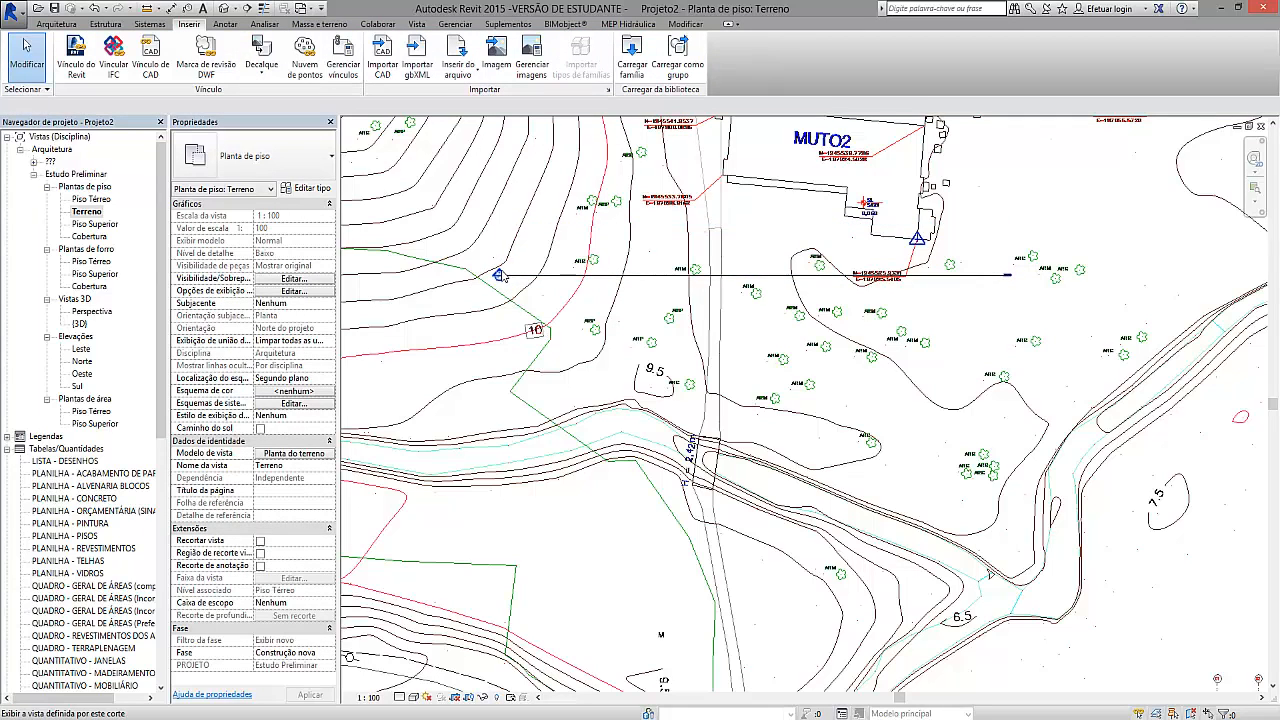
- Open the Corte 1 section view and make the project base point and survey point visible under the Terreno category
{"action": "double_click", "coordinate": [499, 275]}
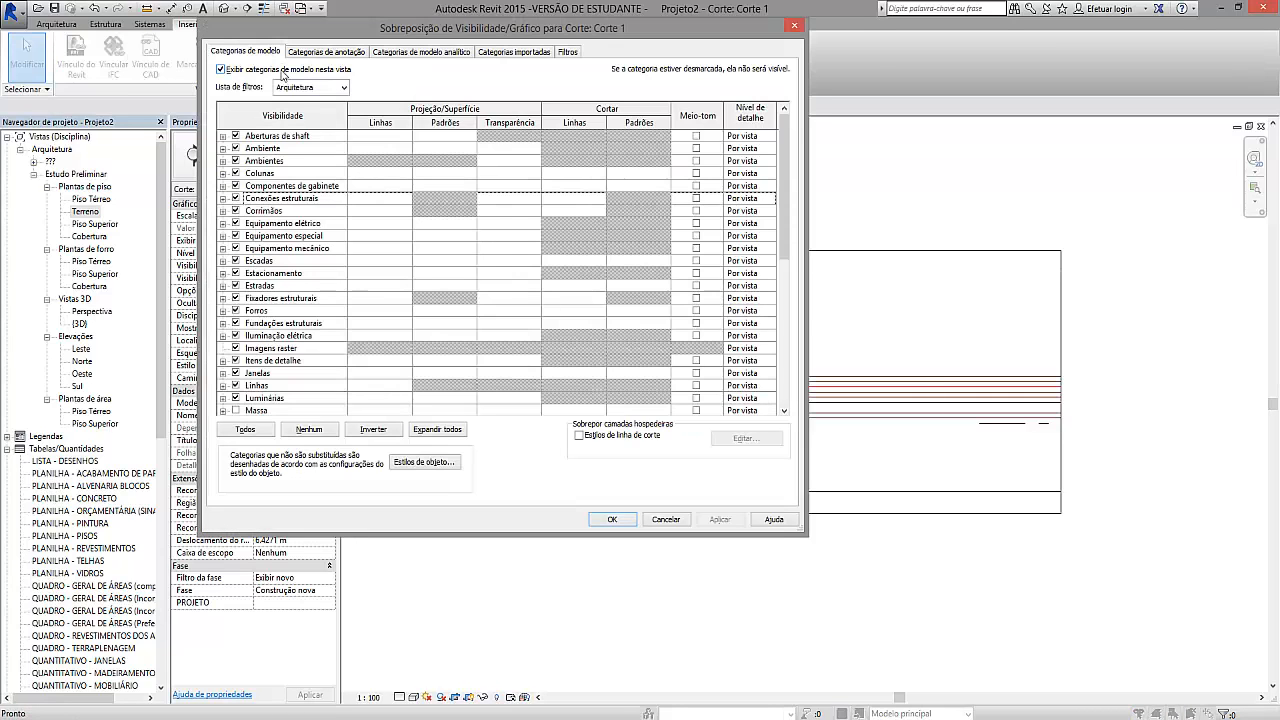
{"action": "scroll", "coordinate": [355, 196], "scroll_direction": "down", "scroll_amount": 7}
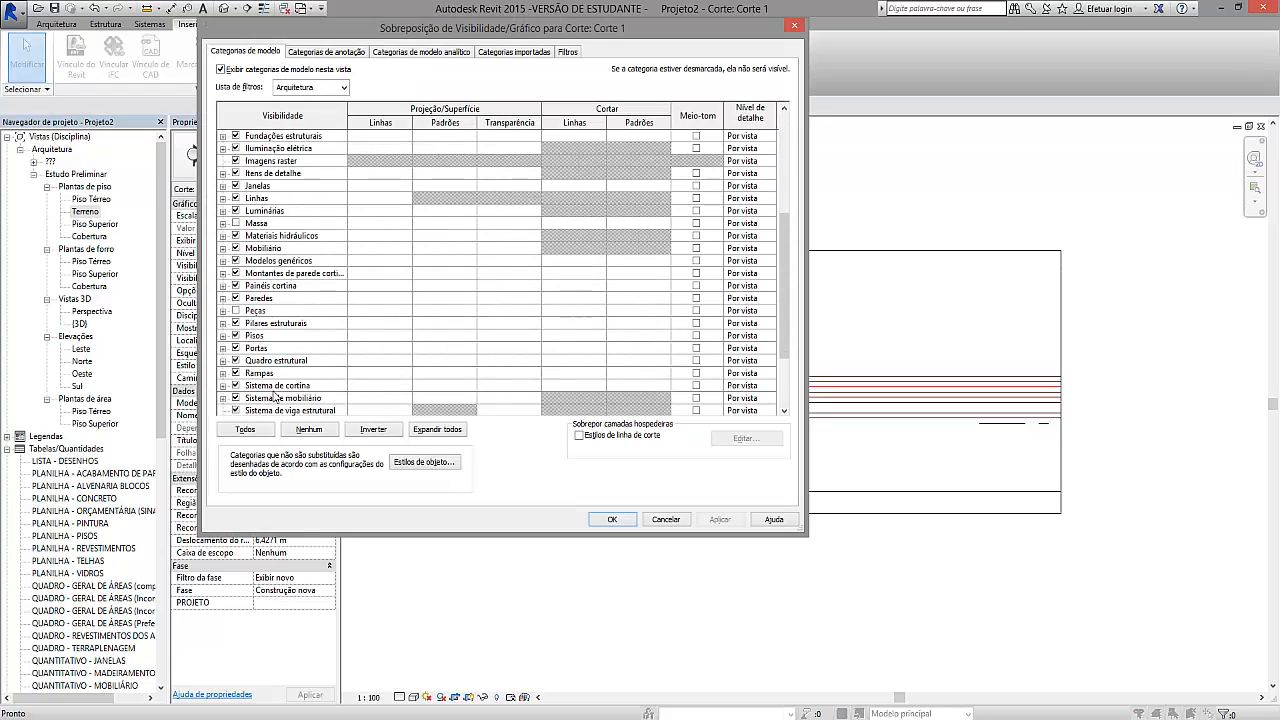
{"action": "scroll", "coordinate": [260, 364], "scroll_direction": "down", "scroll_amount": 1}
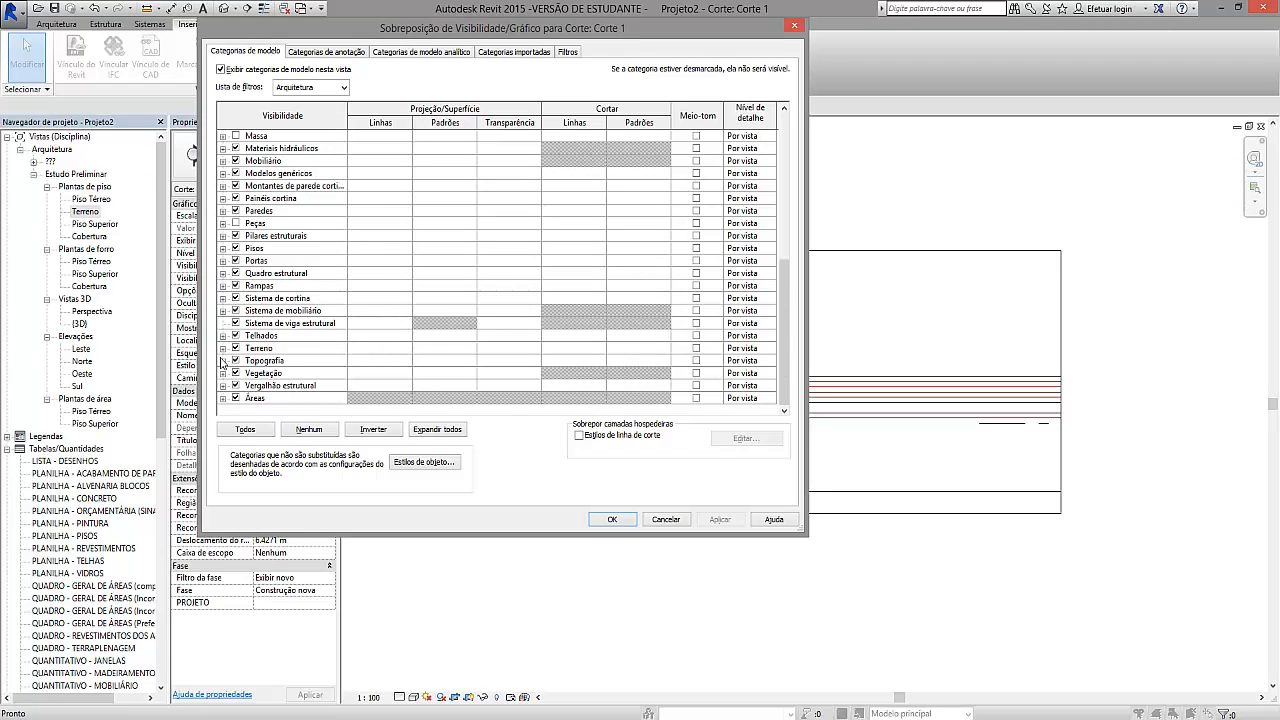
{"action": "left_click", "coordinate": [223, 348]}
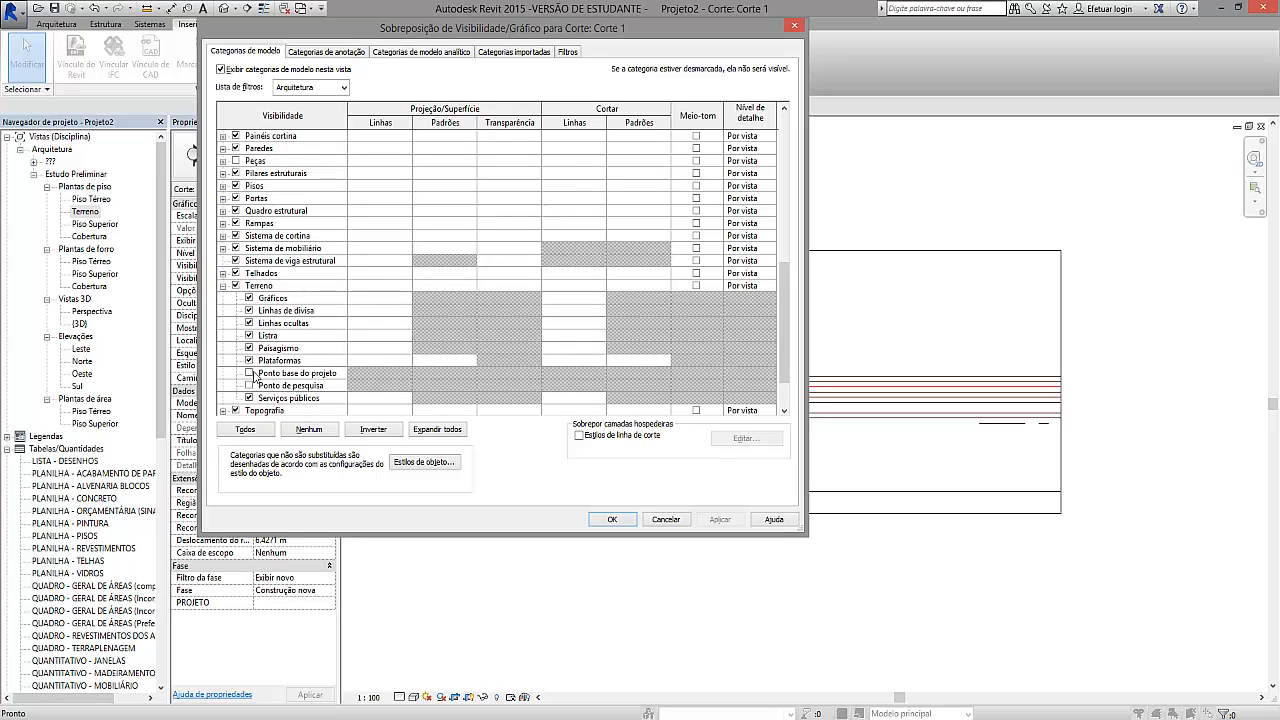
{"action": "left_click", "coordinate": [249, 373]}
{"action": "left_click", "coordinate": [249, 385]}
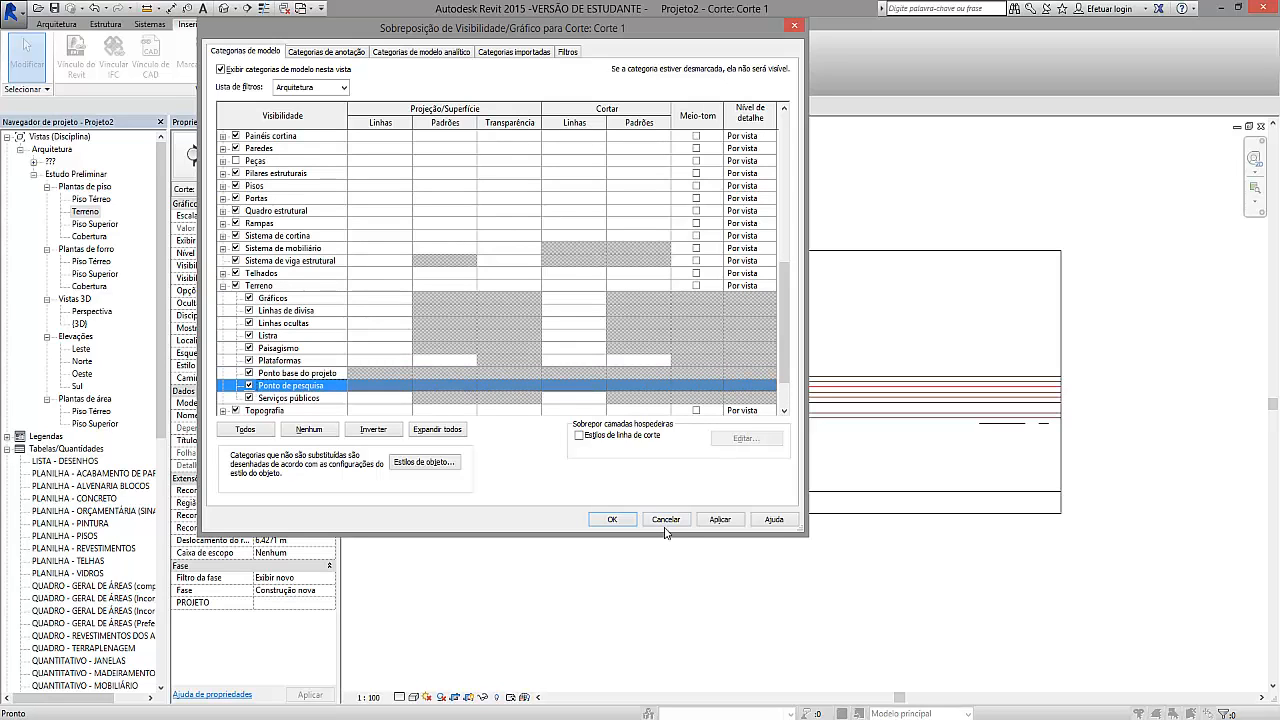
{"action": "left_click", "coordinate": [612, 519]}
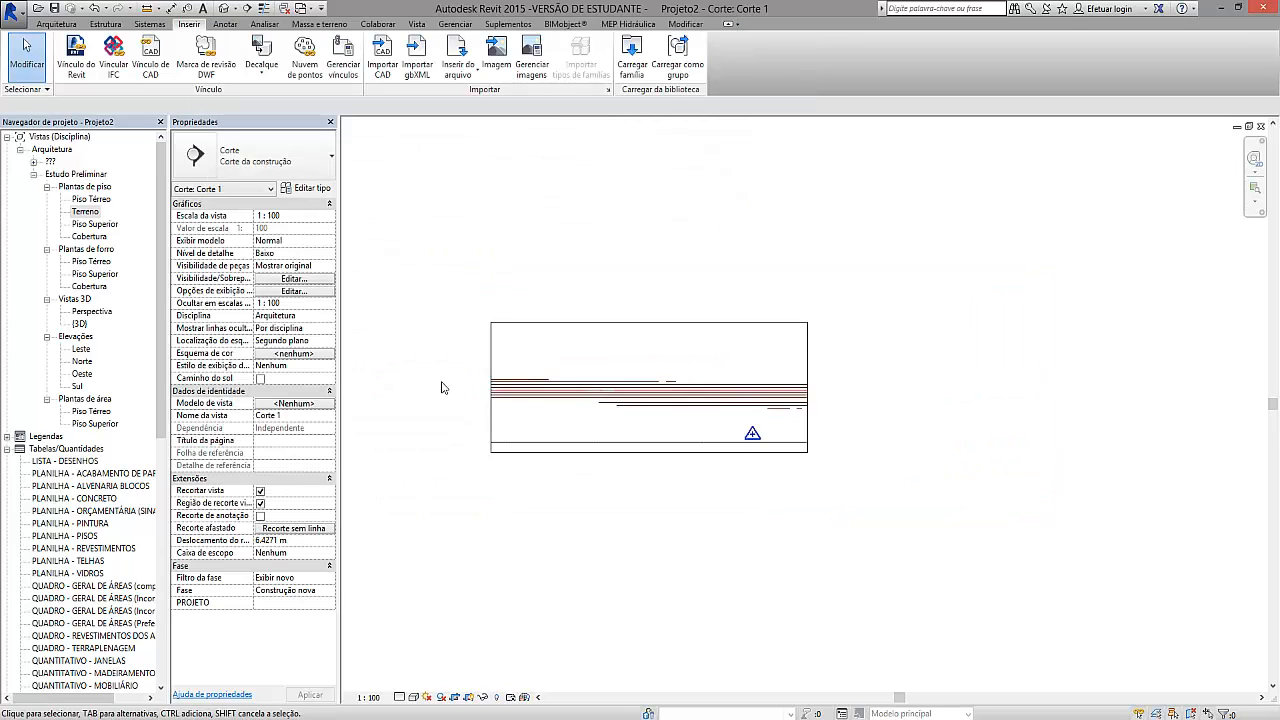
- Turn off view cropping in the Corte 1 section so the imported terrain extends beyond the crop region
{"action": "scroll", "coordinate": [443, 387], "scroll_direction": "down", "scroll_amount": 1}
{"action": "scroll", "coordinate": [736, 381], "scroll_direction": "down", "scroll_amount": 2}
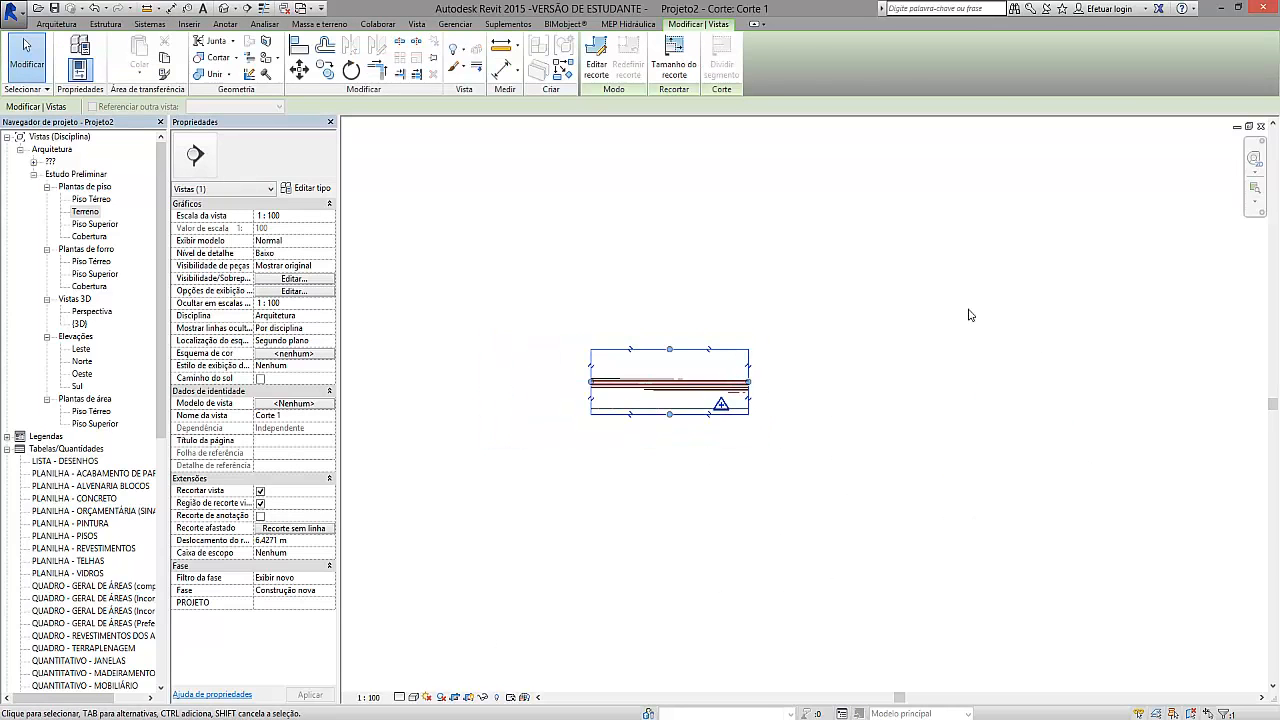
{"action": "left_click", "coordinate": [445, 635]}
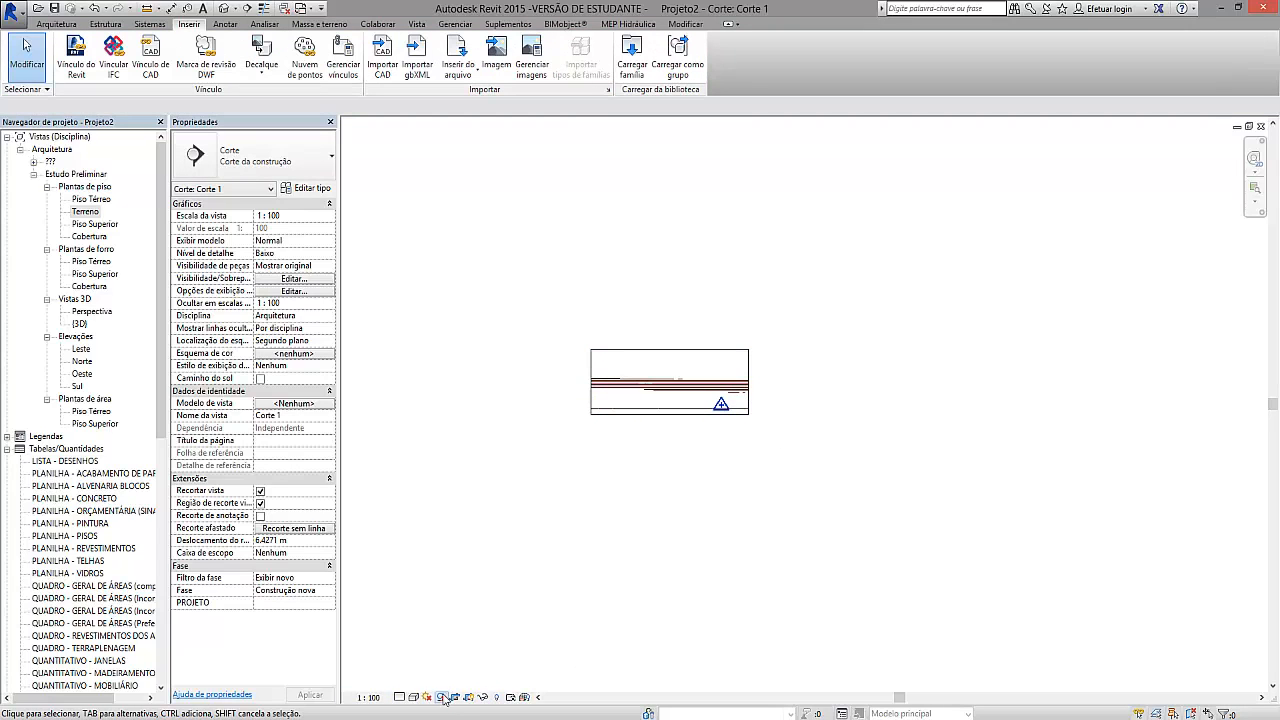
{"action": "left_click", "coordinate": [456, 698]}
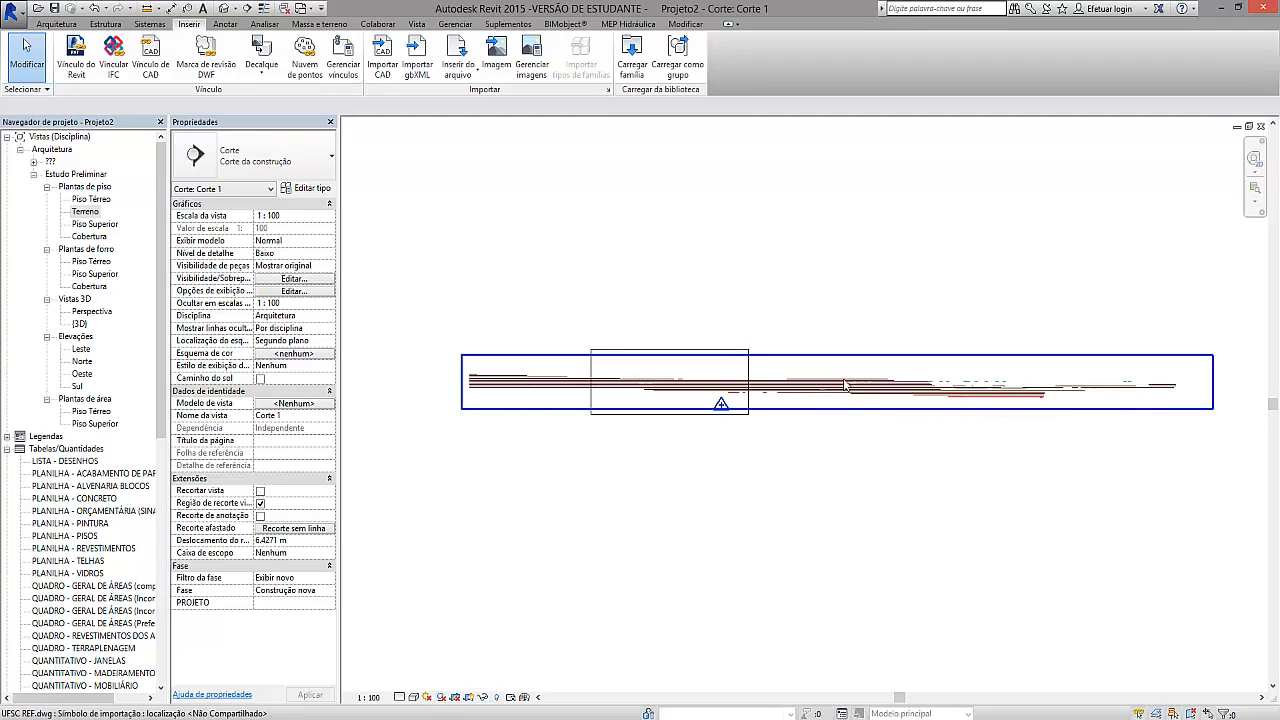
{"action": "scroll", "coordinate": [700, 405], "scroll_direction": "down", "scroll_amount": 3}
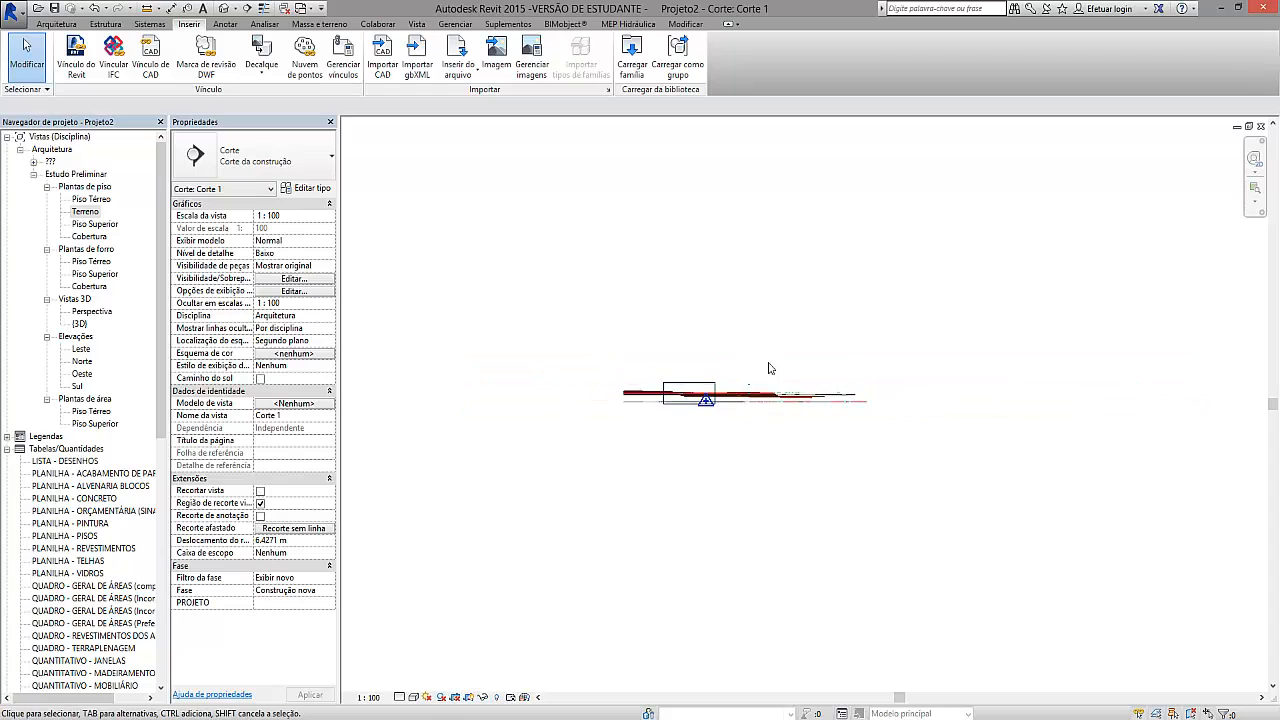
{"action": "scroll", "coordinate": [707, 413], "scroll_direction": "up", "scroll_amount": 5}
{"action": "scroll", "coordinate": [643, 419], "scroll_direction": "down", "scroll_amount": 2}
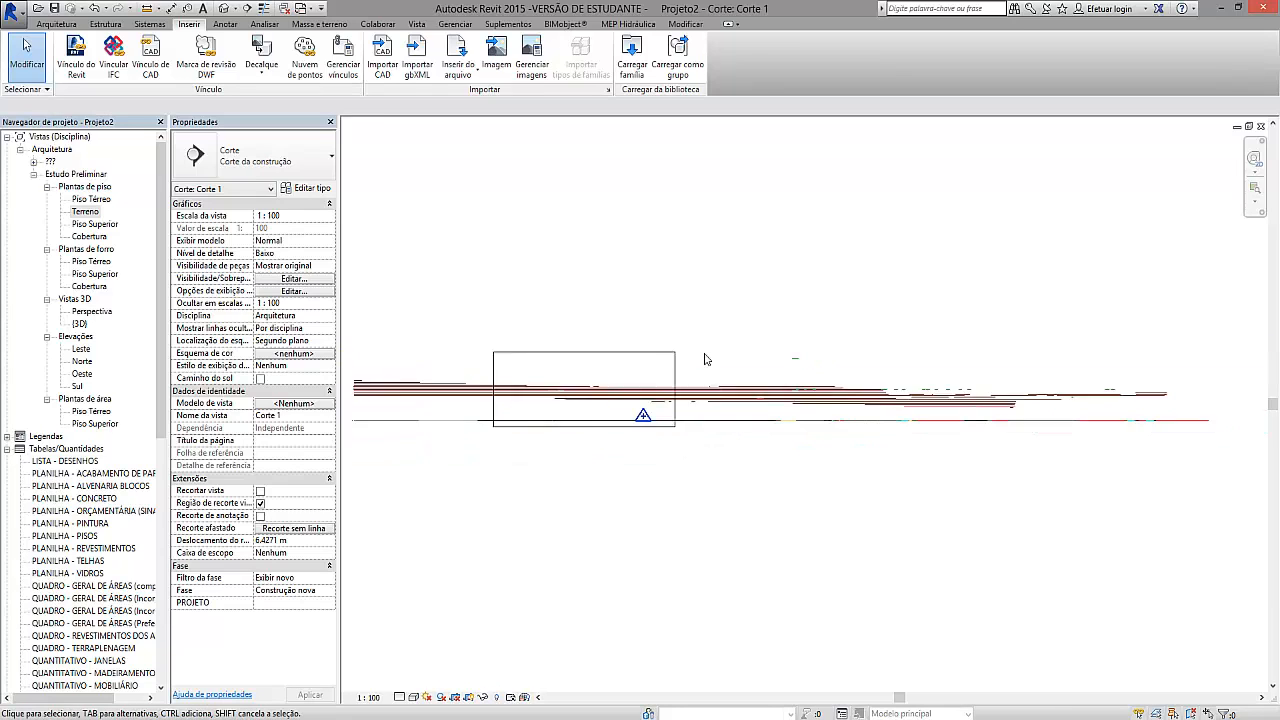
{"action": "left_click", "coordinate": [684, 382]}
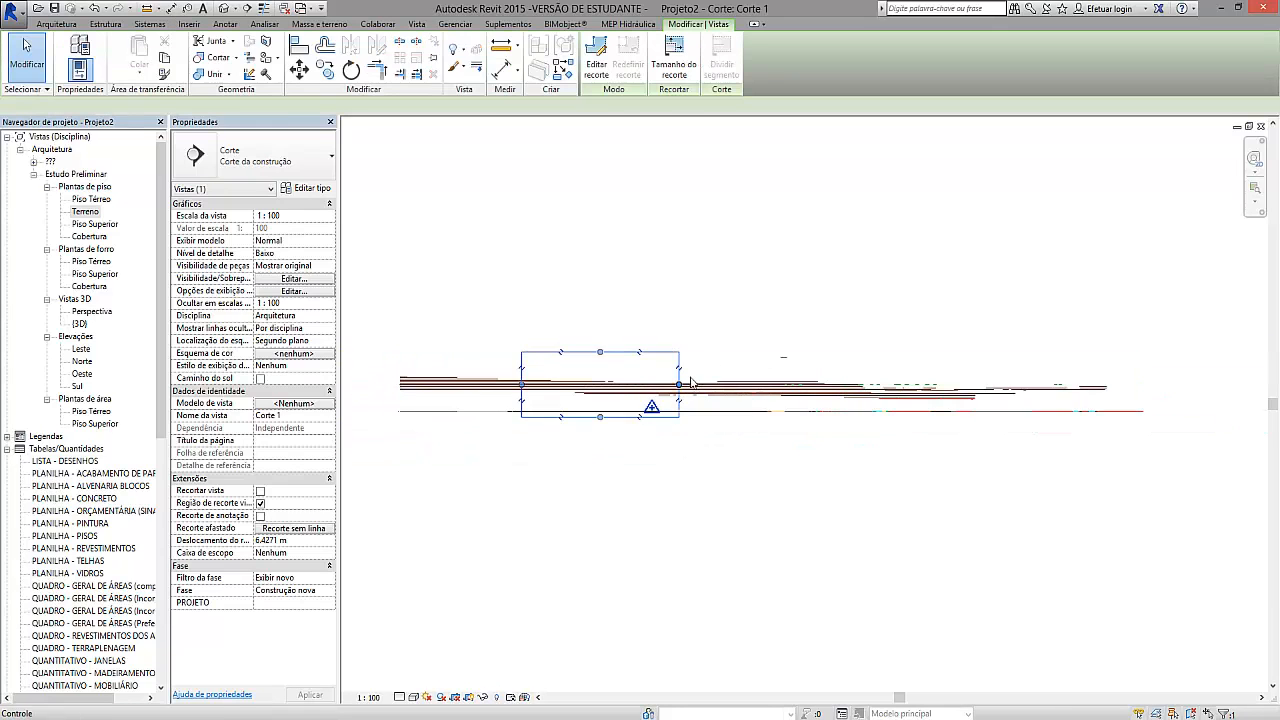
{"action": "left_click", "coordinate": [626, 330]}
{"action": "scroll", "coordinate": [690, 458], "scroll_direction": "up", "scroll_amount": 2}
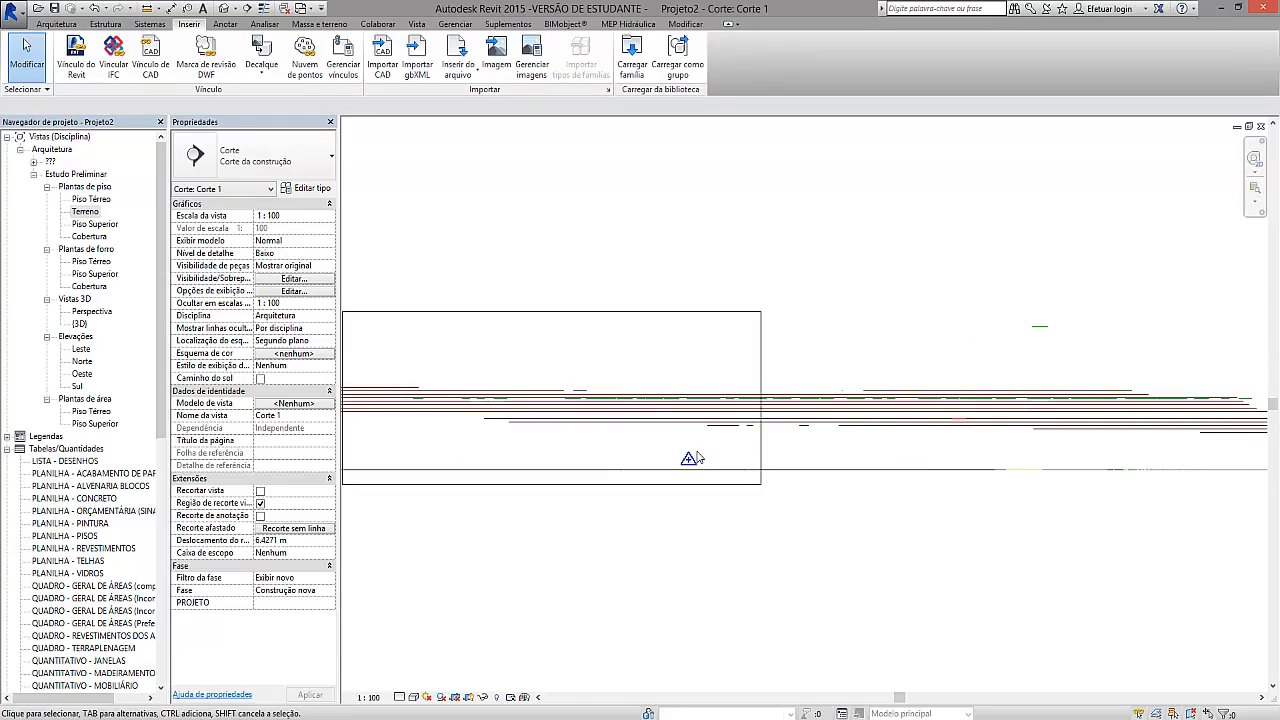
- In the Terreno plan, move the section line south of the project base point and extend its far clip offset to about 83.74 m
{"action": "key", "text": "ctrl+Tab"}
{"action": "scroll", "coordinate": [660, 305], "scroll_direction": "down", "scroll_amount": 3}
{"action": "left_click", "coordinate": [716, 283]}
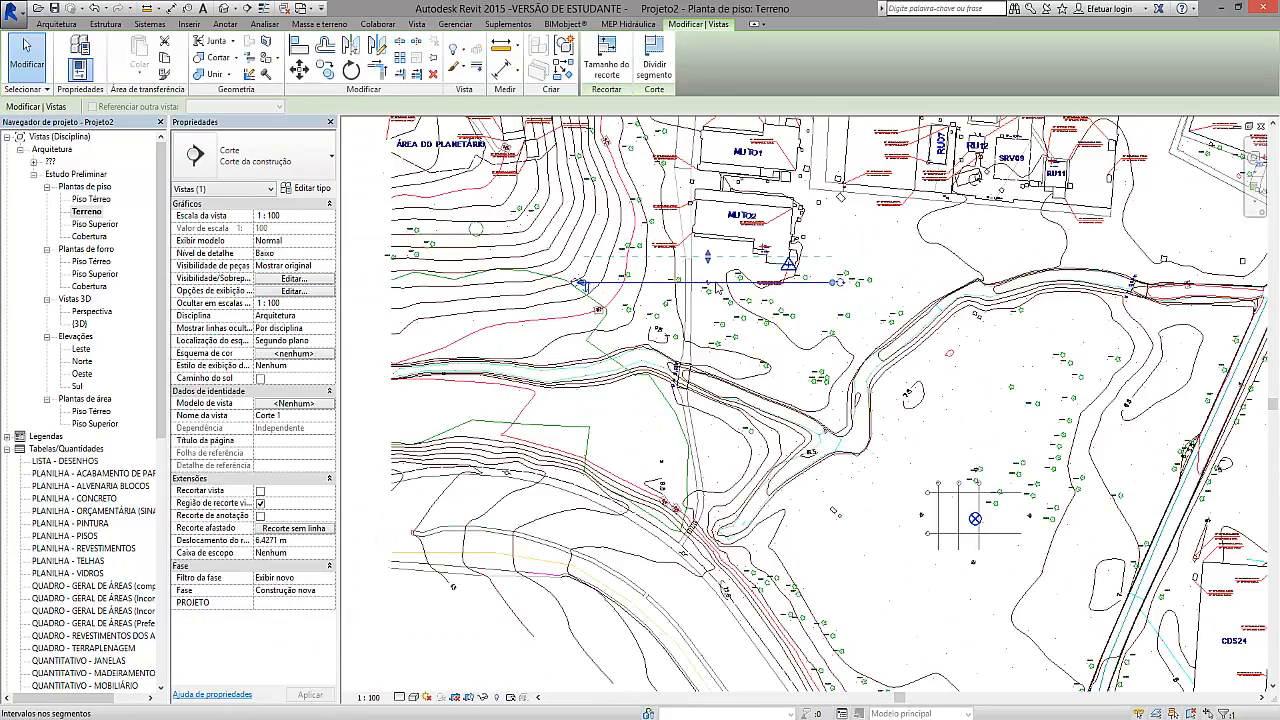
{"action": "scroll", "coordinate": [716, 287], "scroll_direction": "up", "scroll_amount": 3}
{"action": "scroll", "coordinate": [900, 420], "scroll_direction": "down", "scroll_amount": 3}
{"action": "scroll", "coordinate": [1006, 528], "scroll_direction": "up", "scroll_amount": 1}
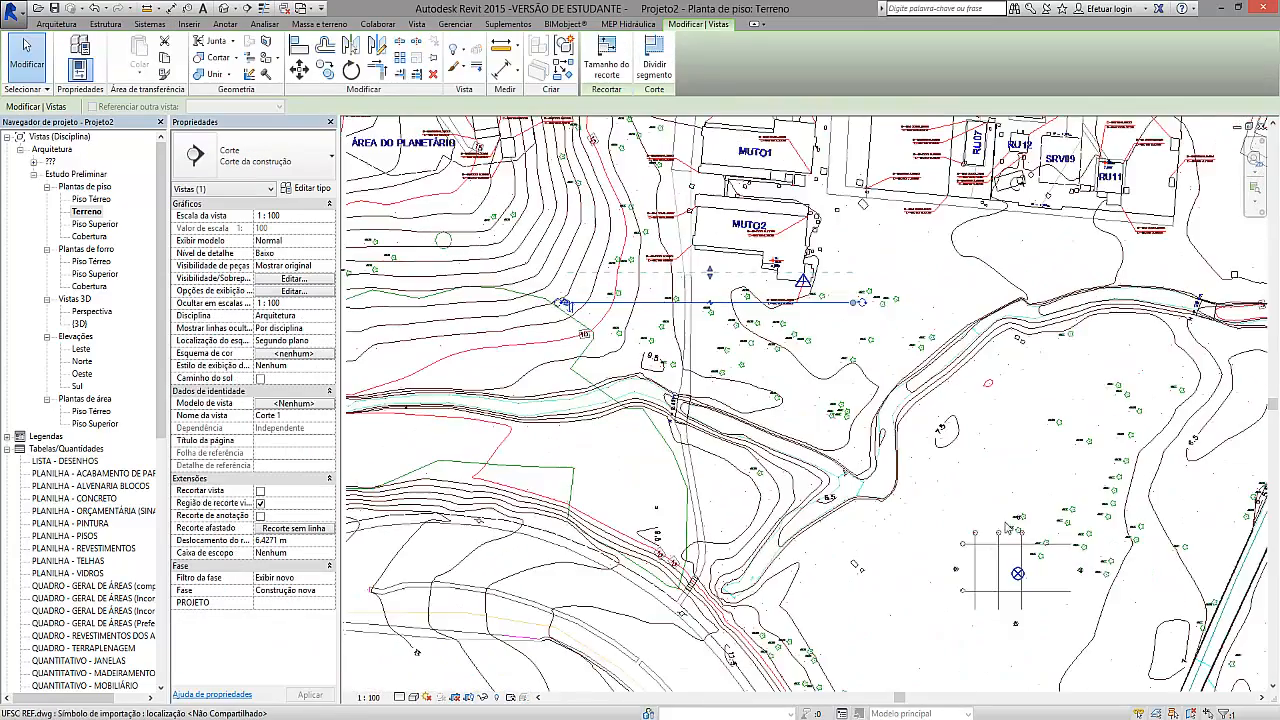
{"action": "scroll", "coordinate": [740, 430], "scroll_direction": "down", "scroll_amount": 1}
{"action": "left_click_drag", "start_coordinate": [749, 321], "coordinate": [753, 412]}
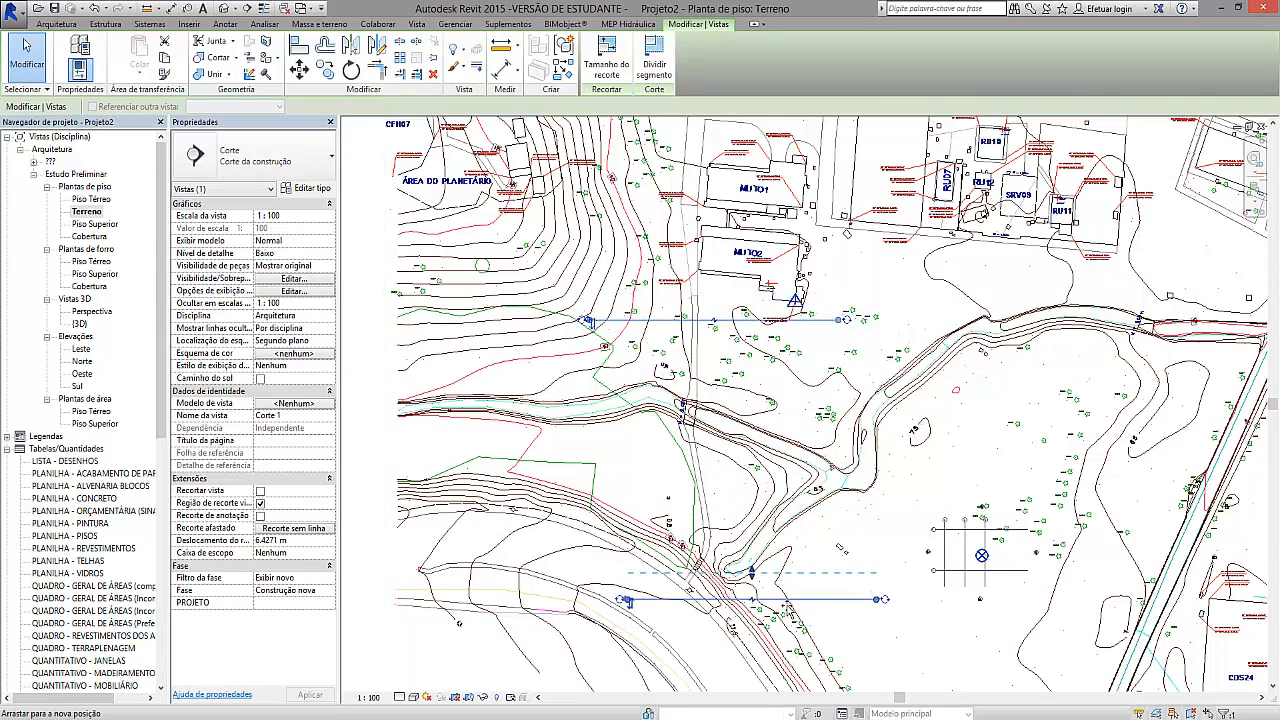
{"action": "left_click_drag", "start_coordinate": [790, 603], "coordinate": [816, 606]}
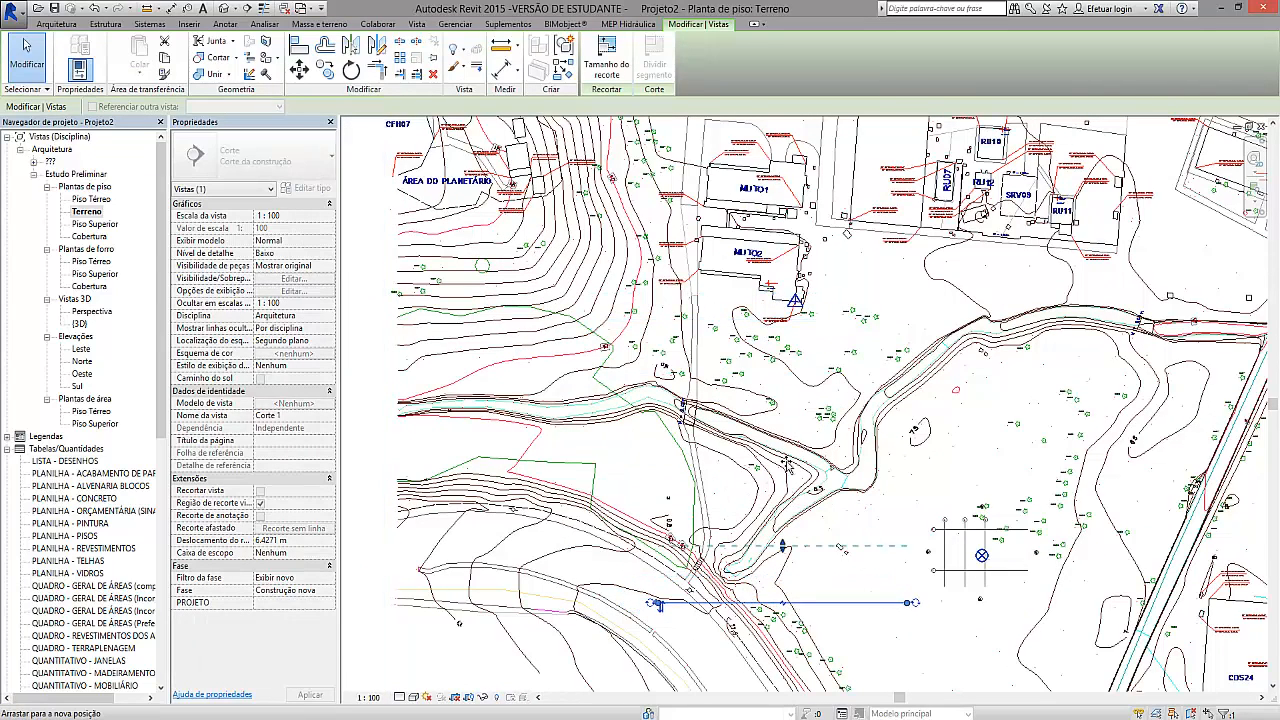
{"action": "left_click_drag", "start_coordinate": [782, 261], "coordinate": [782, 261]}
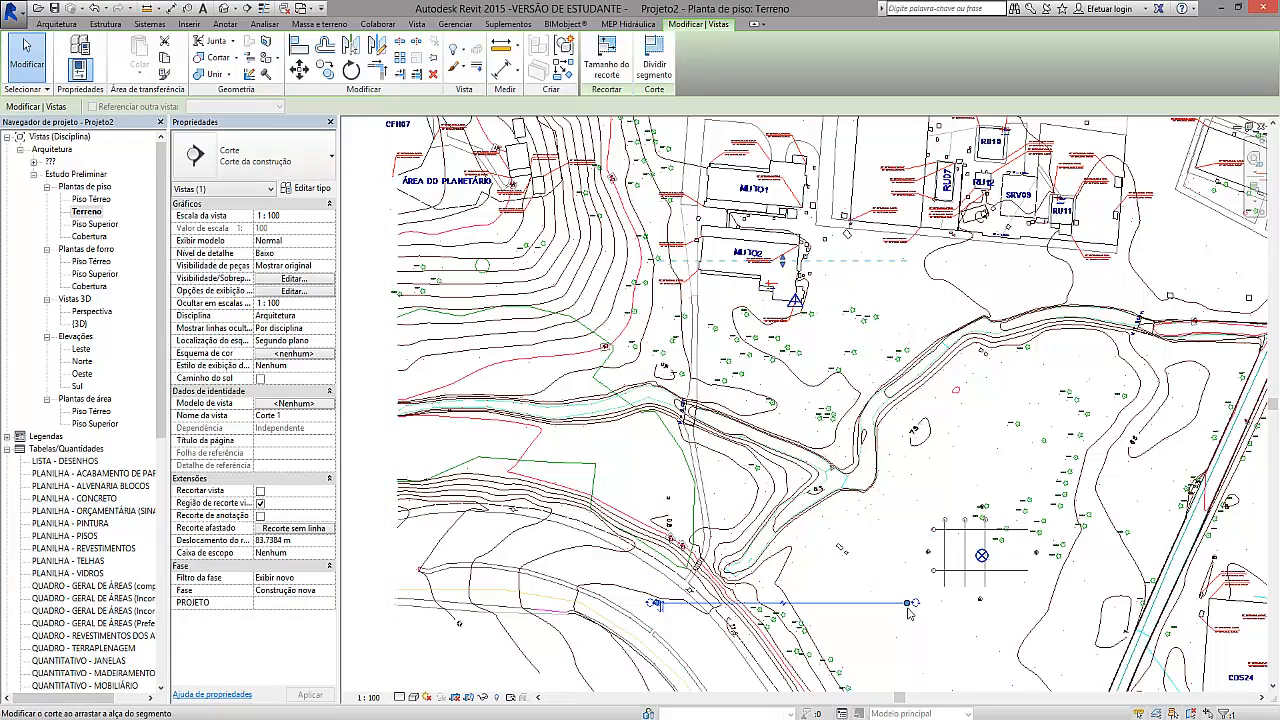
{"action": "key", "text": "Escape"}
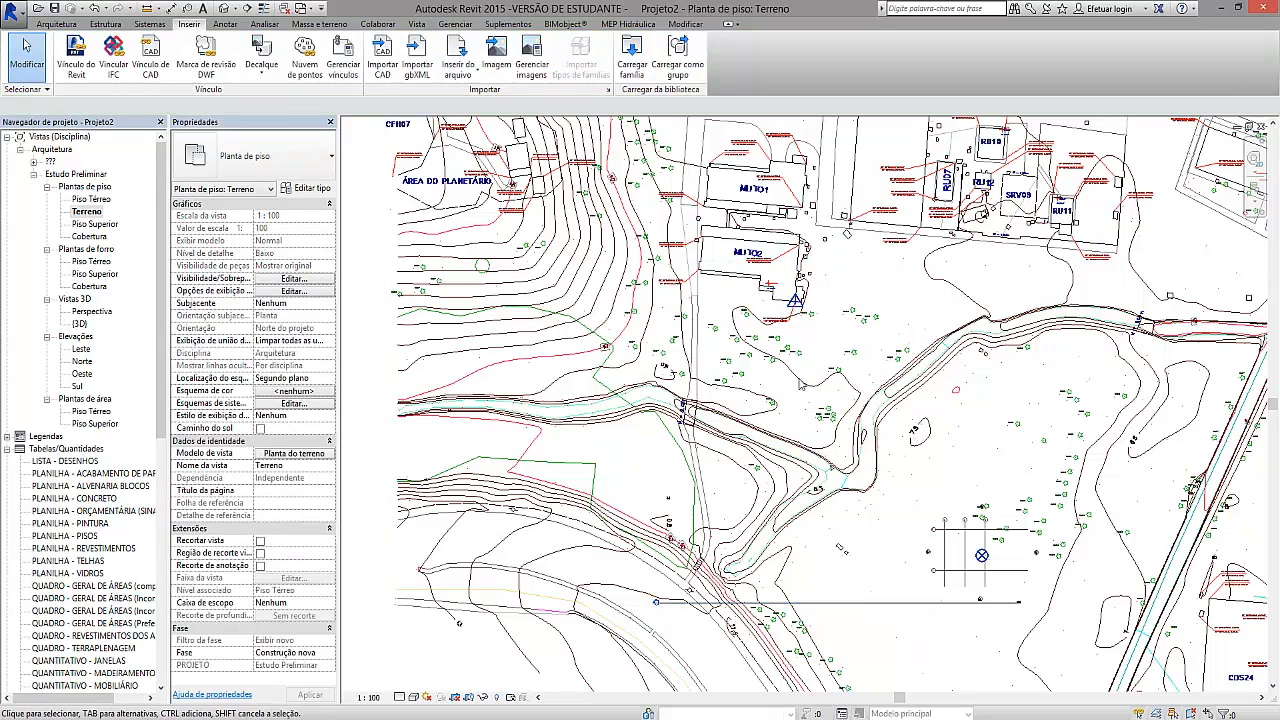
- Reopen the Corte 1 section and examine the height of UFSC REF.dwg's contour lines against the survey point
{"action": "double_click", "coordinate": [657, 604]}
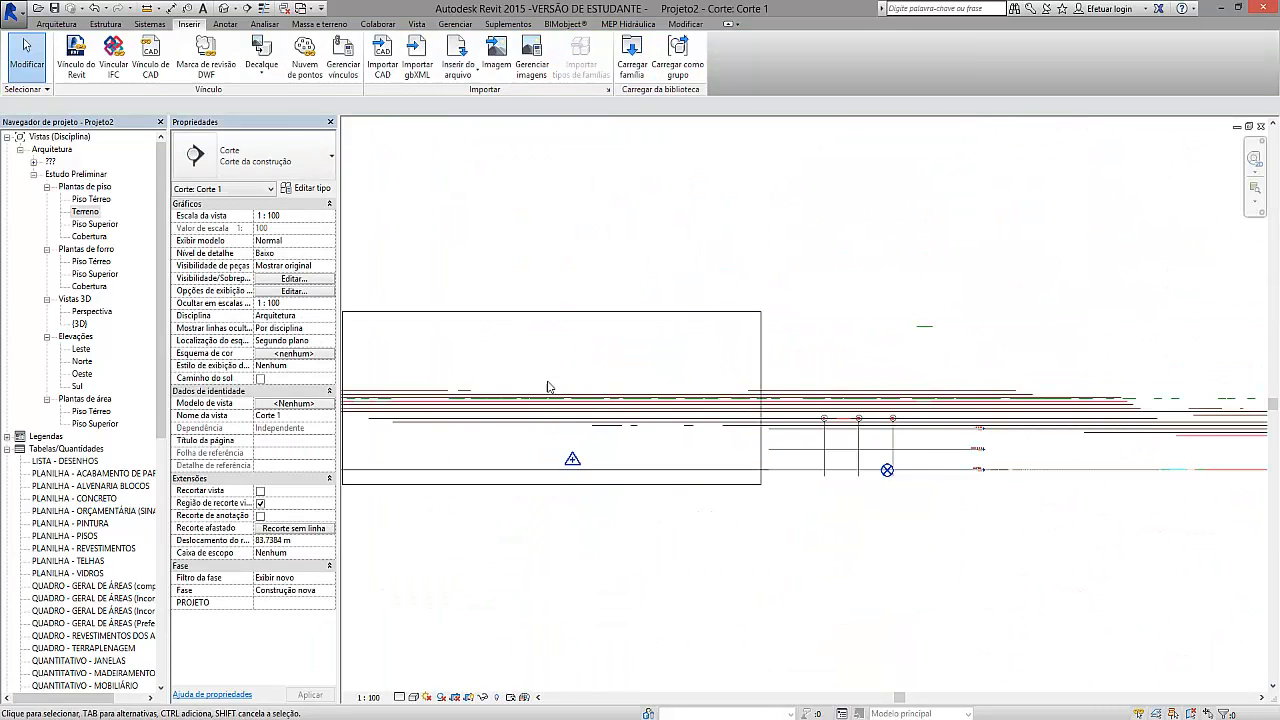
{"action": "scroll", "coordinate": [535, 438], "scroll_direction": "up", "scroll_amount": 2}
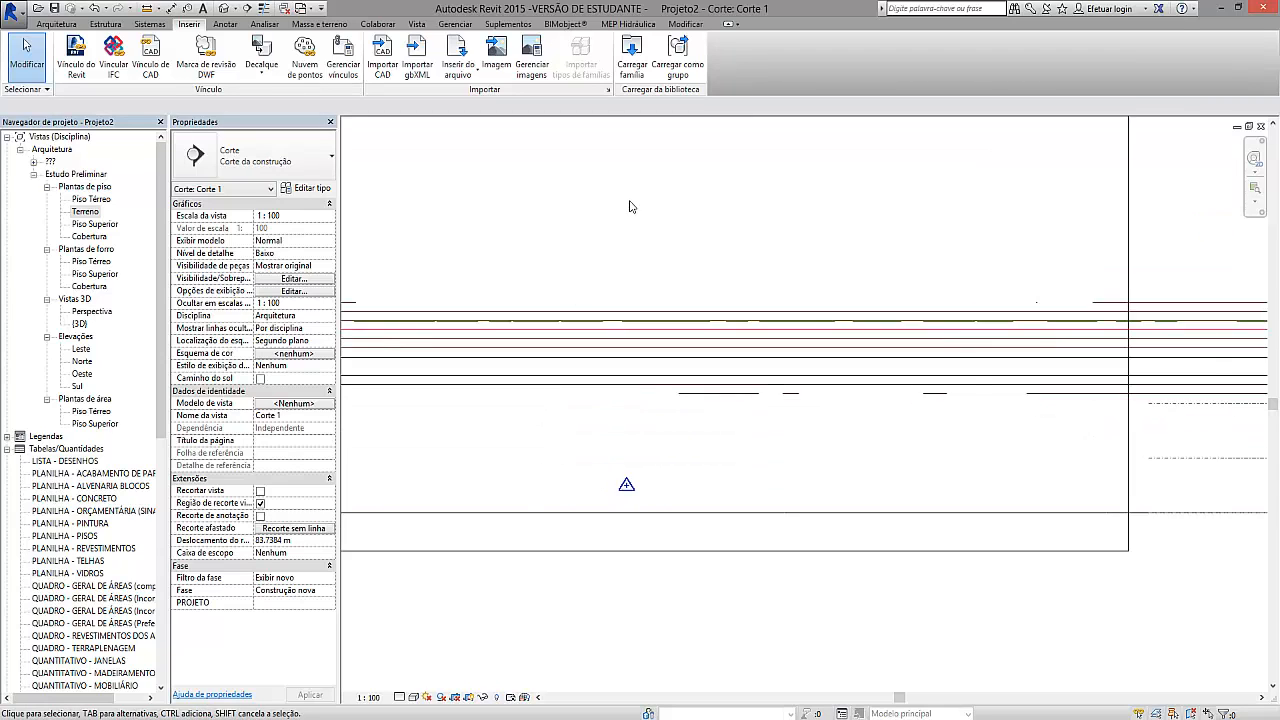
{"action": "scroll", "coordinate": [630, 206], "scroll_direction": "down", "scroll_amount": 1}
{"action": "scroll", "coordinate": [620, 322], "scroll_direction": "up", "scroll_amount": 1}
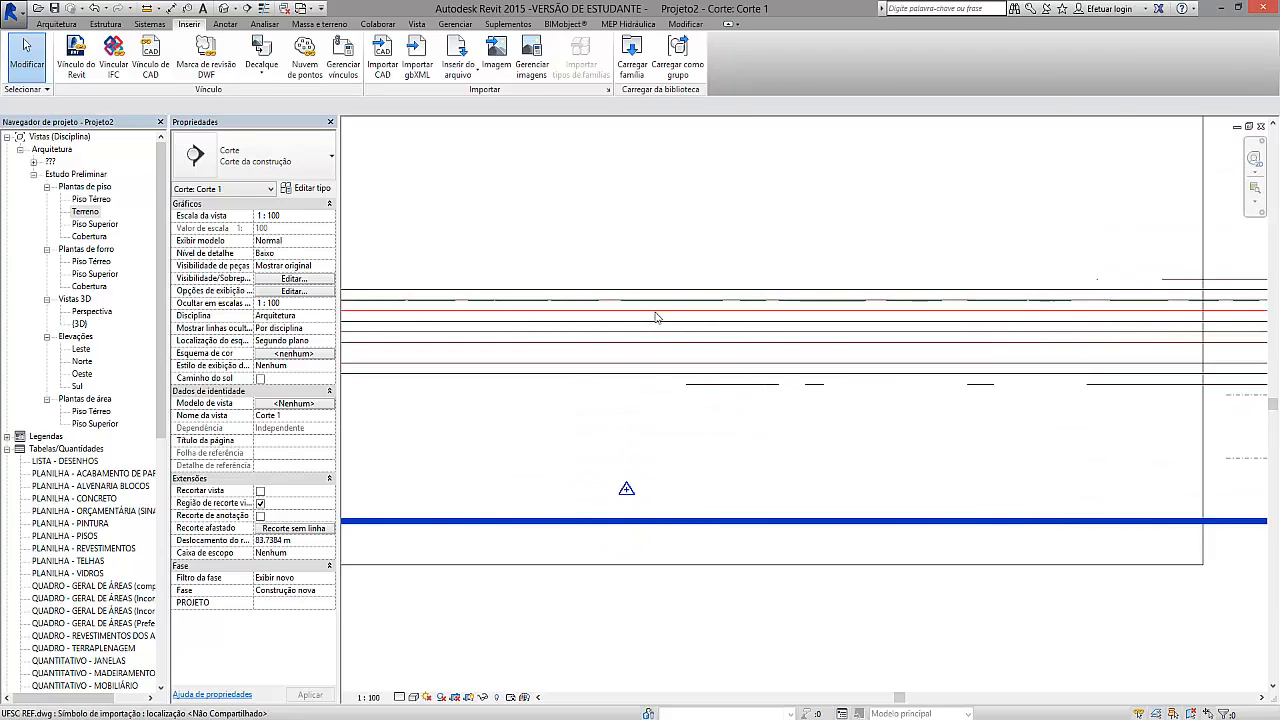
{"action": "left_click", "coordinate": [654, 315]}
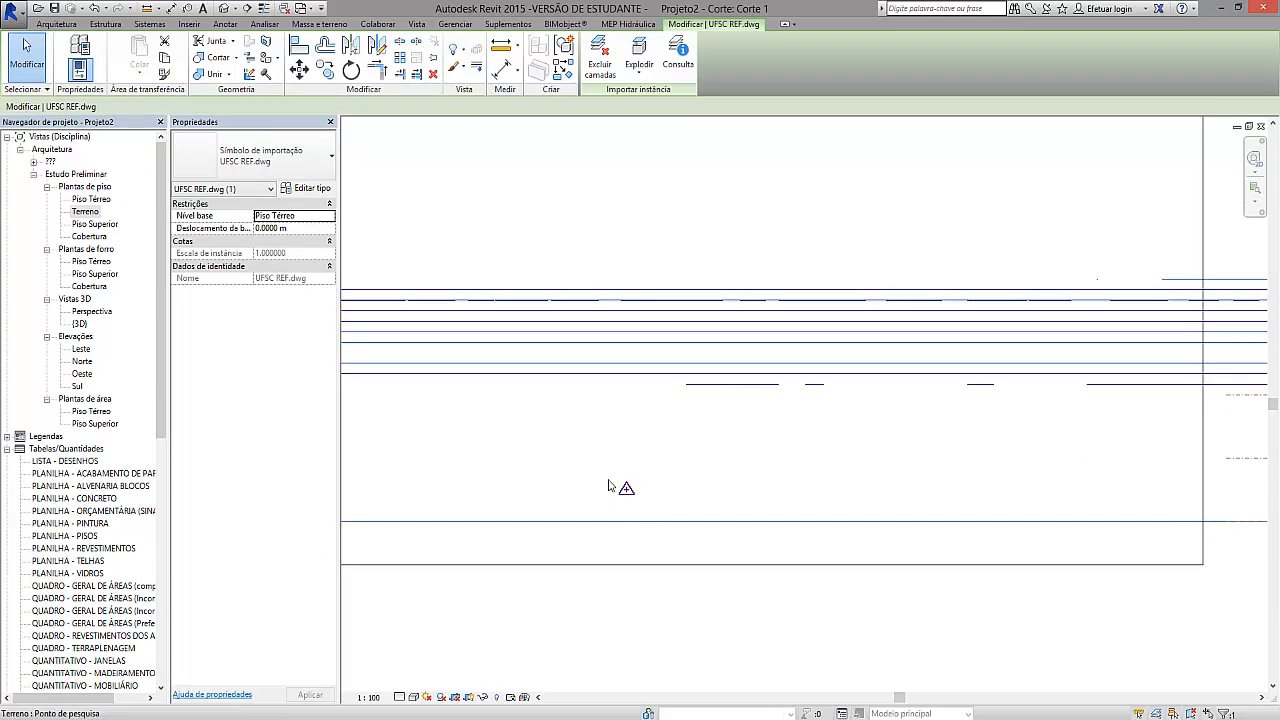
{"action": "scroll", "coordinate": [609, 486], "scroll_direction": "up", "scroll_amount": 1}
{"action": "key", "text": "Escape"}
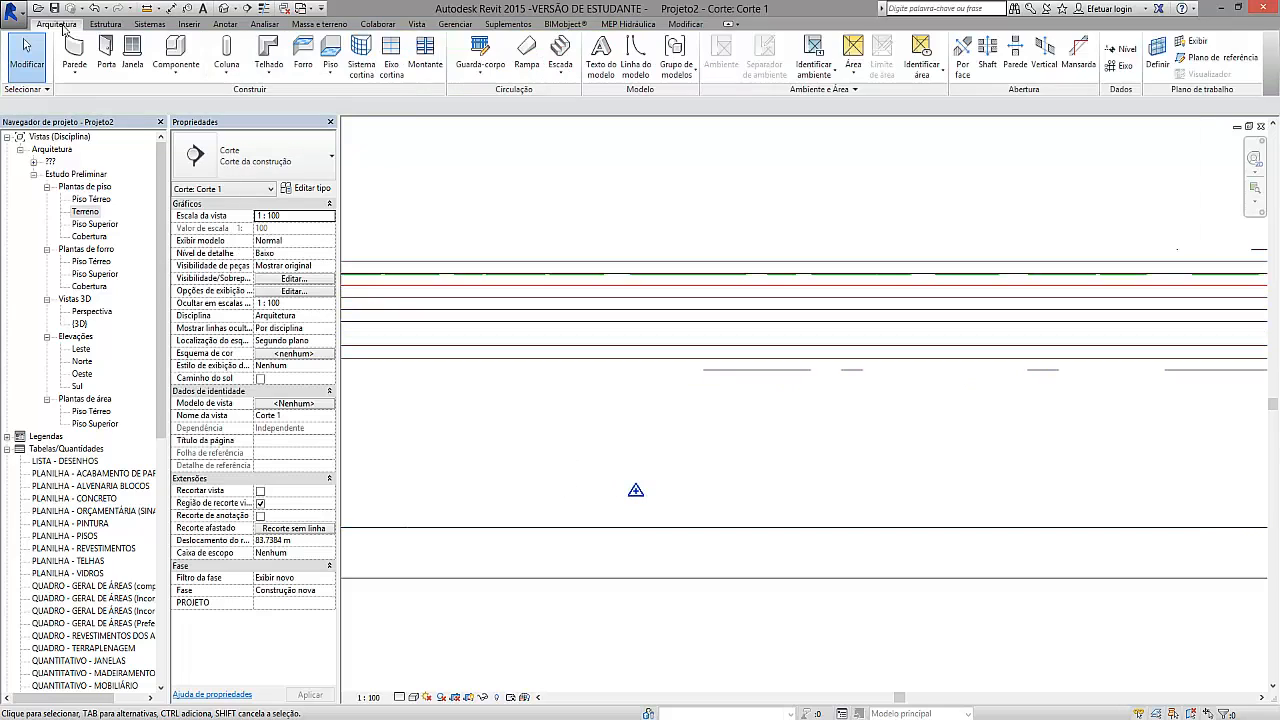
- Draw a vertical detail line about 11.4 m long upward from the survey point in the Corte 1 section
{"action": "left_click", "coordinate": [226, 24]}
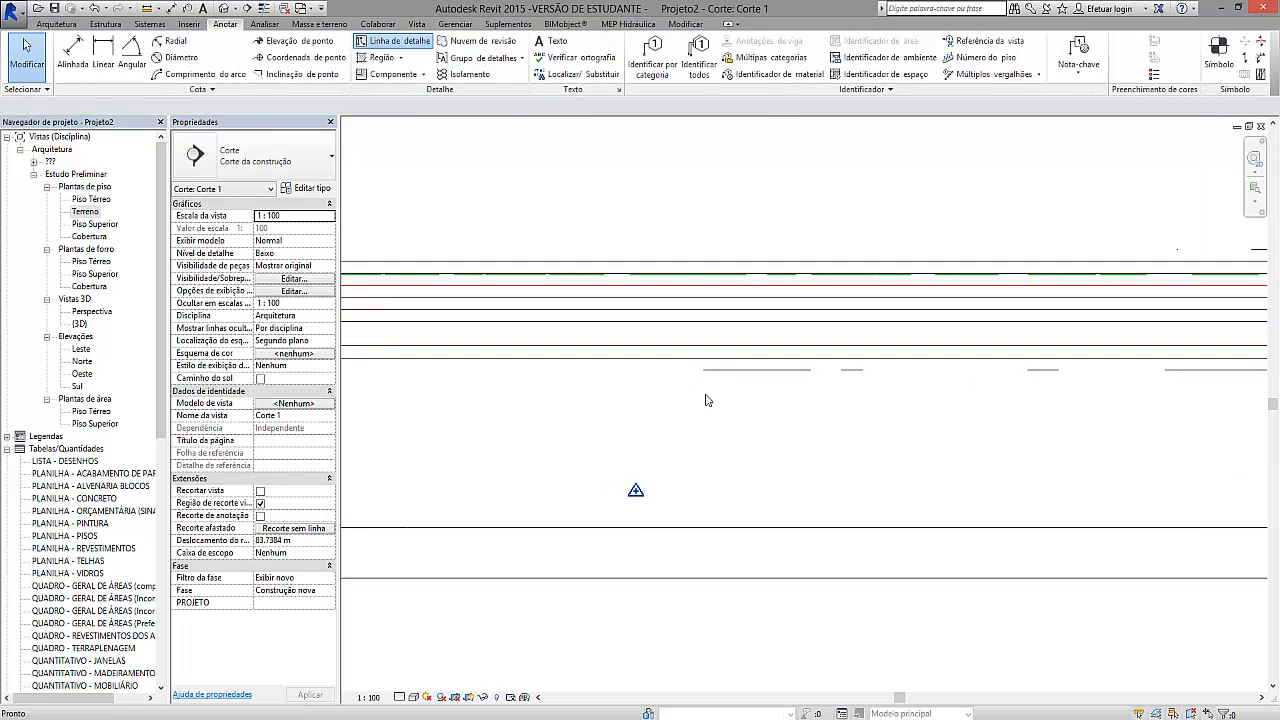
{"action": "key", "text": "d"}
{"action": "key", "text": "l"}
{"action": "left_click", "coordinate": [636, 490]}
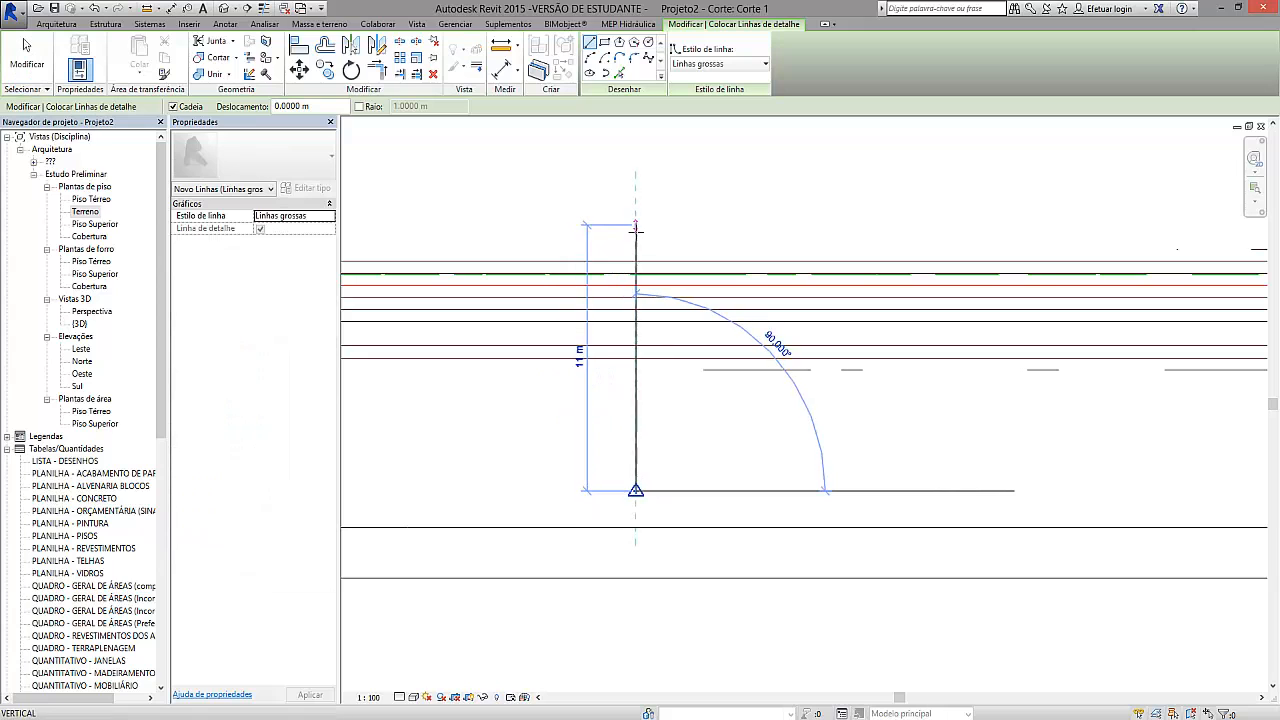
{"action": "left_click", "coordinate": [636, 216]}
{"action": "key", "text": "Escape"}
{"action": "key", "text": "Escape"}
- Move UFSC REF.dwg straight down along the detail line so its red contour line meets the survey point
{"action": "scroll", "coordinate": [622, 330], "scroll_direction": "up", "scroll_amount": 1}
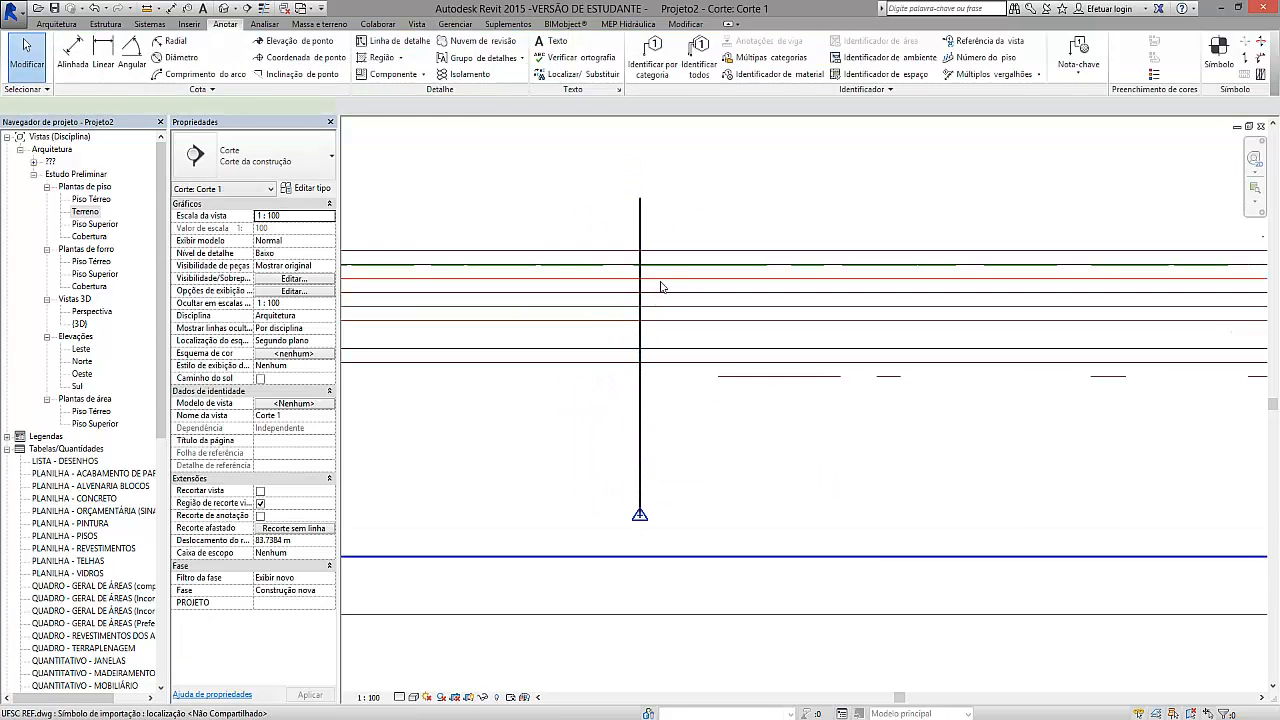
{"action": "left_click", "coordinate": [660, 287]}
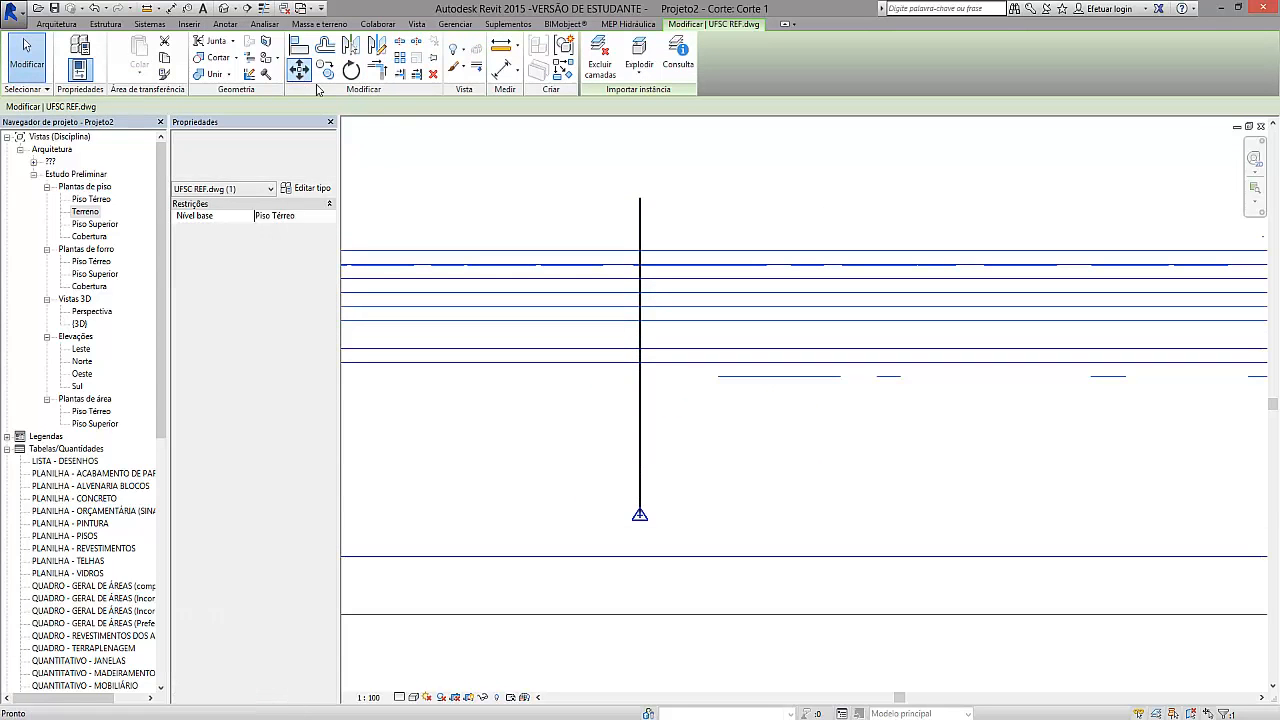
{"action": "key", "text": "m"}
{"action": "key", "text": "v"}
{"action": "left_click", "coordinate": [648, 287]}
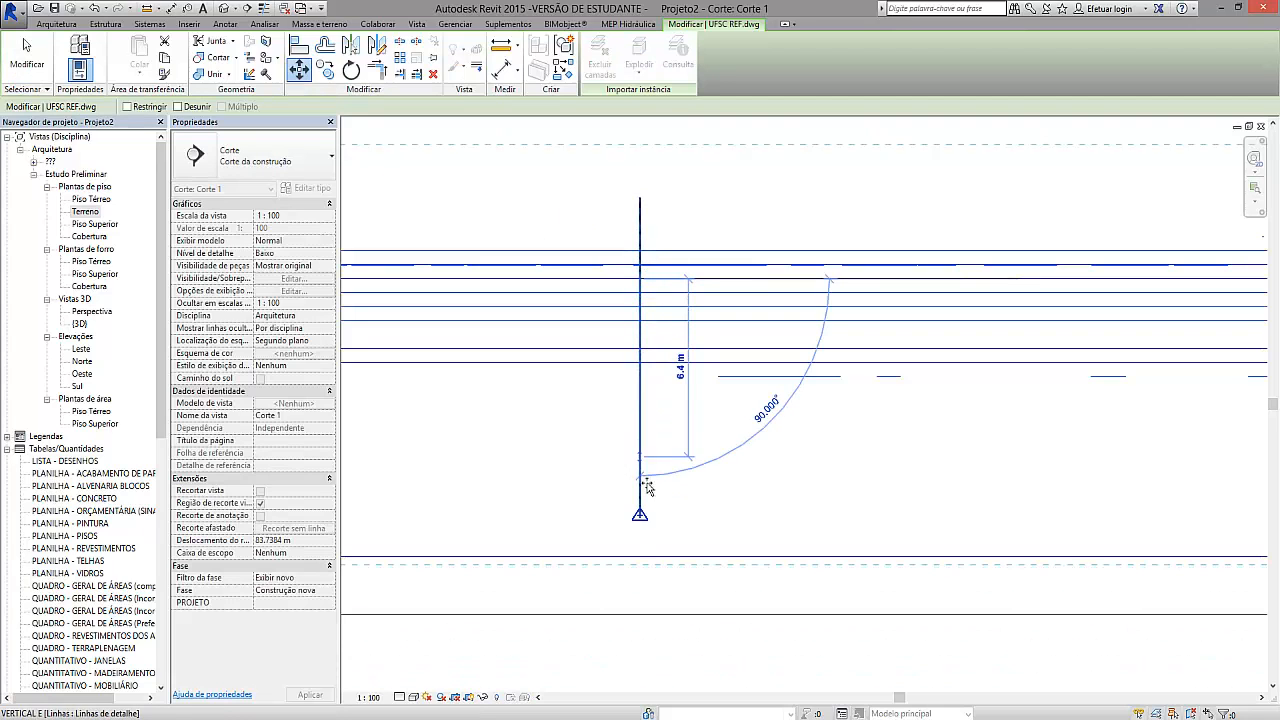
{"action": "left_click", "coordinate": [648, 527]}
{"action": "key", "text": "Escape"}
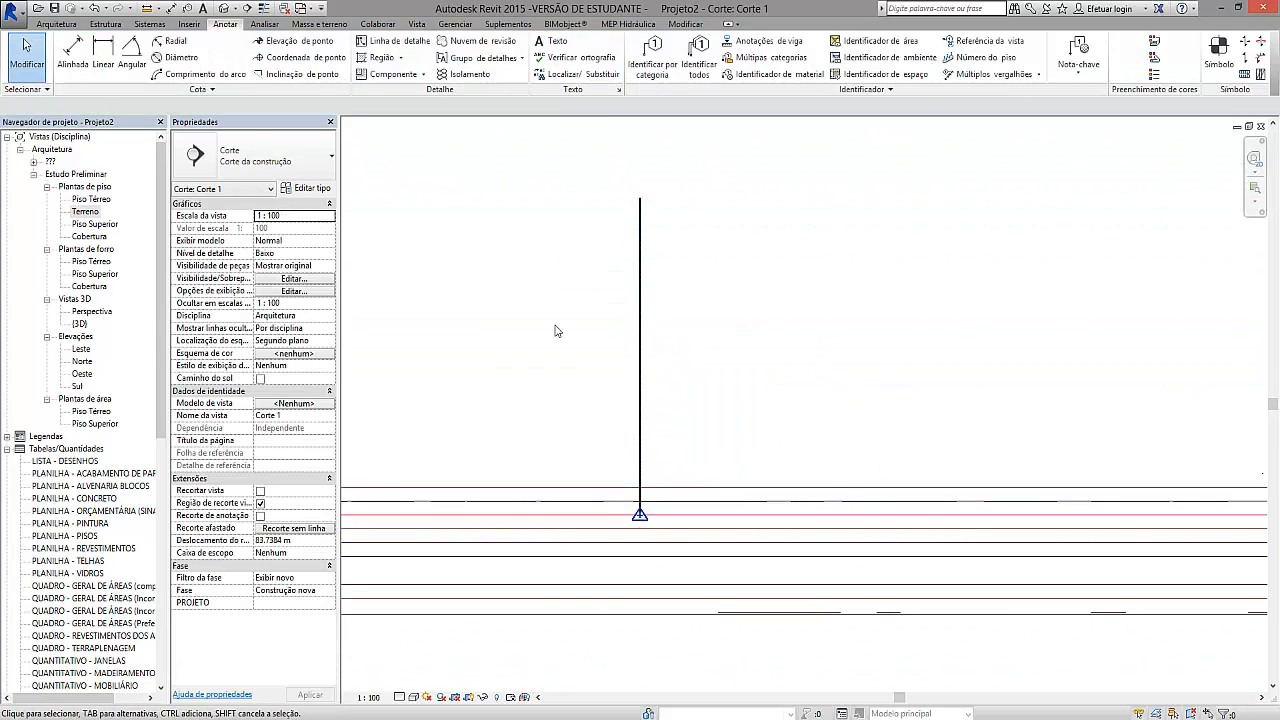
- Delete the vertical detail line above the survey point
{"action": "scroll", "coordinate": [552, 323], "scroll_direction": "down", "scroll_amount": 4}
{"action": "scroll", "coordinate": [617, 368], "scroll_direction": "up", "scroll_amount": 2}
{"action": "left_click", "coordinate": [586, 349]}
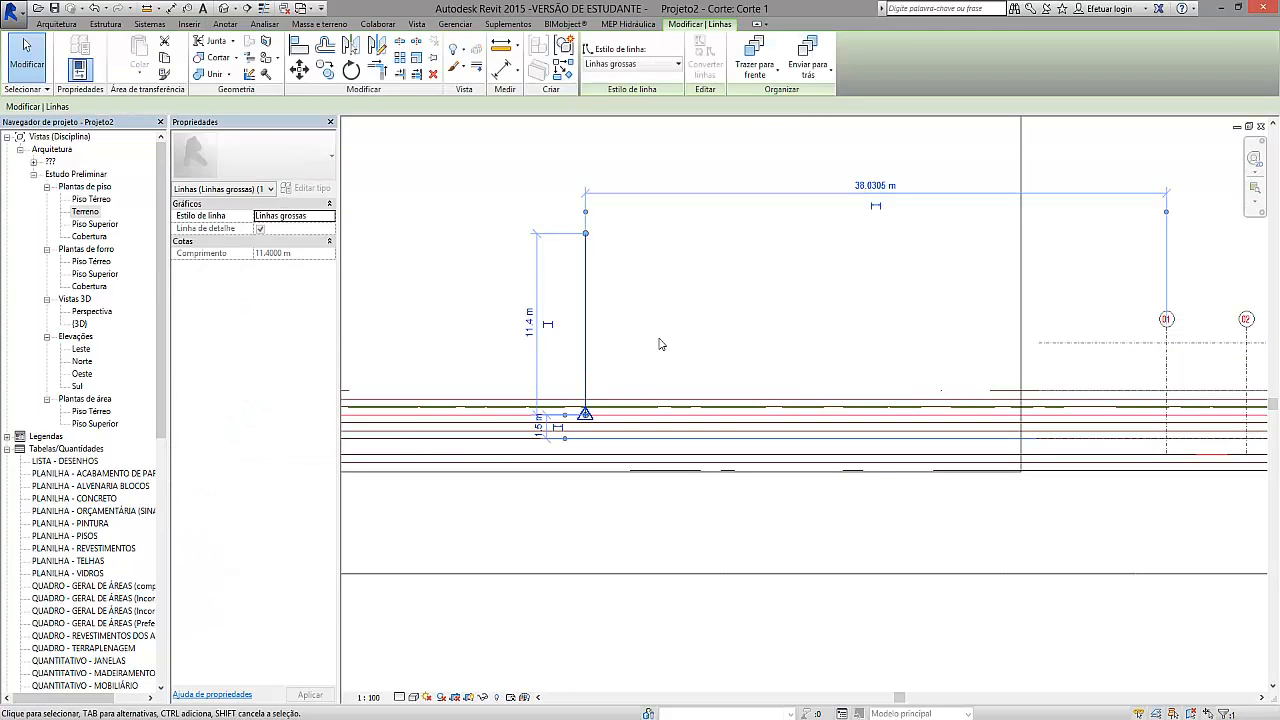
{"action": "key", "text": "Delete"}
- Check the project base point's shared coordinates and elevation against the Piso Térreo level and the terrain contours
{"action": "scroll", "coordinate": [486, 280], "scroll_direction": "down", "scroll_amount": 2}
{"action": "scroll", "coordinate": [1094, 388], "scroll_direction": "up", "scroll_amount": 3}
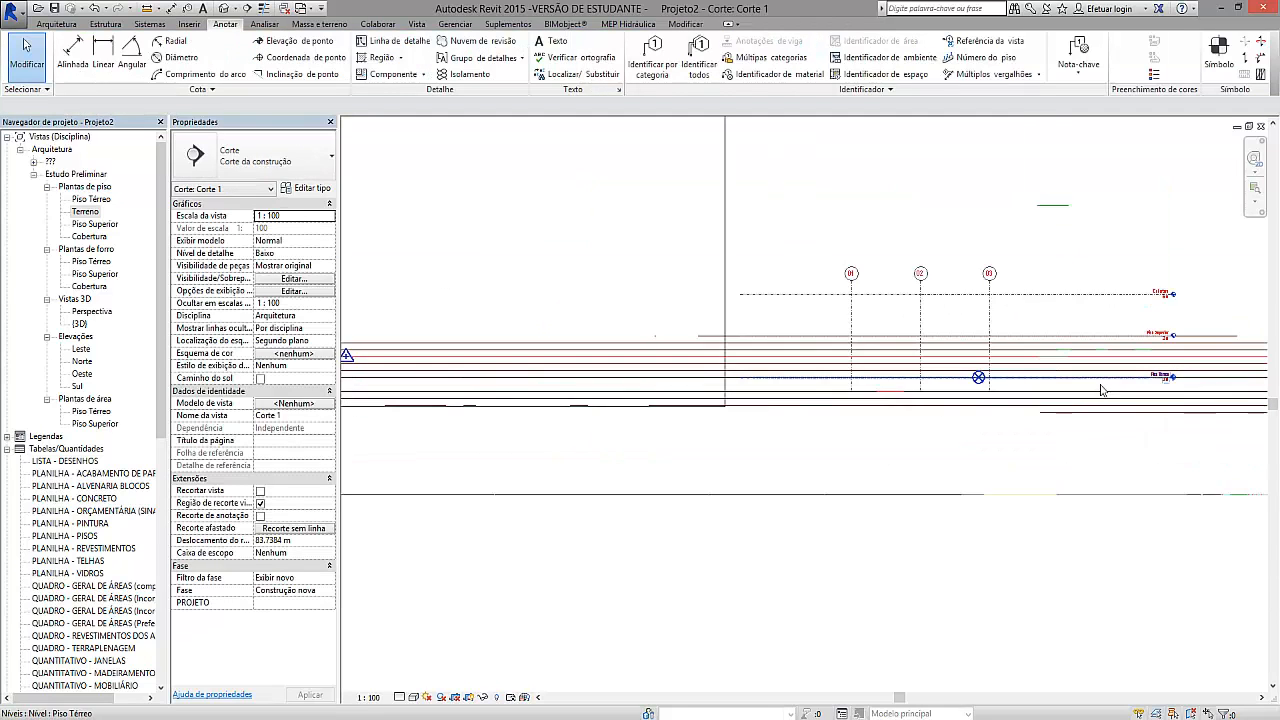
{"action": "scroll", "coordinate": [978, 368], "scroll_direction": "up", "scroll_amount": 2}
{"action": "scroll", "coordinate": [980, 331], "scroll_direction": "up", "scroll_amount": 3}
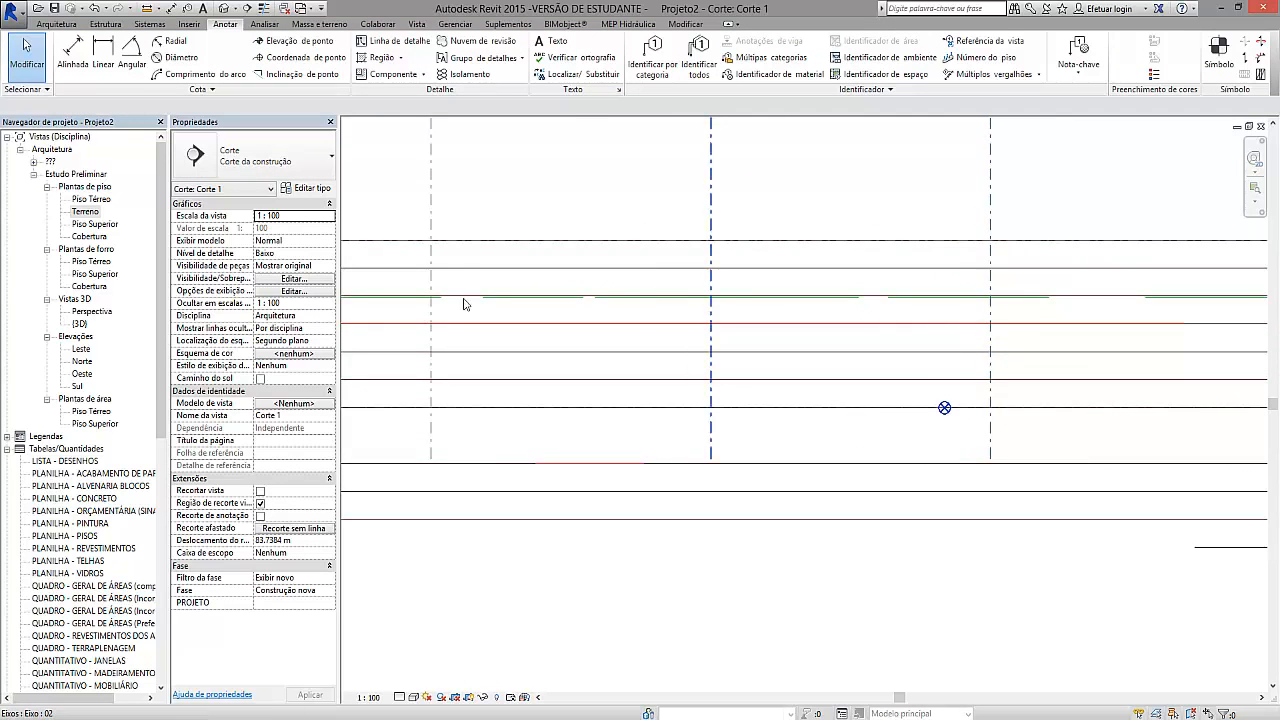
{"action": "scroll", "coordinate": [448, 302], "scroll_direction": "down", "scroll_amount": 3}
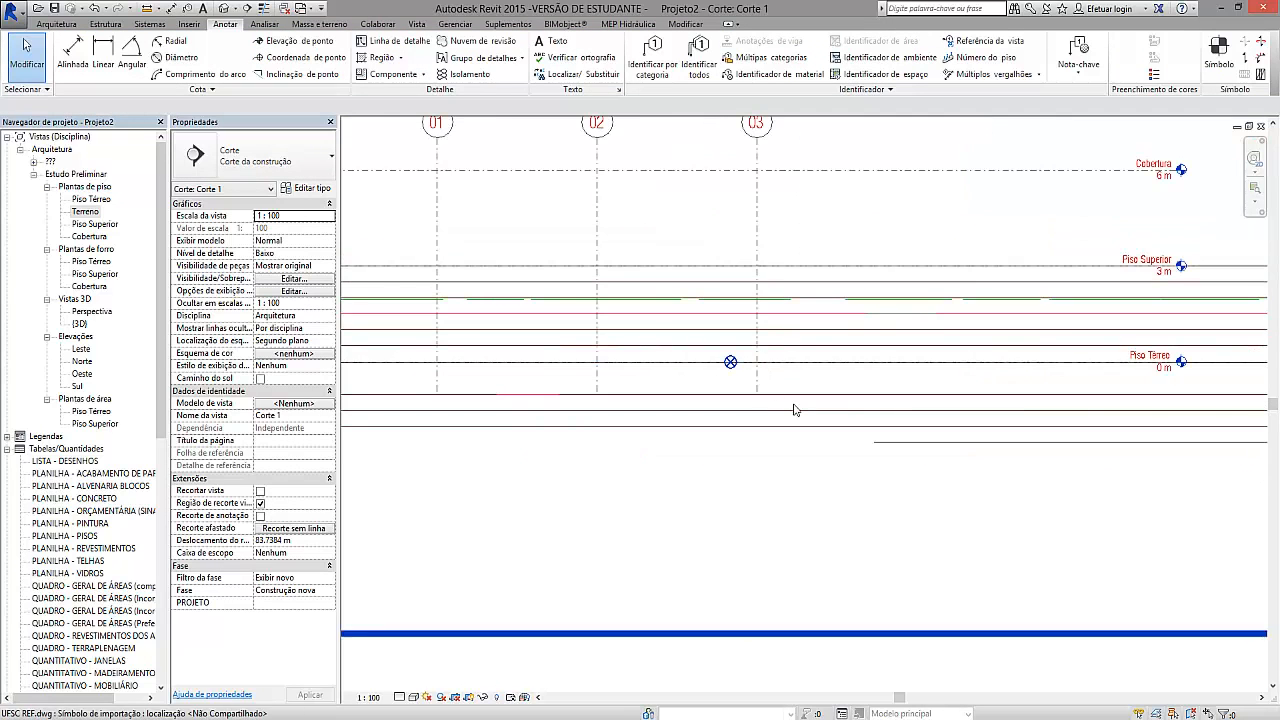
{"action": "left_click", "coordinate": [727, 364]}
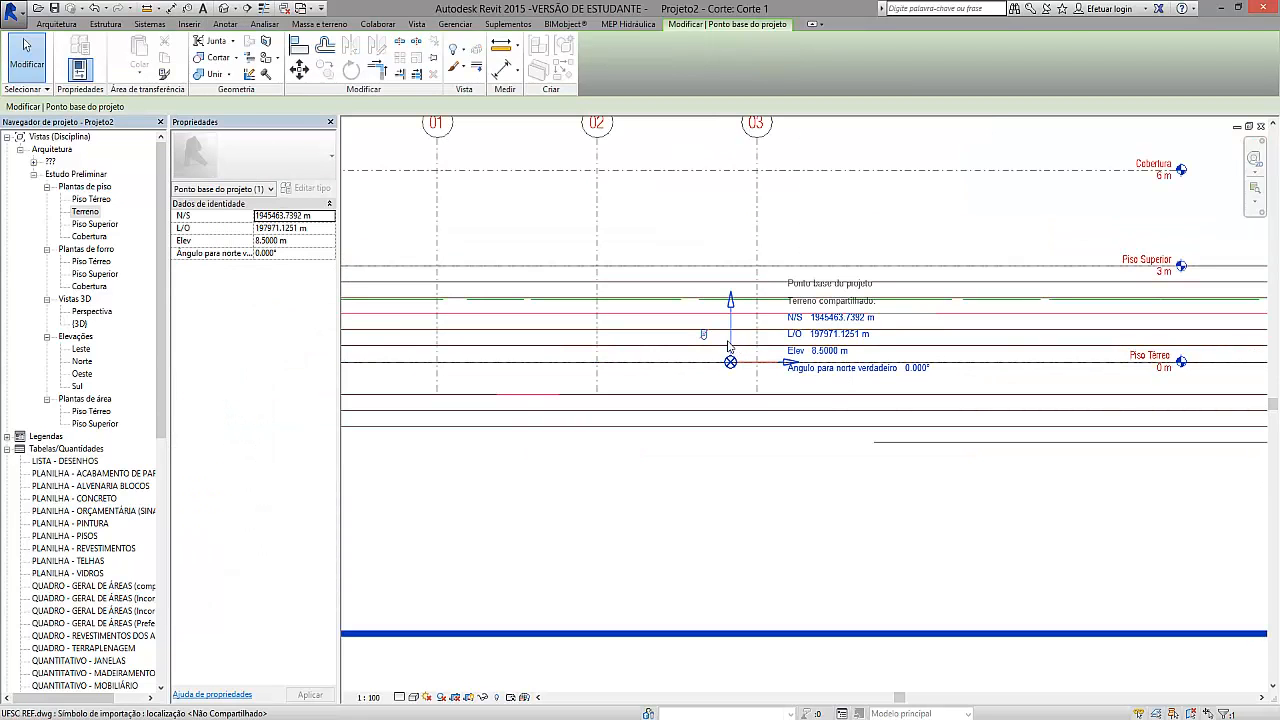
{"action": "key", "text": "Escape"}
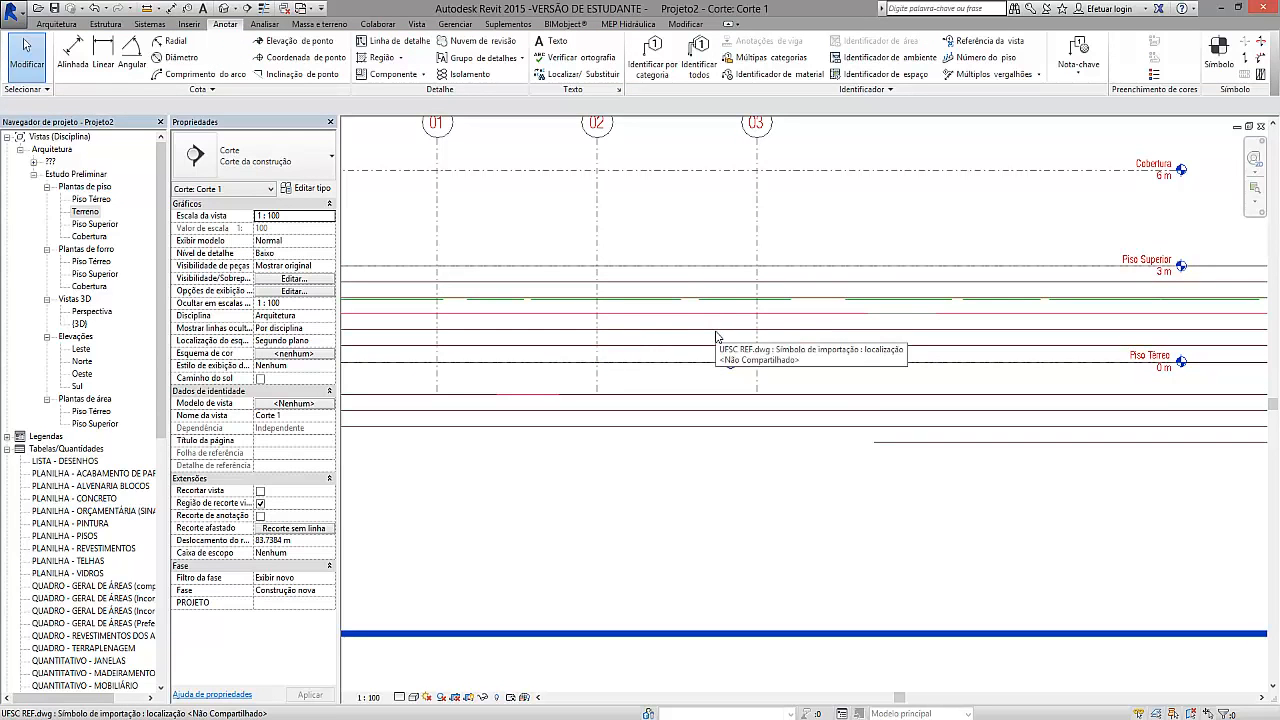
{"action": "scroll", "coordinate": [818, 339], "scroll_direction": "down", "scroll_amount": 4}
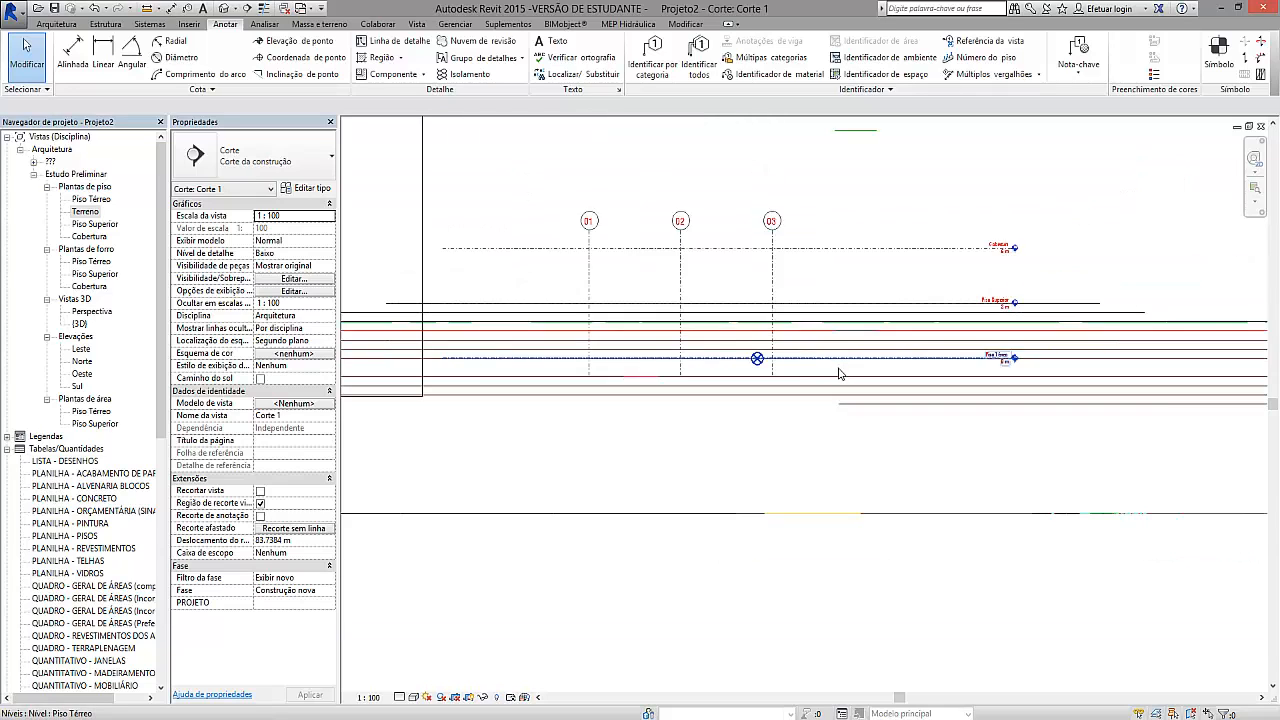
{"action": "scroll", "coordinate": [786, 360], "scroll_direction": "up", "scroll_amount": 6}
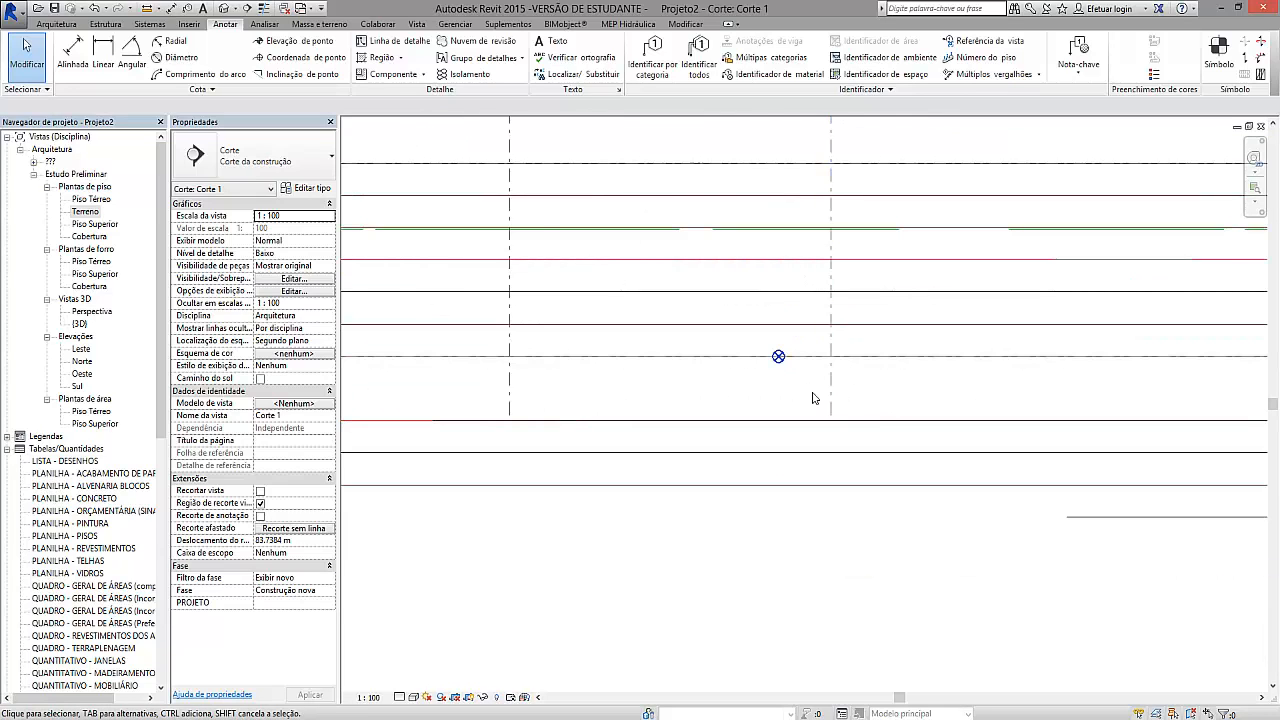
- Extend the lower ends of grid lines 01, 02 and 03 down past the lowest nearby contour lines
{"action": "scroll", "coordinate": [835, 390], "scroll_direction": "down", "scroll_amount": 2}
{"action": "left_click", "coordinate": [834, 515]}
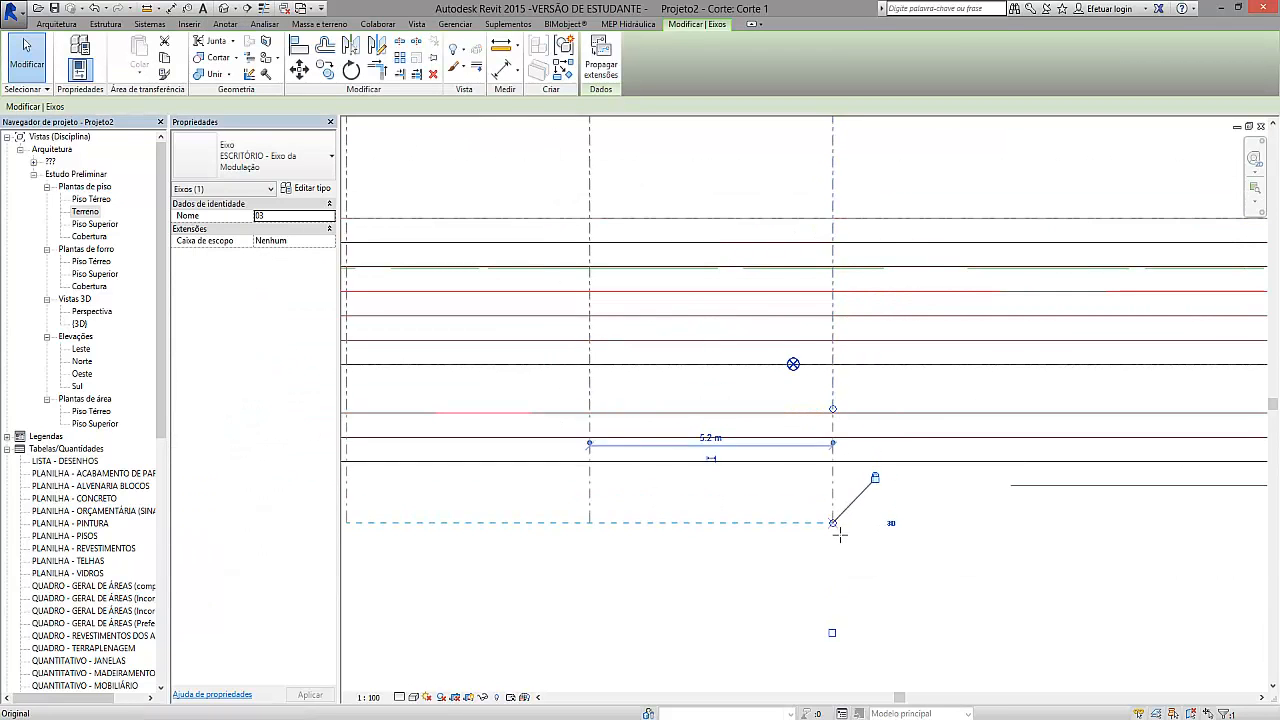
{"action": "left_click_drag", "start_coordinate": [840, 534], "coordinate": [840, 546]}
{"action": "scroll", "coordinate": [824, 272], "scroll_direction": "down", "scroll_amount": 3}
{"action": "key", "text": "Escape"}
{"action": "left_click", "coordinate": [728, 236]}
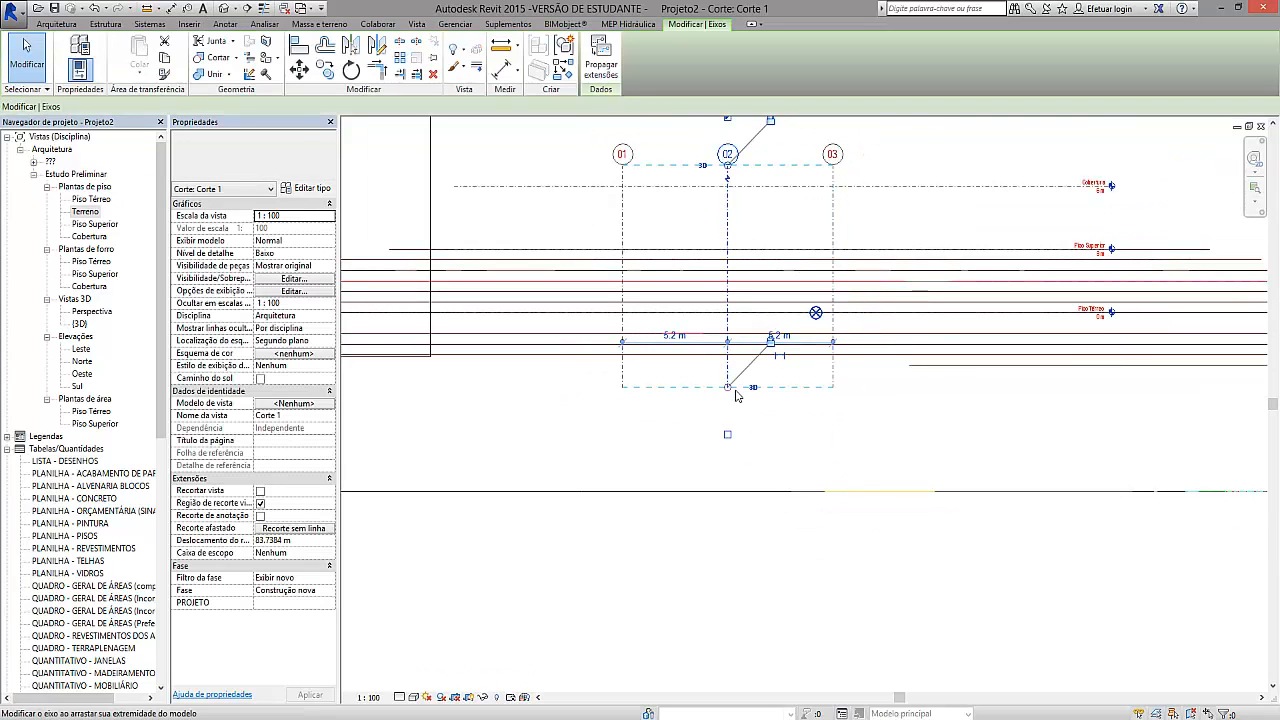
{"action": "left_click_drag", "start_coordinate": [728, 388], "coordinate": [731, 428]}
{"action": "key", "text": "Escape"}
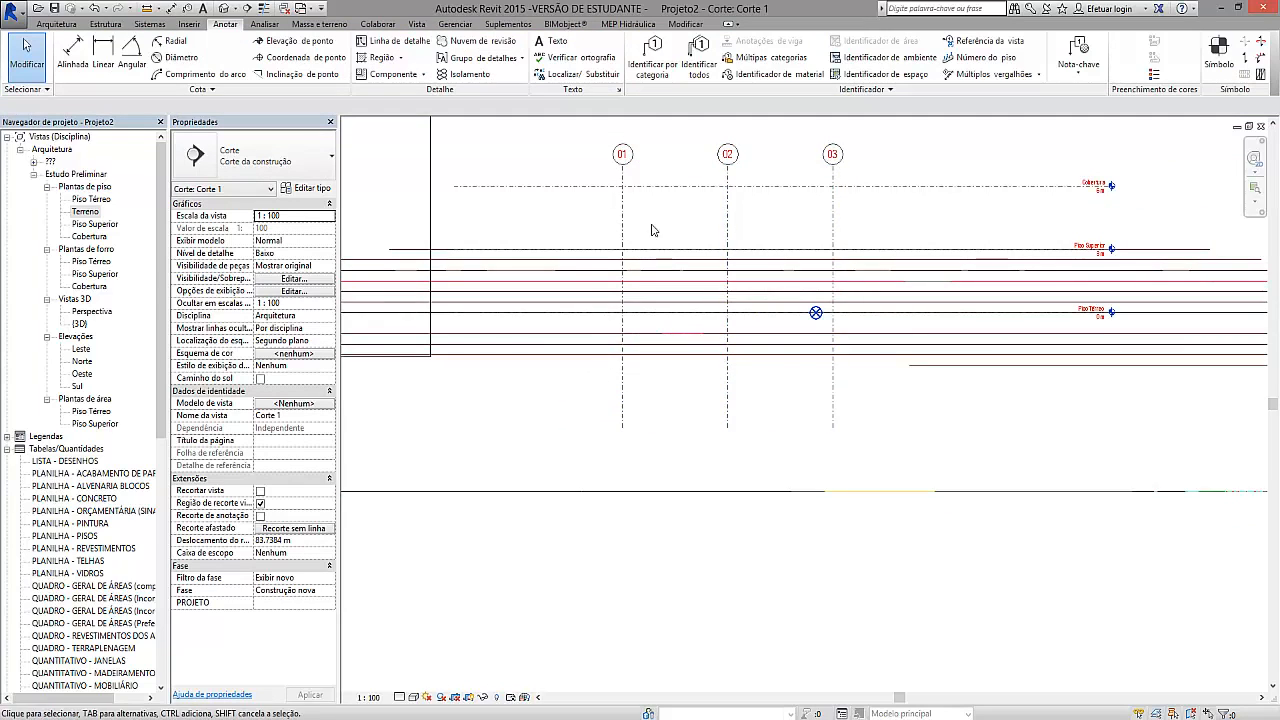
- Close the Corte 1 view and delete its section line from the Terreno plan, accepting the removal of the view
{"action": "scroll", "coordinate": [680, 423], "scroll_direction": "down", "scroll_amount": 2}
{"action": "scroll", "coordinate": [906, 391], "scroll_direction": "down", "scroll_amount": 3}
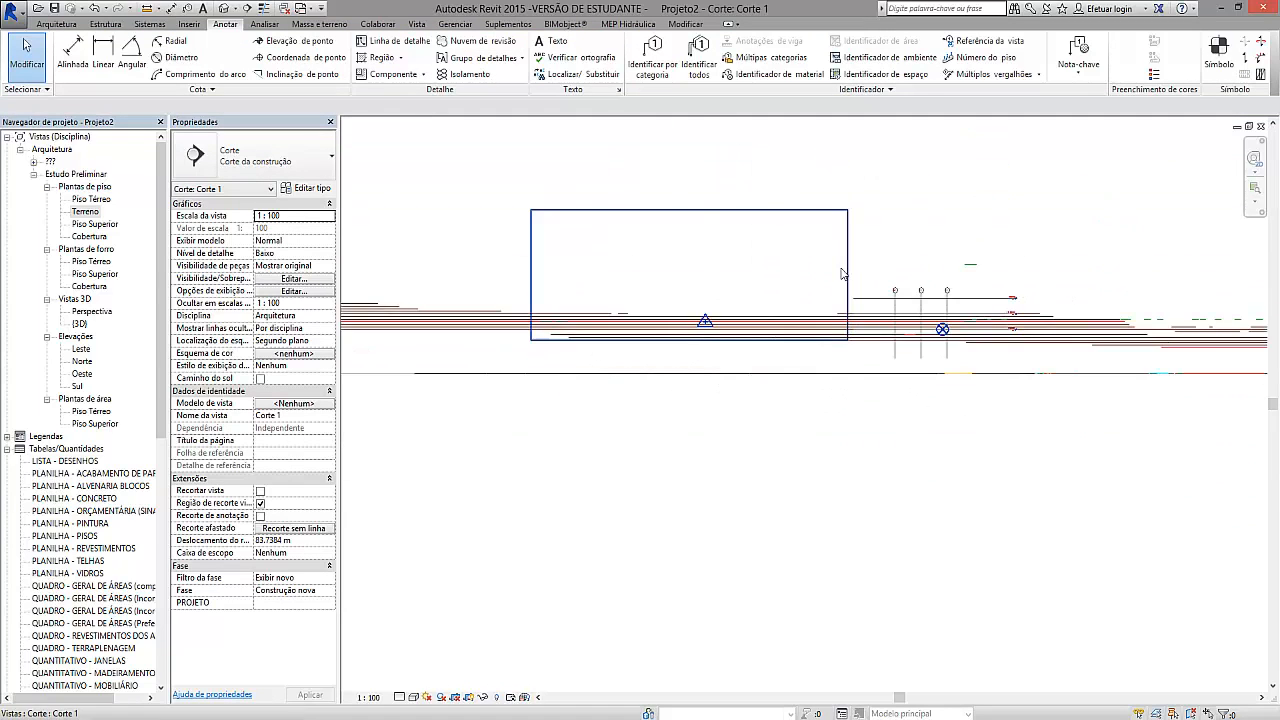
{"action": "left_click", "coordinate": [1260, 127]}
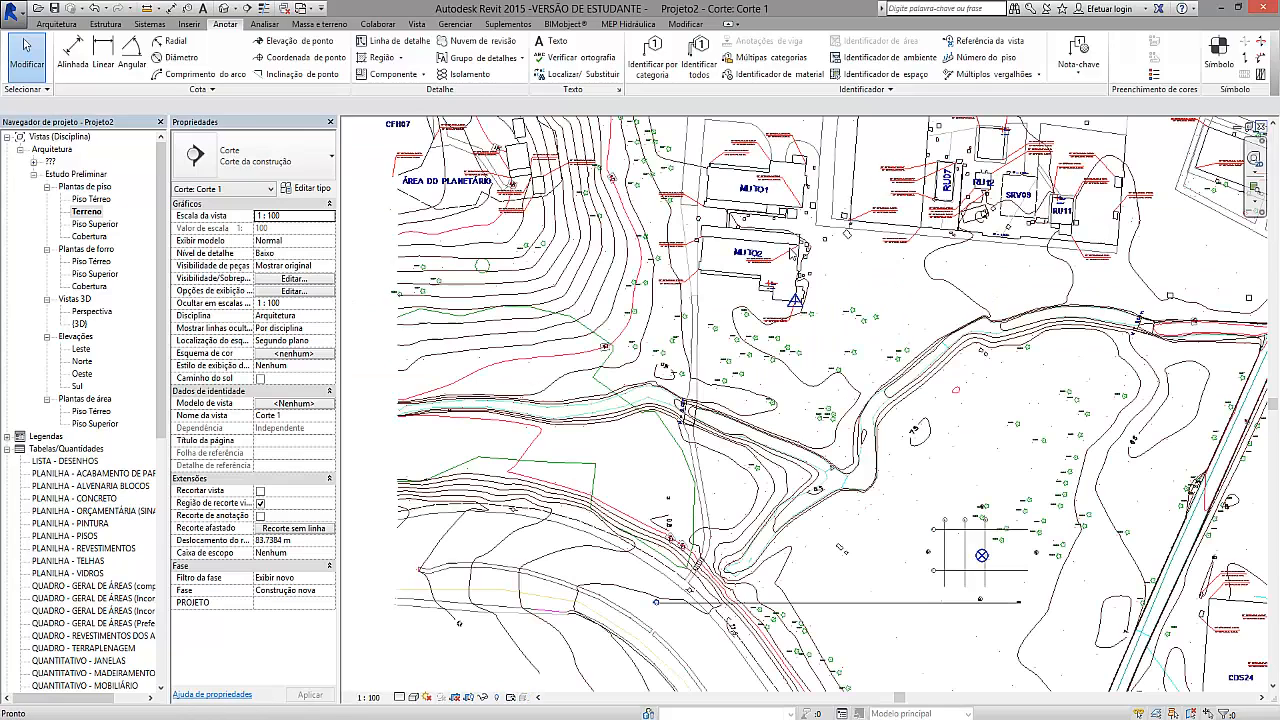
{"action": "scroll", "coordinate": [704, 362], "scroll_direction": "down", "scroll_amount": 3}
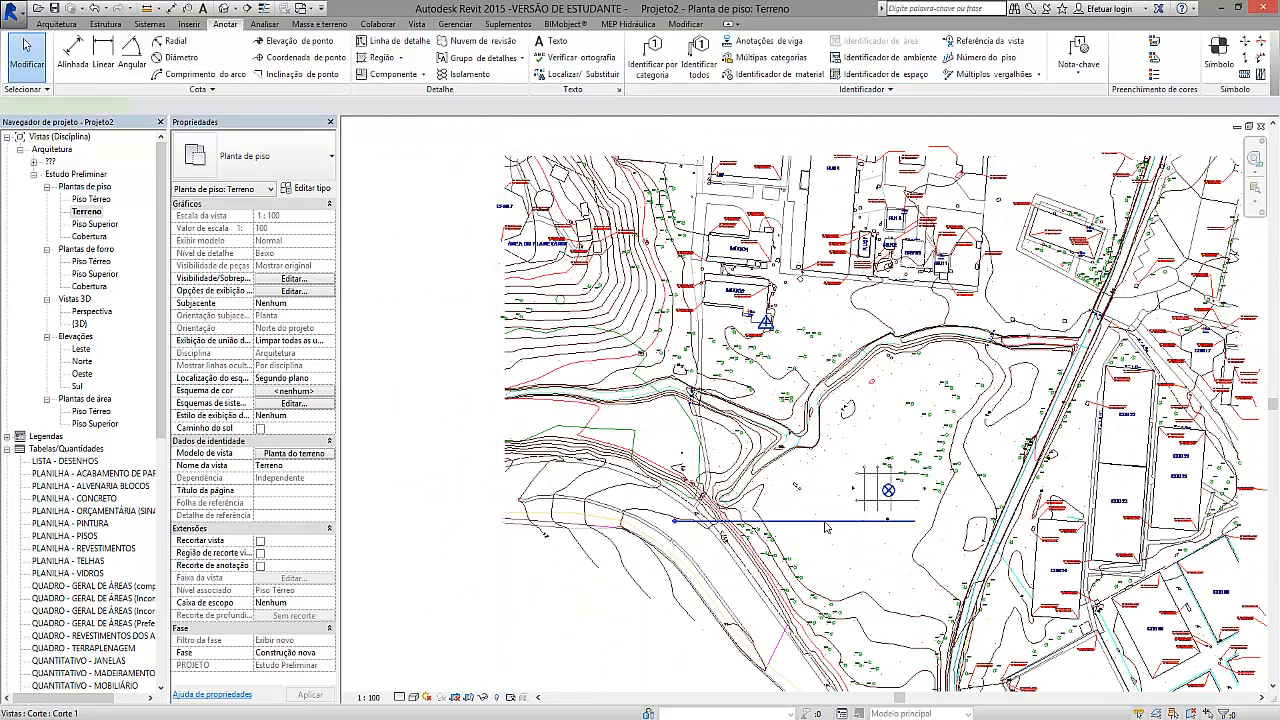
{"action": "left_click", "coordinate": [824, 524]}
{"action": "key", "text": "Delete"}
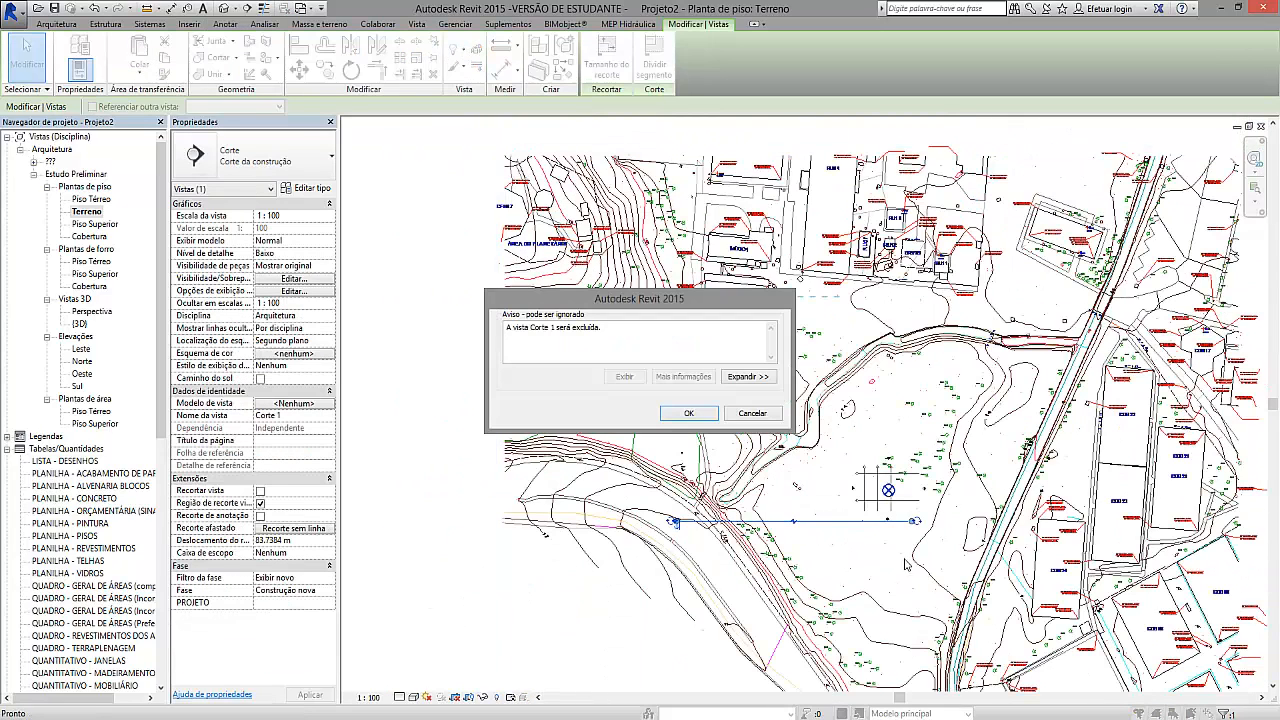
{"action": "left_click", "coordinate": [688, 413]}
- Check the base level and base offset of UFSC REF.dwg in the Terreno plan
{"action": "scroll", "coordinate": [771, 373], "scroll_direction": "up", "scroll_amount": 2}
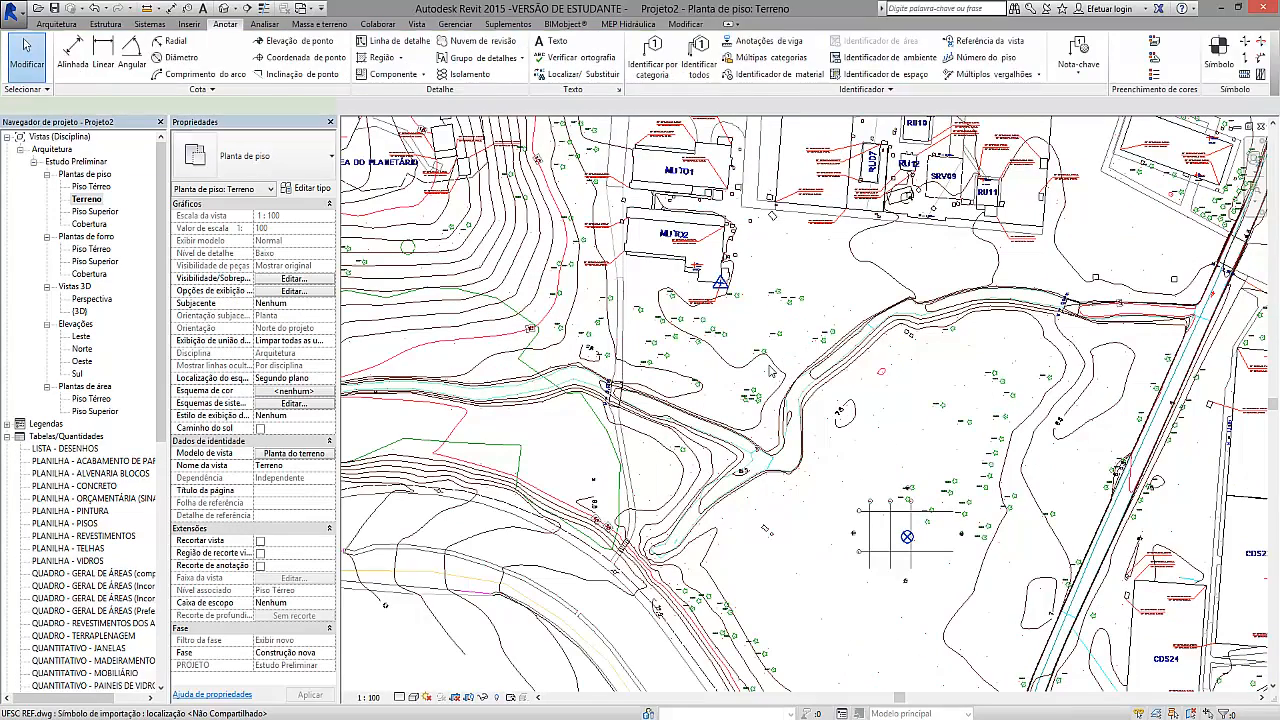
{"action": "left_click", "coordinate": [770, 372]}
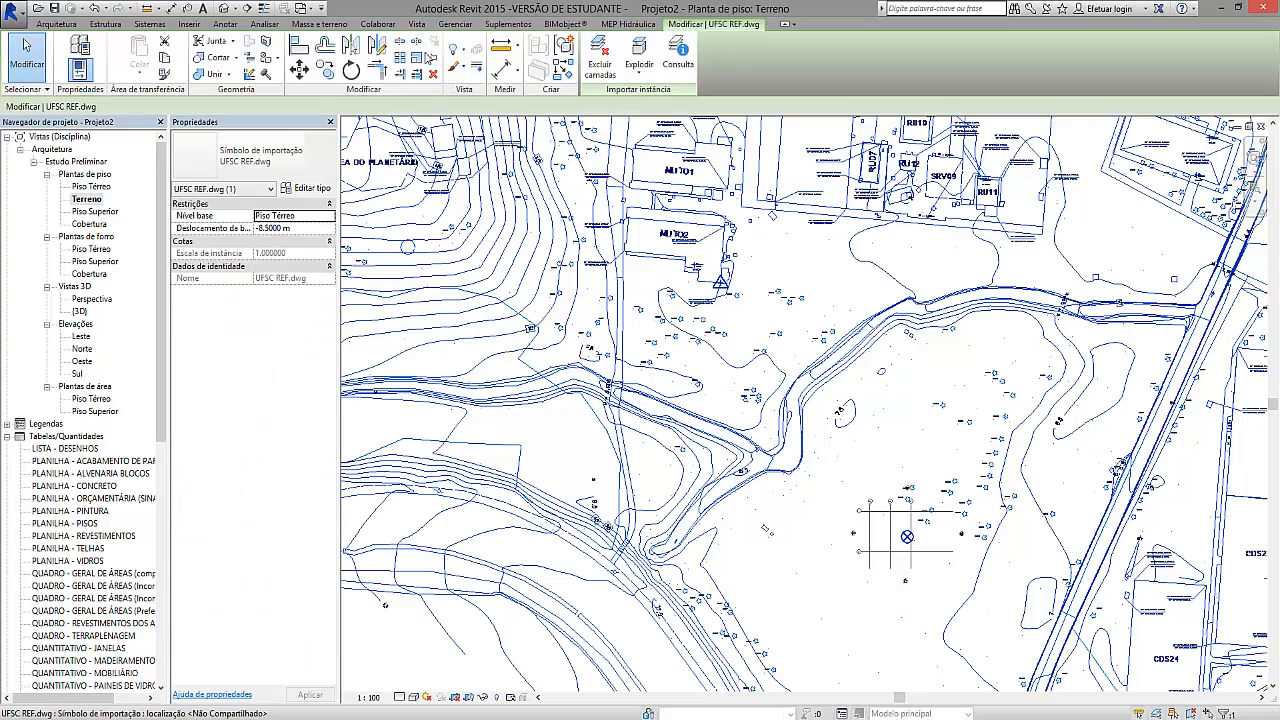
{"action": "scroll", "coordinate": [530, 248], "scroll_direction": "down", "scroll_amount": 2}
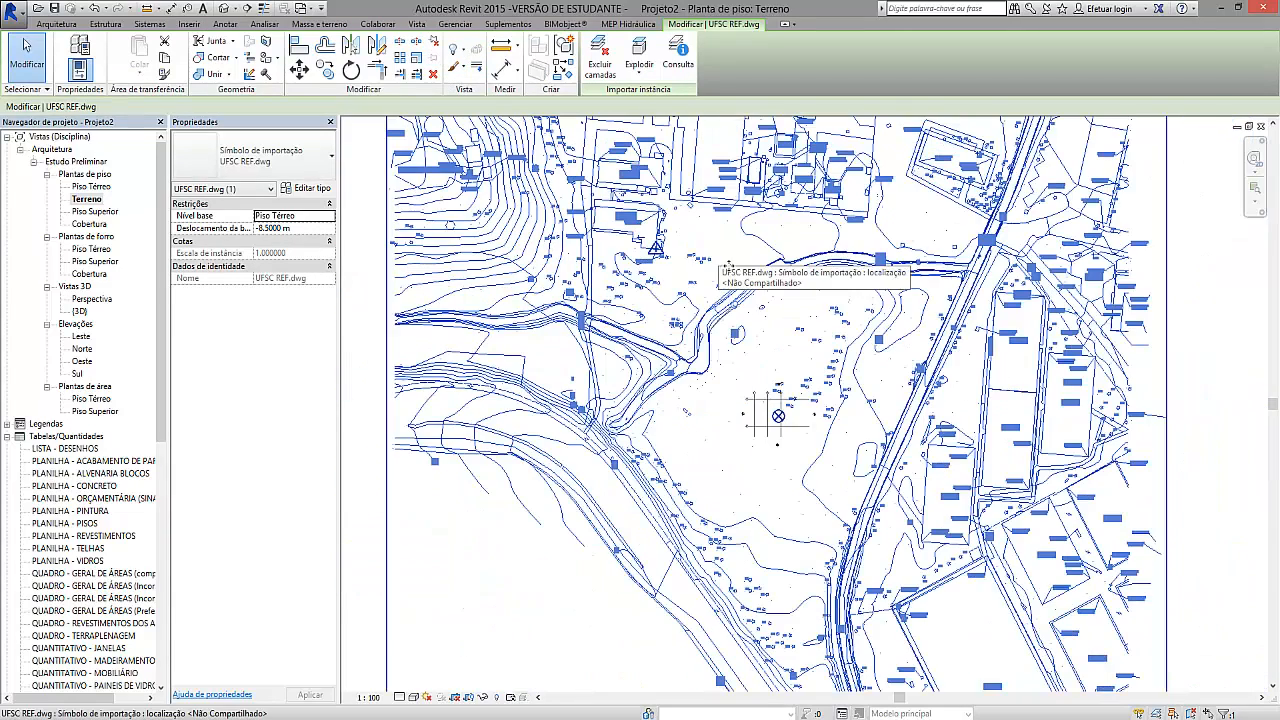
{"action": "left_click", "coordinate": [377, 344]}
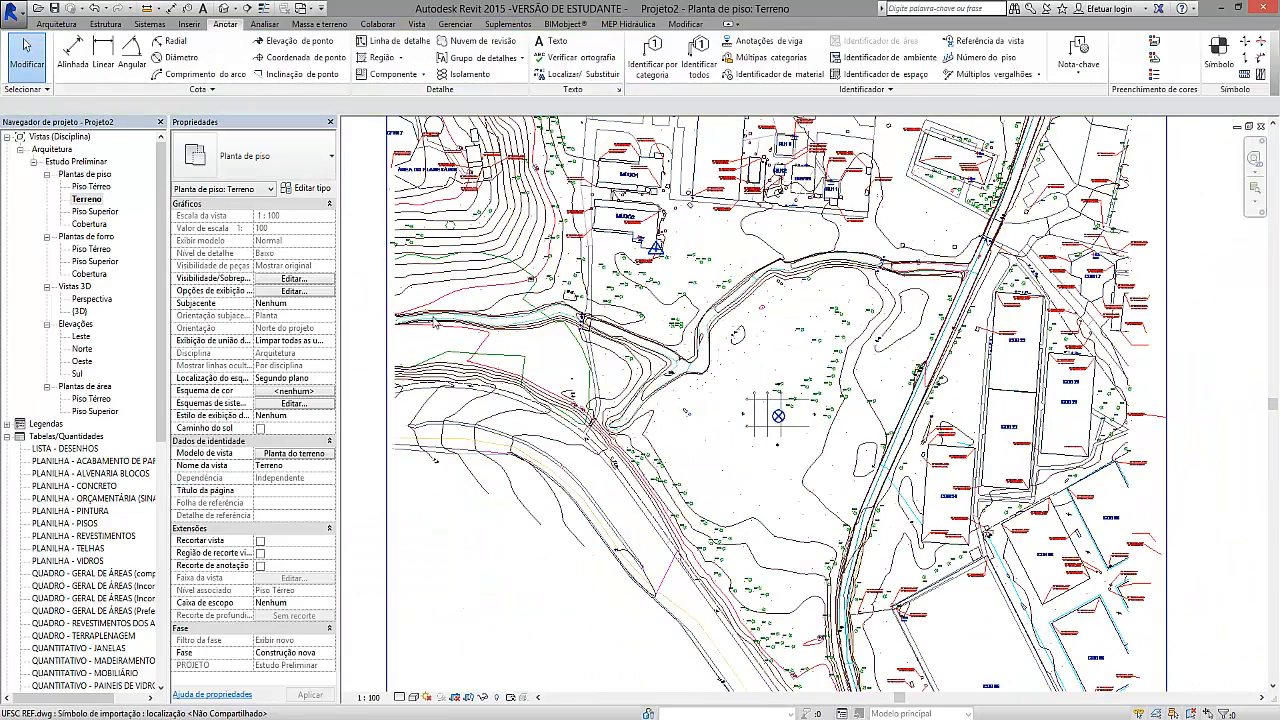
{"action": "left_click", "coordinate": [459, 330]}
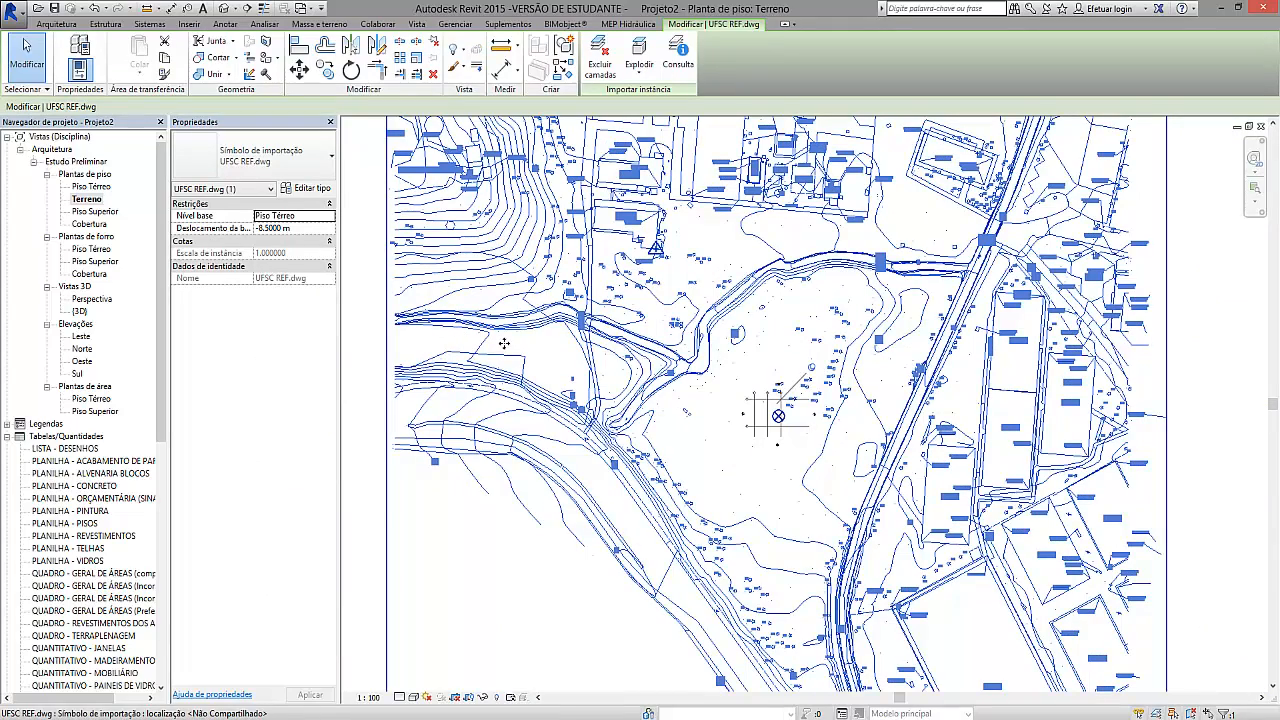
- Try moving the project base point between the grids, unclipped on its own and clipped with the model, and undo the clipped move
{"action": "scroll", "coordinate": [790, 418], "scroll_direction": "up", "scroll_amount": 1}
{"action": "scroll", "coordinate": [790, 418], "scroll_direction": "up", "scroll_amount": 9}
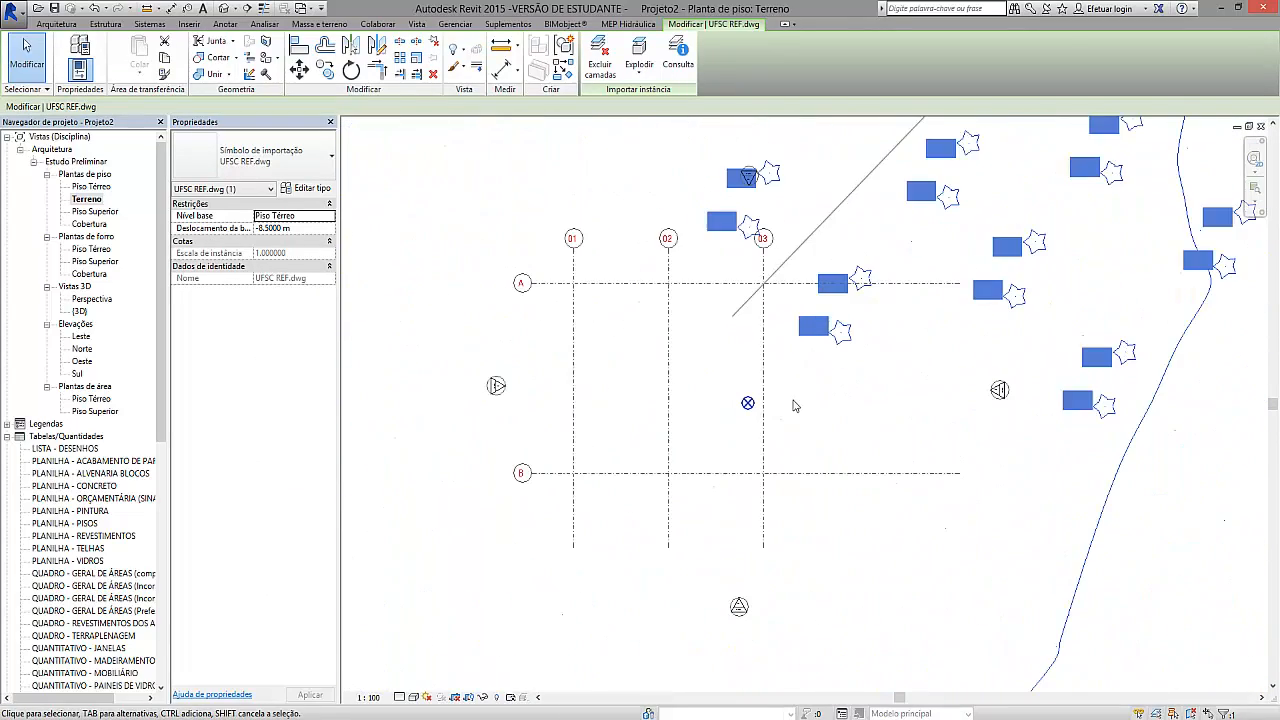
{"action": "left_click", "coordinate": [728, 410]}
{"action": "left_click", "coordinate": [747, 404]}
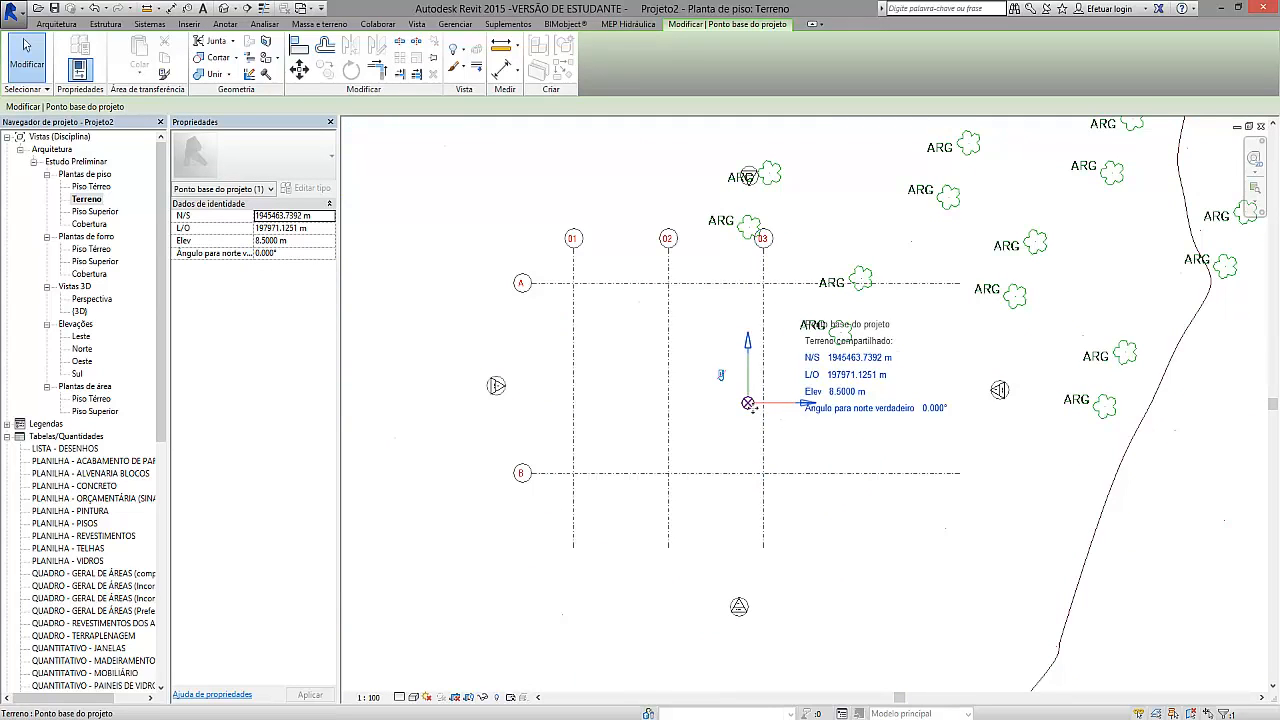
{"action": "left_click_drag", "start_coordinate": [747, 404], "coordinate": [633, 430]}
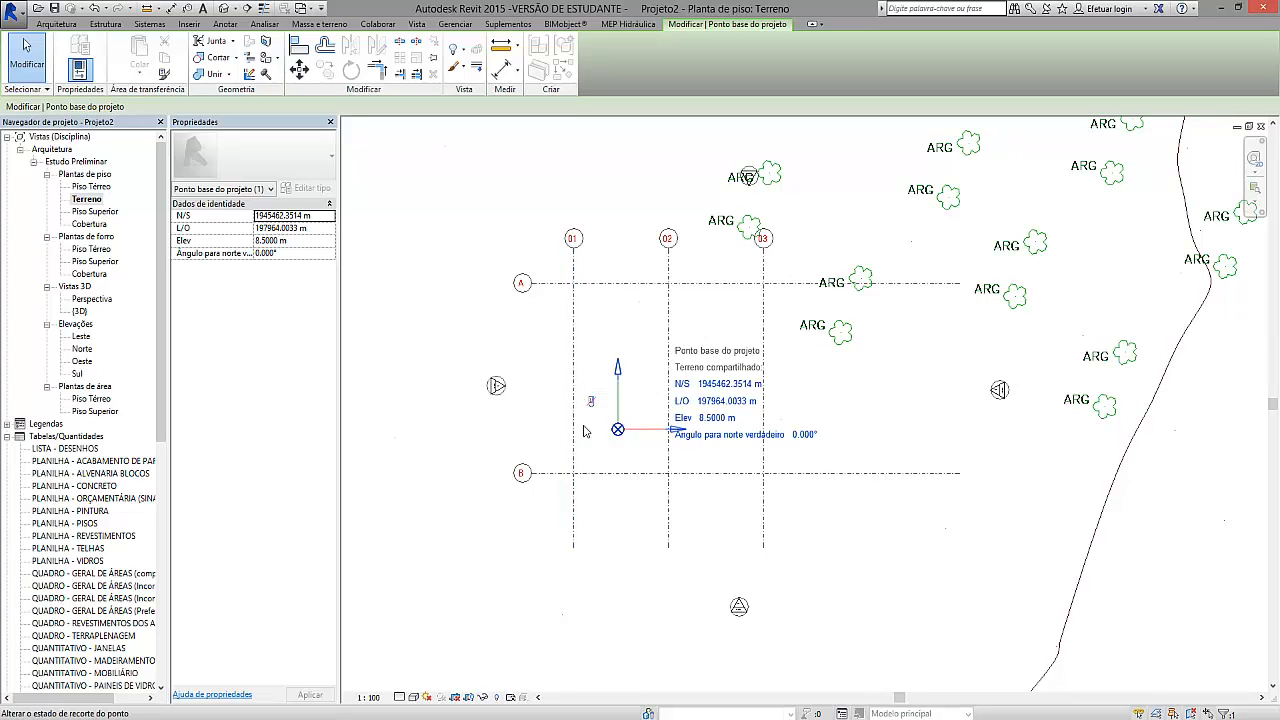
{"action": "mouse_move", "coordinate": [680, 367]}
{"action": "left_mouse_down"}
{"action": "mouse_move", "coordinate": [725, 340]}
{"action": "mouse_move", "coordinate": [610, 380]}
{"action": "mouse_move", "coordinate": [585, 420]}
{"action": "mouse_move", "coordinate": [598, 463]}
{"action": "mouse_move", "coordinate": [668, 410]}
{"action": "mouse_move", "coordinate": [715, 396]}
{"action": "mouse_move", "coordinate": [611, 429]}
{"action": "left_mouse_up"}
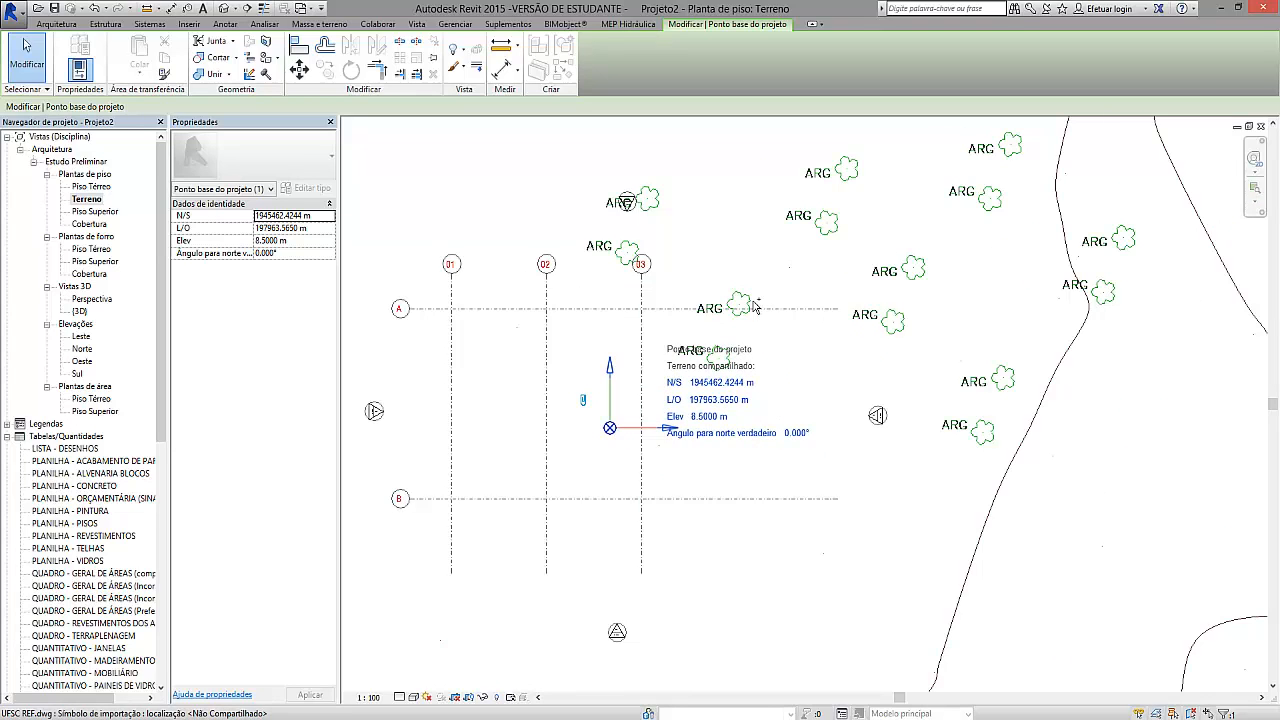
{"action": "key", "text": "ctrl+z"}
- Unclip the project base point and move it alone just southwest of the grid B and 01 intersection, at N/S 1945456.5727 m, L/O 197959.7077 m
{"action": "left_click", "coordinate": [729, 400]}
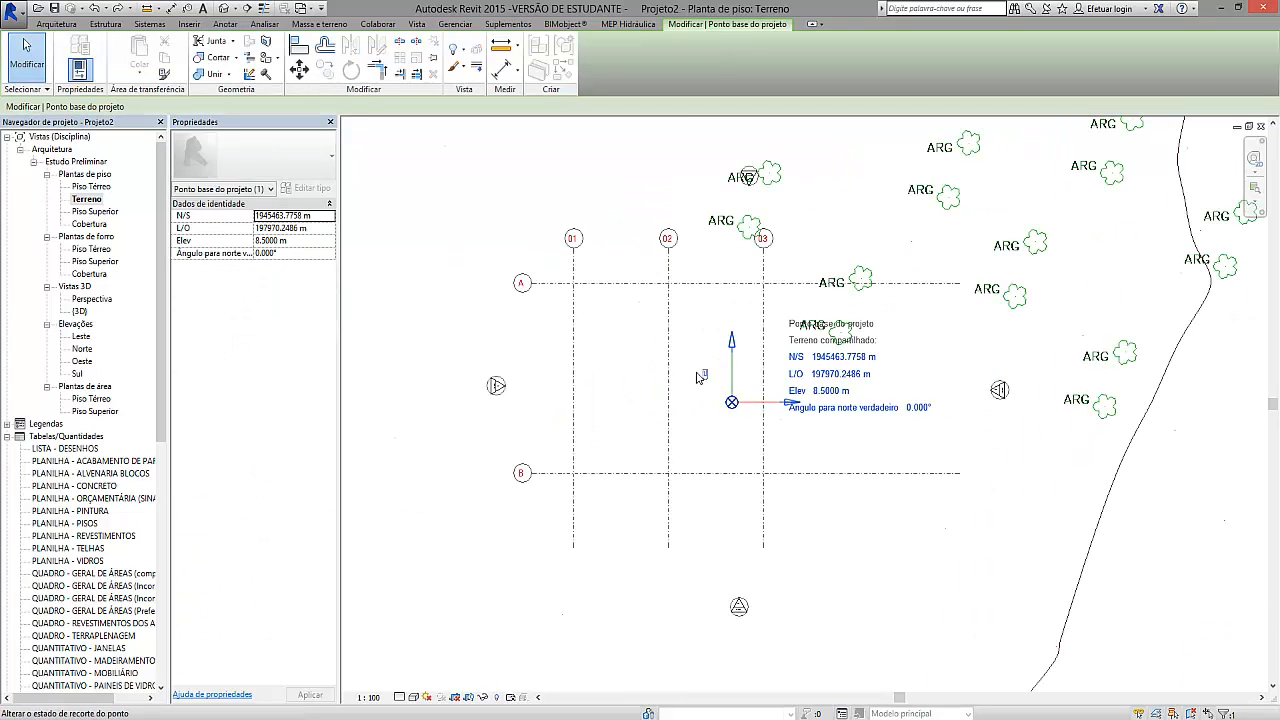
{"action": "left_click_drag", "start_coordinate": [735, 406], "coordinate": [500, 236]}
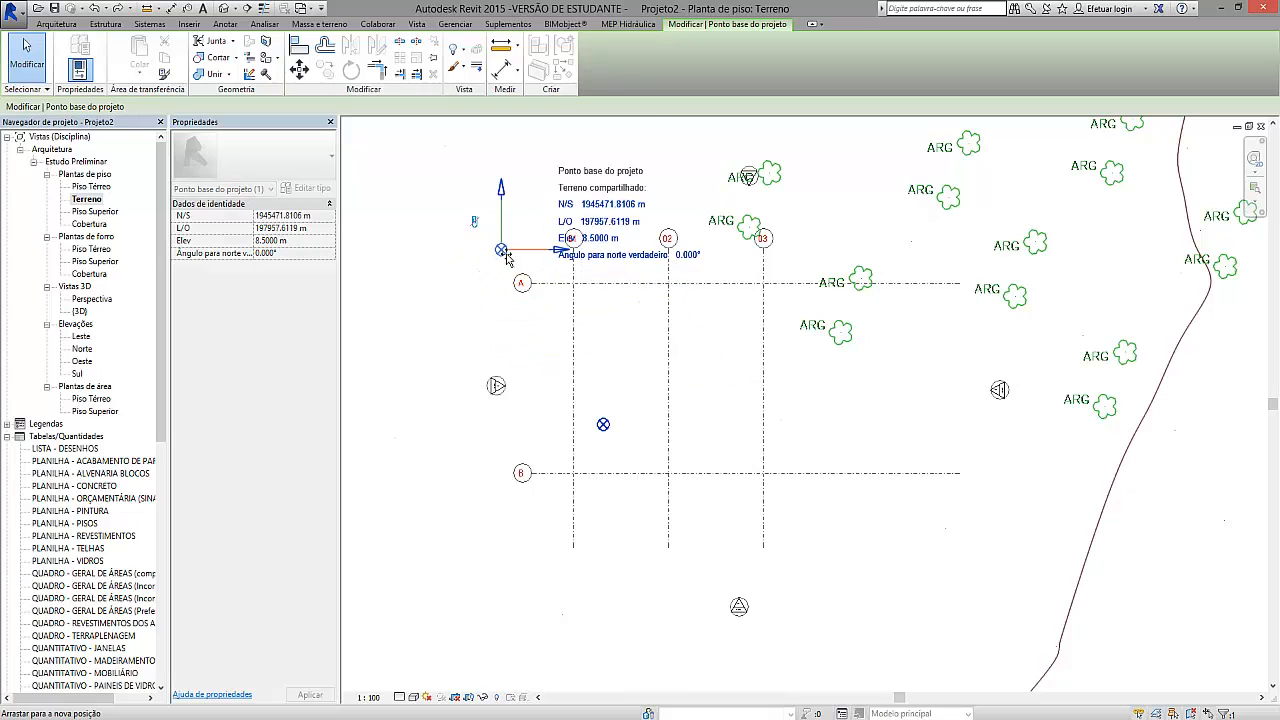
{"action": "left_click_drag", "start_coordinate": [487, 480], "coordinate": [489, 529]}
{"action": "left_click", "coordinate": [680, 352]}
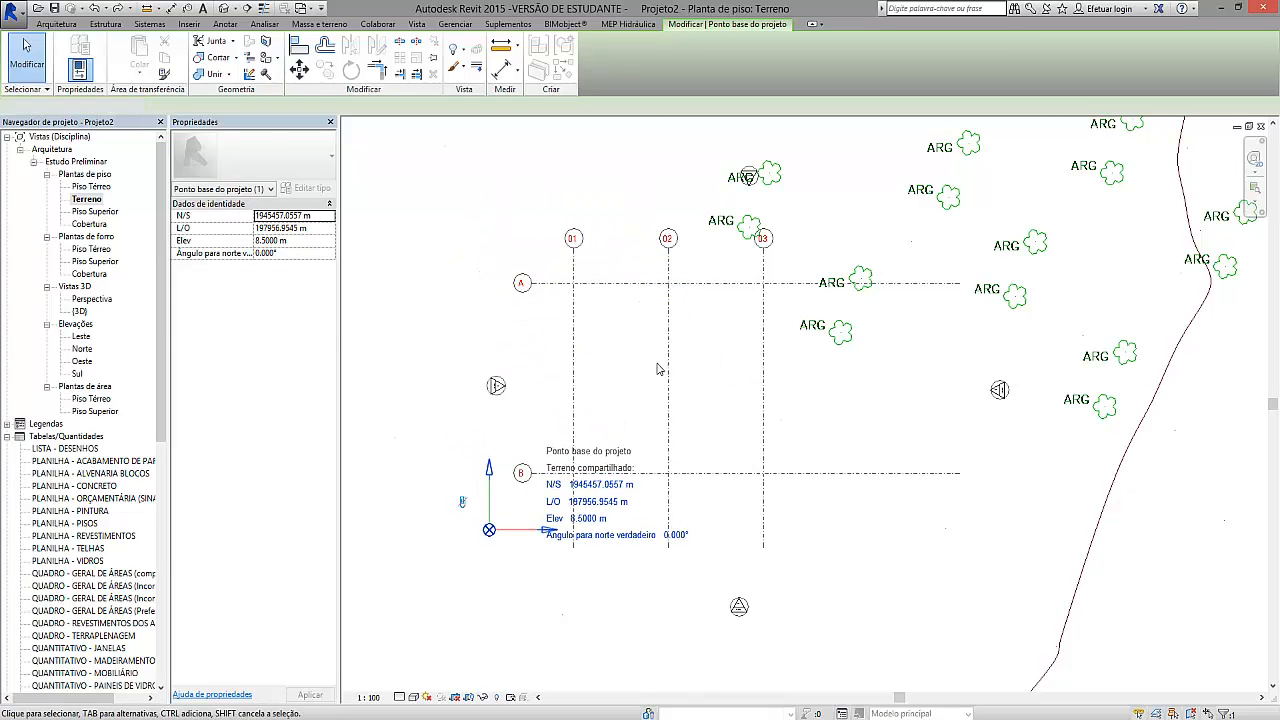
{"action": "scroll", "coordinate": [661, 318], "scroll_direction": "down", "scroll_amount": 4}
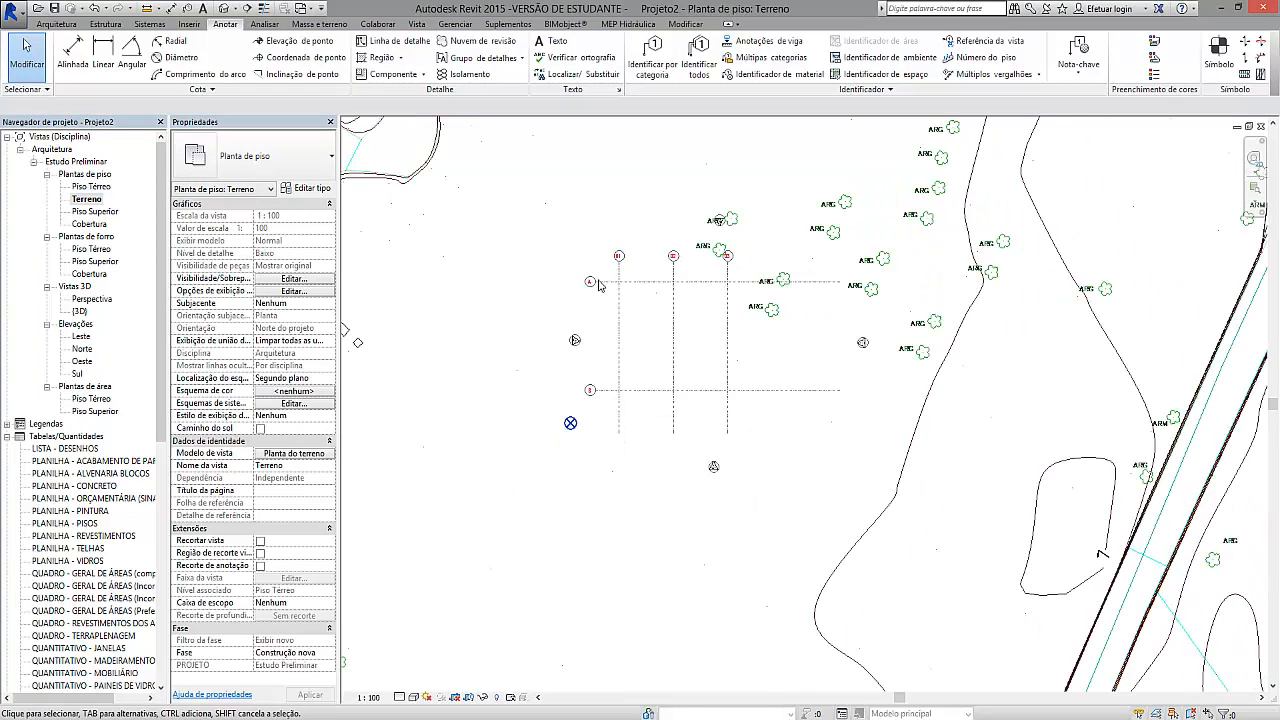
{"action": "scroll", "coordinate": [577, 427], "scroll_direction": "up", "scroll_amount": 1}
{"action": "left_click", "coordinate": [572, 424]}
{"action": "left_click_drag", "start_coordinate": [572, 424], "coordinate": [611, 435]}
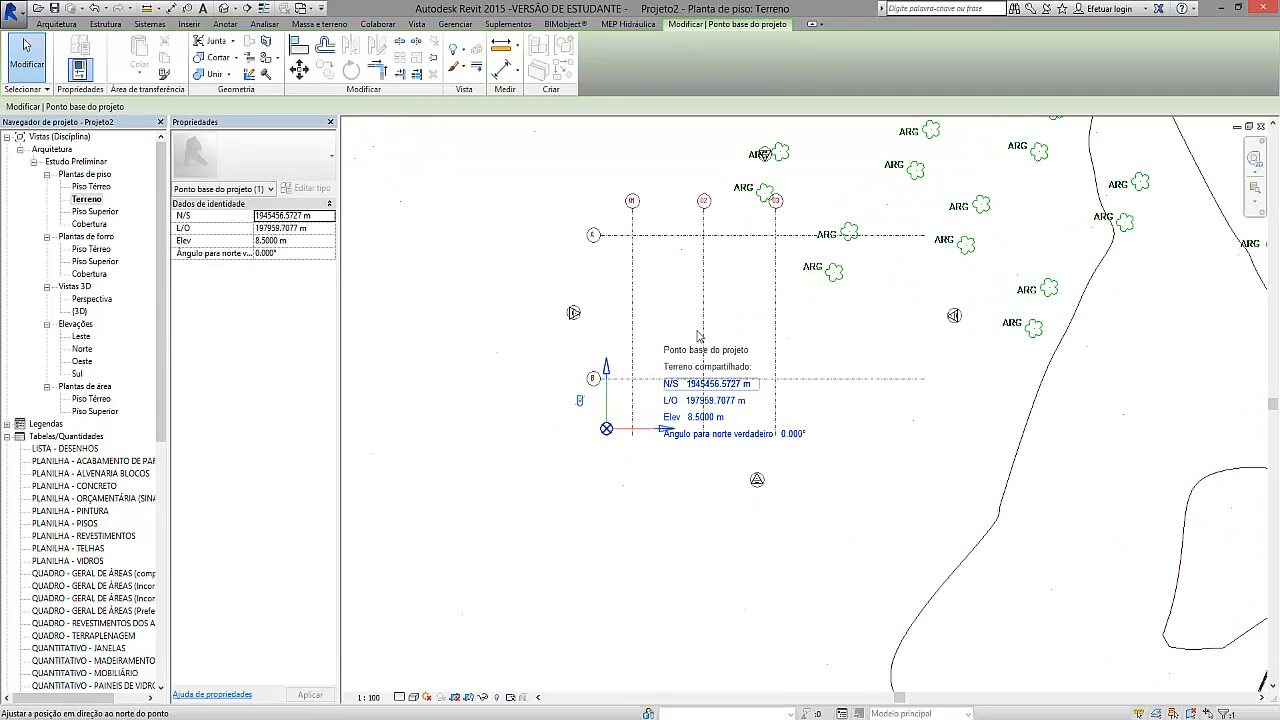
{"action": "left_click", "coordinate": [673, 306]}
{"action": "scroll", "coordinate": [748, 190], "scroll_direction": "up", "scroll_amount": 2}
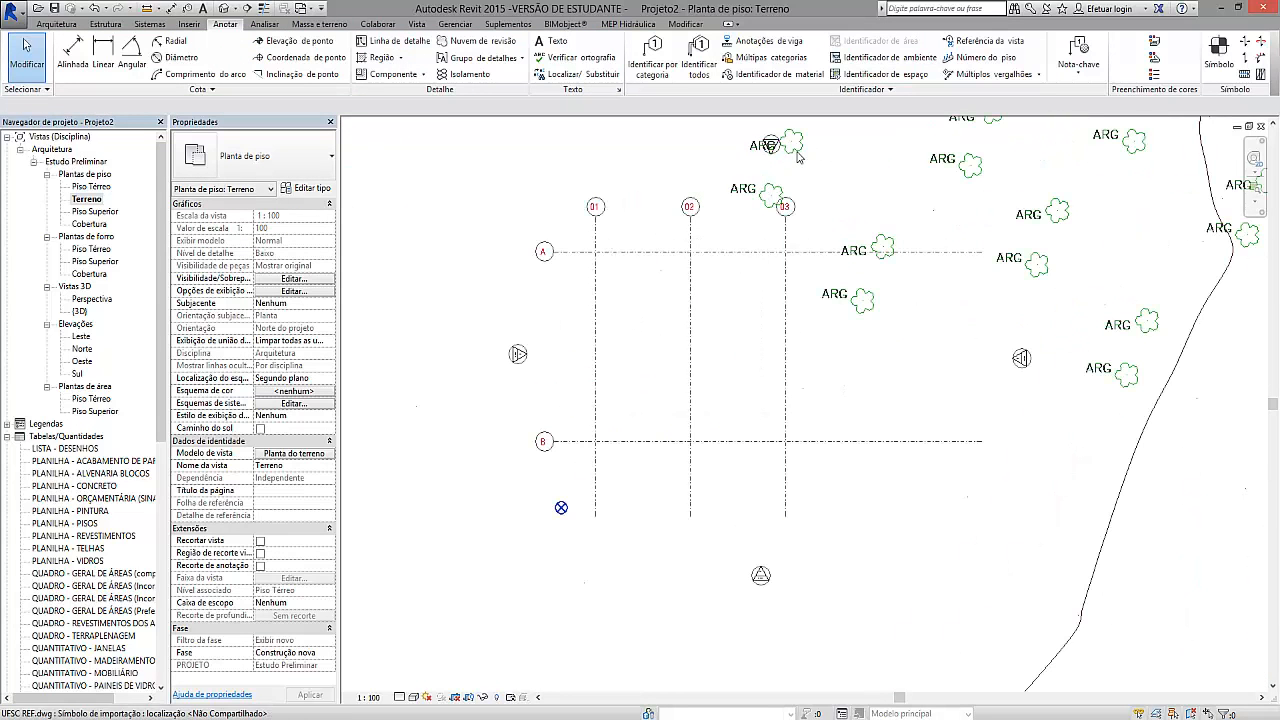
{"action": "scroll", "coordinate": [787, 165], "scroll_direction": "down", "scroll_amount": 3}
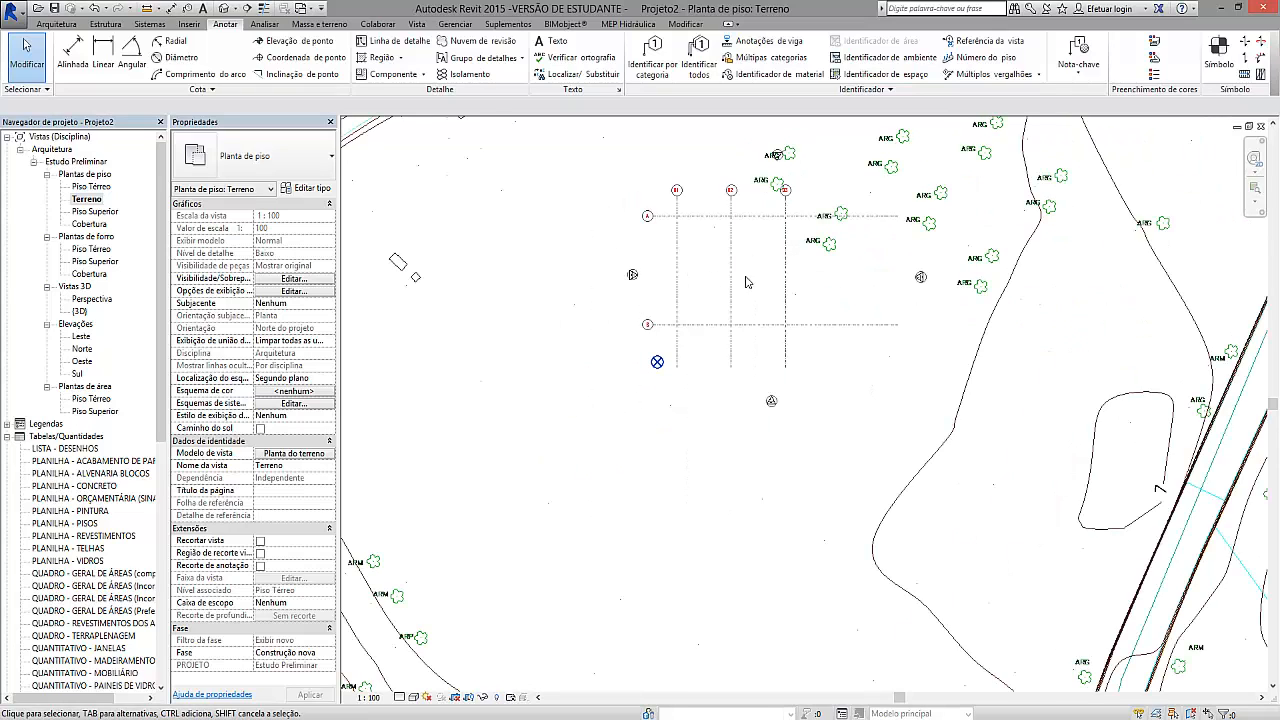
{"action": "scroll", "coordinate": [760, 181], "scroll_direction": "up", "scroll_amount": 1}
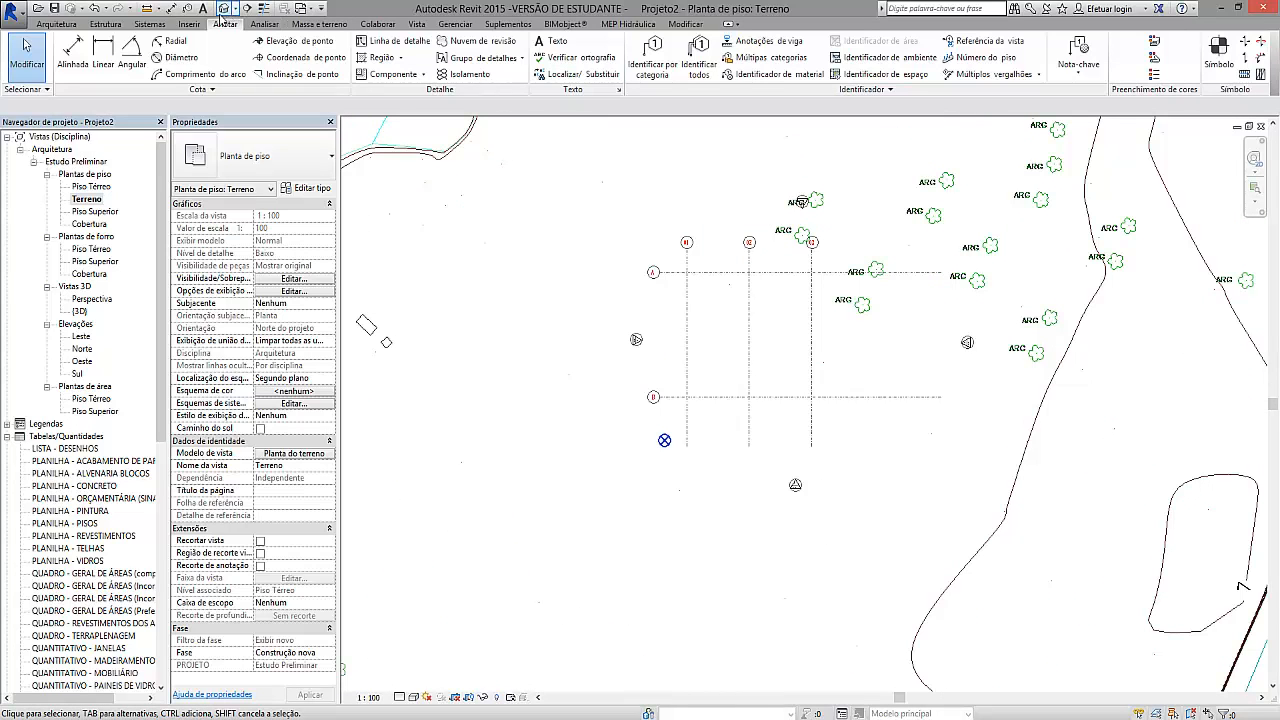